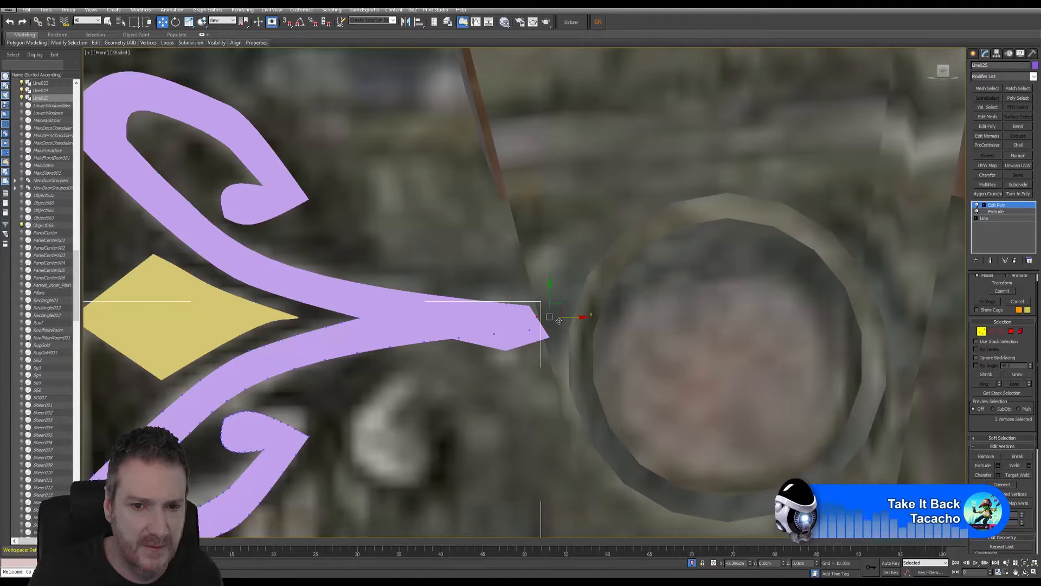
Leave vertex editing and attach the yellow diamond and the upper scroll to the selected lower scroll, making one object.
{"action": "left_click", "coordinate": [982, 331]}
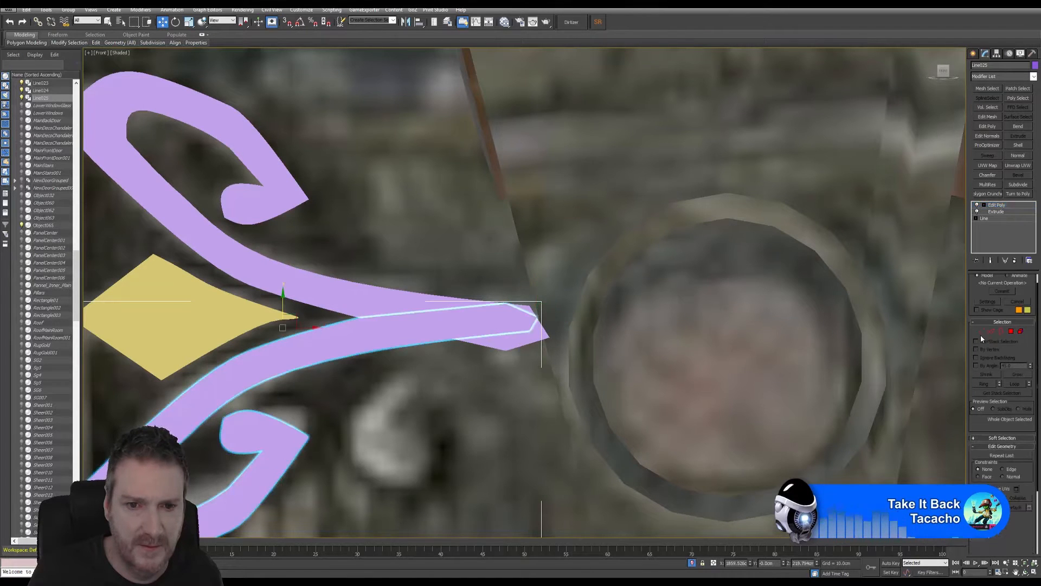
{"action": "middle_click_drag", "start_coordinate": [591, 308], "coordinate": [646, 308]}
{"action": "scroll", "coordinate": [660, 309], "scroll_direction": "down", "scroll_amount": 2}
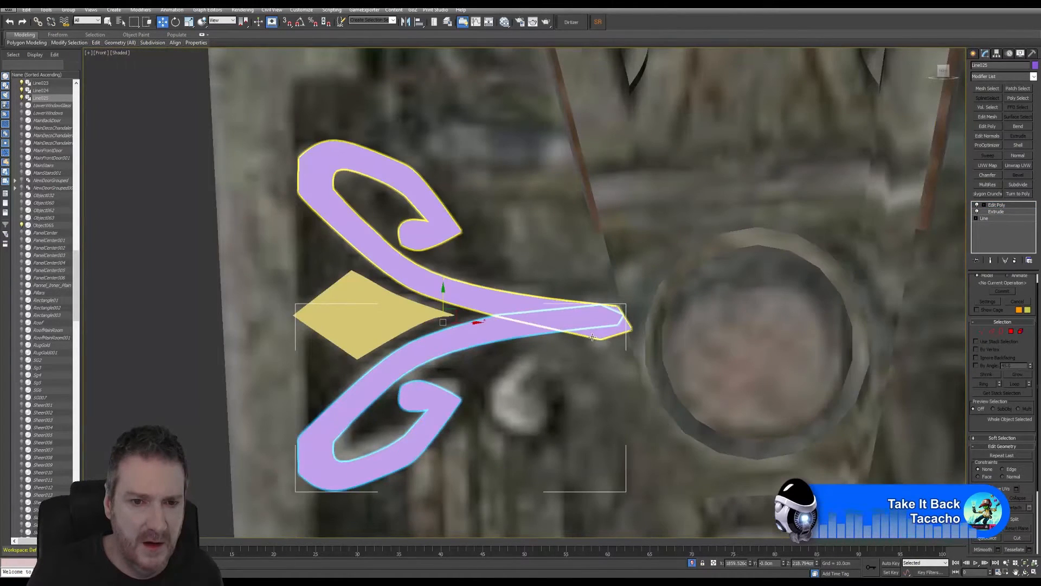
{"action": "scroll", "coordinate": [435, 352], "scroll_direction": "down", "scroll_amount": 3}
{"action": "middle_click_drag", "start_coordinate": [522, 270], "coordinate": [506, 259]}
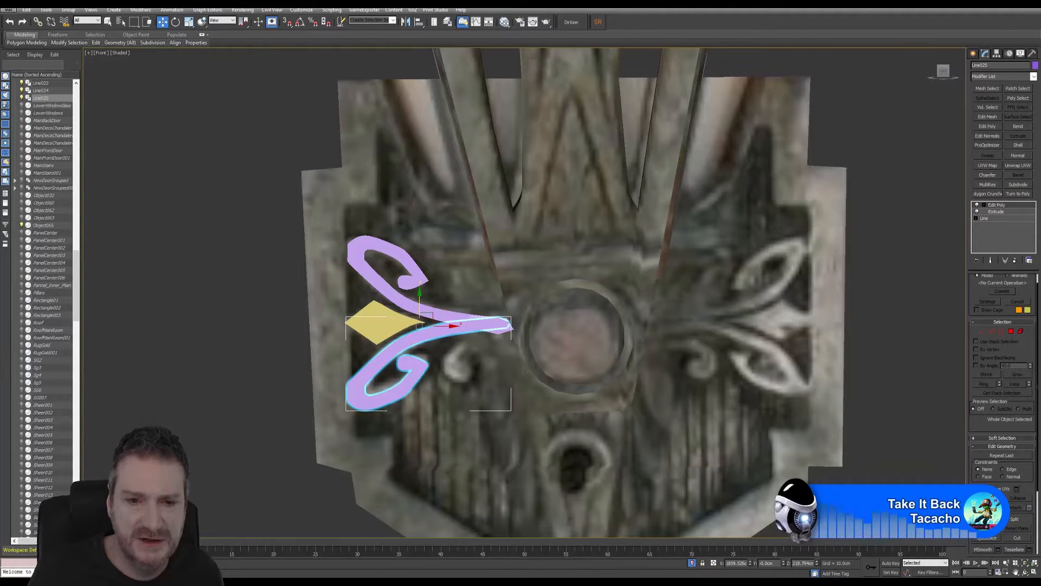
{"action": "key", "text": "q"}
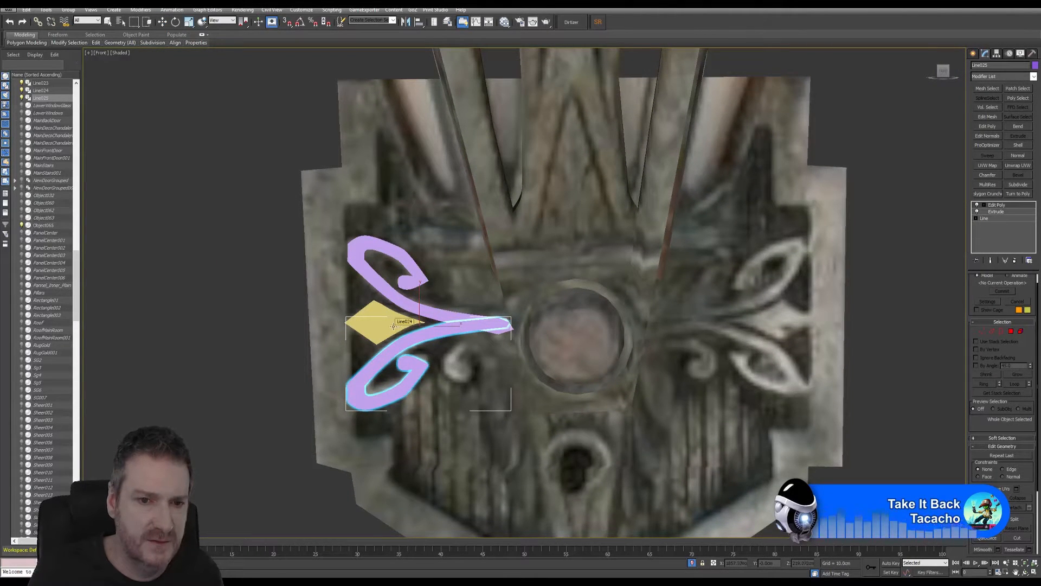
{"action": "left_click", "coordinate": [394, 326]}
{"action": "left_click", "coordinate": [380, 247]}
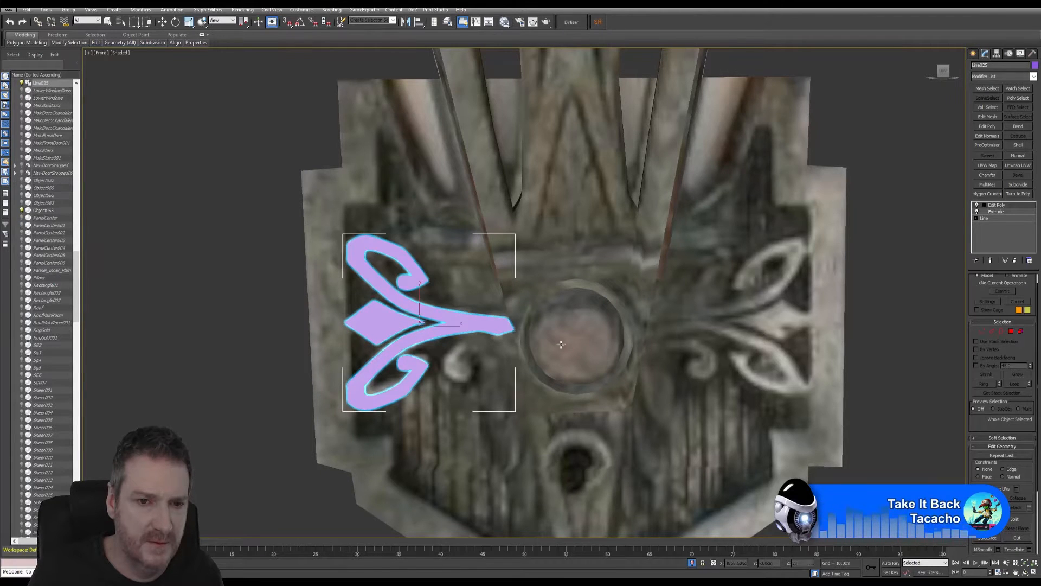
{"action": "key", "text": "w"}
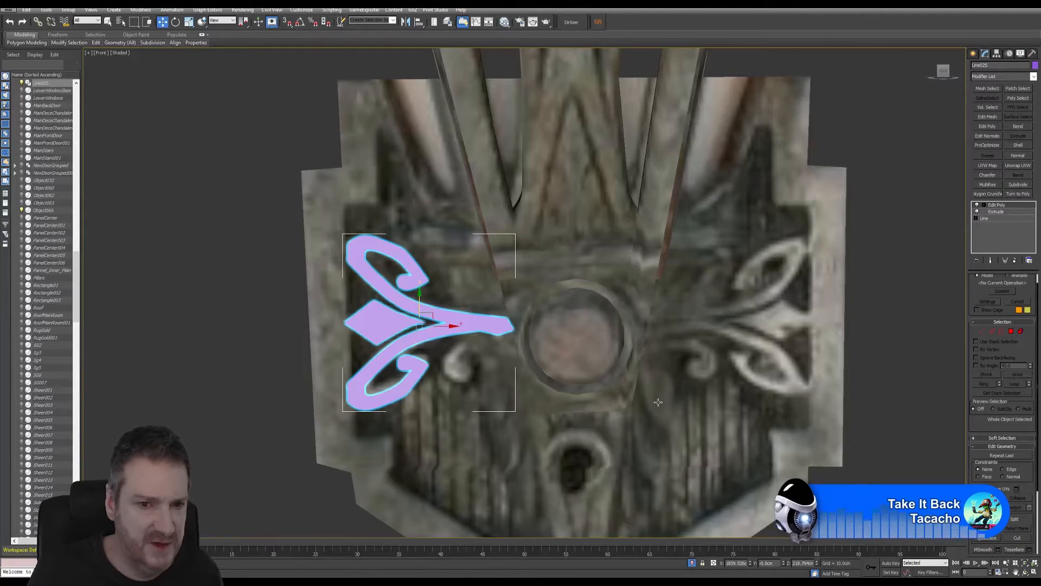
{"action": "middle_click_drag", "start_coordinate": [740, 381], "coordinate": [712, 379]}
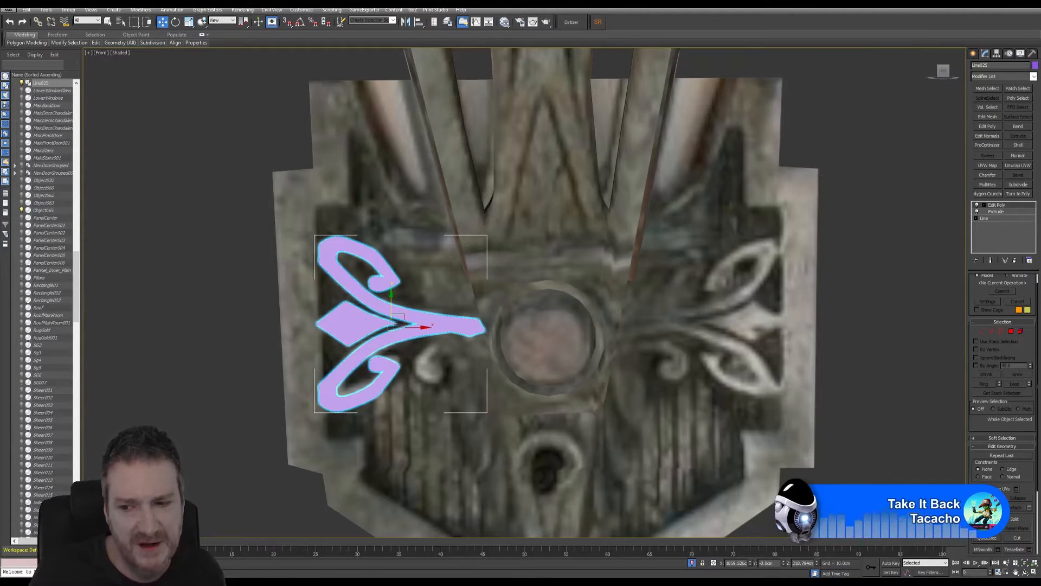
Assign the WallLight_MAT material to the attached scroll ornament.
{"action": "left_click", "coordinate": [1034, 572]}
{"action": "middle_click_drag", "start_coordinate": [425, 343], "coordinate": [409, 259], "text": "alt"}
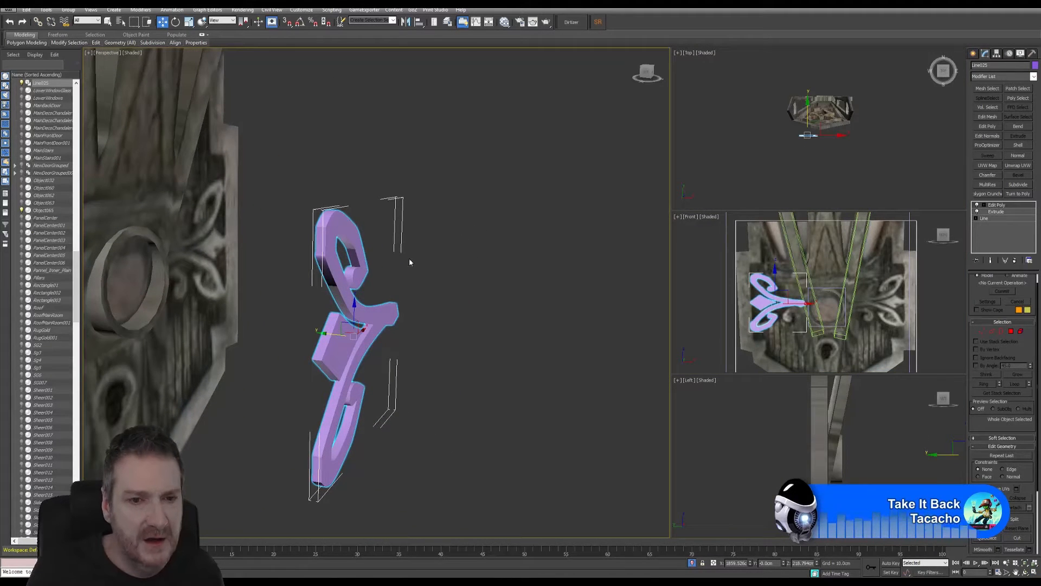
{"action": "left_click", "coordinate": [504, 22]}
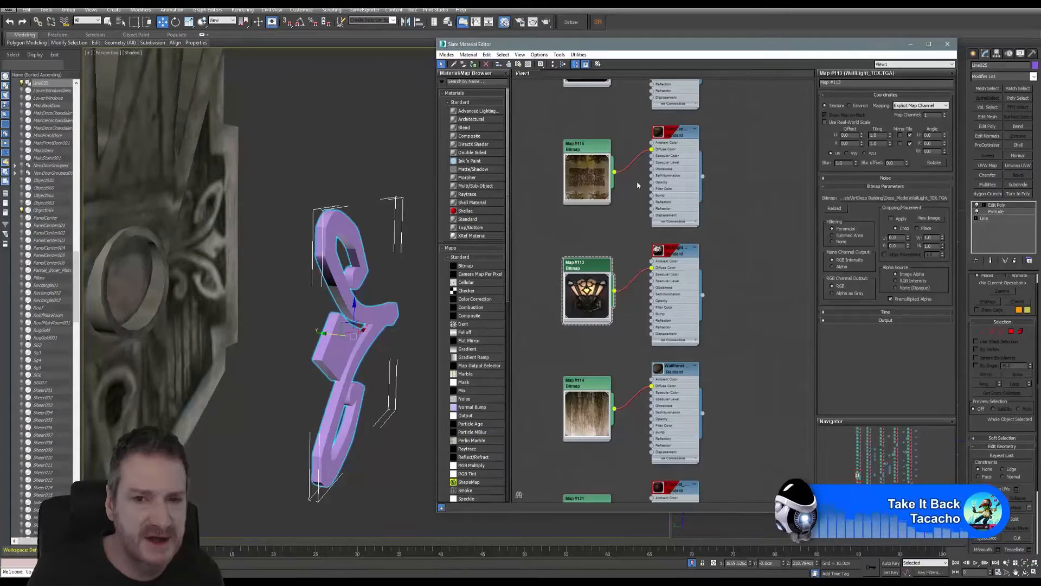
{"action": "double_click", "coordinate": [673, 252]}
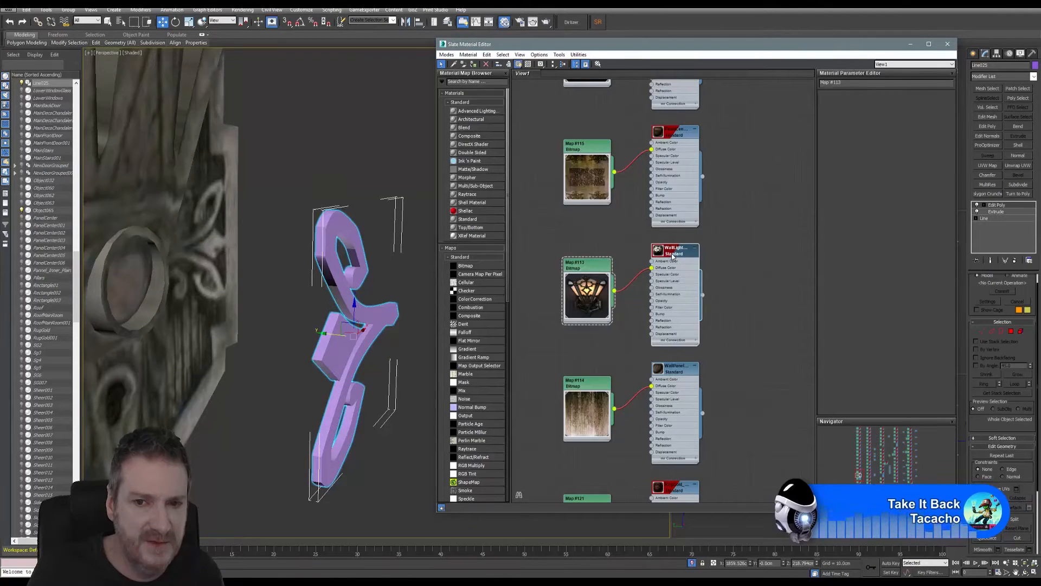
{"action": "right_click", "coordinate": [673, 255]}
{"action": "left_click", "coordinate": [699, 259]}
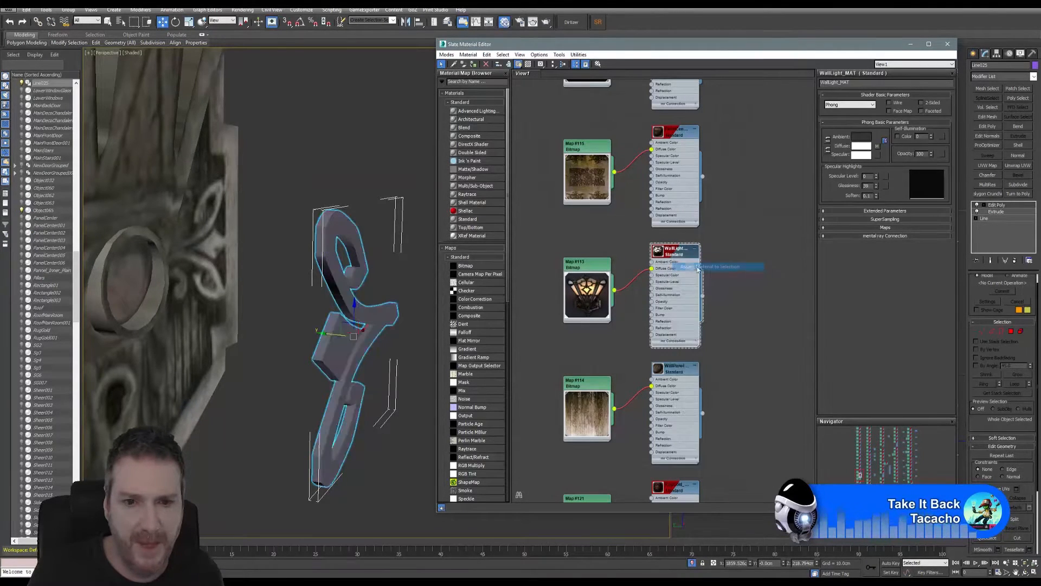
{"action": "left_click", "coordinate": [948, 44]}
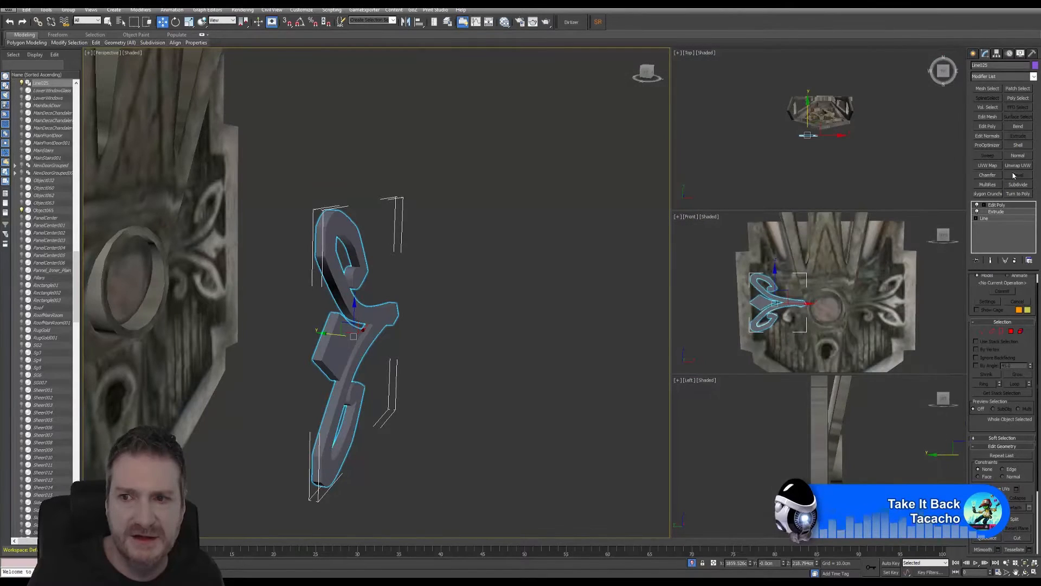
Add an Unwrap UVW modifier to the ornament and show the WallLight_TEX.TGA map behind its UVs in the UV editor.
{"action": "left_click", "coordinate": [1013, 166]}
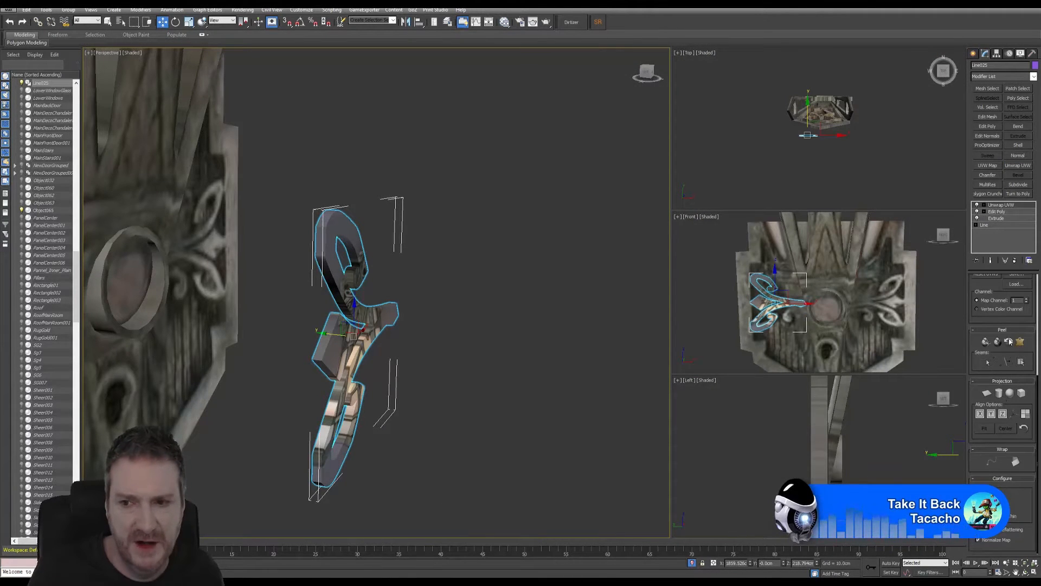
{"action": "scroll", "coordinate": [997, 384], "scroll_direction": "up", "scroll_amount": 5}
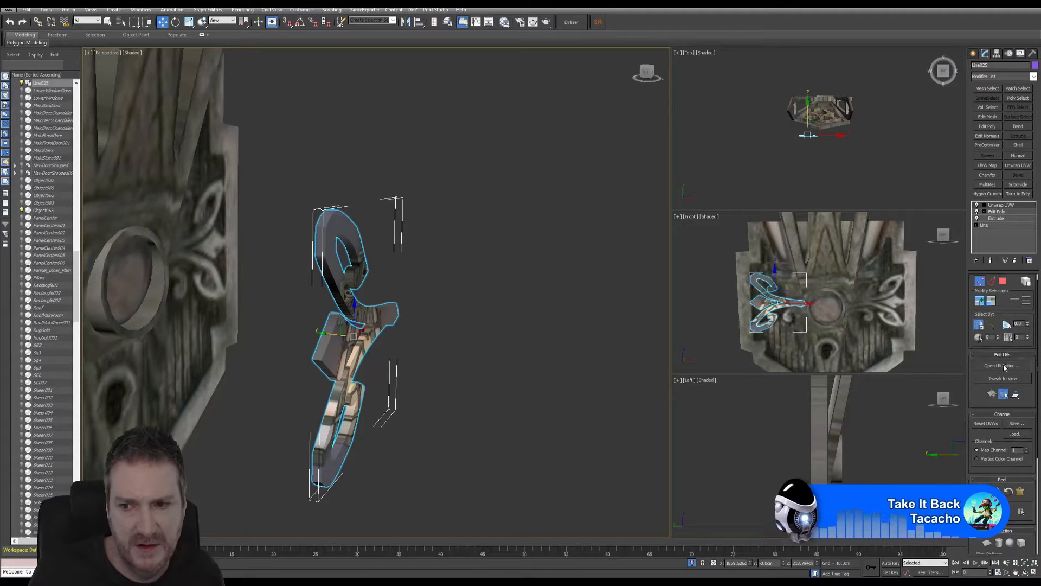
{"action": "left_click", "coordinate": [1003, 366]}
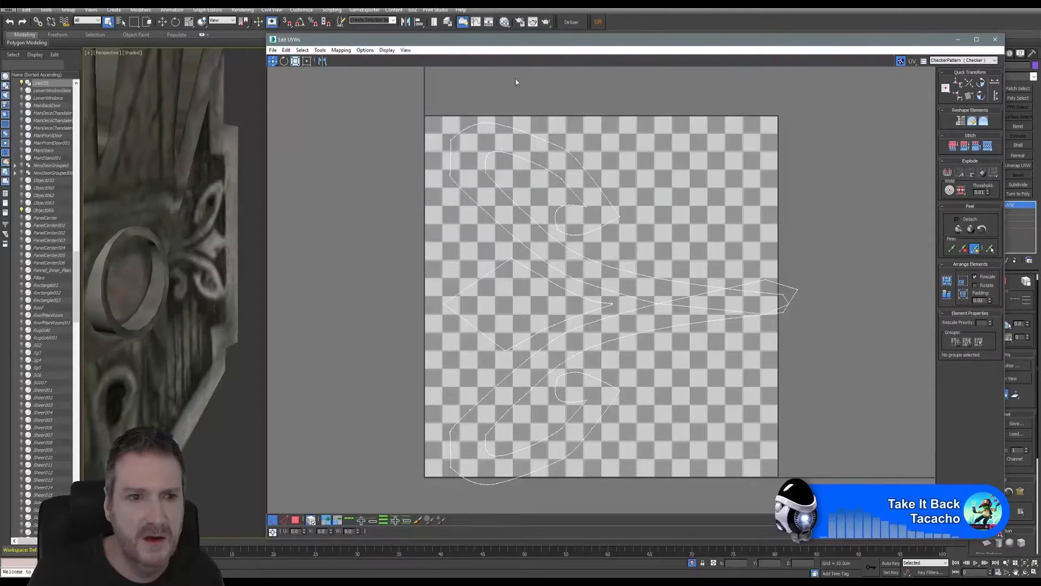
{"action": "middle_click_drag", "start_coordinate": [131, 217], "coordinate": [101, 184], "text": "alt"}
{"action": "left_click", "coordinate": [823, 117]}
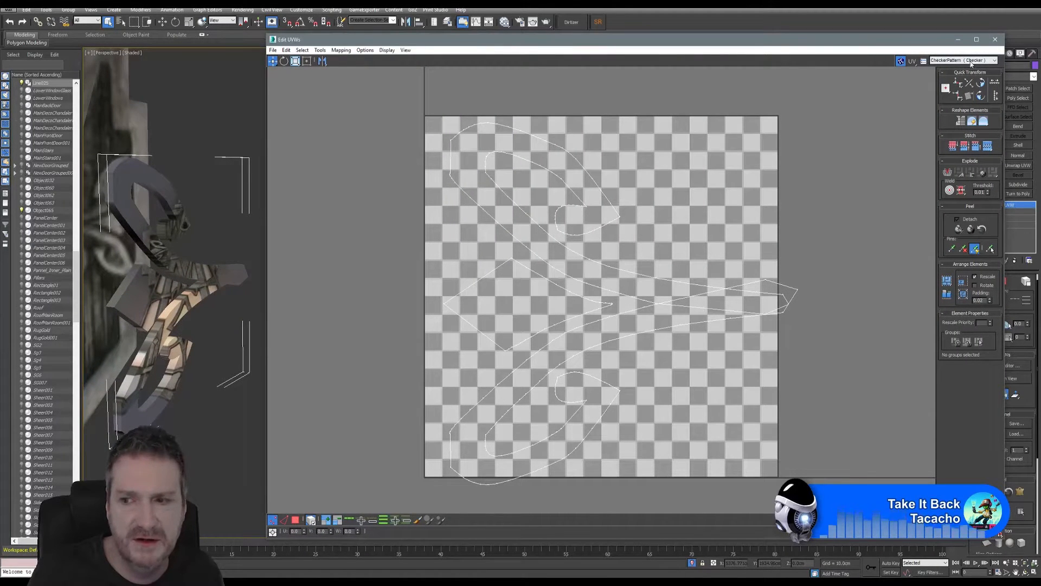
{"action": "left_click", "coordinate": [971, 60]}
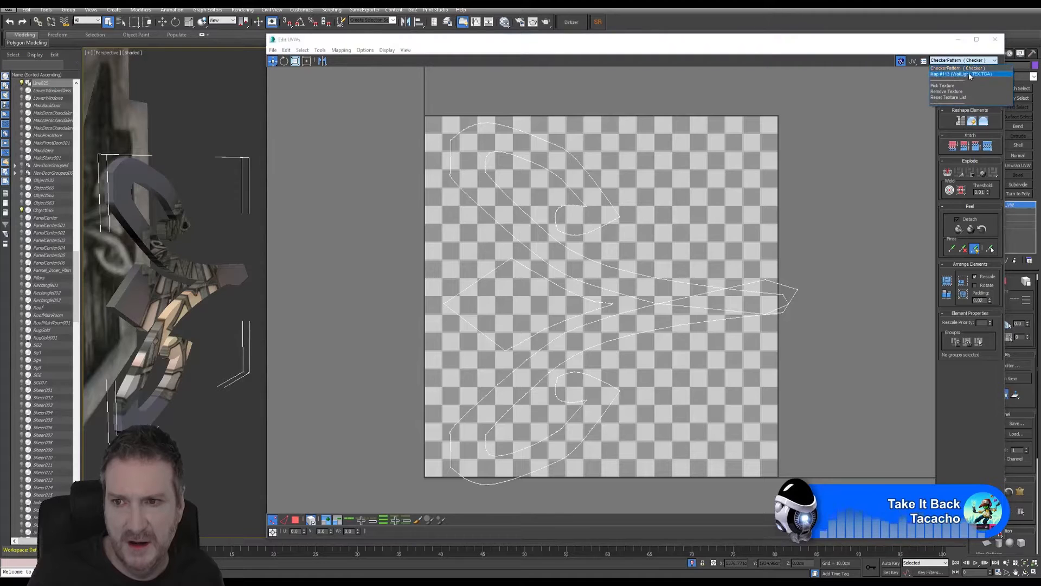
{"action": "left_click", "coordinate": [968, 74]}
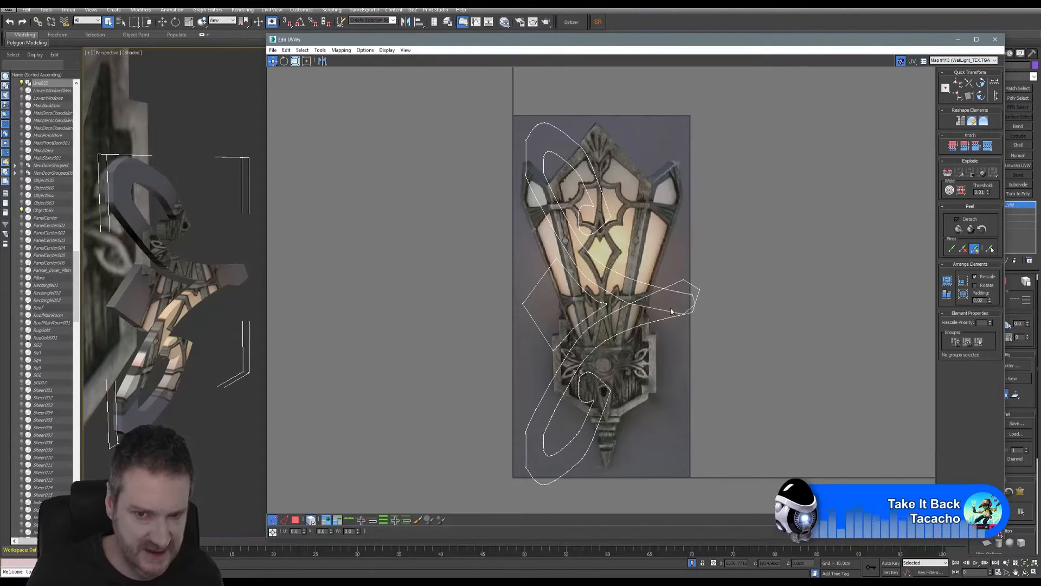
Select all the ornament's UV polygons, scale them down and place them over the carved scroll on the left of the lamp base texture.
{"action": "left_click", "coordinate": [295, 520]}
{"action": "left_click_drag", "start_coordinate": [402, 112], "coordinate": [732, 493]}
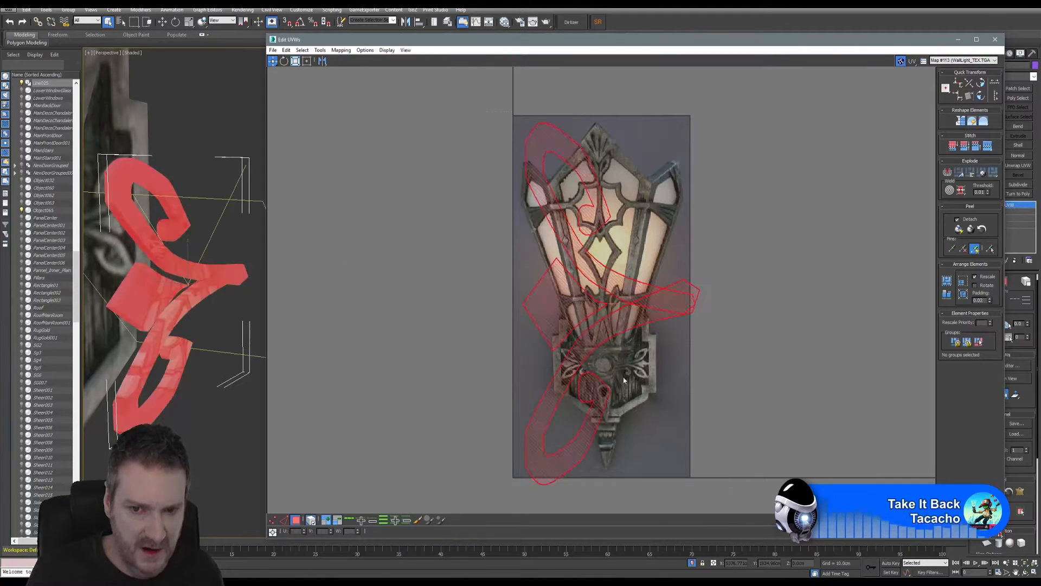
{"action": "left_click", "coordinate": [295, 61]}
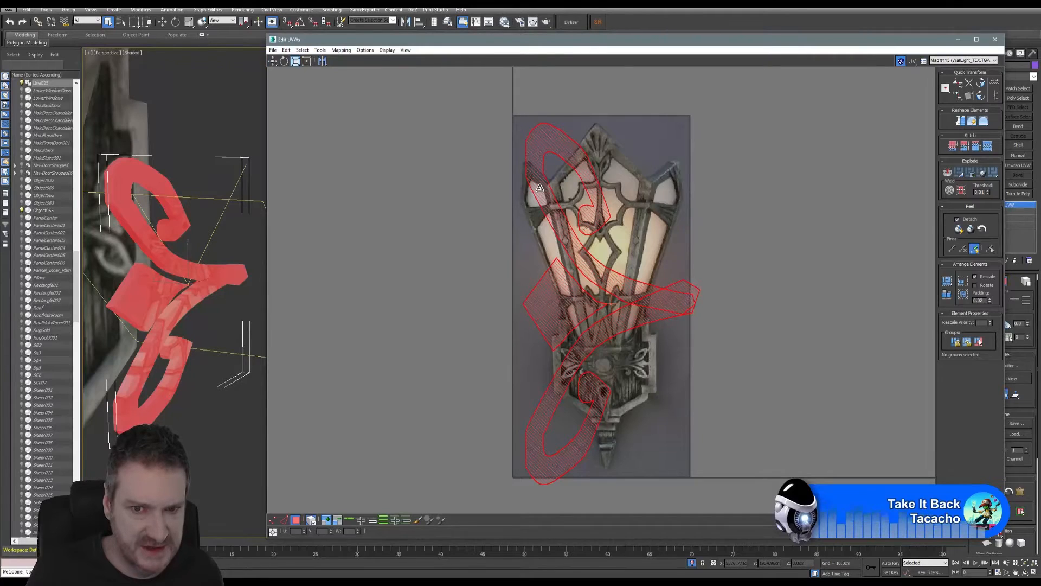
{"action": "left_click_drag", "start_coordinate": [540, 190], "coordinate": [558, 374]}
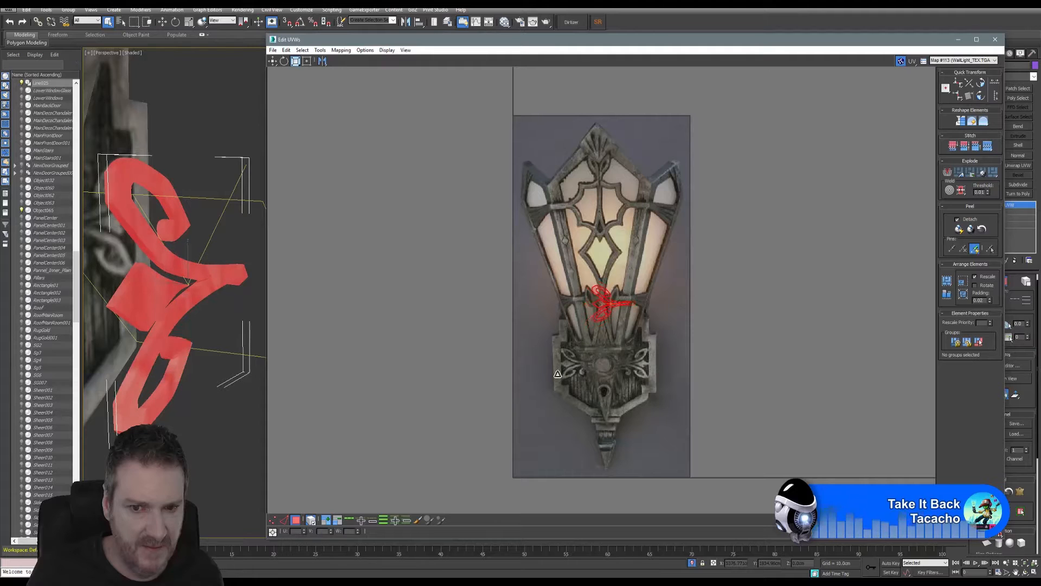
{"action": "left_click", "coordinate": [272, 62]}
{"action": "left_click_drag", "start_coordinate": [593, 309], "coordinate": [558, 369]}
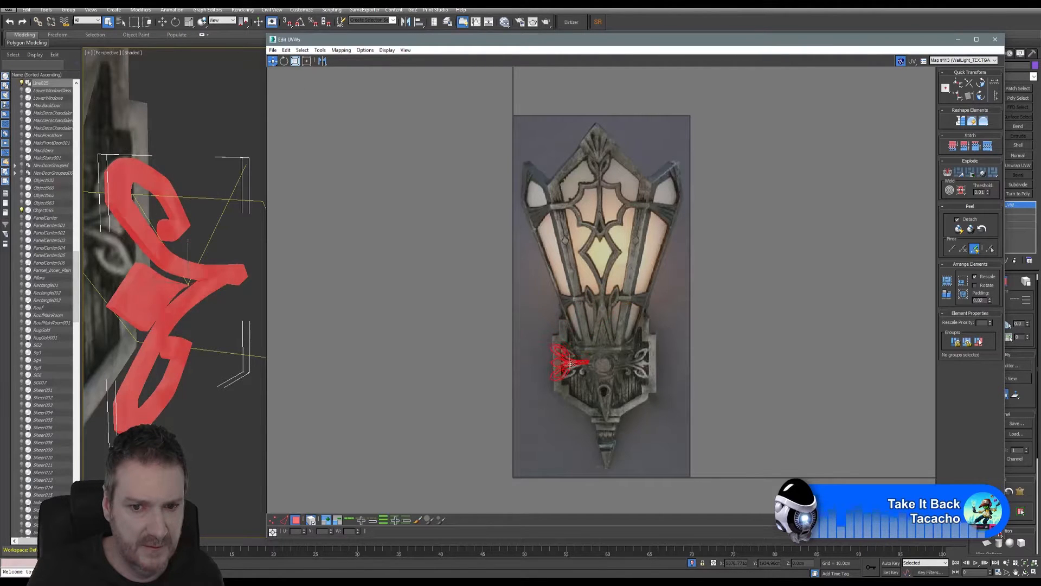
Scale the ornament UVs down slightly and shift them to line up with the carved scroll in the texture.
{"action": "scroll", "coordinate": [582, 372], "scroll_direction": "up", "scroll_amount": 5}
{"action": "scroll", "coordinate": [582, 372], "scroll_direction": "up", "scroll_amount": 3}
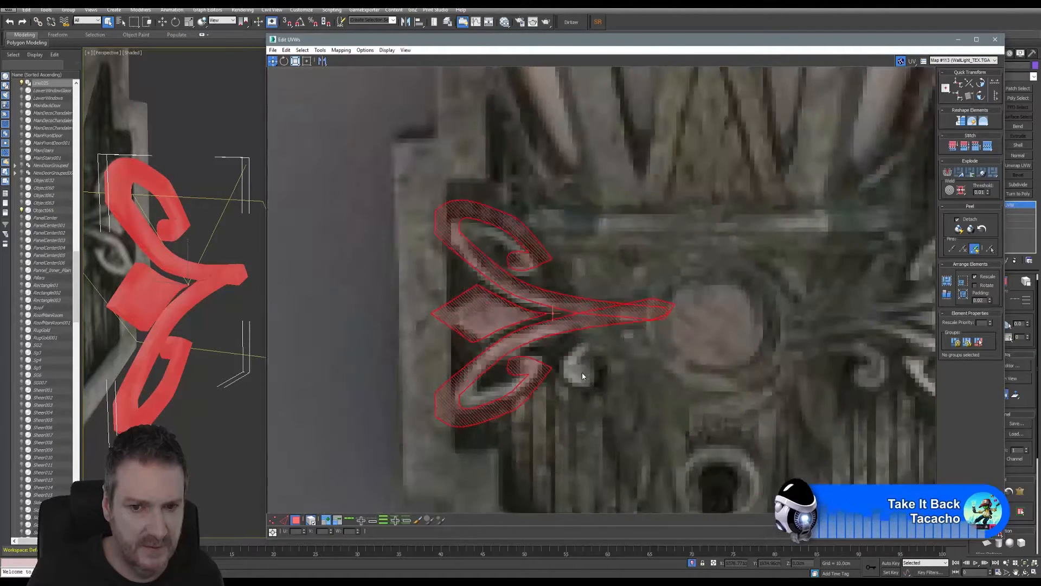
{"action": "left_click", "coordinate": [295, 61]}
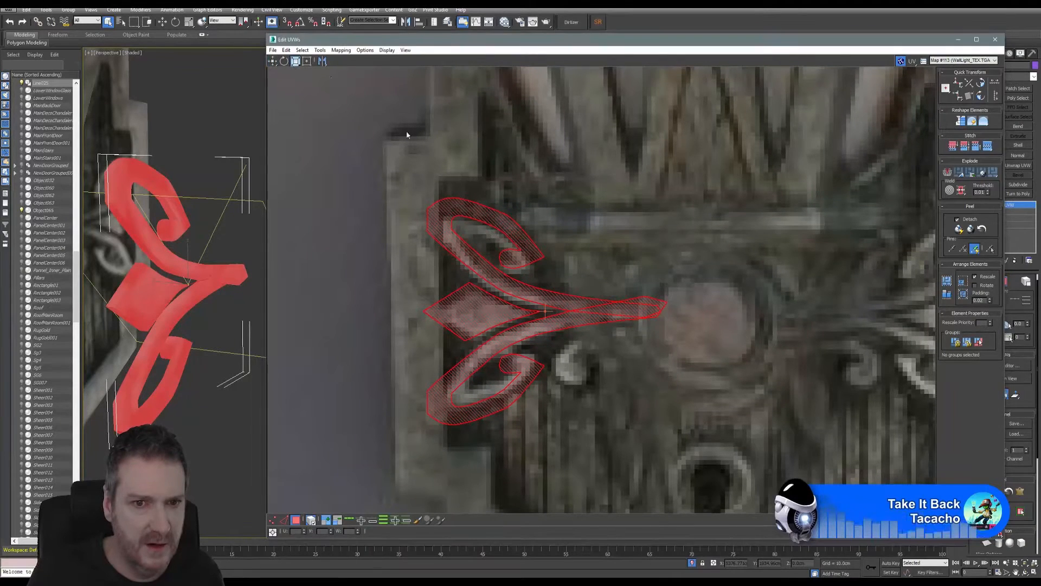
{"action": "left_click_drag", "start_coordinate": [496, 277], "coordinate": [493, 296]}
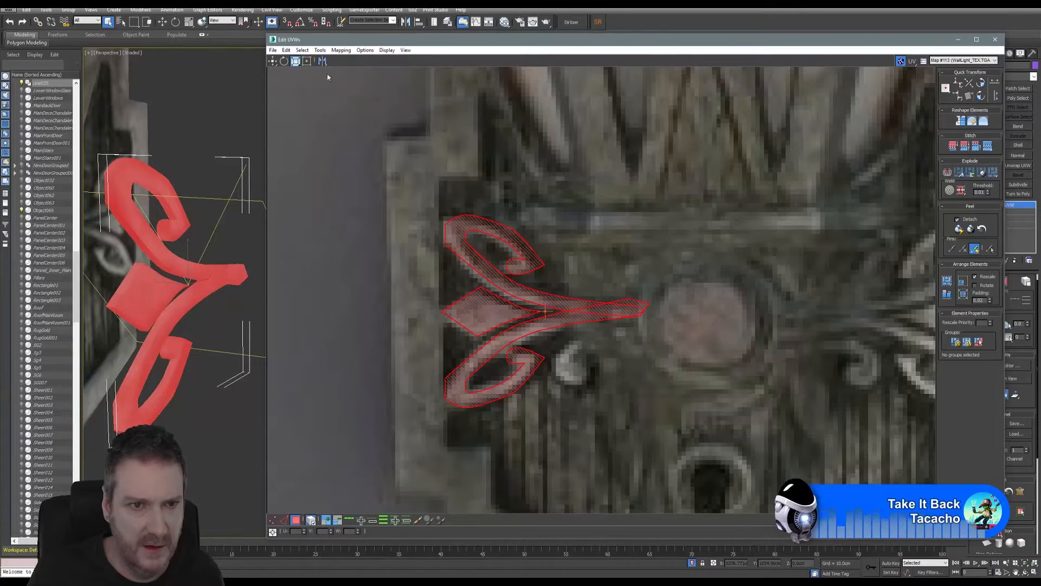
{"action": "left_click", "coordinate": [273, 62]}
{"action": "left_click_drag", "start_coordinate": [505, 309], "coordinate": [503, 313]}
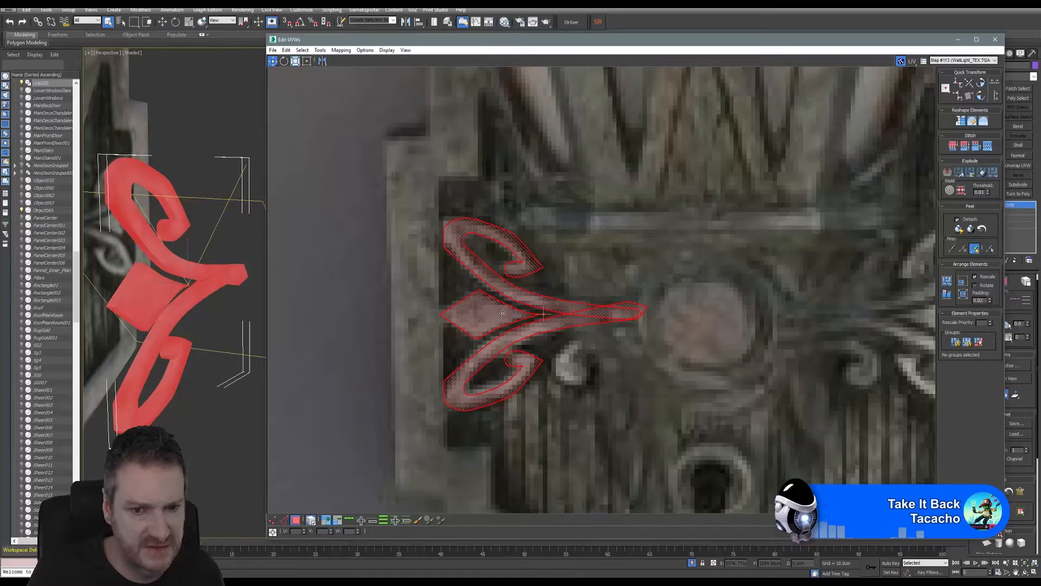
{"action": "left_click_drag", "start_coordinate": [501, 311], "coordinate": [500, 309]}
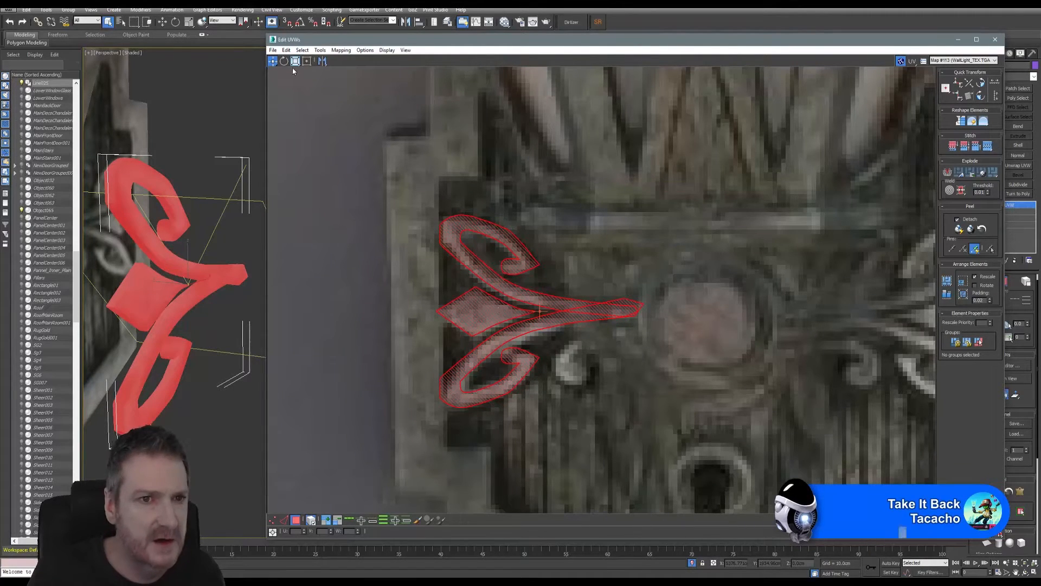
Stretch the ornament UVs taller and slightly narrower to fit the carved scroll, and nudge them into place.
{"action": "key", "text": "r"}
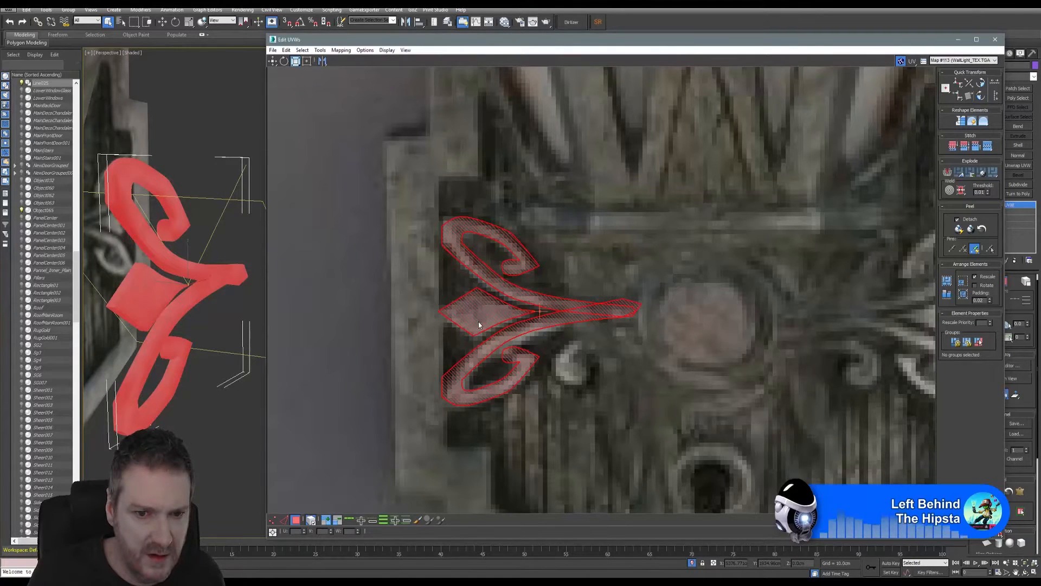
{"action": "left_click_drag", "start_coordinate": [479, 324], "coordinate": [480, 316]}
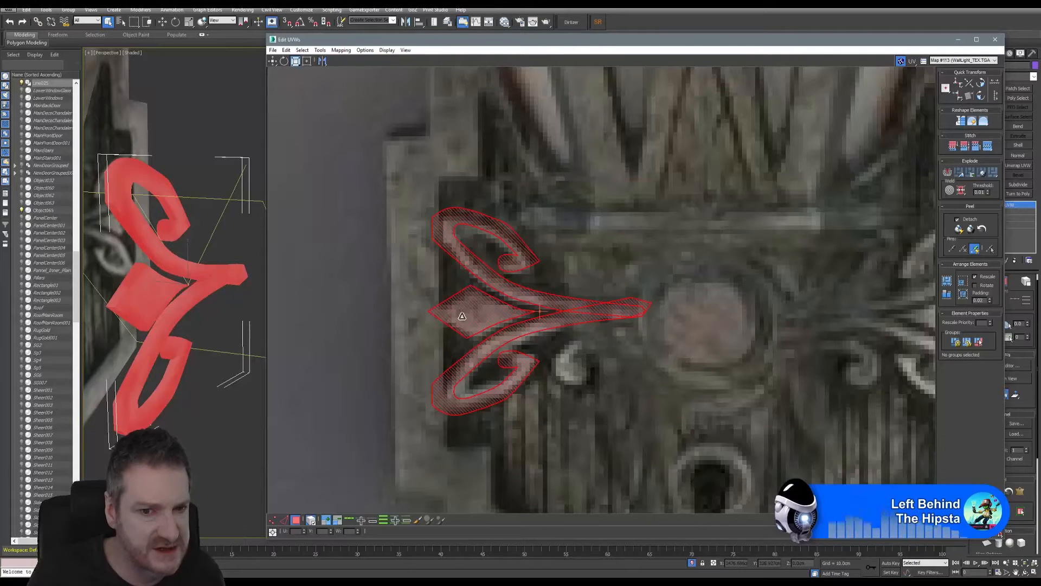
{"action": "left_click_drag", "start_coordinate": [465, 314], "coordinate": [459, 313]}
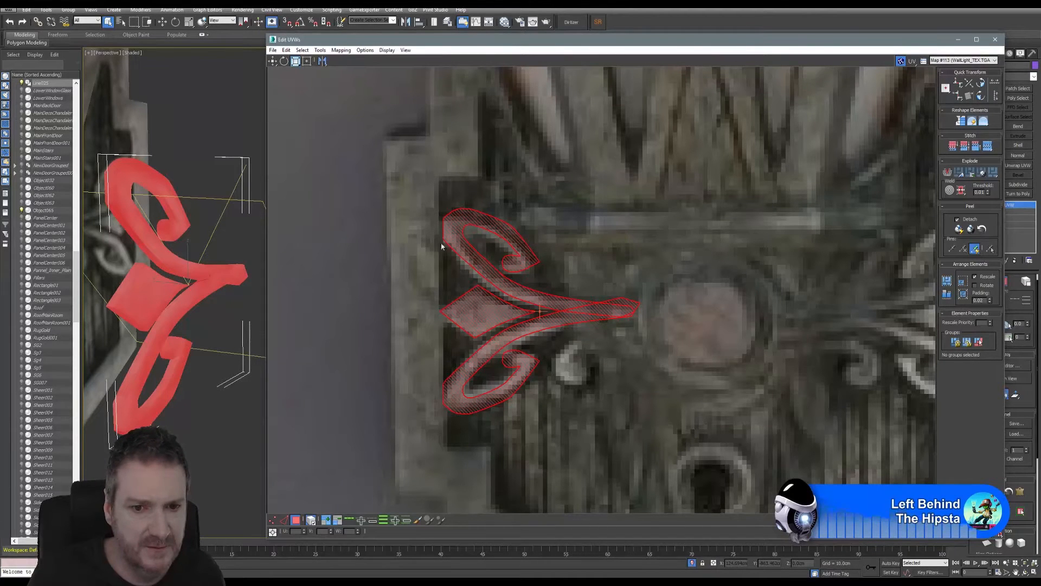
{"action": "left_click", "coordinate": [272, 61]}
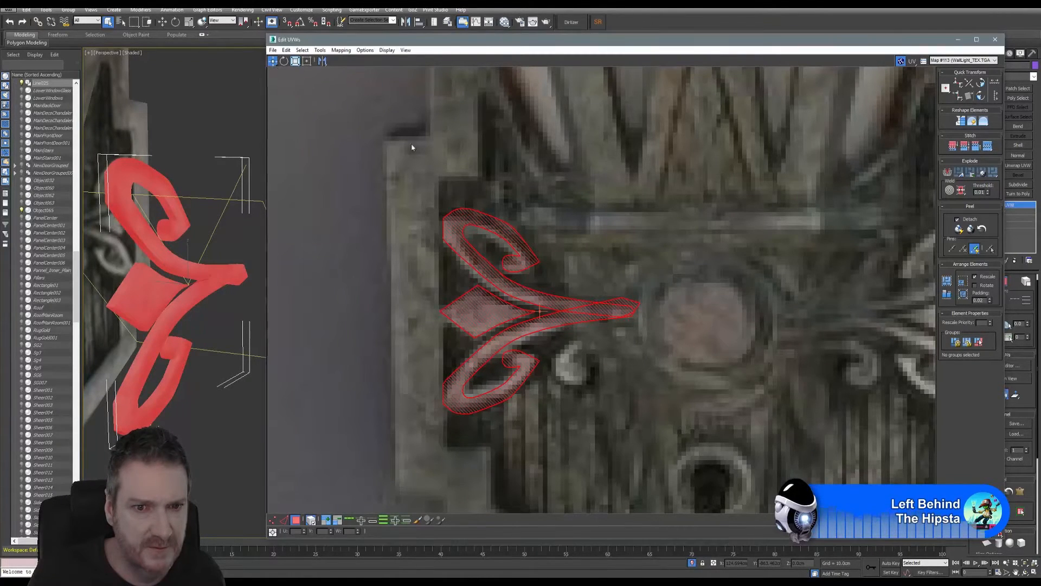
{"action": "mouse_move", "coordinate": [478, 306]}
{"action": "left_mouse_down"}
{"action": "mouse_move", "coordinate": [478, 316]}
{"action": "mouse_move", "coordinate": [477, 304]}
{"action": "left_mouse_up"}
Reduce the height of the ornament UVs and nudge them slightly toward the lamp base's round centre to cover the carved scroll.
{"action": "left_click", "coordinate": [296, 62]}
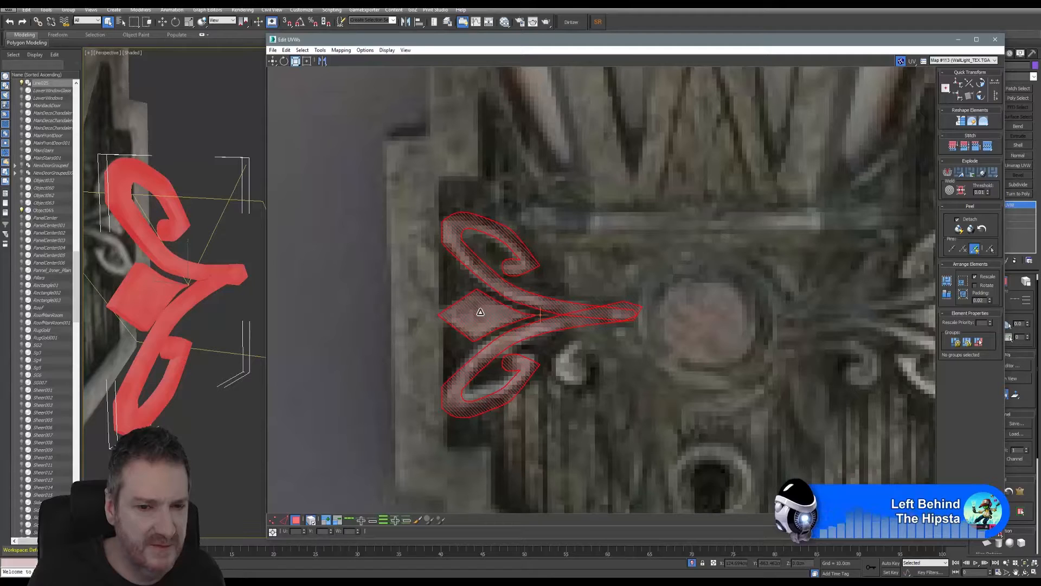
{"action": "left_click_drag", "start_coordinate": [482, 314], "coordinate": [477, 315]}
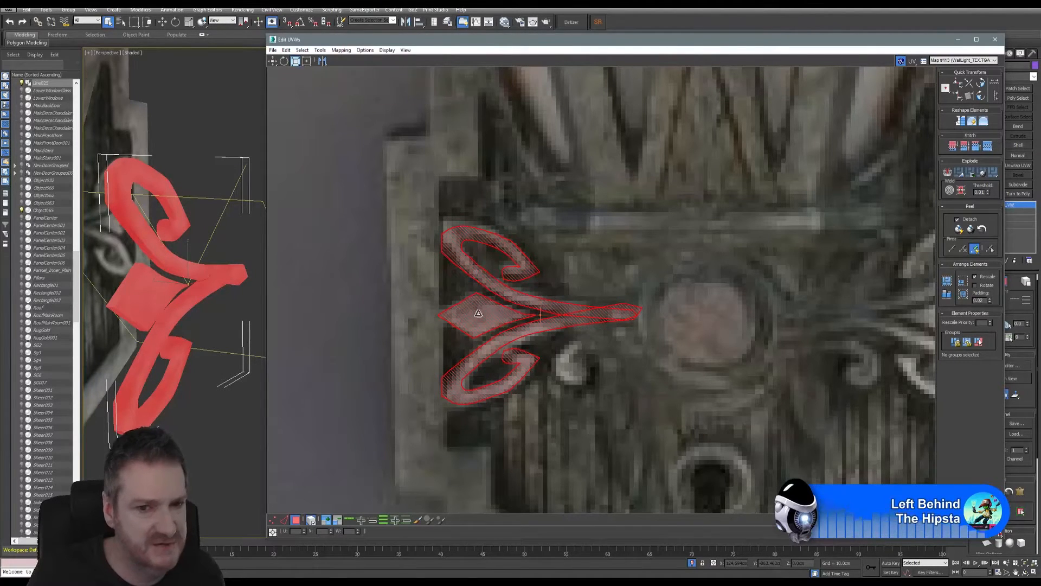
{"action": "left_click", "coordinate": [274, 62]}
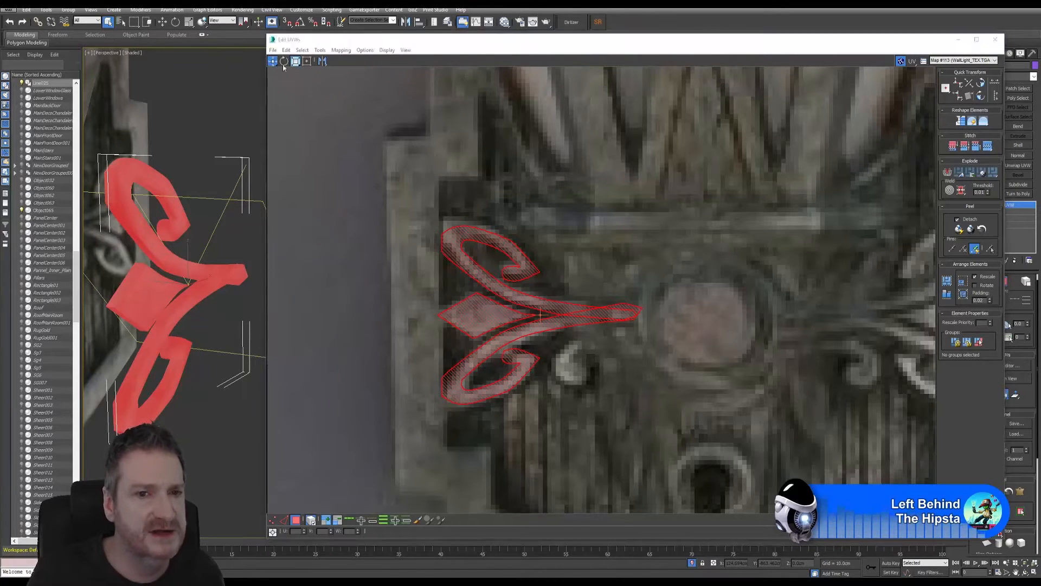
{"action": "left_click_drag", "start_coordinate": [489, 318], "coordinate": [494, 315]}
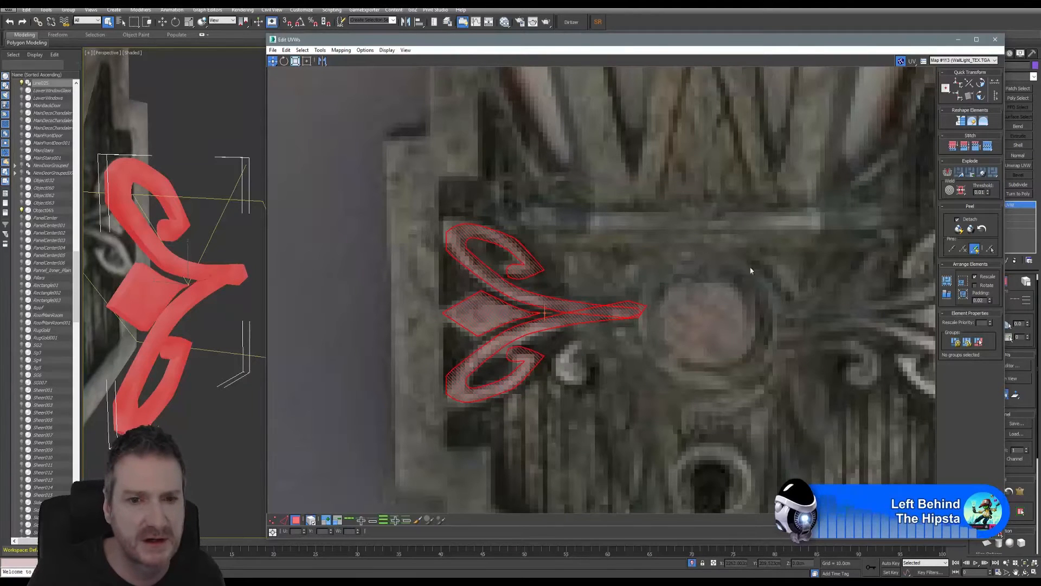
Close the UV editor and move the scroll ornament back against the front face of the lamp base.
{"action": "left_click", "coordinate": [365, 377]}
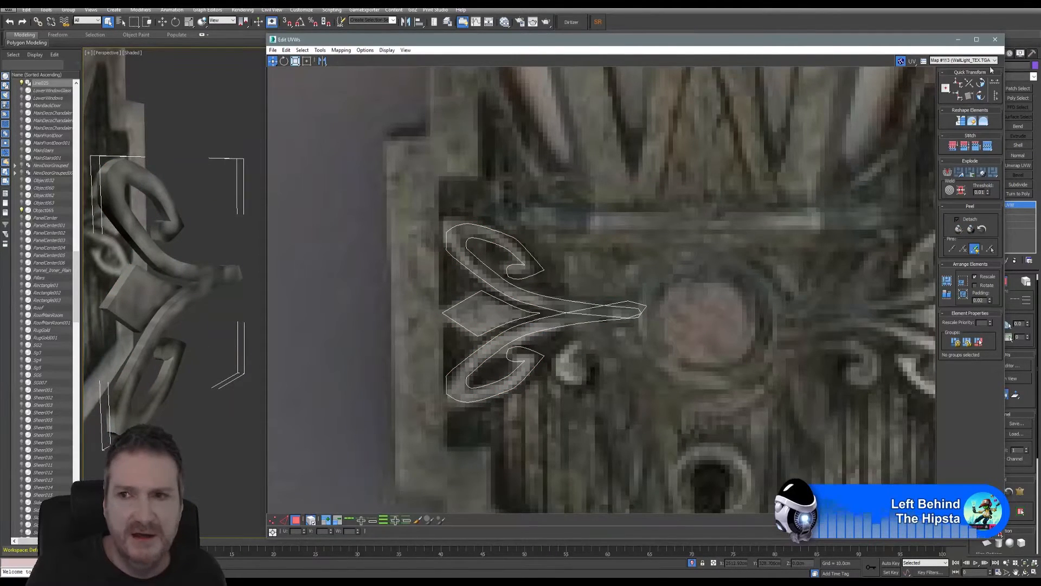
{"action": "left_click", "coordinate": [995, 39]}
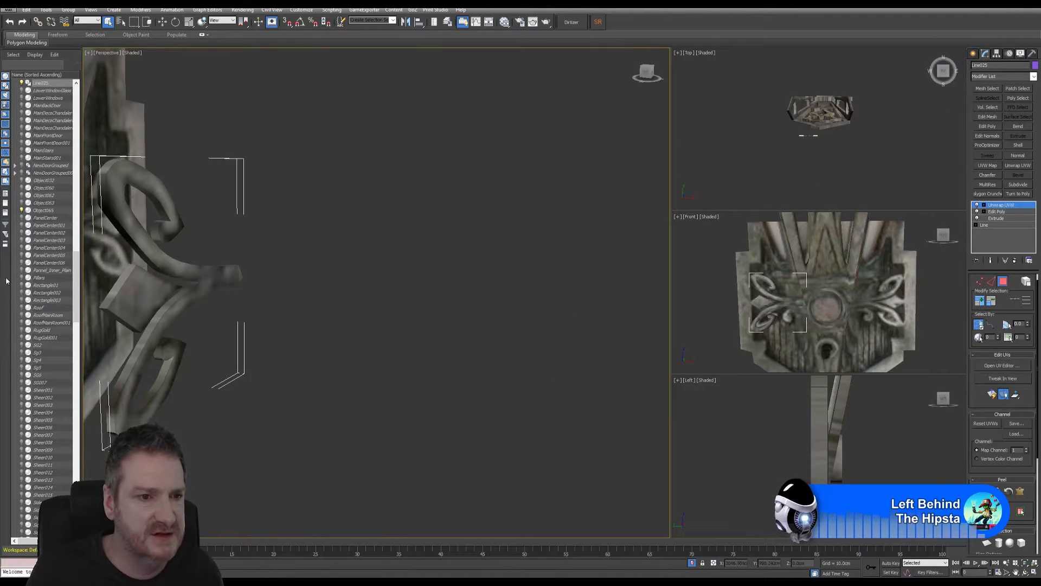
{"action": "middle_click", "coordinate": [836, 477]}
{"action": "key", "text": "alt+w"}
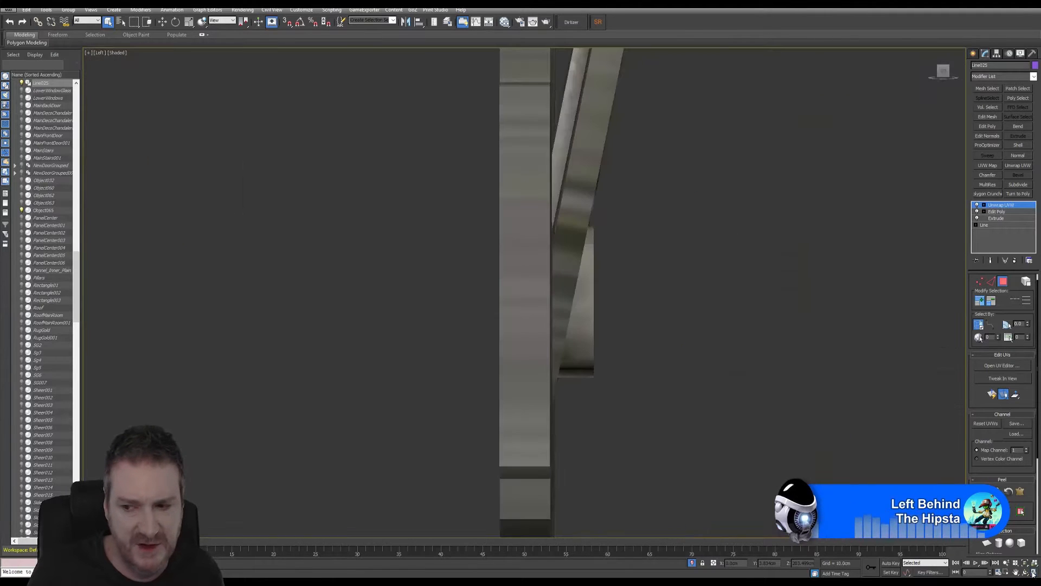
{"action": "scroll", "coordinate": [625, 401], "scroll_direction": "down", "scroll_amount": 4}
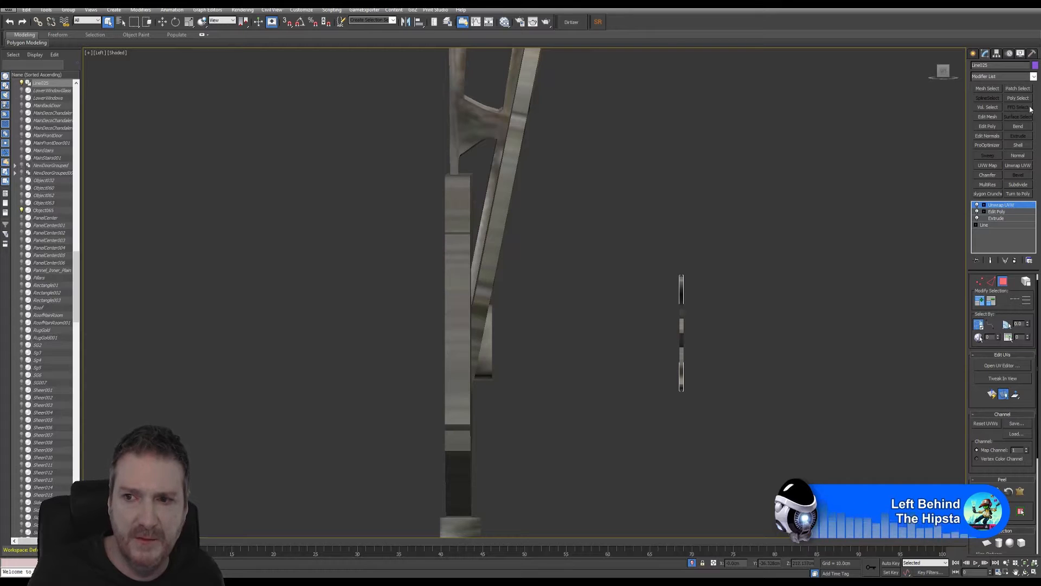
{"action": "left_click", "coordinate": [1004, 281]}
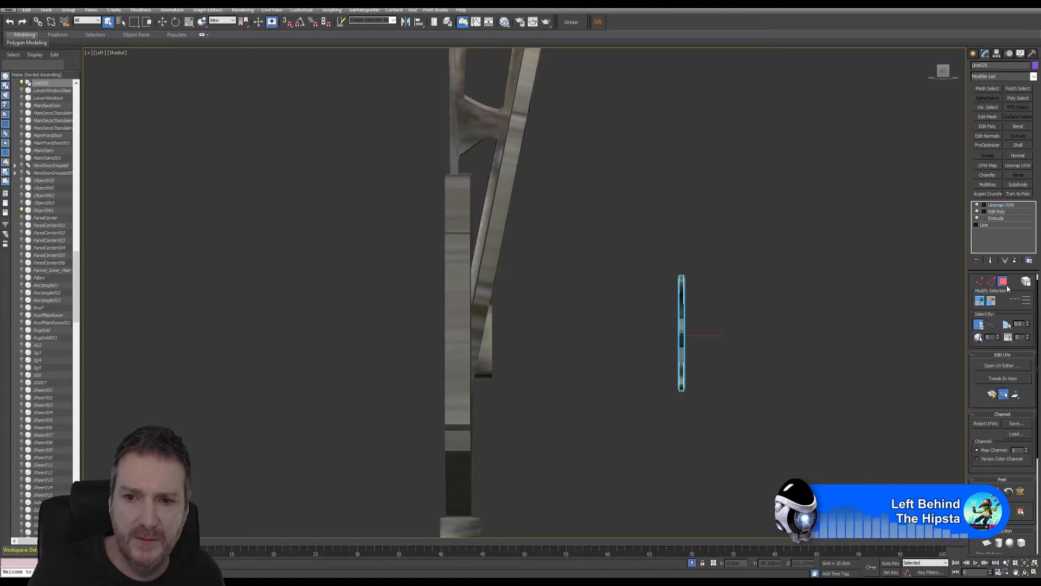
{"action": "left_click", "coordinate": [161, 23]}
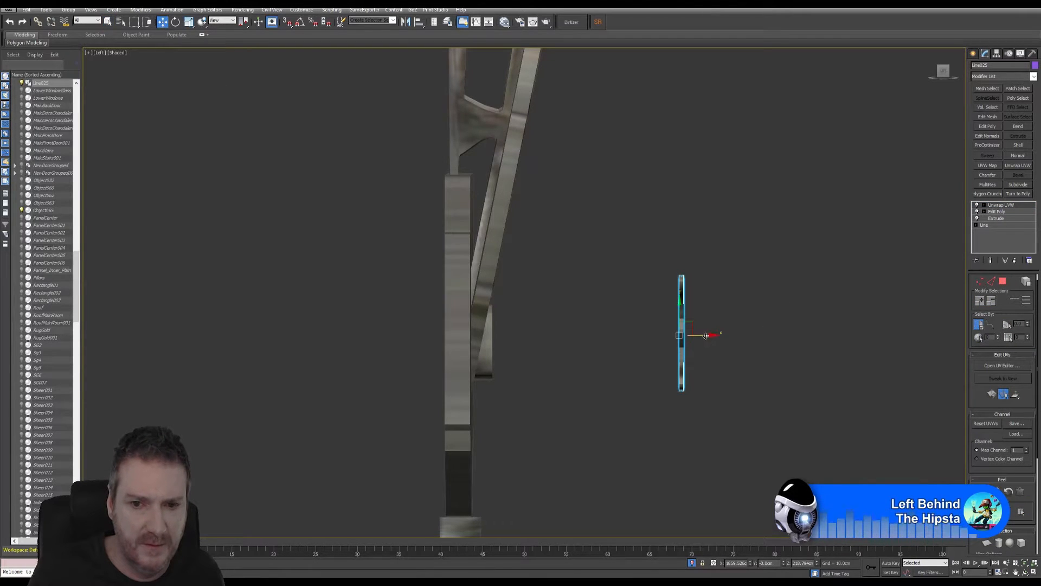
{"action": "left_click_drag", "start_coordinate": [710, 336], "coordinate": [495, 362]}
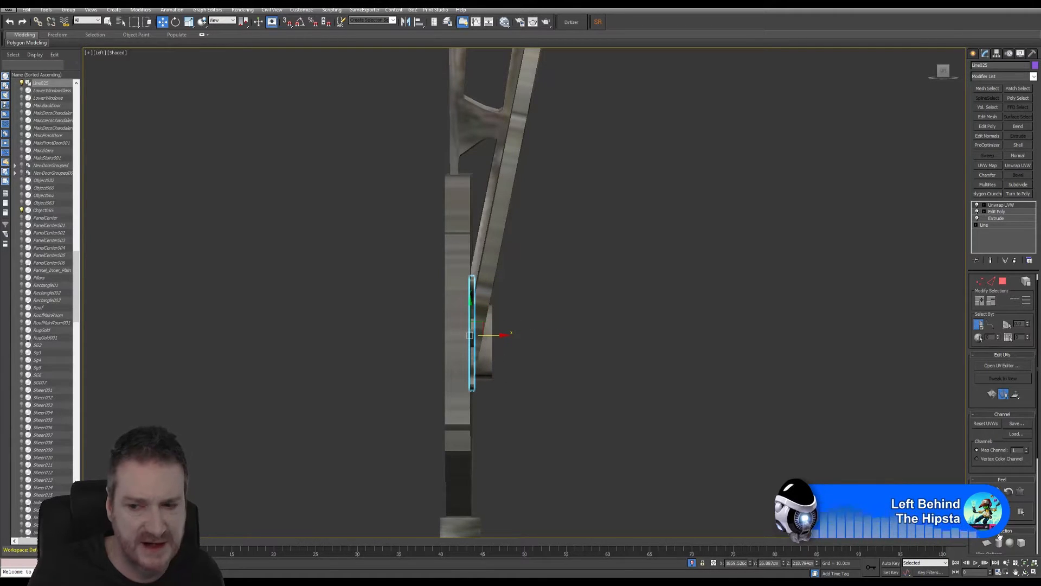
Scale the scroll ornament's depth to about 175% so it stands out further from the lamp base.
{"action": "key", "text": "alt+w"}
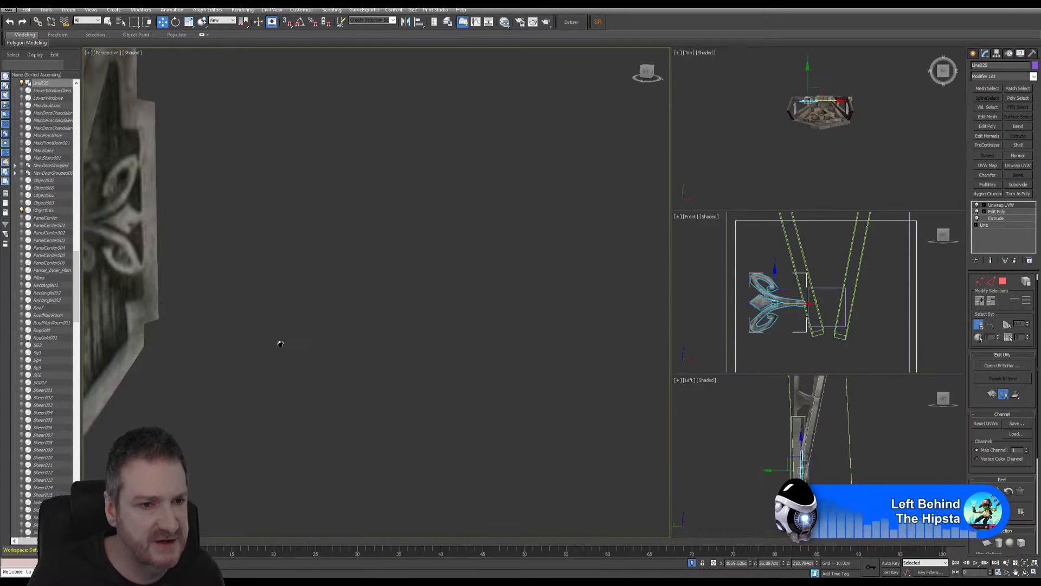
{"action": "middle_click_drag", "start_coordinate": [375, 416], "coordinate": [430, 376]}
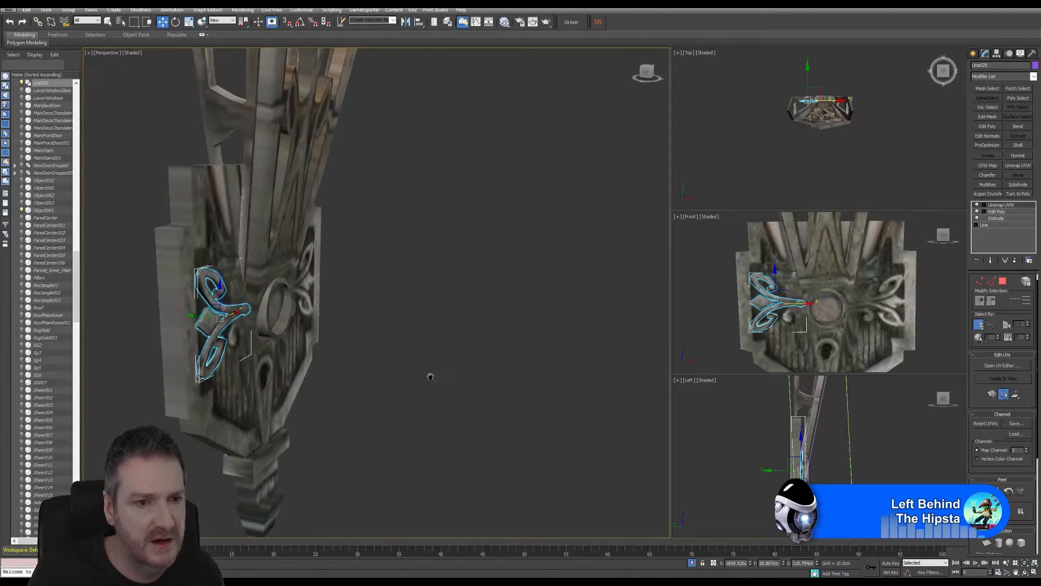
{"action": "middle_click_drag", "start_coordinate": [379, 333], "coordinate": [246, 338], "text": "alt"}
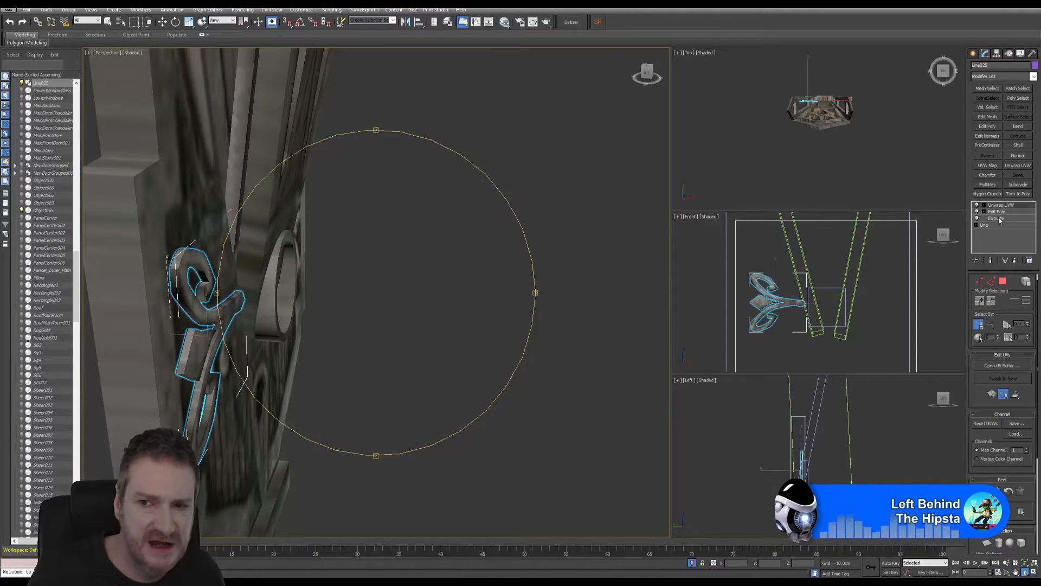
{"action": "left_click", "coordinate": [189, 22]}
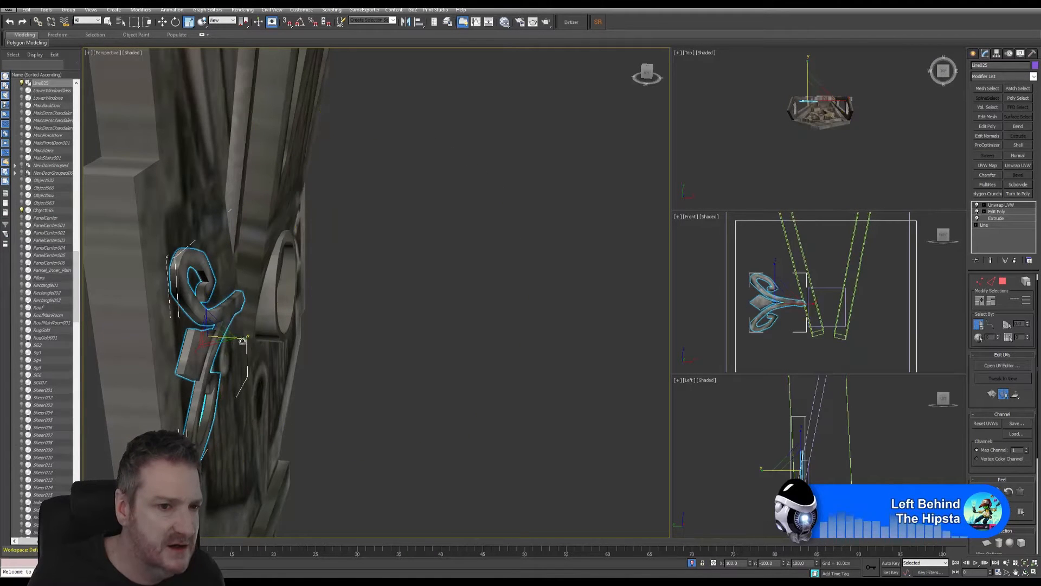
{"action": "left_click_drag", "start_coordinate": [242, 340], "coordinate": [265, 341]}
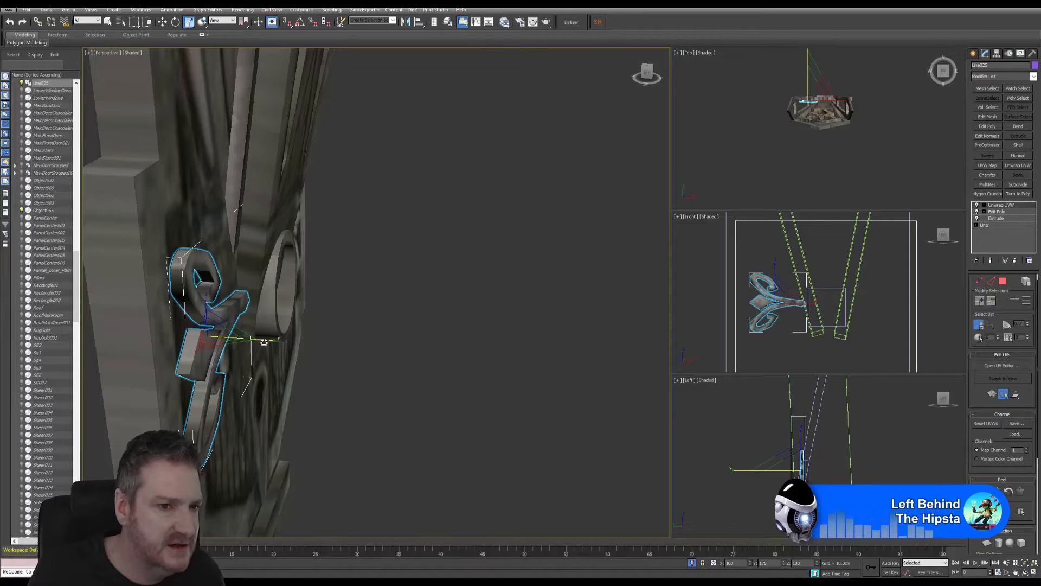
Nudge the thickened ornament slightly deeper toward the face of the lamp base.
{"action": "left_click", "coordinate": [1025, 572]}
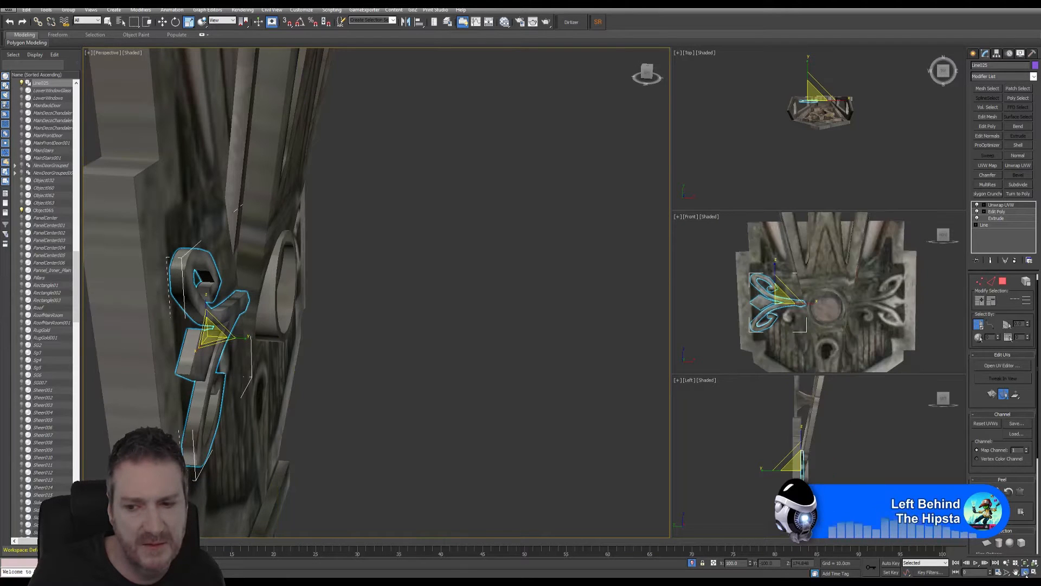
{"action": "left_click_drag", "start_coordinate": [278, 401], "coordinate": [258, 333]}
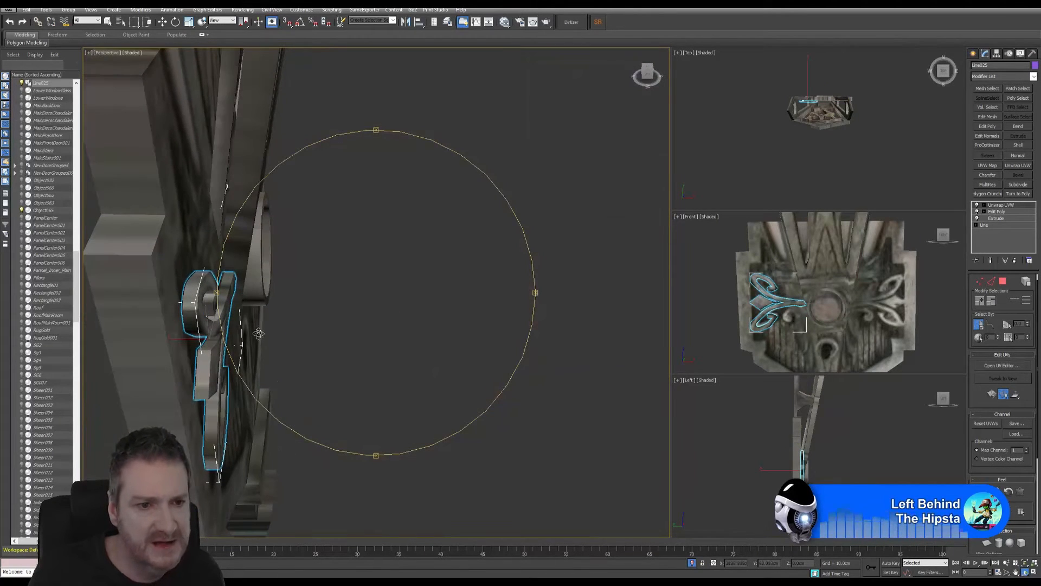
{"action": "left_click", "coordinate": [162, 22]}
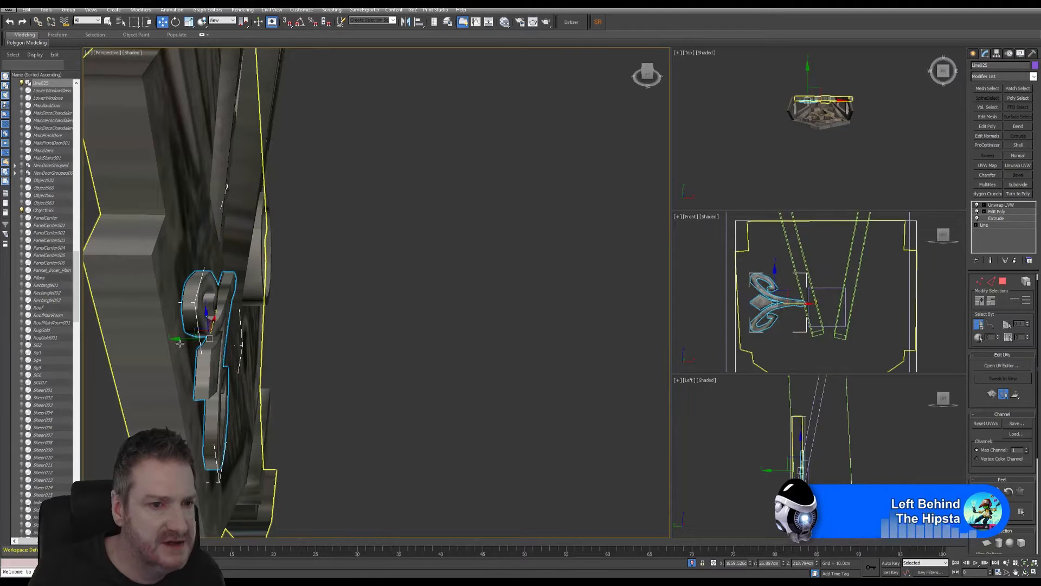
{"action": "left_click_drag", "start_coordinate": [181, 338], "coordinate": [180, 338]}
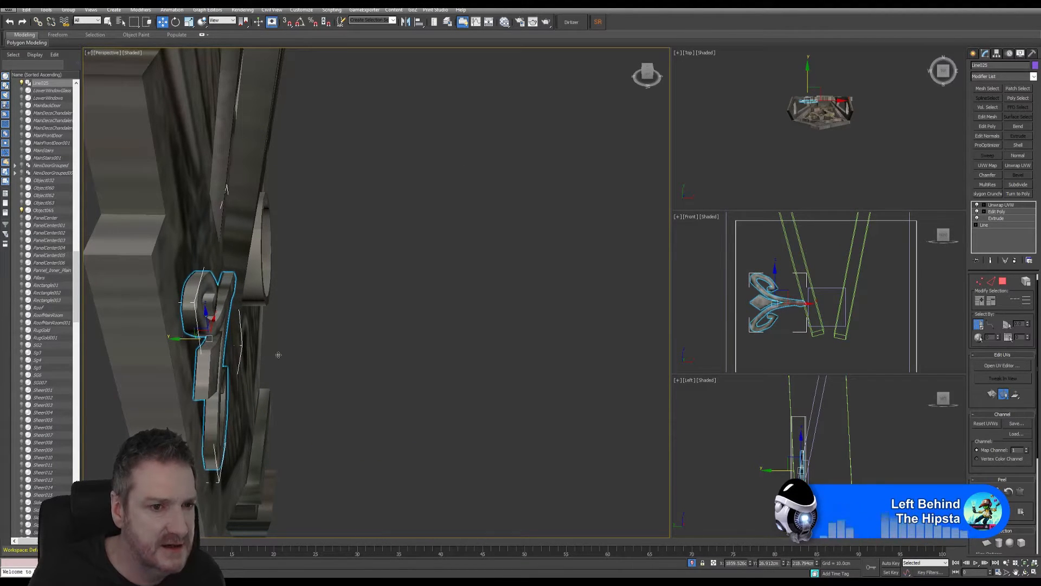
Clone the scroll ornament as a copy, offset horizontally across the lamp base's round centre.
{"action": "left_click", "coordinate": [1025, 572]}
{"action": "mouse_move", "coordinate": [315, 329]}
{"action": "left_mouse_down"}
{"action": "mouse_move", "coordinate": [247, 301]}
{"action": "mouse_move", "coordinate": [313, 349]}
{"action": "left_mouse_up"}
{"action": "scroll", "coordinate": [310, 352], "scroll_direction": "down", "scroll_amount": 5}
{"action": "right_click", "coordinate": [841, 313]}
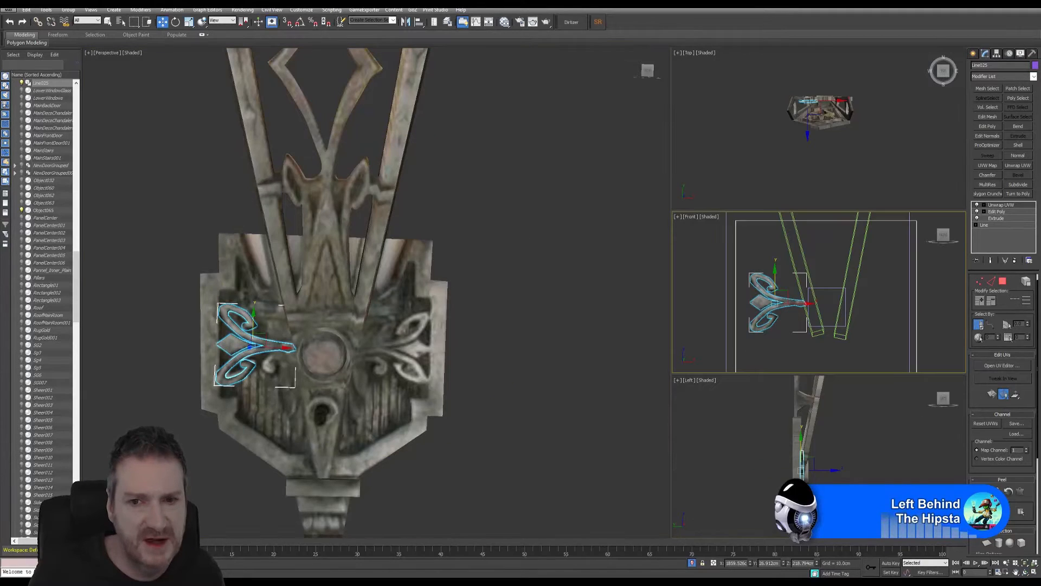
{"action": "left_click", "coordinate": [1034, 572]}
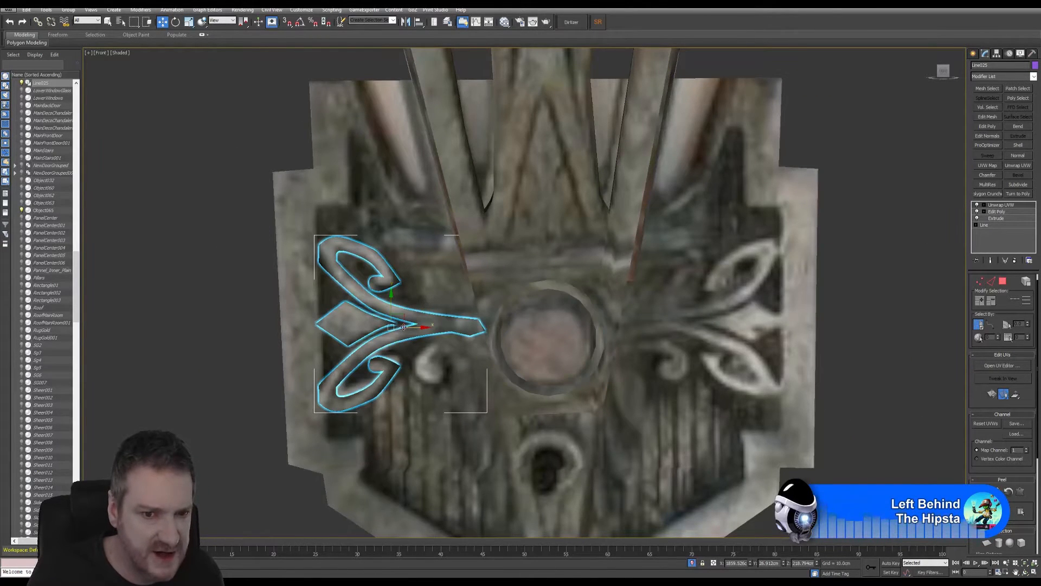
{"action": "left_click_drag", "start_coordinate": [407, 327], "coordinate": [619, 331], "text": "shift"}
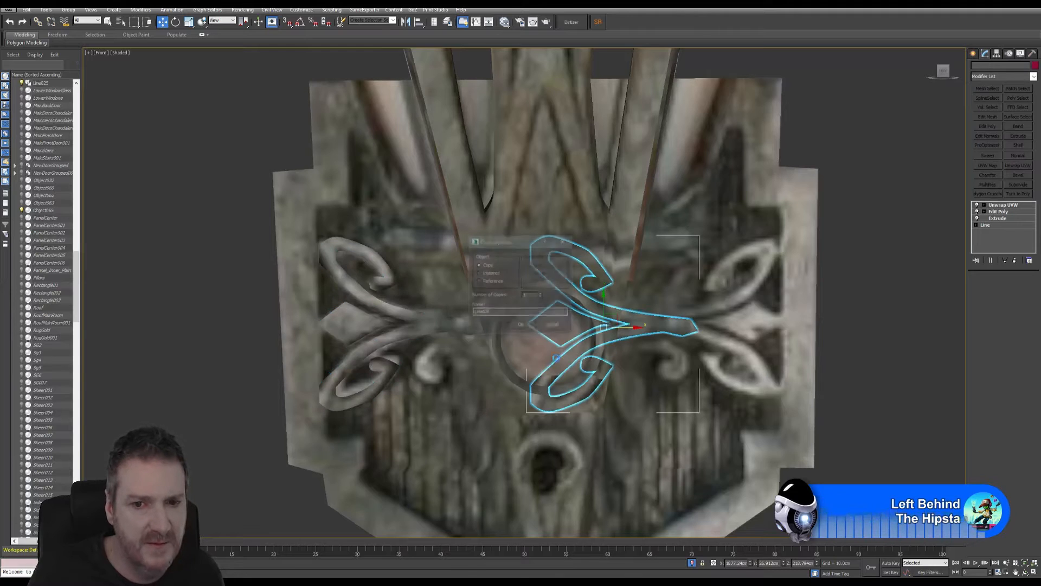
{"action": "left_click", "coordinate": [525, 327]}
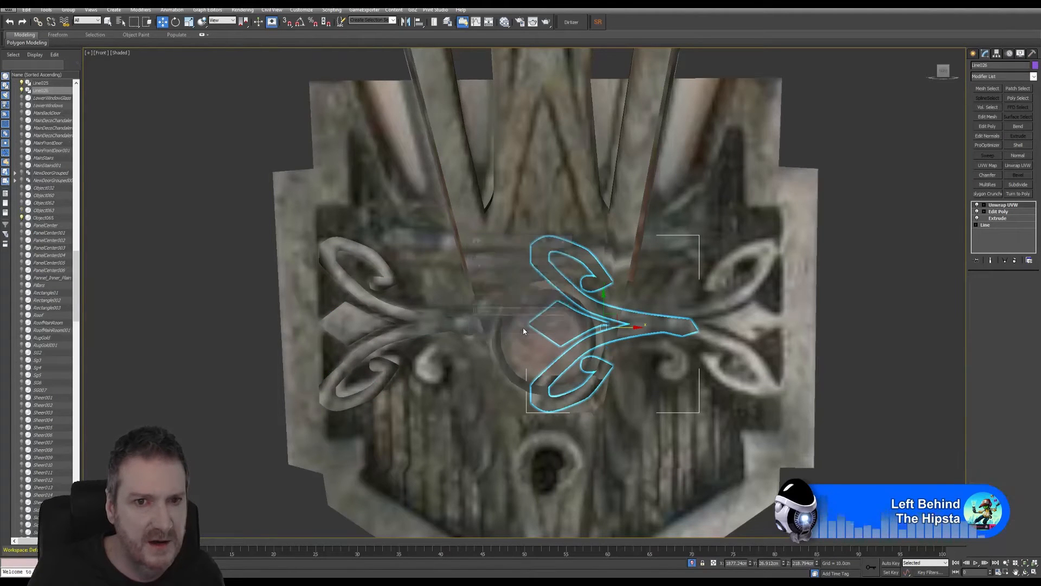
Mirror the copied ornament on the X axis with No Clone and align it over the carved scroll on the lamp base's right side.
{"action": "left_click", "coordinate": [405, 23]}
{"action": "left_click", "coordinate": [506, 249]}
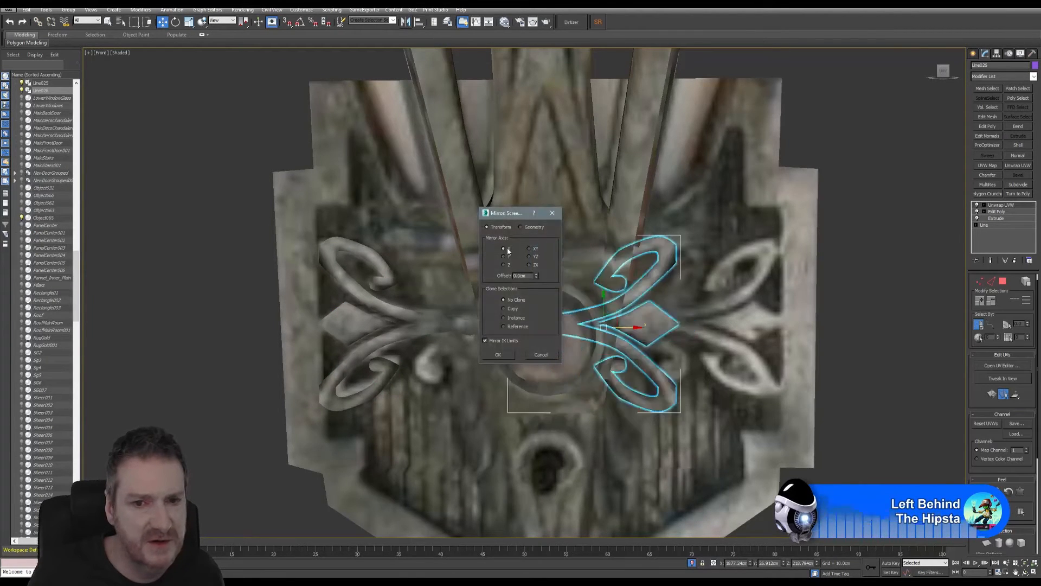
{"action": "left_click", "coordinate": [498, 354]}
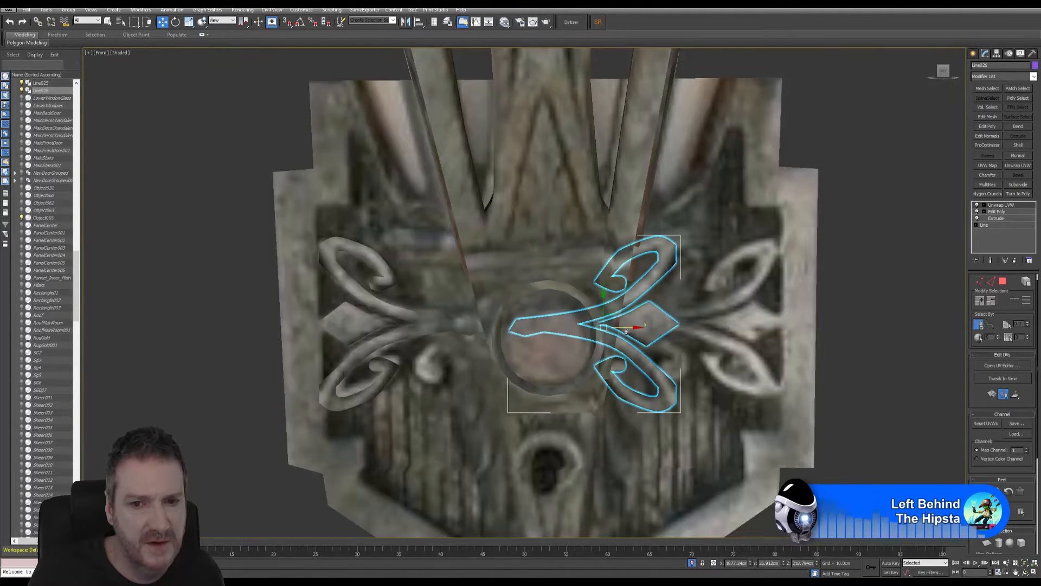
{"action": "left_click_drag", "start_coordinate": [624, 334], "coordinate": [729, 343]}
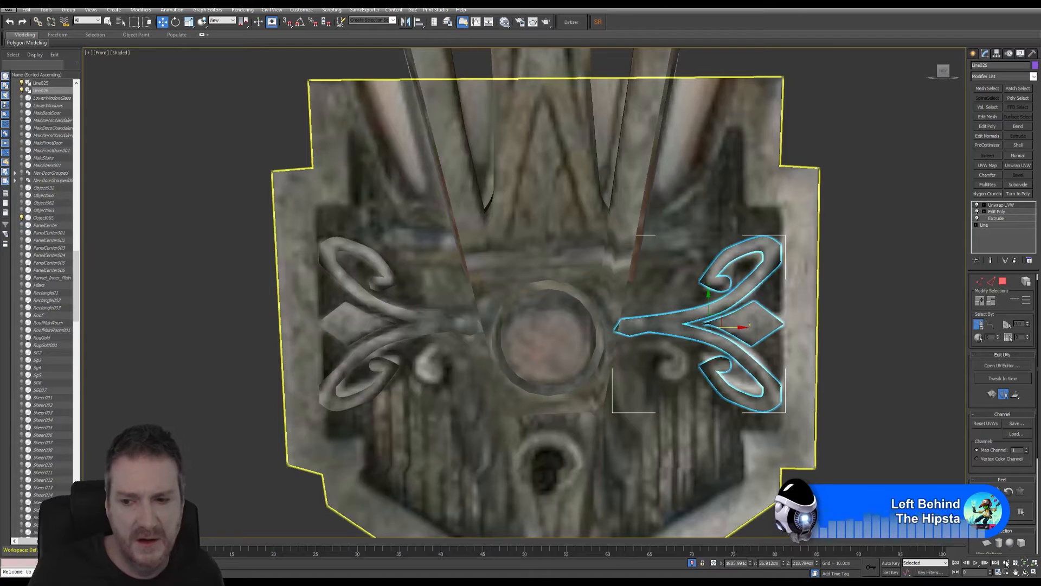
{"action": "key", "text": "alt+w"}
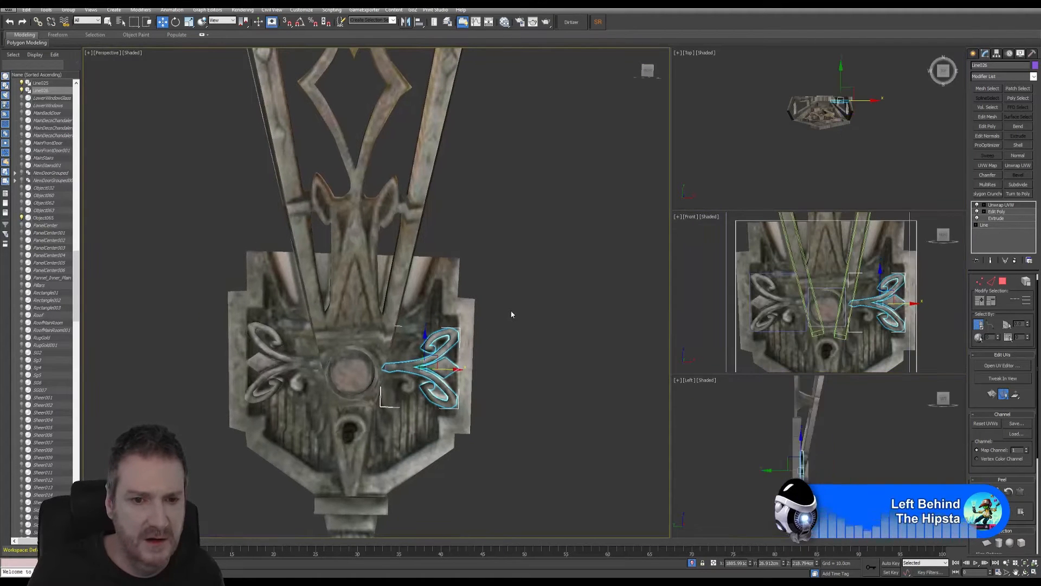
{"action": "left_click", "coordinate": [511, 314]}
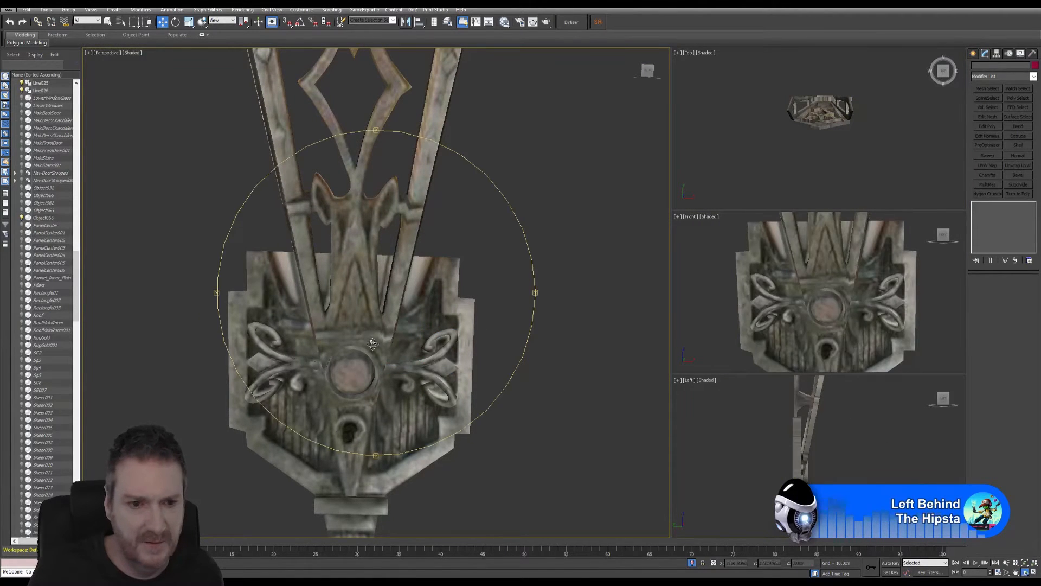
Examine the wall light's base and both raised scroll ornaments from the front and side angles.
{"action": "middle_click_drag", "start_coordinate": [372, 344], "coordinate": [410, 361], "text": "alt"}
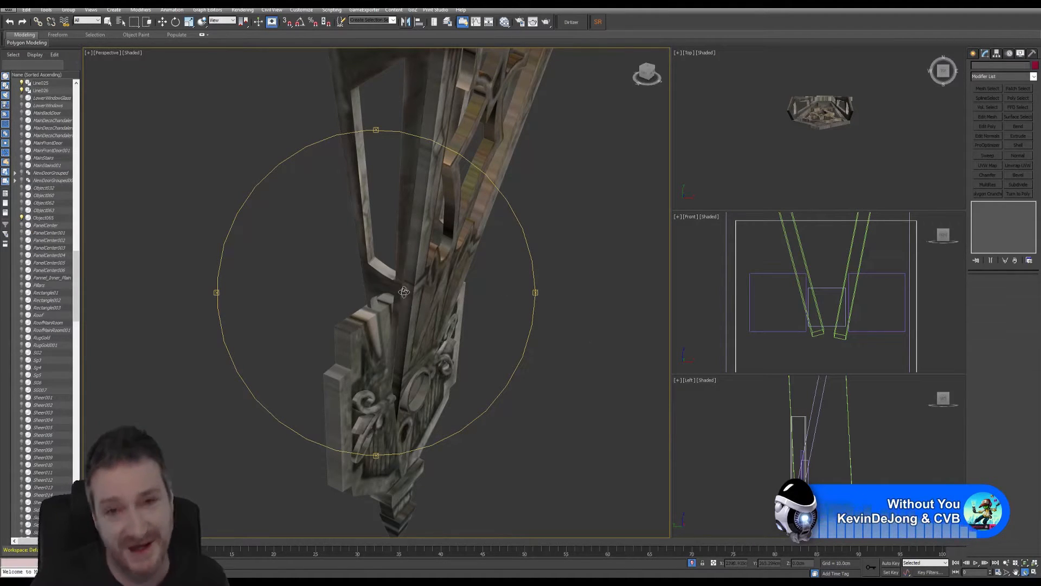
{"action": "mouse_move", "coordinate": [385, 262]}
{"action": "middle_mouse_down", "text": "alt"}
{"action": "mouse_move", "coordinate": [374, 256]}
{"action": "mouse_move", "coordinate": [380, 277]}
{"action": "mouse_move", "coordinate": [381, 244]}
{"action": "middle_mouse_up", "text": "alt"}
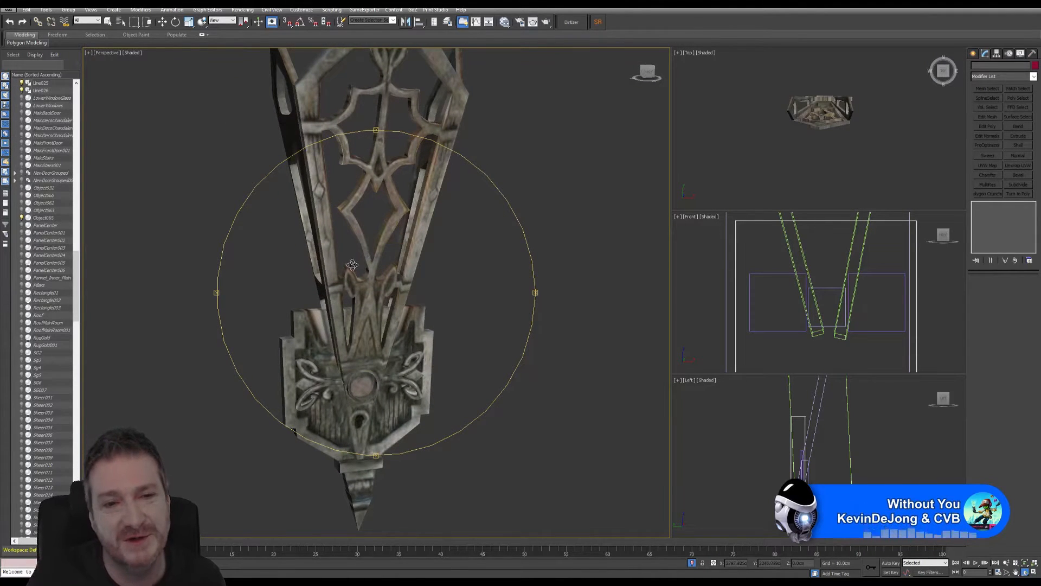
{"action": "middle_click_drag", "start_coordinate": [353, 264], "coordinate": [372, 268], "text": "alt"}
{"action": "scroll", "coordinate": [366, 305], "scroll_direction": "up", "scroll_amount": 3}
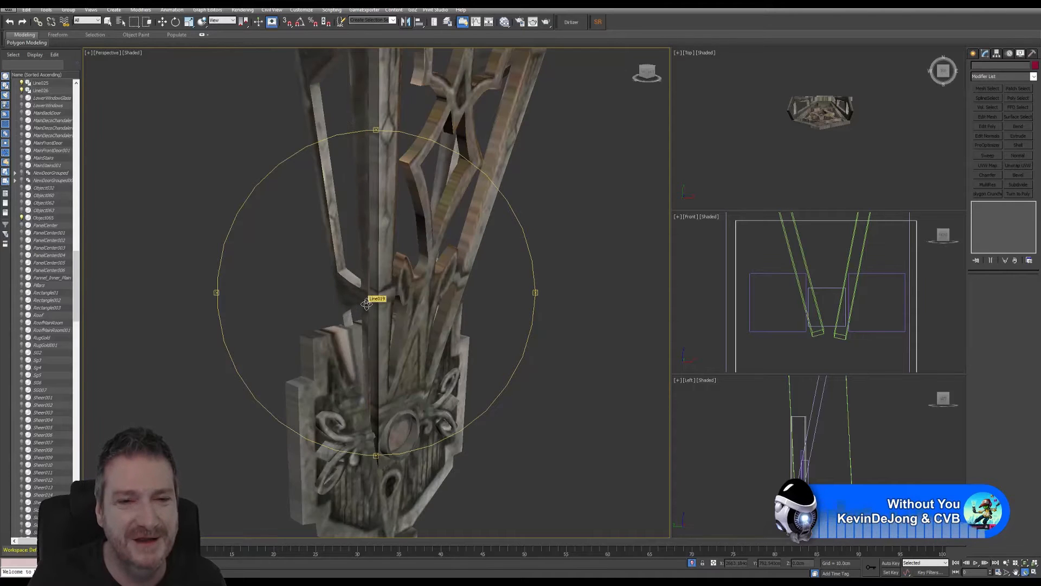
{"action": "middle_click_drag", "start_coordinate": [390, 310], "coordinate": [407, 224]}
{"action": "mouse_move", "coordinate": [397, 287]}
{"action": "middle_mouse_down", "text": "alt"}
{"action": "mouse_move", "coordinate": [308, 280]}
{"action": "mouse_move", "coordinate": [383, 282]}
{"action": "middle_mouse_up", "text": "alt"}
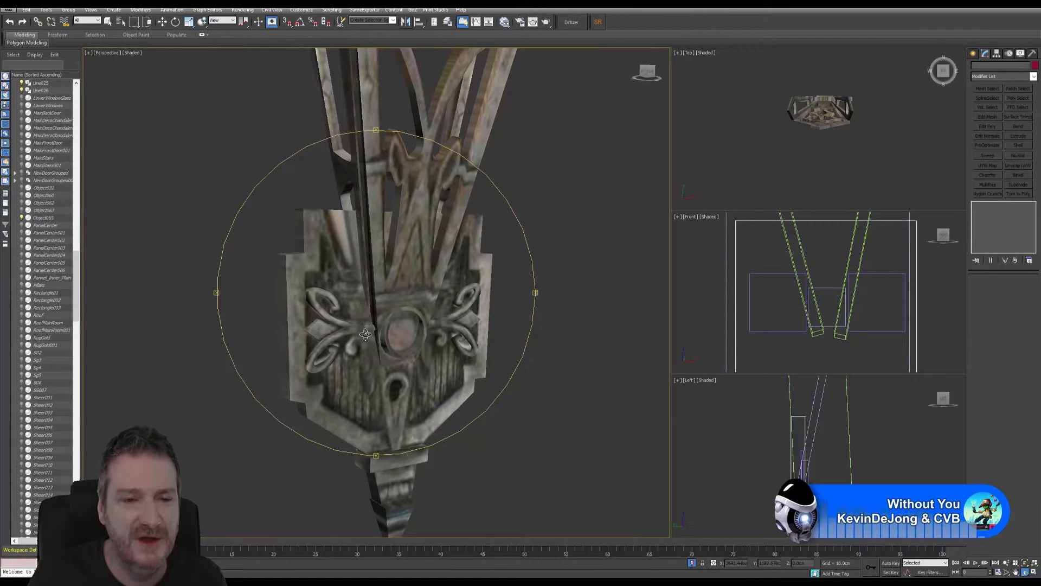
{"action": "middle_click_drag", "start_coordinate": [362, 296], "coordinate": [399, 320], "text": "alt"}
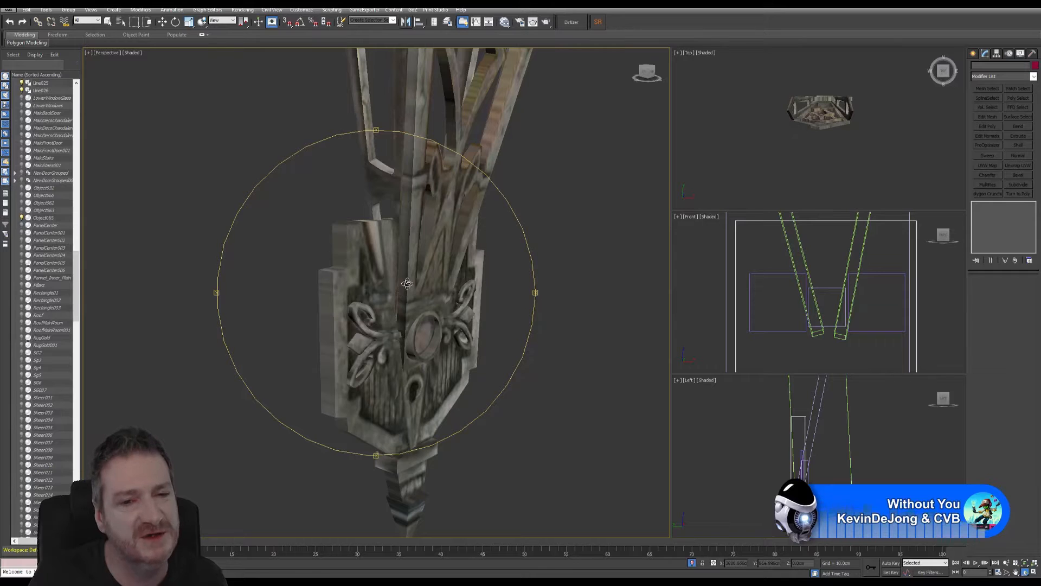
{"action": "scroll", "coordinate": [396, 310], "scroll_direction": "up", "scroll_amount": 2}
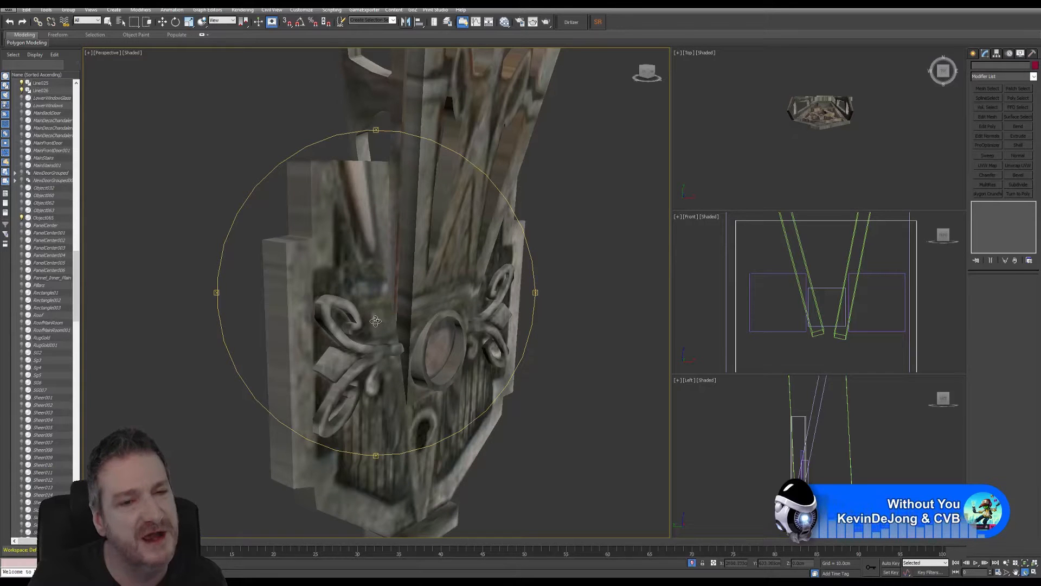
{"action": "mouse_move", "coordinate": [398, 311]}
{"action": "middle_mouse_down", "text": "alt"}
{"action": "mouse_move", "coordinate": [347, 311]}
{"action": "mouse_move", "coordinate": [389, 300]}
{"action": "middle_mouse_up", "text": "alt"}
{"action": "scroll", "coordinate": [389, 322], "scroll_direction": "down", "scroll_amount": 2}
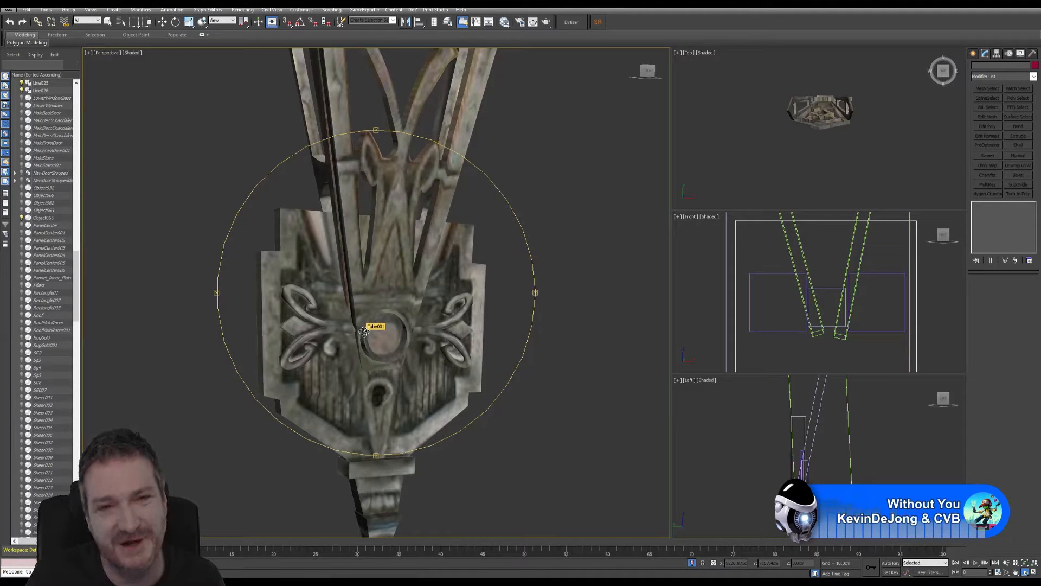
{"action": "middle_click_drag", "start_coordinate": [358, 288], "coordinate": [367, 292], "text": "alt"}
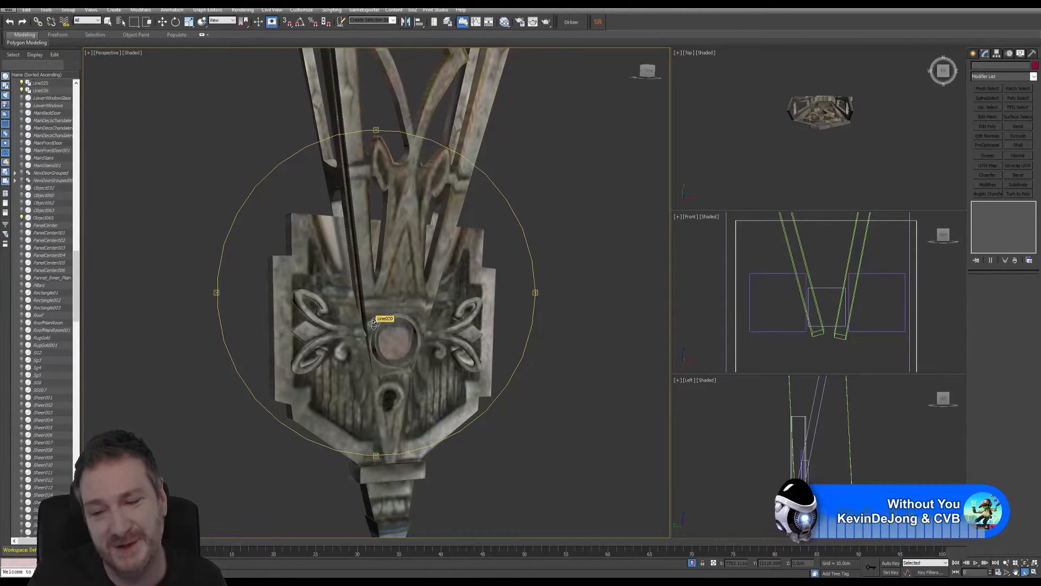
{"action": "middle_click_drag", "start_coordinate": [374, 323], "coordinate": [397, 328], "text": "alt"}
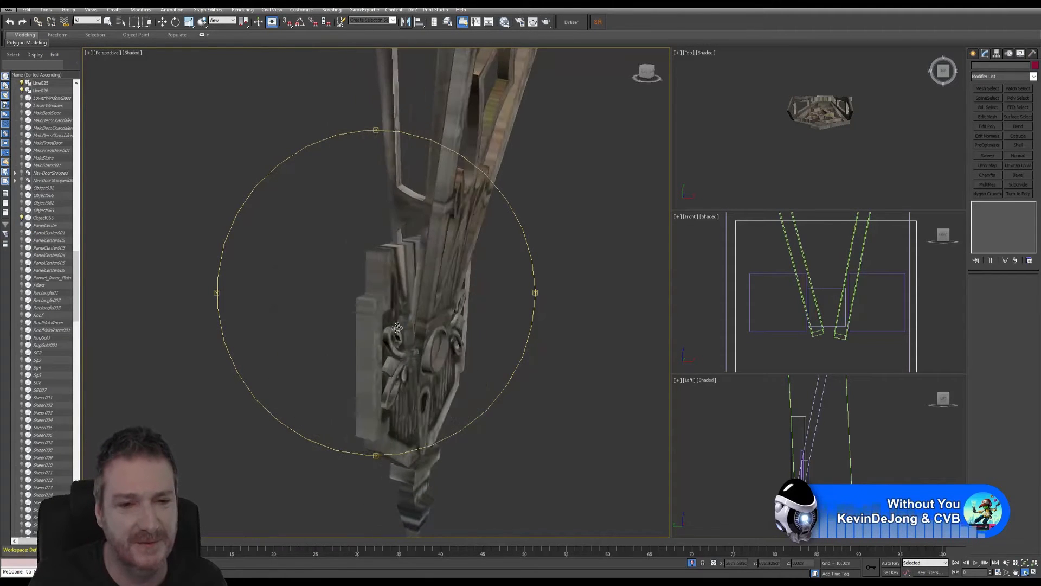
{"action": "scroll", "coordinate": [413, 345], "scroll_direction": "up", "scroll_amount": 2}
{"action": "middle_click_drag", "start_coordinate": [412, 346], "coordinate": [357, 338], "text": "alt"}
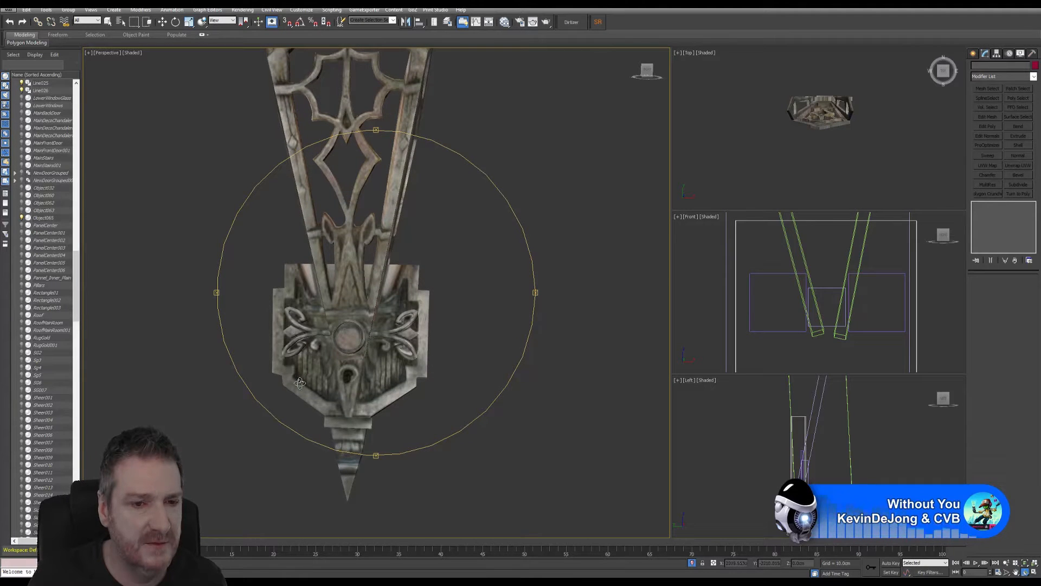
View the WallLight_TEX.TGA bitmap from its map settings and compare it with the texture along the lamp base's upper edge.
{"action": "middle_click_drag", "start_coordinate": [374, 318], "coordinate": [381, 323]}
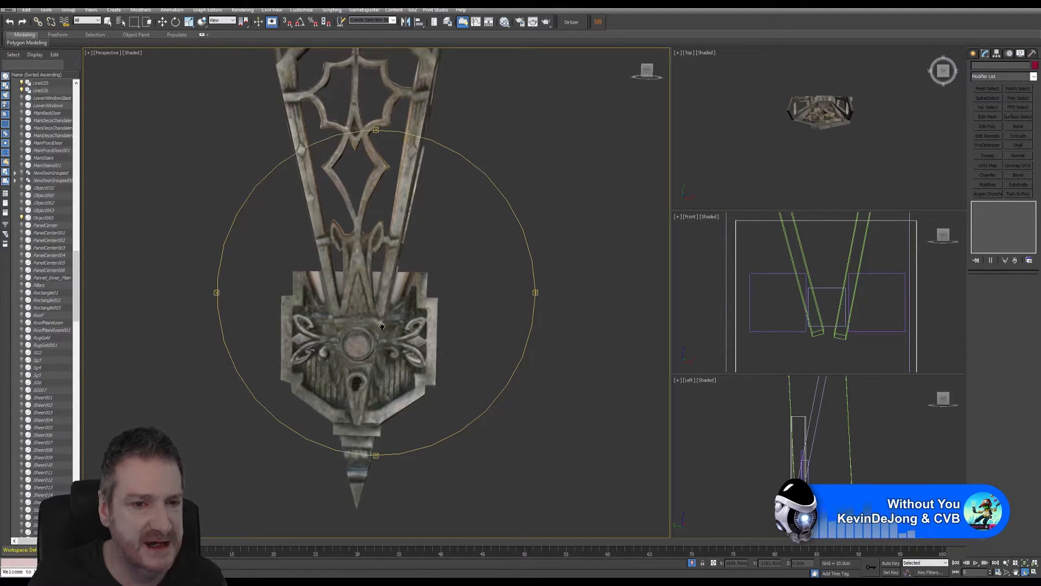
{"action": "left_click_drag", "start_coordinate": [373, 326], "coordinate": [394, 329]}
{"action": "scroll", "coordinate": [324, 290], "scroll_direction": "up", "scroll_amount": 3}
{"action": "scroll", "coordinate": [323, 290], "scroll_direction": "up", "scroll_amount": 4}
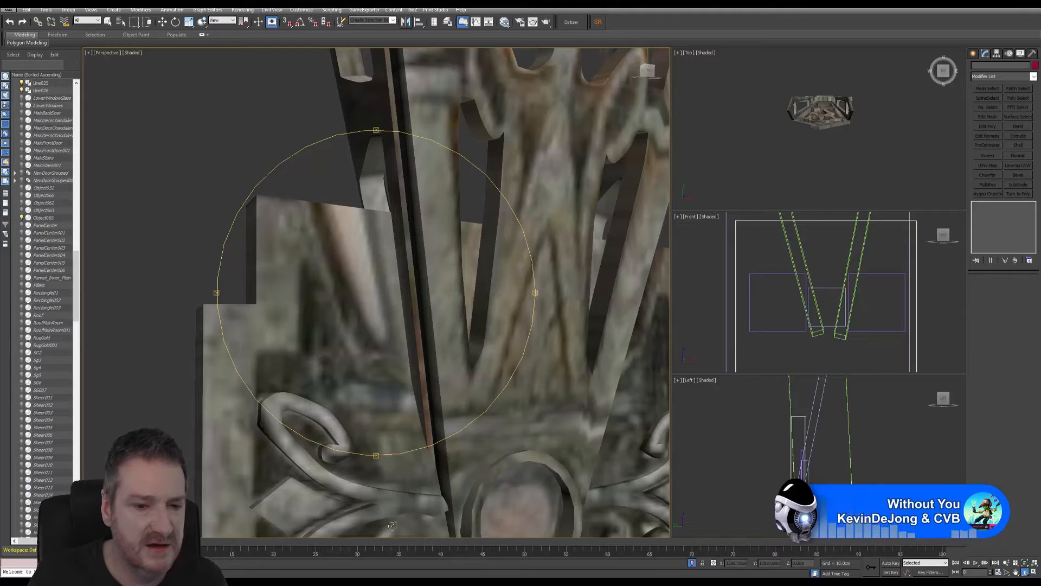
{"action": "left_click", "coordinate": [505, 22]}
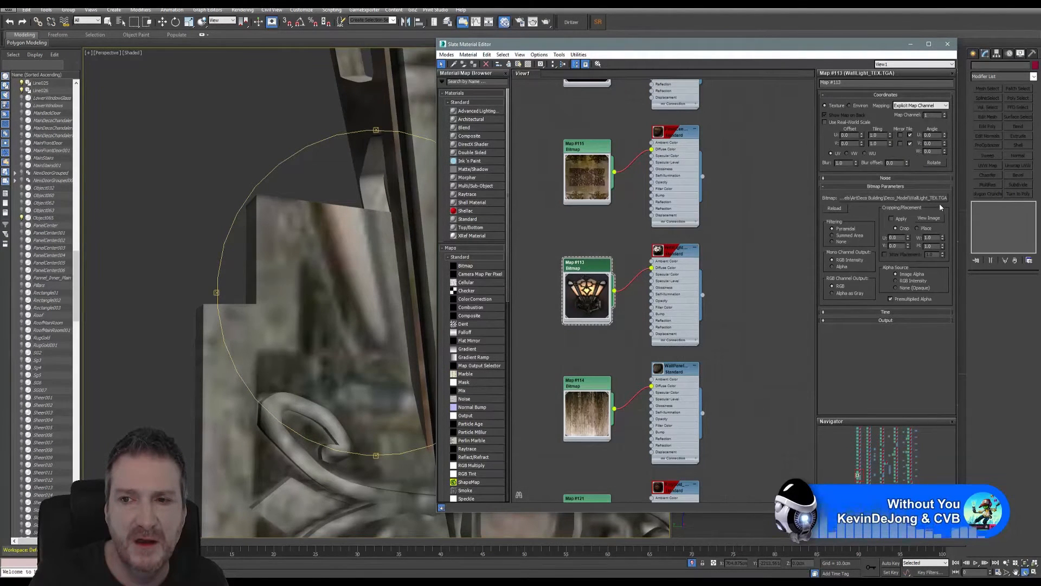
{"action": "left_click", "coordinate": [929, 218]}
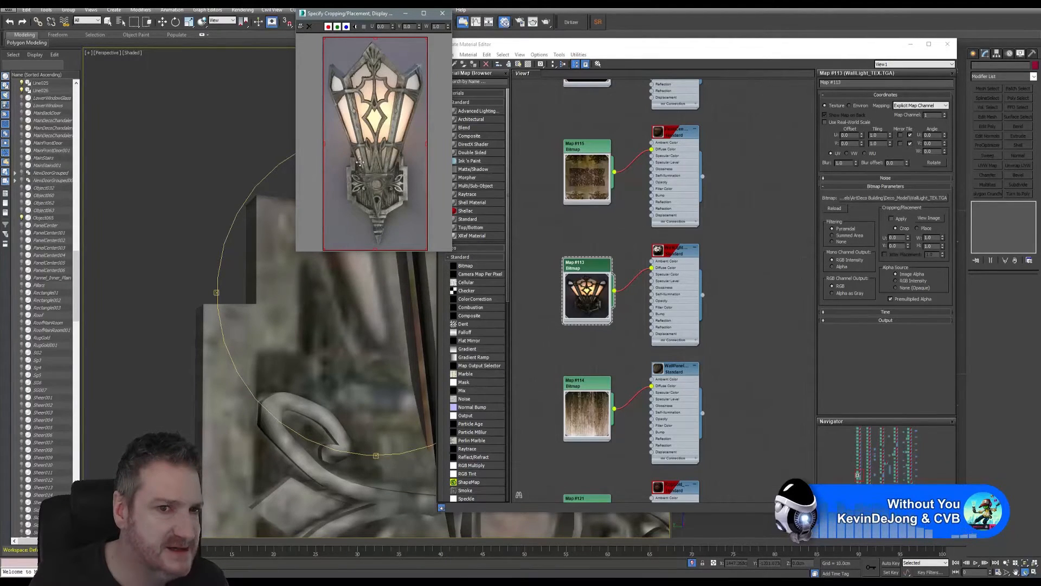
{"action": "left_click", "coordinate": [443, 13]}
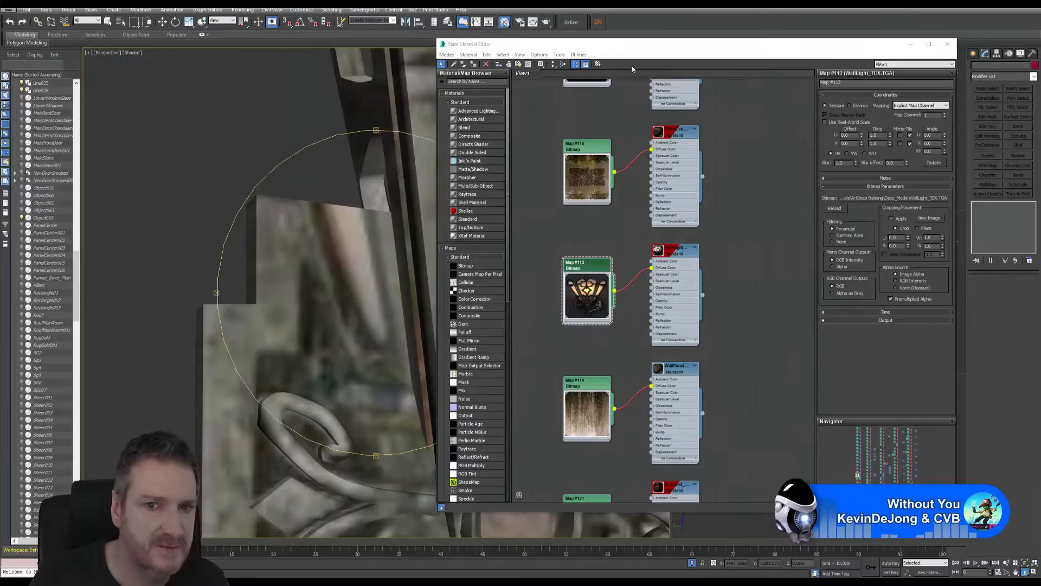
{"action": "left_click", "coordinate": [948, 44]}
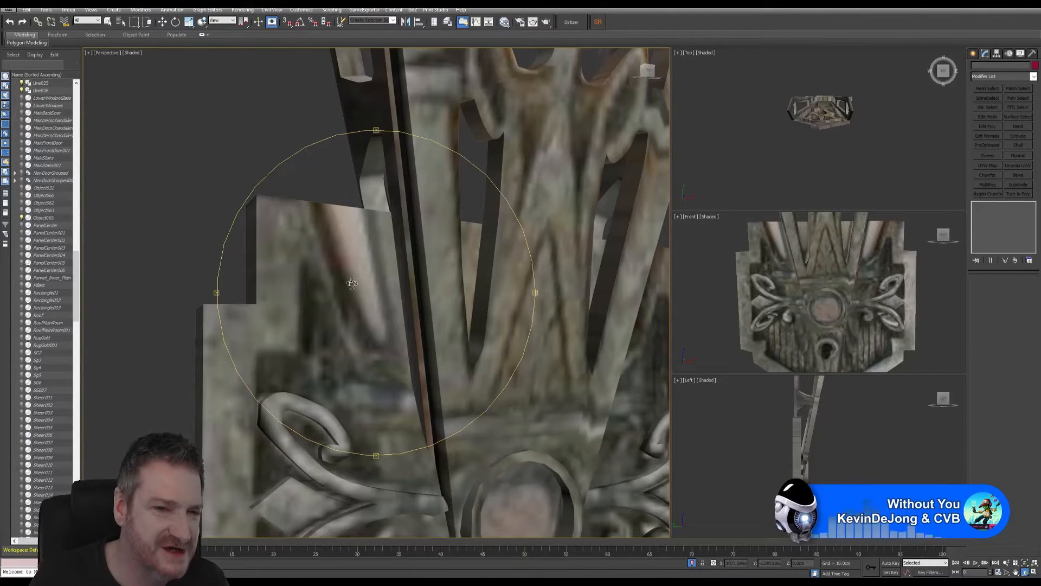
{"action": "scroll", "coordinate": [367, 292], "scroll_direction": "down", "scroll_amount": 3}
{"action": "middle_click_drag", "start_coordinate": [400, 323], "coordinate": [392, 324], "text": "alt"}
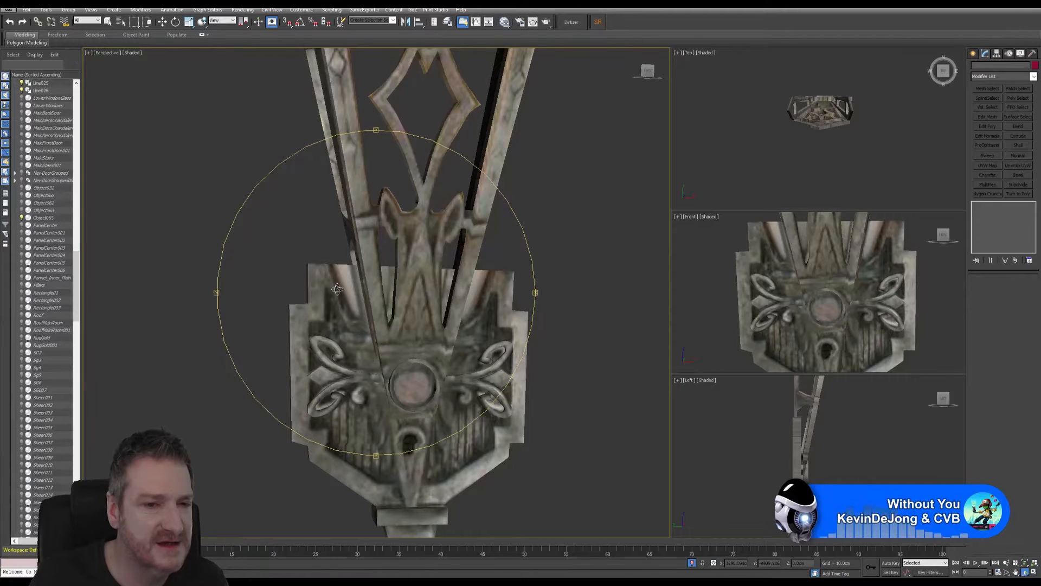
{"action": "middle_click_drag", "start_coordinate": [350, 314], "coordinate": [407, 278], "text": "alt"}
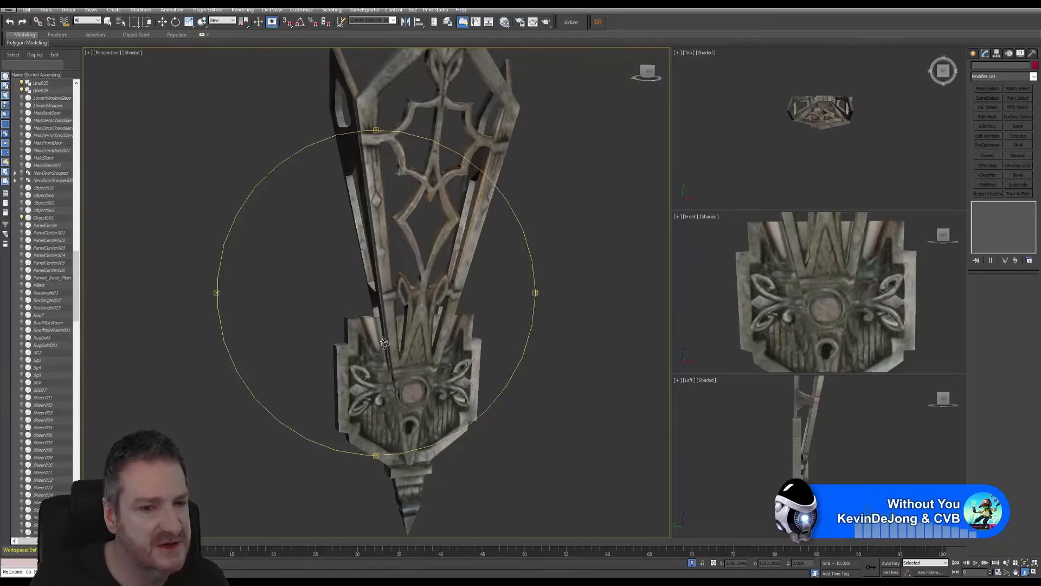
{"action": "scroll", "coordinate": [383, 341], "scroll_direction": "up", "scroll_amount": 4}
{"action": "middle_click_drag", "start_coordinate": [375, 345], "coordinate": [366, 287]}
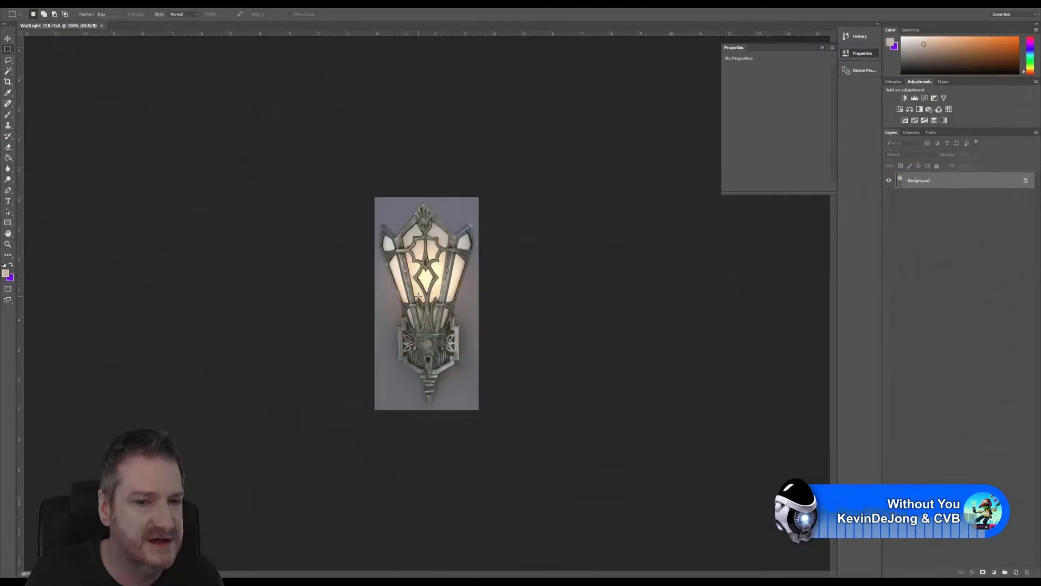
Crop WallLight_TEX.TGA in Photoshop to its full-width lower part containing the lamp base and spike, and clear the selection.
{"action": "scroll", "coordinate": [400, 335], "scroll_direction": "up", "scroll_amount": 5, "text": "alt"}
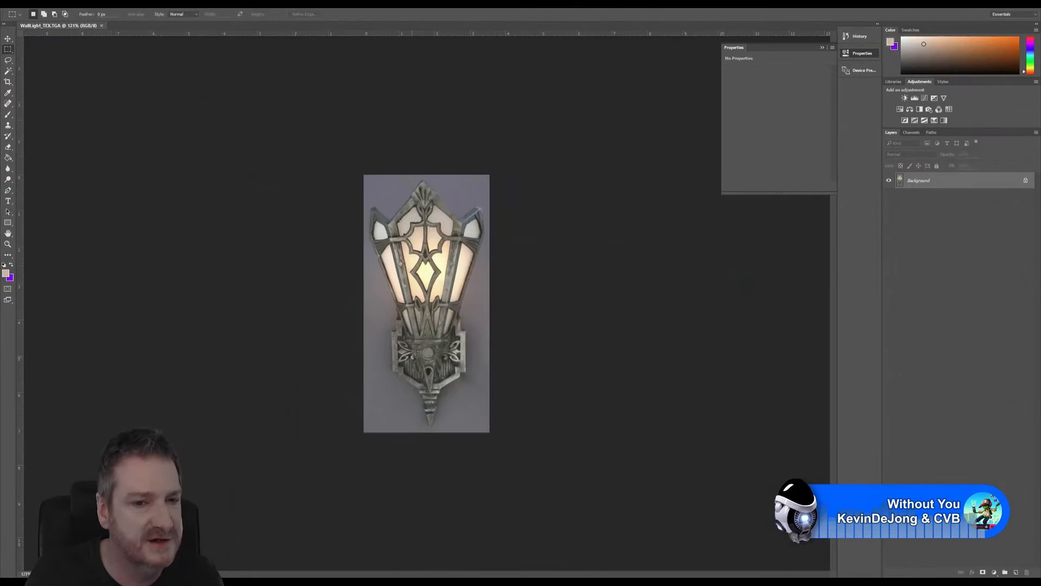
{"action": "scroll", "coordinate": [400, 335], "scroll_direction": "up", "scroll_amount": 5, "text": "alt"}
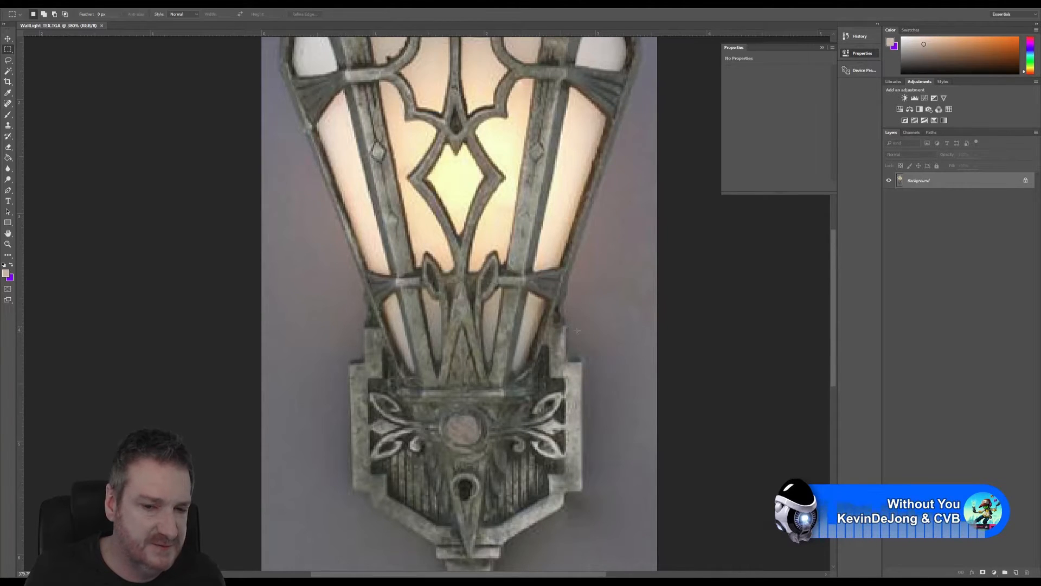
{"action": "scroll", "coordinate": [575, 291], "scroll_direction": "down", "scroll_amount": 3, "text": "alt"}
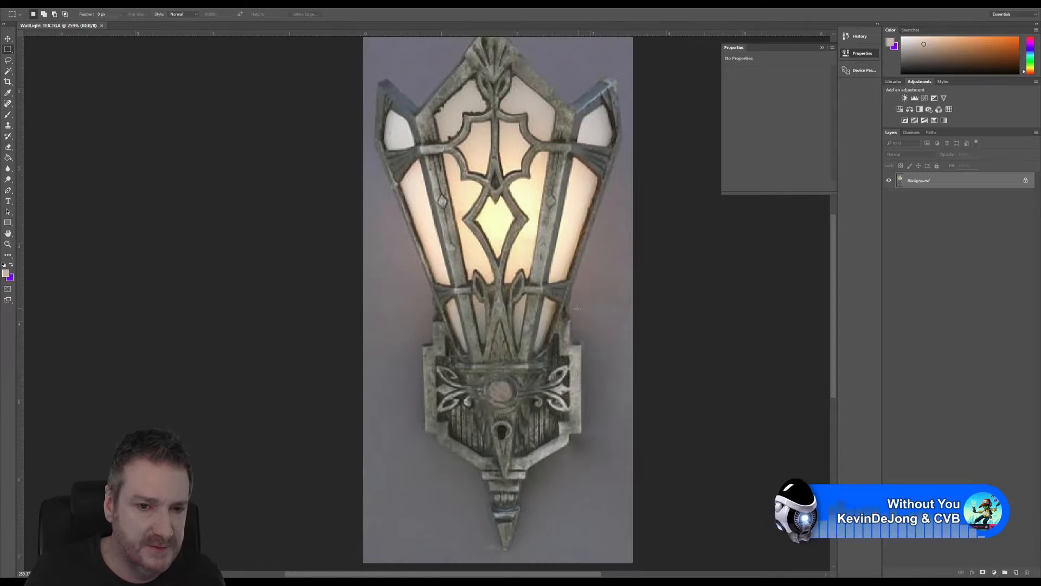
{"action": "left_click_drag", "start_coordinate": [362, 562], "coordinate": [688, 316]}
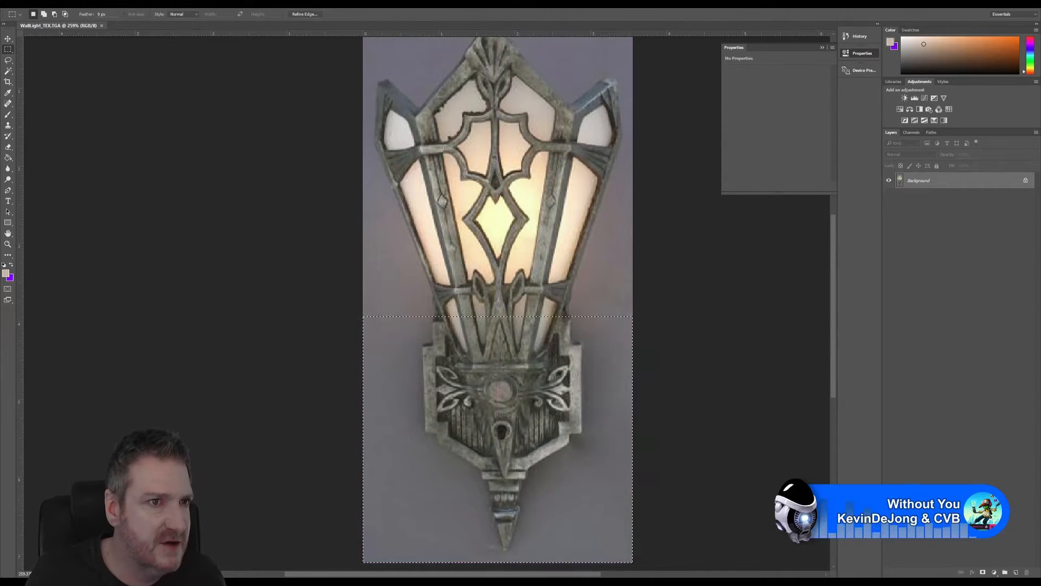
{"action": "left_click", "coordinate": [54, 3]}
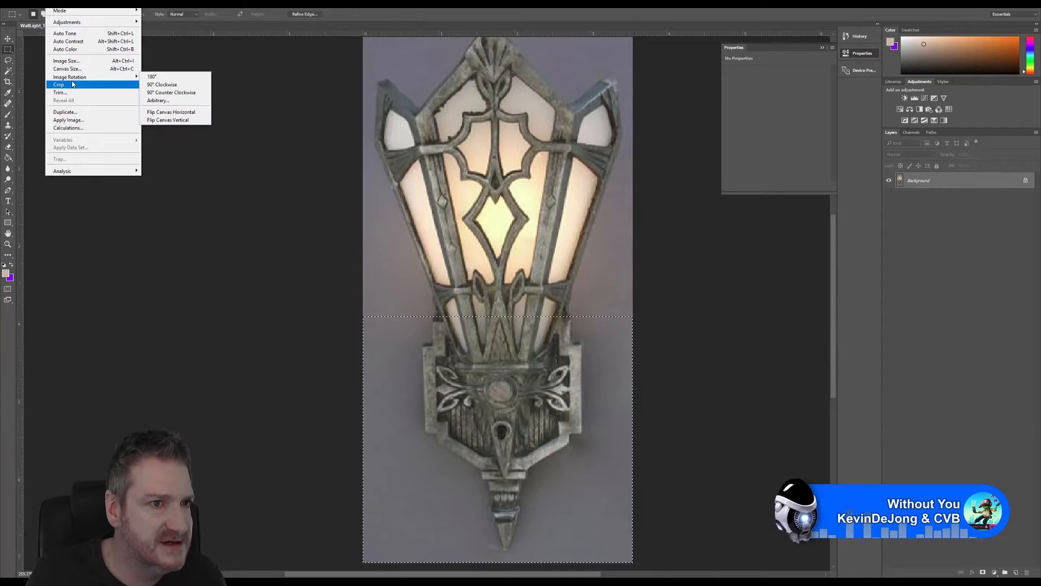
{"action": "left_click", "coordinate": [59, 85]}
{"action": "key", "text": "ctrl+d"}
Place two vertical guides either side of the base's round centre, checking the lamp model in 3ds Max for reference.
{"action": "scroll", "coordinate": [331, 163], "scroll_direction": "up", "scroll_amount": 5, "text": "alt"}
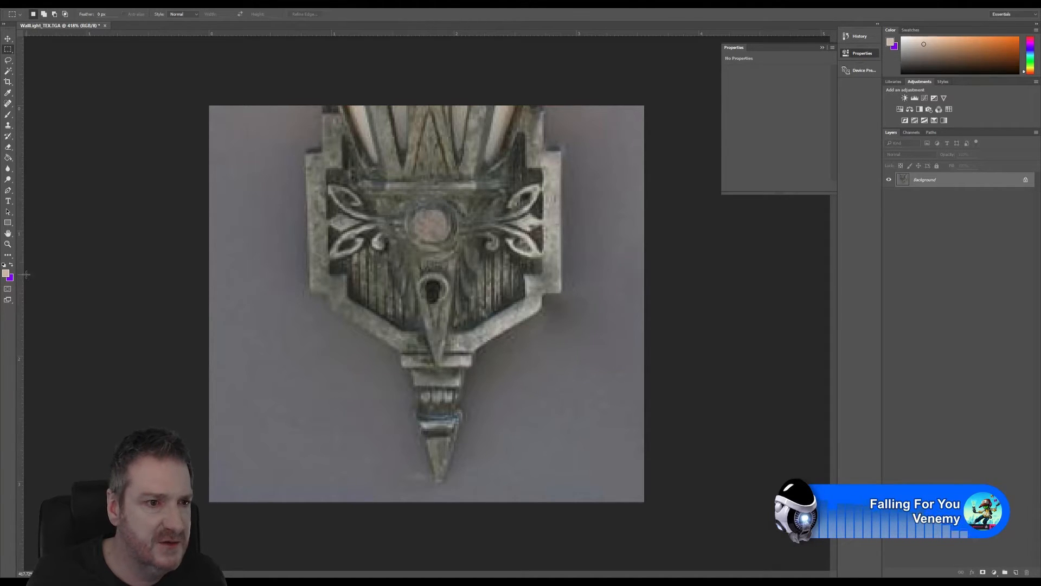
{"action": "left_click_drag", "start_coordinate": [22, 279], "coordinate": [432, 273]}
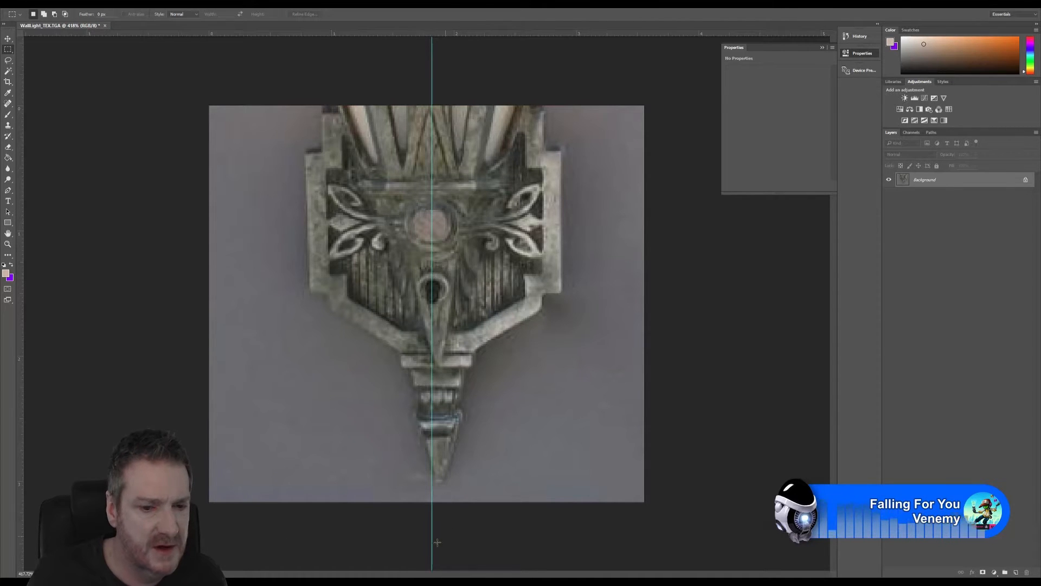
{"action": "left_click", "coordinate": [985, 4]}
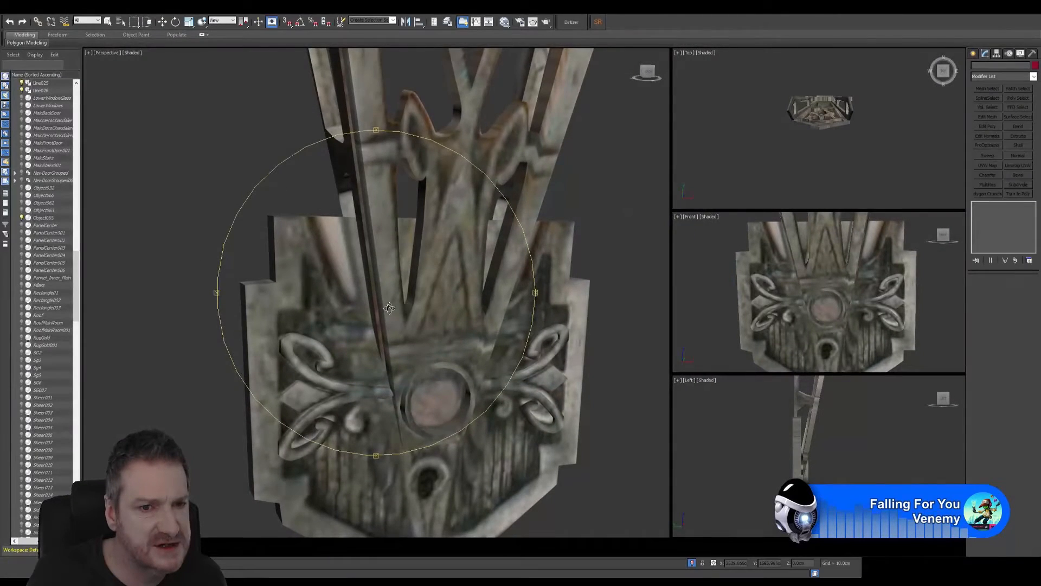
{"action": "scroll", "coordinate": [383, 309], "scroll_direction": "up", "scroll_amount": 5}
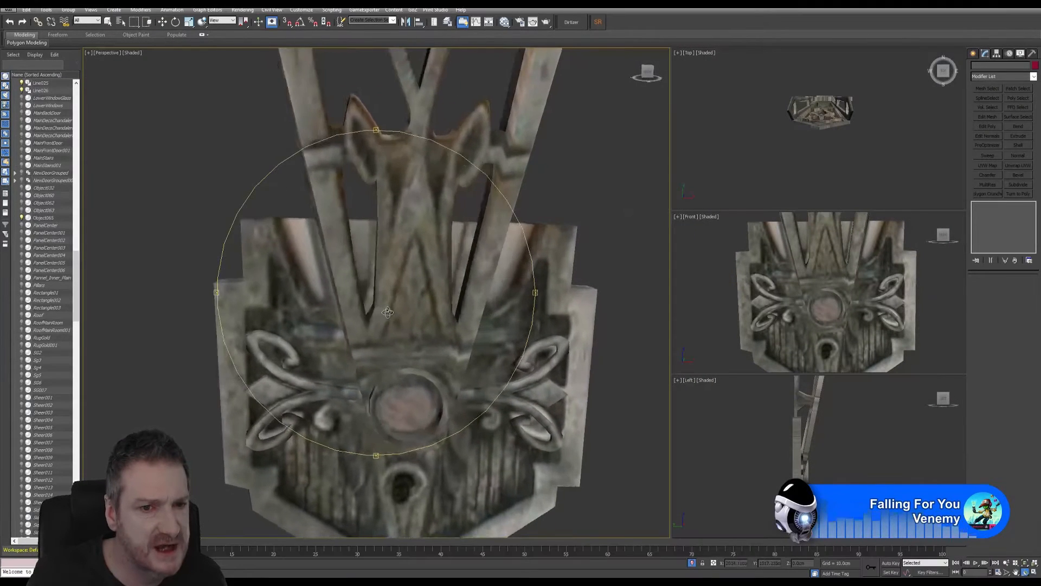
{"action": "left_click_drag", "start_coordinate": [383, 308], "coordinate": [378, 309]}
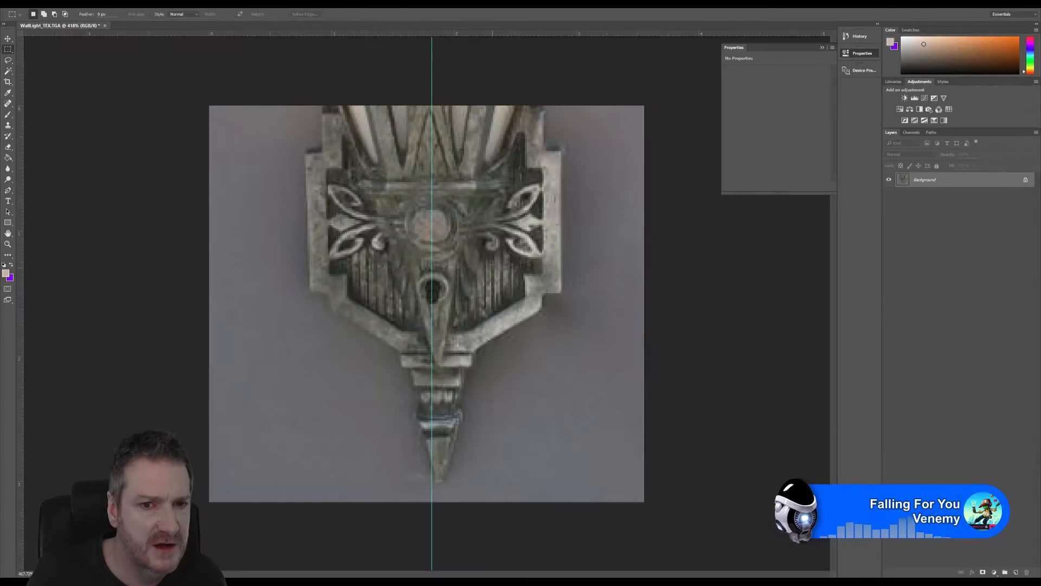
{"action": "left_click", "coordinate": [8, 38]}
{"action": "left_click_drag", "start_coordinate": [431, 219], "coordinate": [386, 220]}
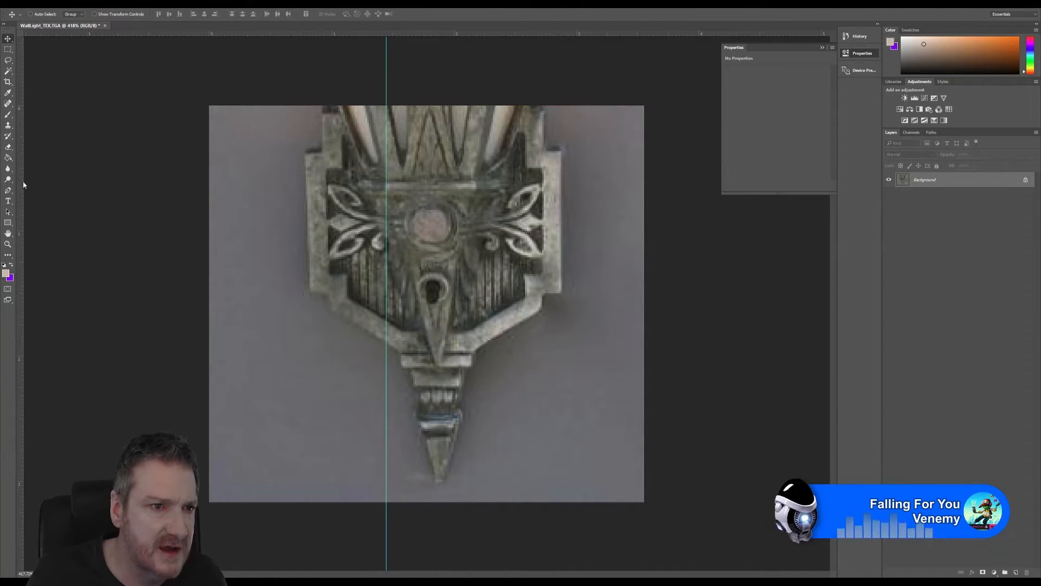
{"action": "left_click_drag", "start_coordinate": [22, 222], "coordinate": [470, 248]}
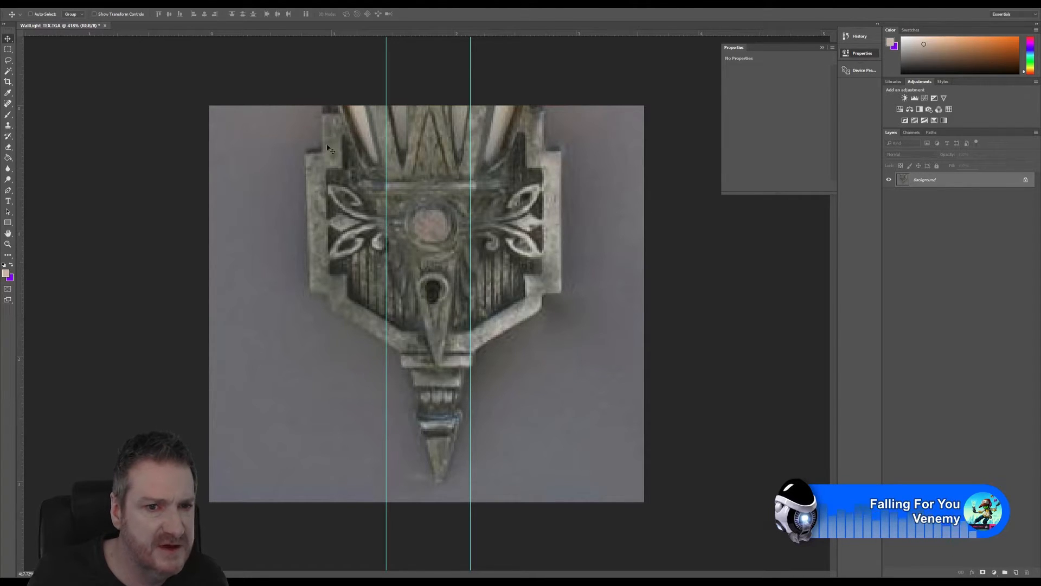
Select the base's left vertical border strip with a rectangular marquee and copy it to a new layer.
{"action": "left_click", "coordinate": [8, 49]}
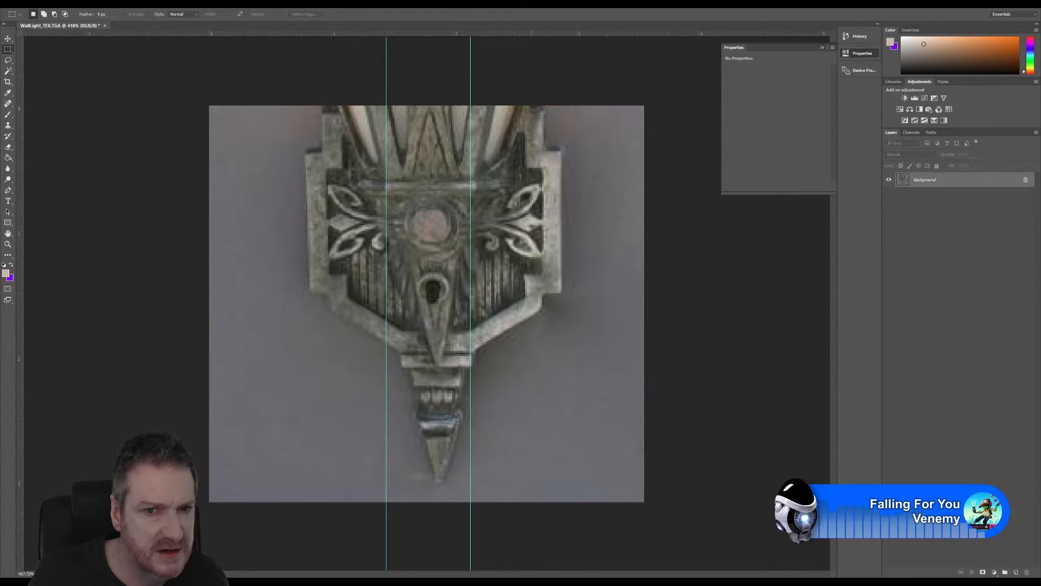
{"action": "left_click_drag", "start_coordinate": [286, 146], "coordinate": [328, 327]}
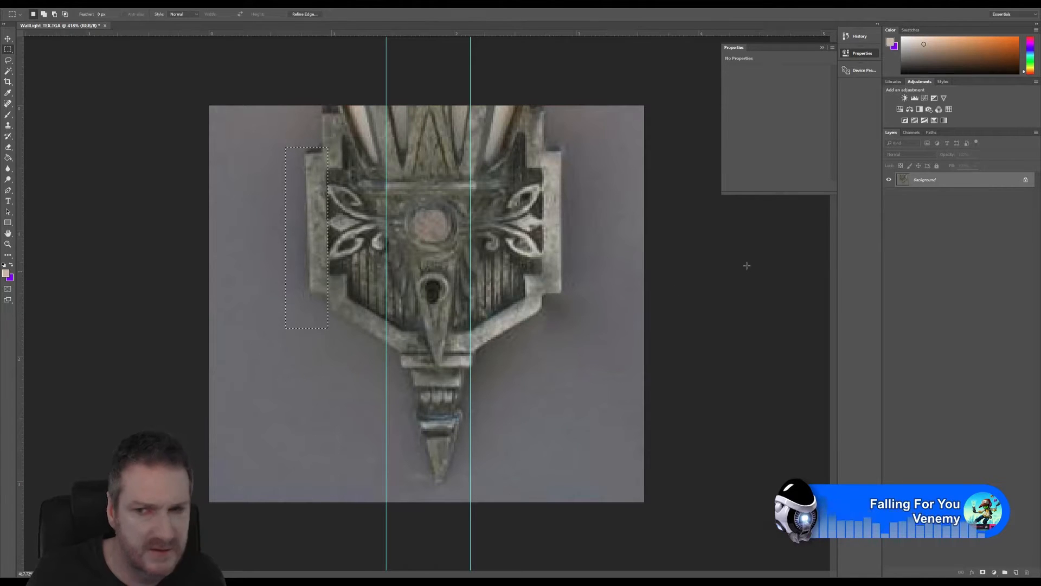
{"action": "key", "text": "ctrl+j"}
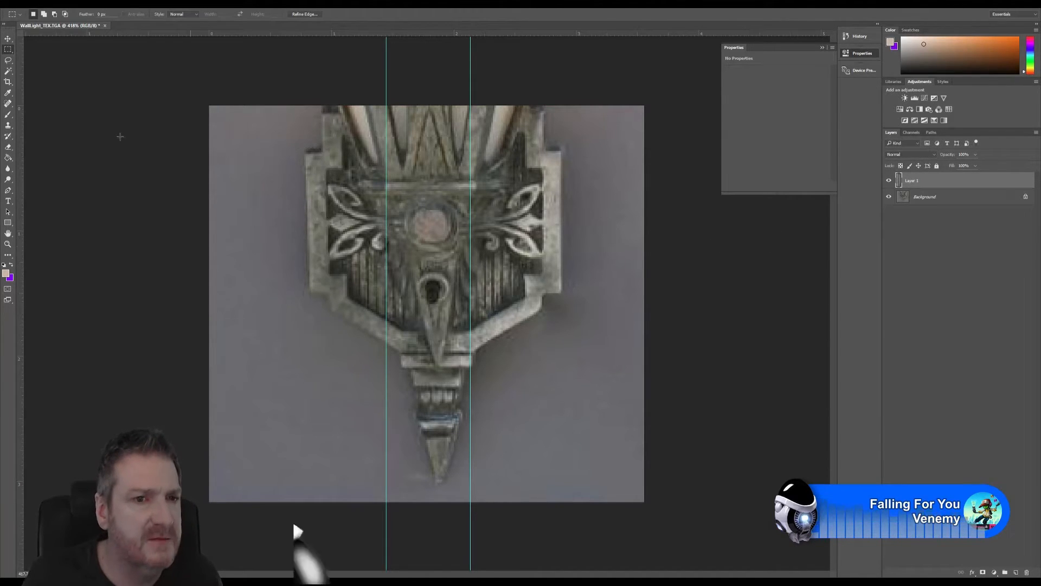
Shift the copied border strip inward and rotate it roughly 90 degrees clockwise so it lies horizontally.
{"action": "left_click", "coordinate": [8, 38]}
{"action": "left_click_drag", "start_coordinate": [319, 267], "coordinate": [343, 261]}
{"action": "key", "text": "ctrl+t"}
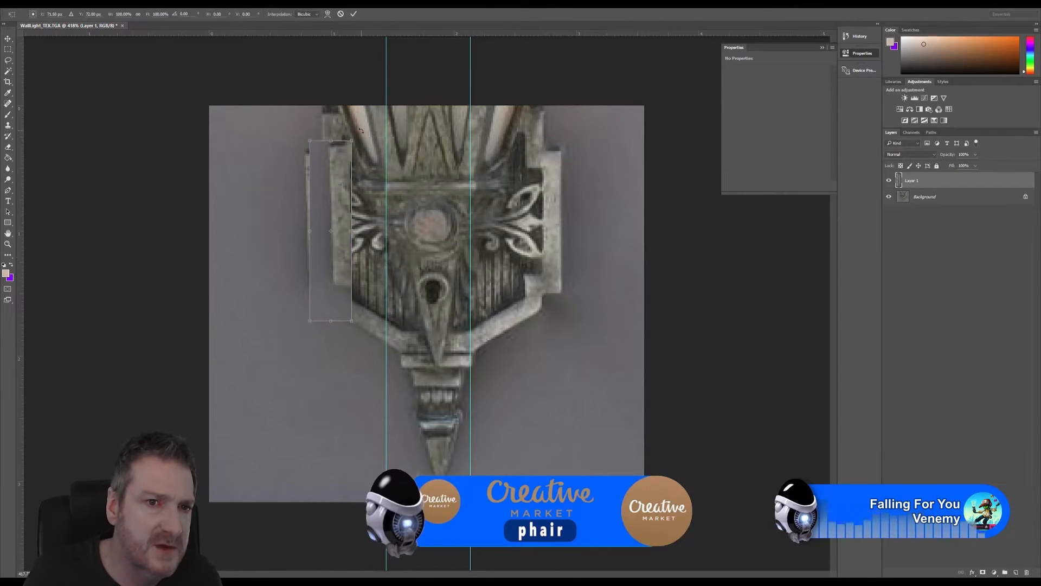
{"action": "left_click_drag", "start_coordinate": [360, 148], "coordinate": [437, 210], "text": "shift"}
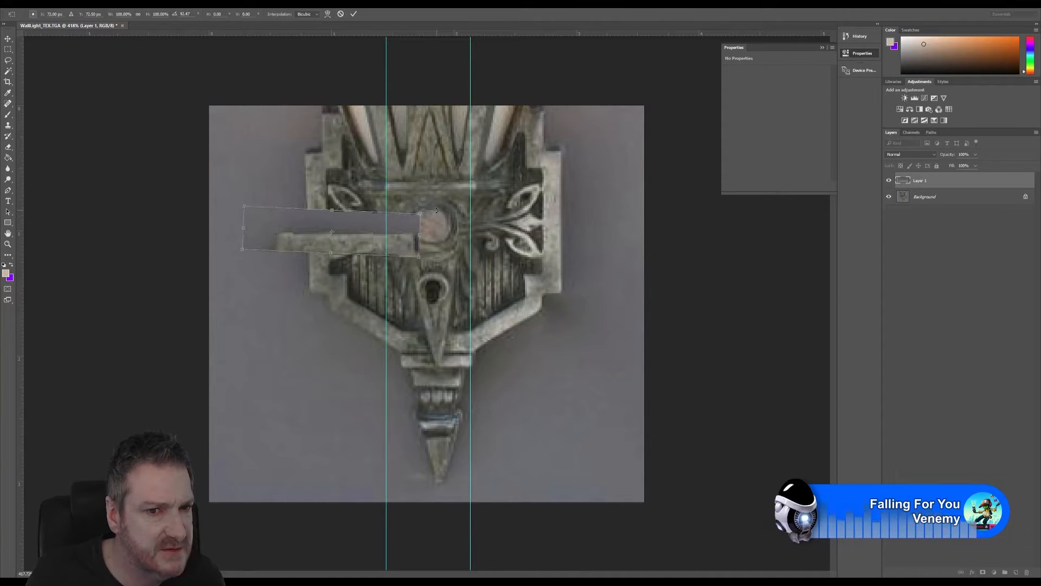
{"action": "key", "text": "Return"}
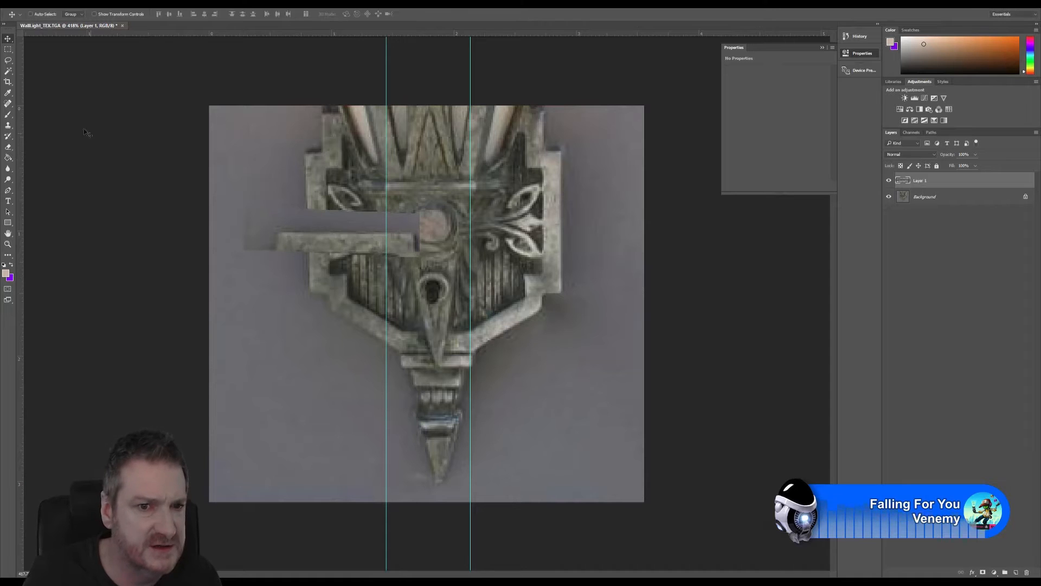
Move the horizontal strip up across the top of the base and nudge it to meet the upper left corner.
{"action": "left_click_drag", "start_coordinate": [339, 253], "coordinate": [388, 127]}
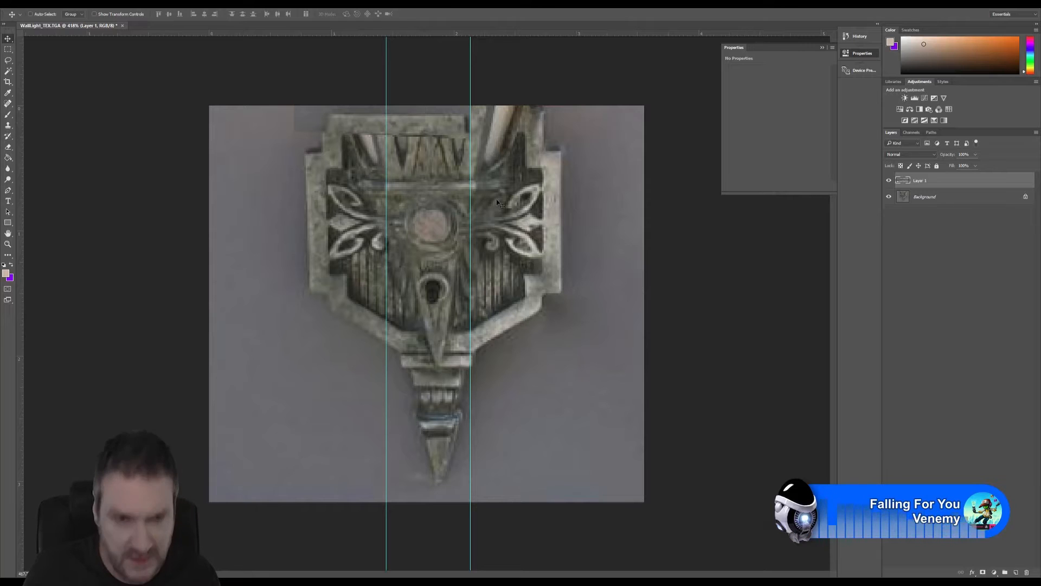
{"action": "key", "text": "Up"}
{"action": "key", "text": "Up"}
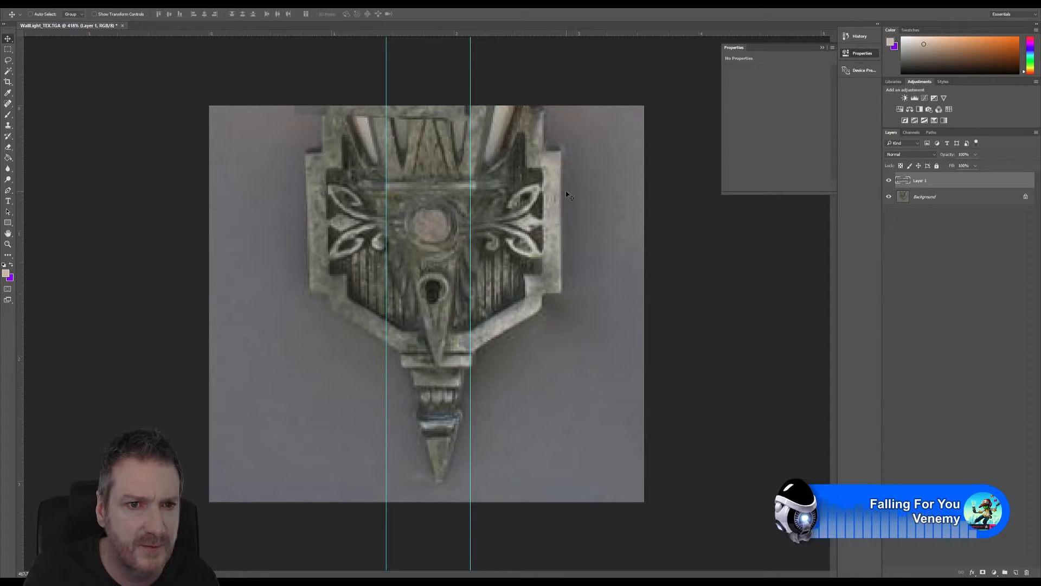
{"action": "key", "text": "Down"}
{"action": "key", "text": "Down"}
{"action": "key", "text": "Down"}
{"action": "key", "text": "Down"}
{"action": "key", "text": "Down"}
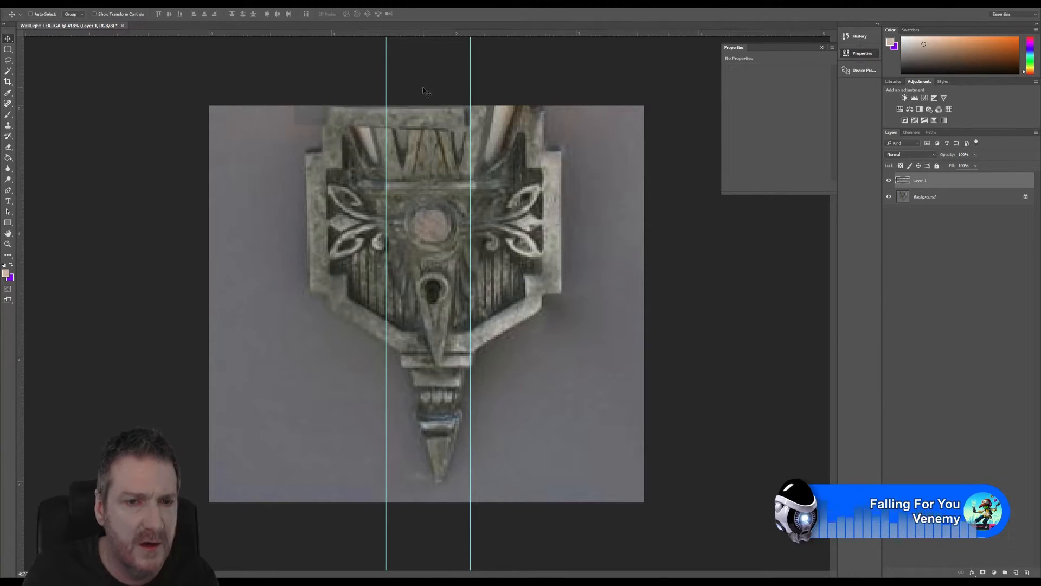
Fine-tune the strip's rotation with Free Transform to level it along the base's top edge.
{"action": "scroll", "coordinate": [425, 95], "scroll_direction": "up", "scroll_amount": 2, "text": "alt"}
{"action": "scroll", "coordinate": [426, 100], "scroll_direction": "down", "scroll_amount": 1, "text": "alt"}
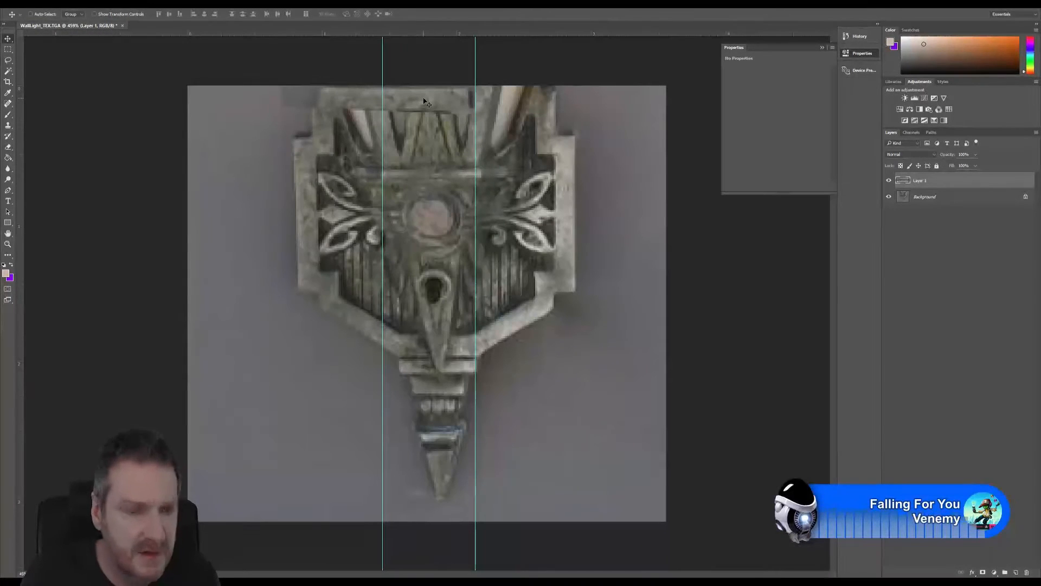
{"action": "key", "text": "ctrl+t"}
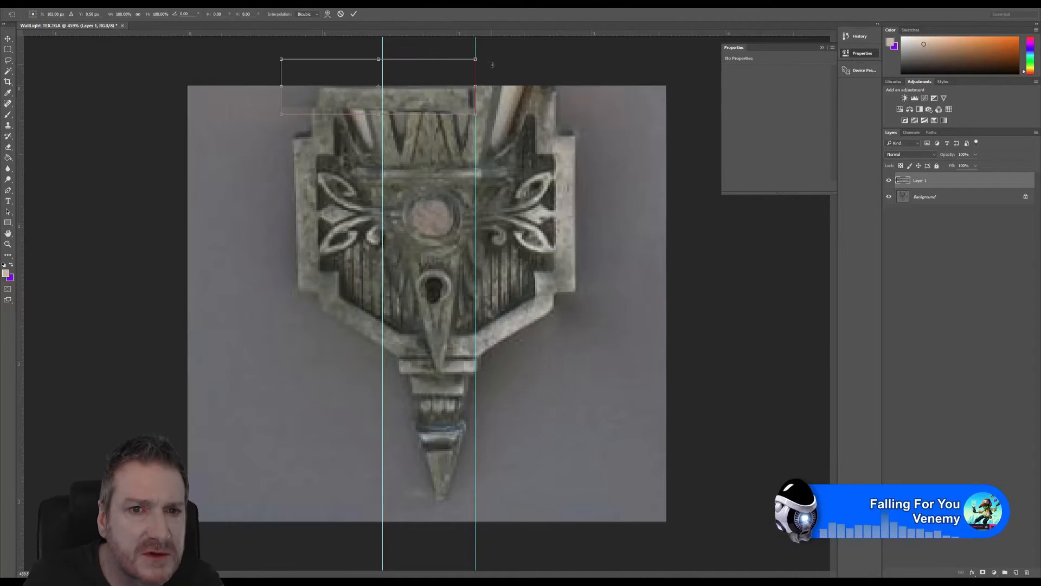
{"action": "left_click_drag", "start_coordinate": [492, 65], "coordinate": [496, 62]}
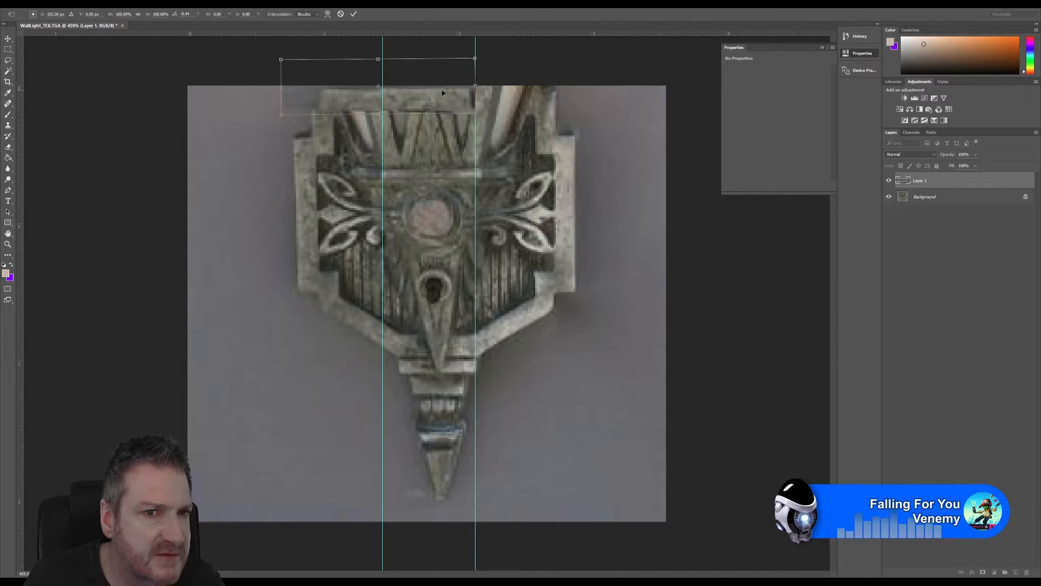
{"action": "left_click_drag", "start_coordinate": [496, 66], "coordinate": [502, 66]}
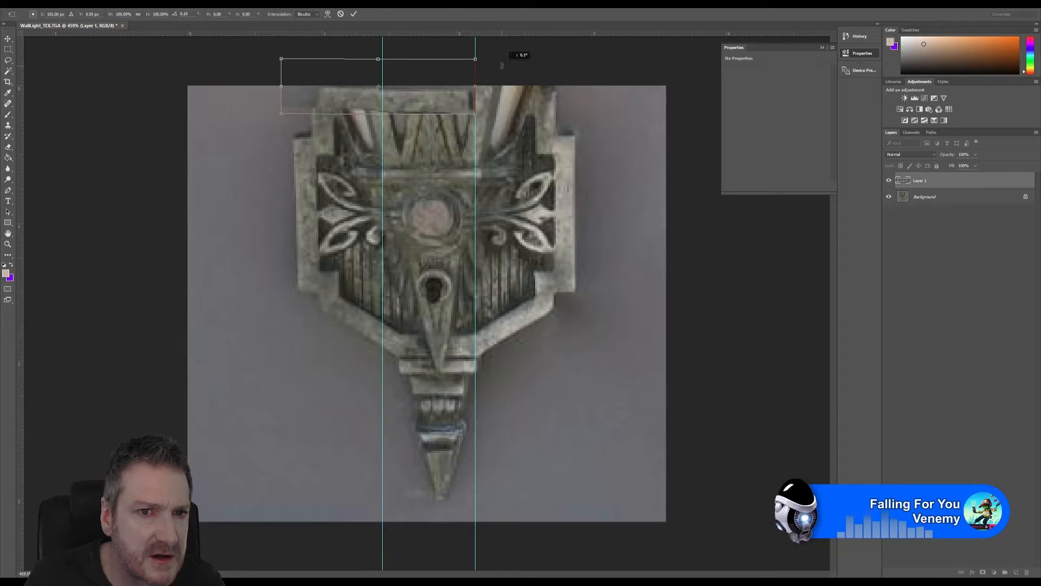
{"action": "key", "text": "Return"}
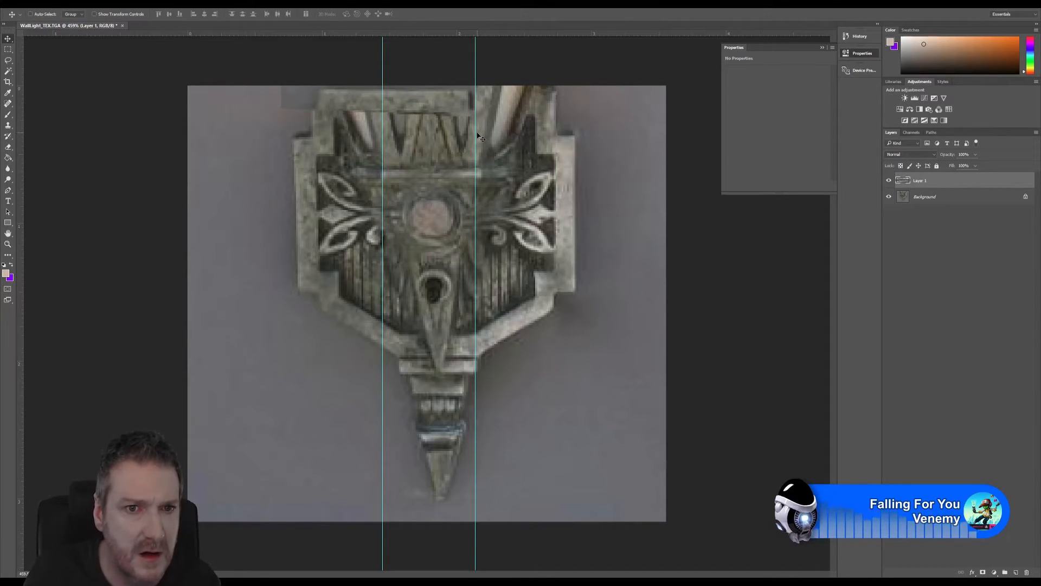
Rotate the horizontal border strip by about -0.4 degrees and nudge it up and left to fit the base's upper left corner.
{"action": "key", "text": "ctrl+t"}
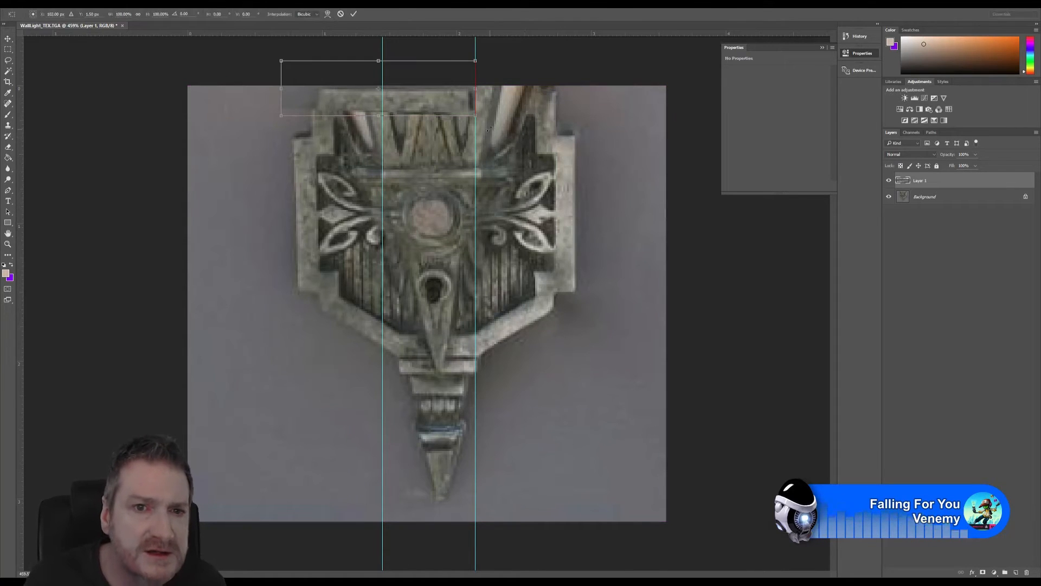
{"action": "left_click_drag", "start_coordinate": [495, 68], "coordinate": [498, 66]}
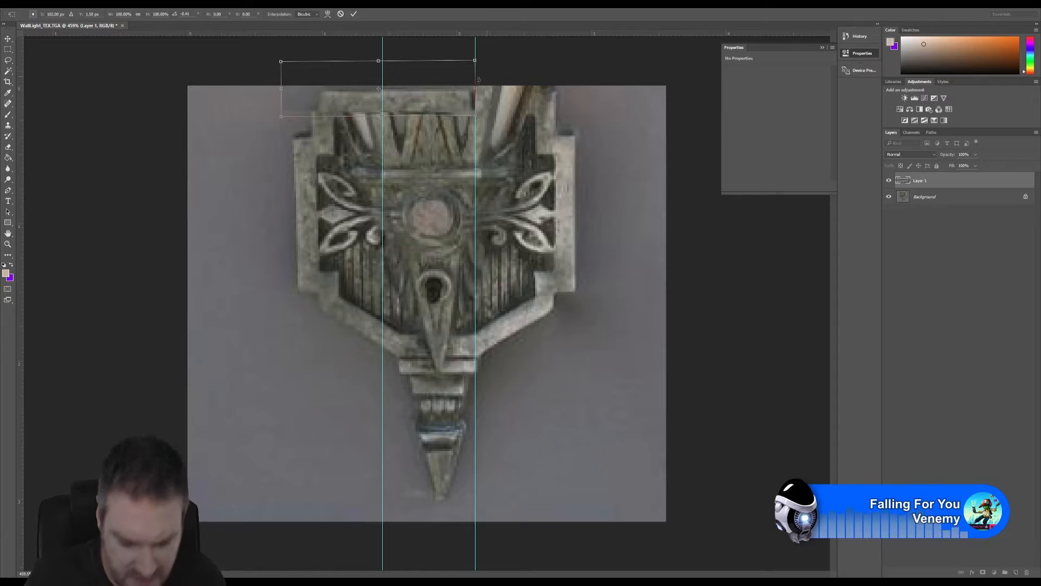
{"action": "key", "text": "Return"}
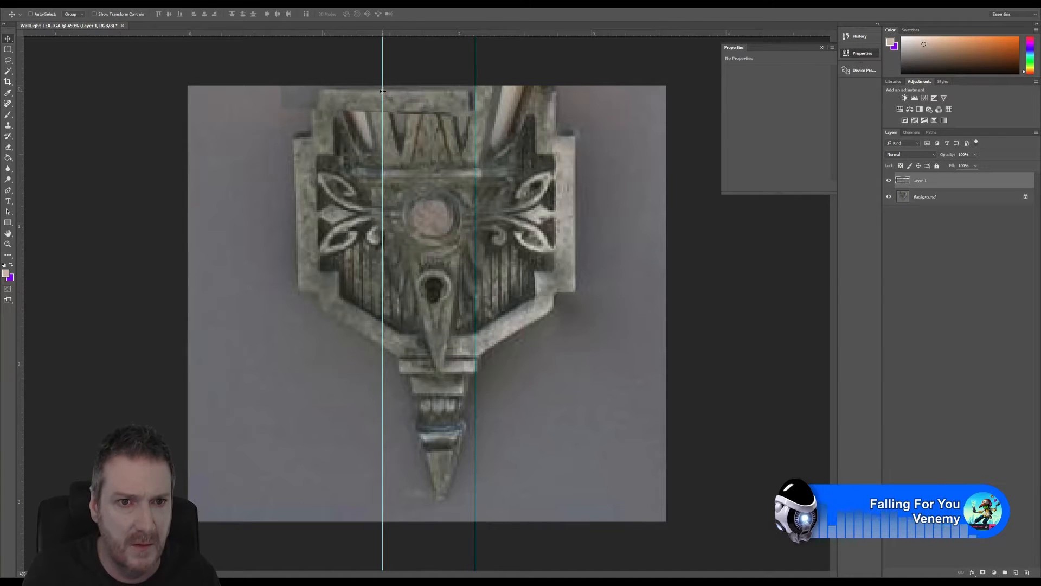
{"action": "key", "text": "Up"}
{"action": "key", "text": "Left"}
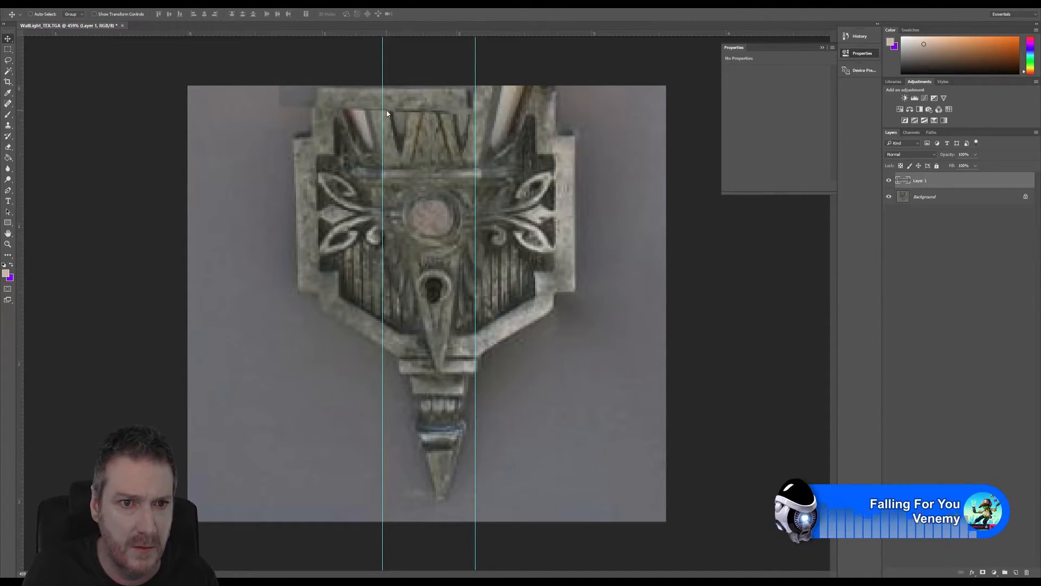
{"action": "key", "text": "Left"}
{"action": "key", "text": "Up"}
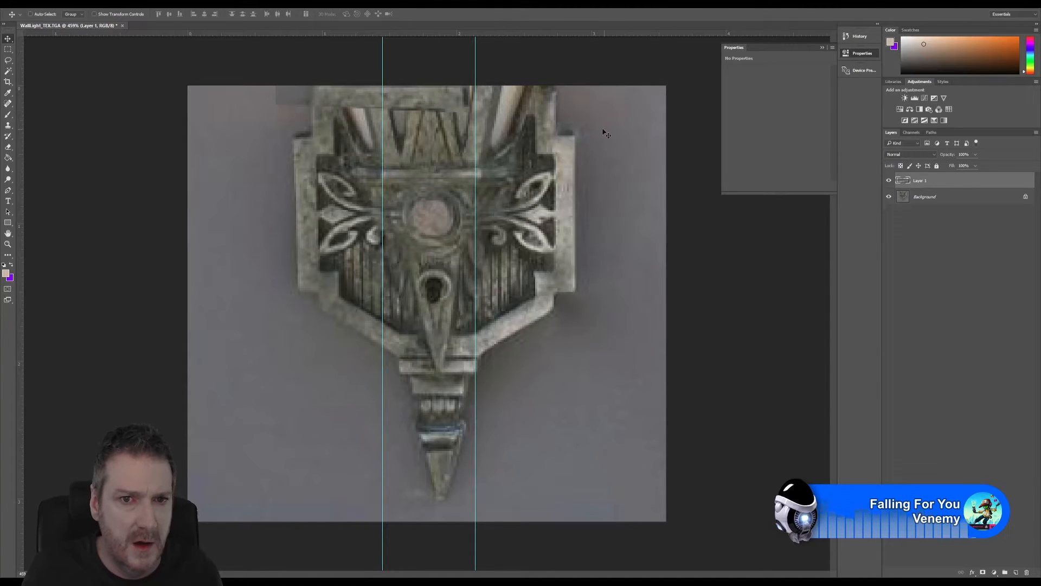
Compare the base's upper edge with and without the horizontal border strip by toggling its layer's visibility.
{"action": "left_click", "coordinate": [889, 180]}
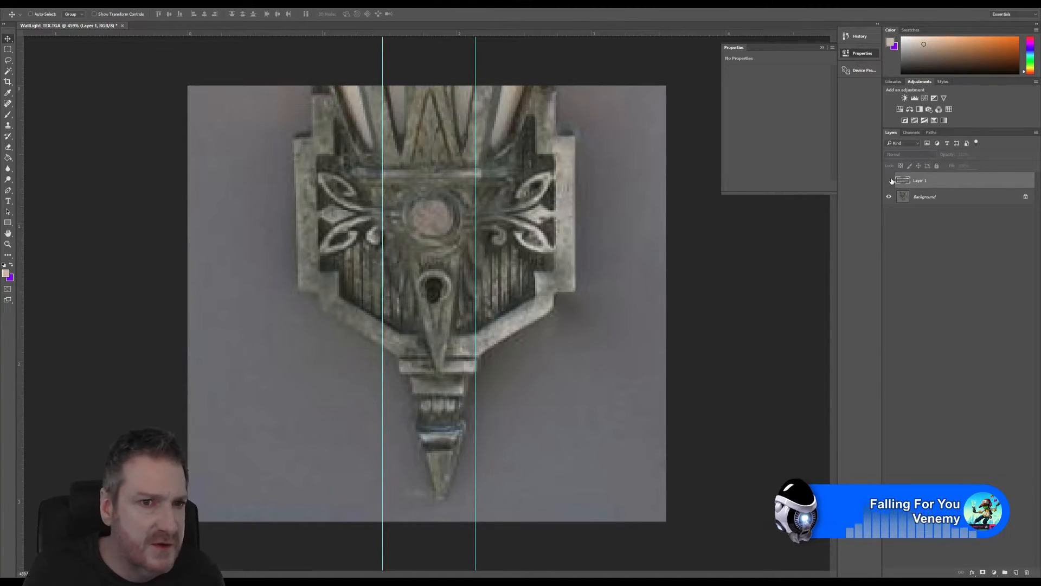
{"action": "left_click", "coordinate": [890, 180]}
{"action": "left_click", "coordinate": [889, 180]}
{"action": "left_click", "coordinate": [889, 181]}
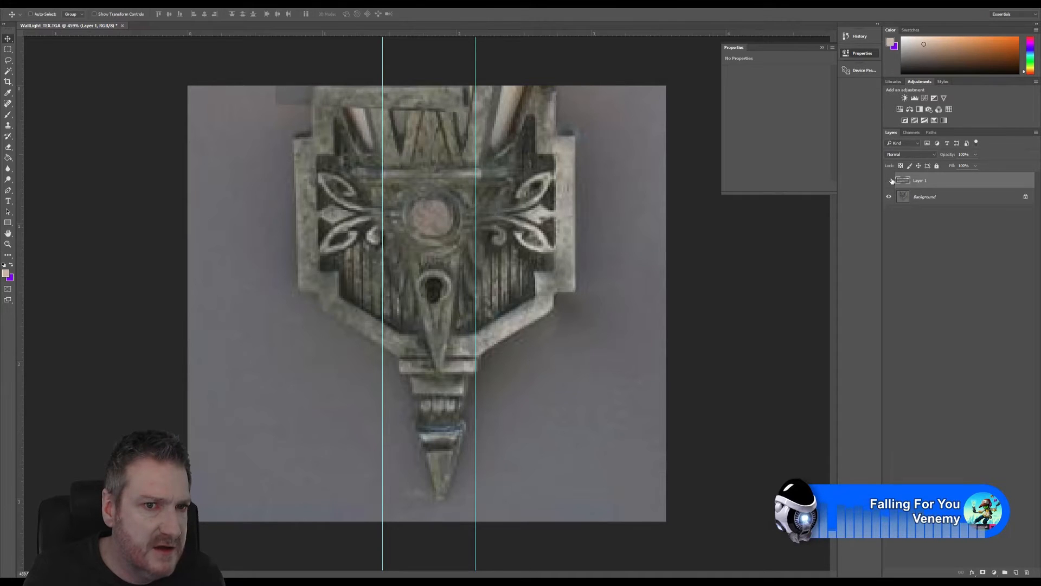
{"action": "left_click", "coordinate": [889, 181]}
{"action": "left_click", "coordinate": [890, 181]}
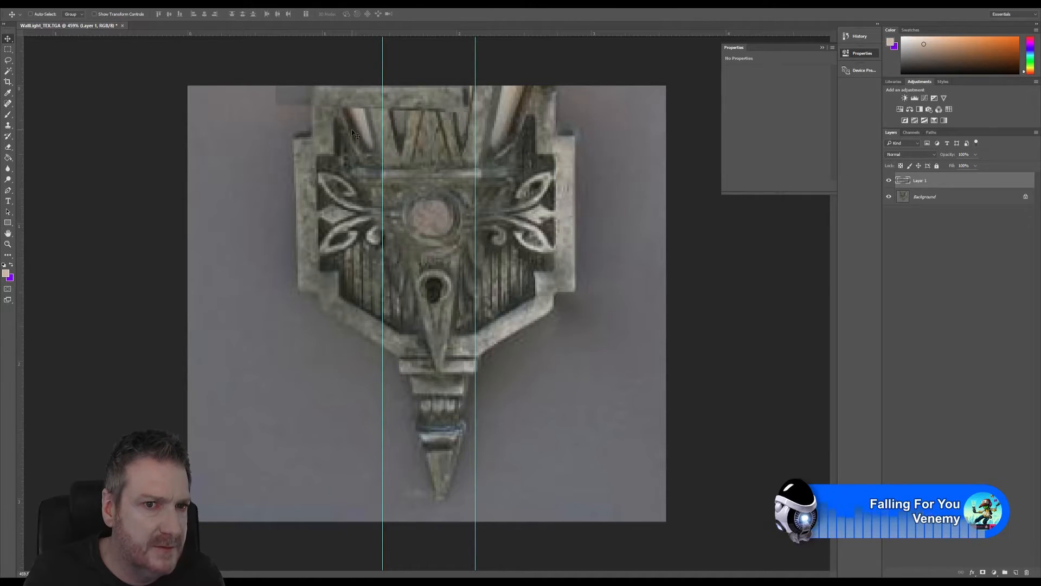
{"action": "left_click", "coordinate": [888, 181]}
{"action": "left_click", "coordinate": [889, 181]}
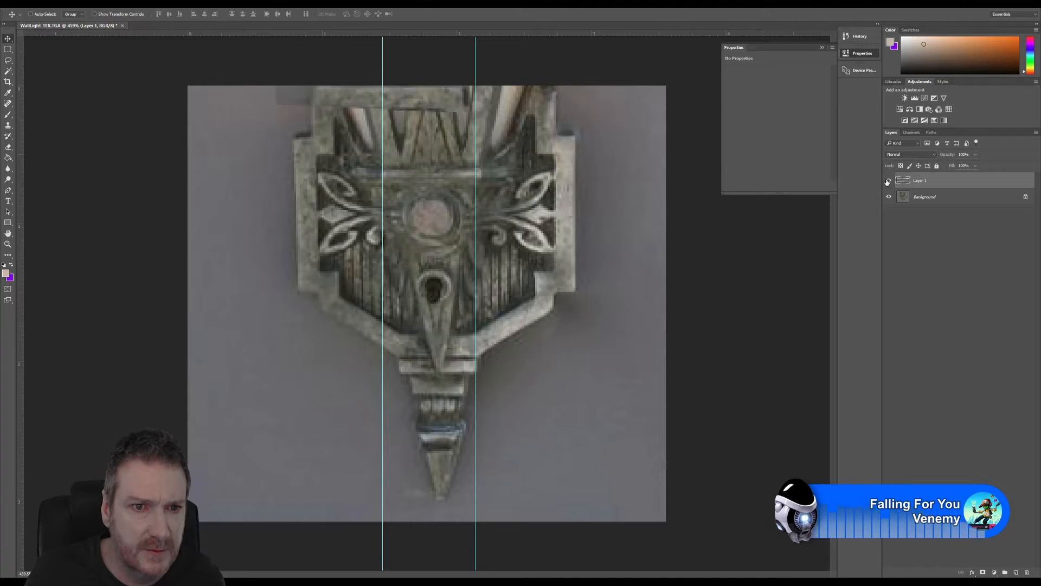
{"action": "left_click", "coordinate": [889, 181]}
{"action": "left_click", "coordinate": [889, 181]}
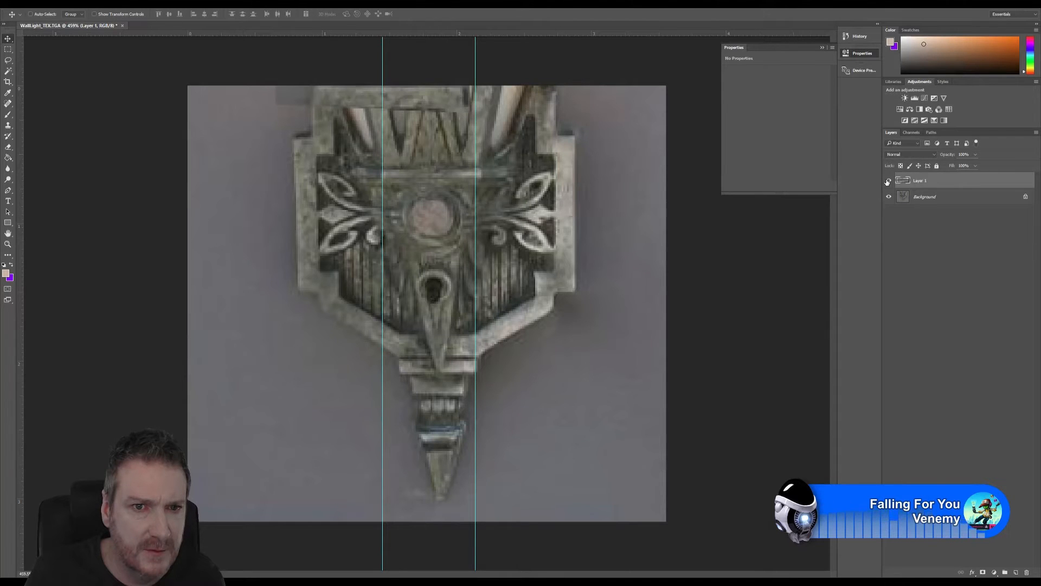
Duplicate the border strip layer and shift the copy right to extend the border to the base's upper right corner.
{"action": "right_click", "coordinate": [933, 190]}
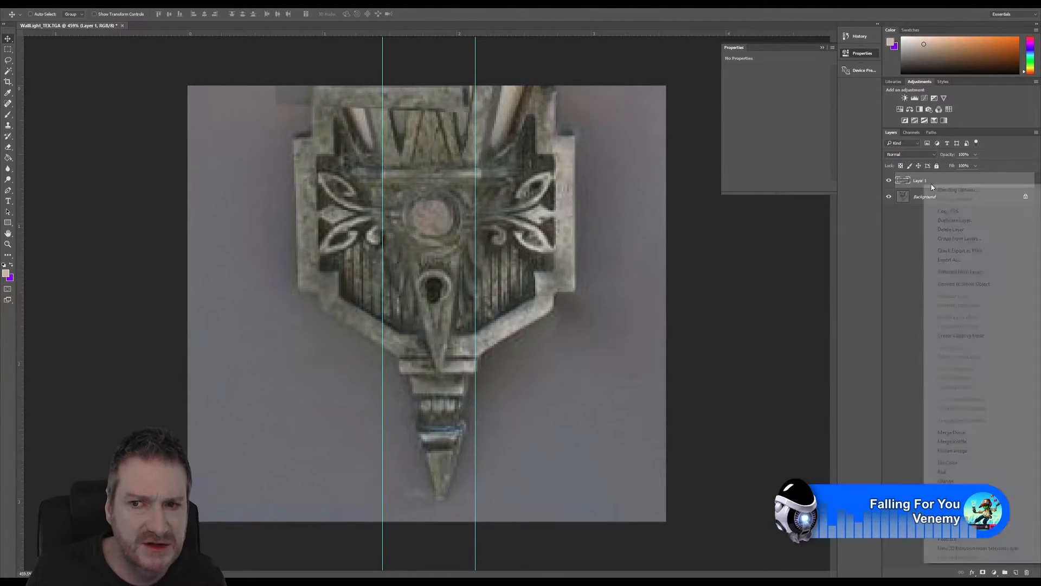
{"action": "left_click", "coordinate": [955, 220]}
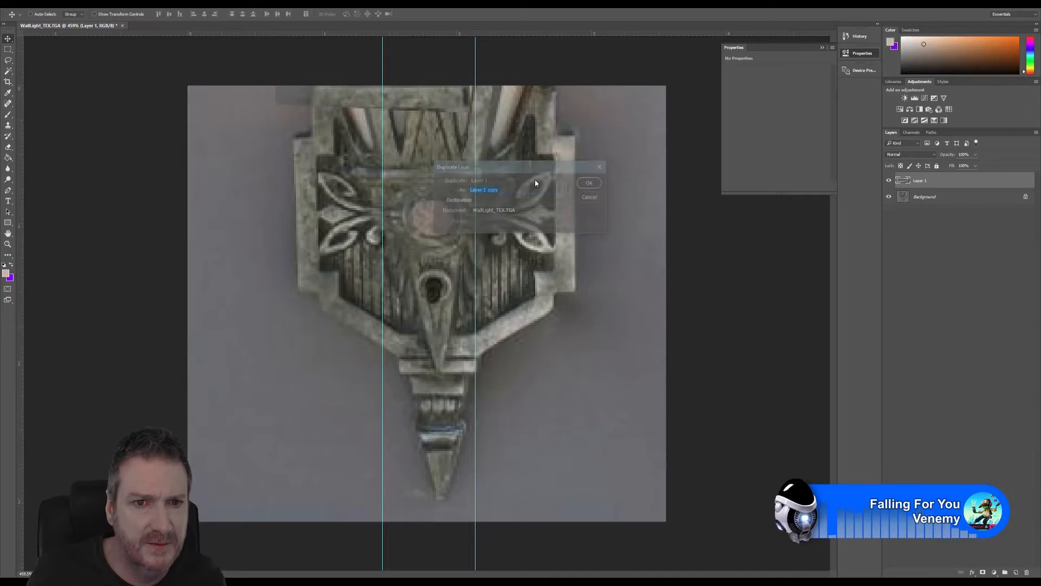
{"action": "left_click", "coordinate": [589, 183]}
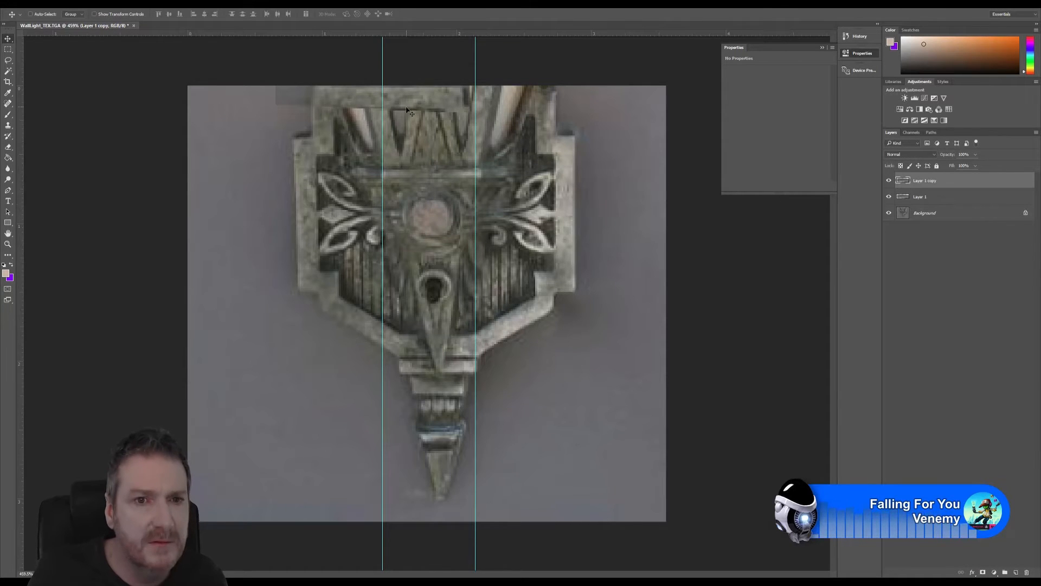
{"action": "left_click_drag", "start_coordinate": [404, 99], "coordinate": [492, 98]}
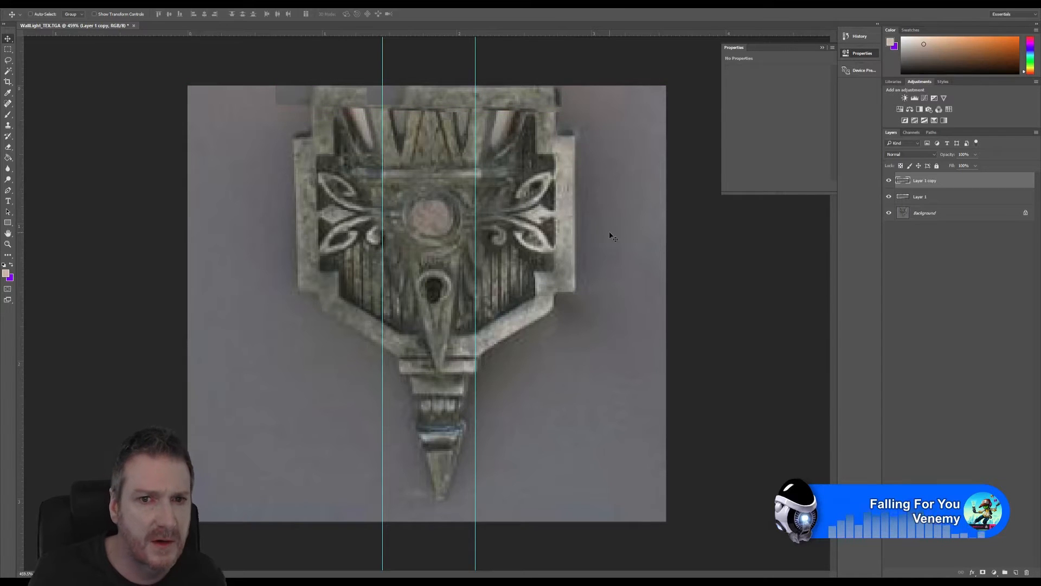
Erase the duplicate strip's leftover grey end where it overlaps the first strip, using a much smaller Eraser brush.
{"action": "left_click", "coordinate": [9, 147]}
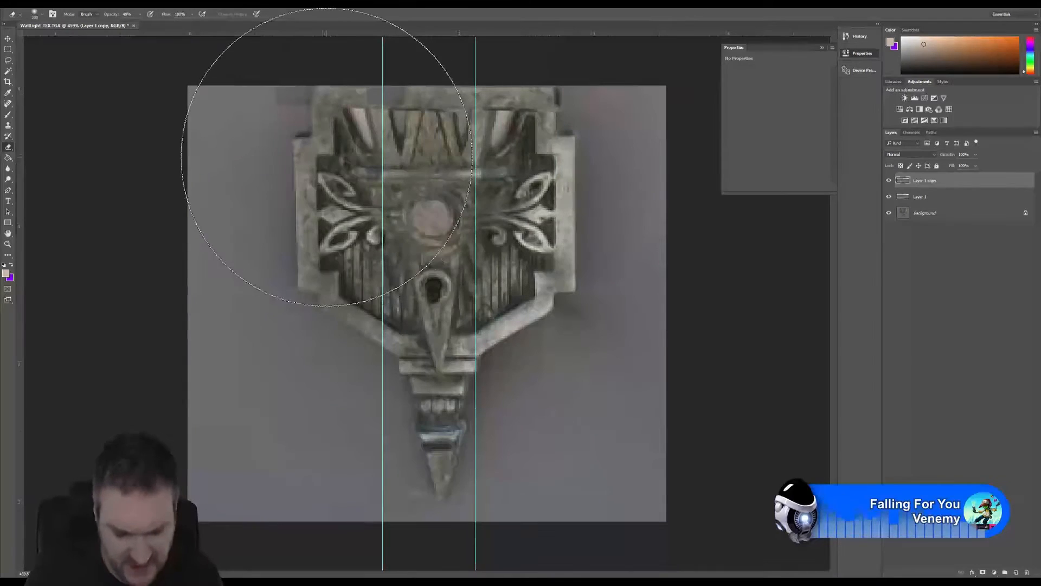
{"action": "key", "text": "bracketleft"}
{"action": "key", "text": "bracketleft"}
{"action": "key", "text": "bracketleft"}
{"action": "key", "text": "bracketleft"}
{"action": "key", "text": "bracketleft"}
{"action": "key", "text": "bracketleft"}
{"action": "key", "text": "bracketleft"}
{"action": "key", "text": "bracketleft"}
{"action": "key", "text": "bracketleft"}
{"action": "key", "text": "bracketleft"}
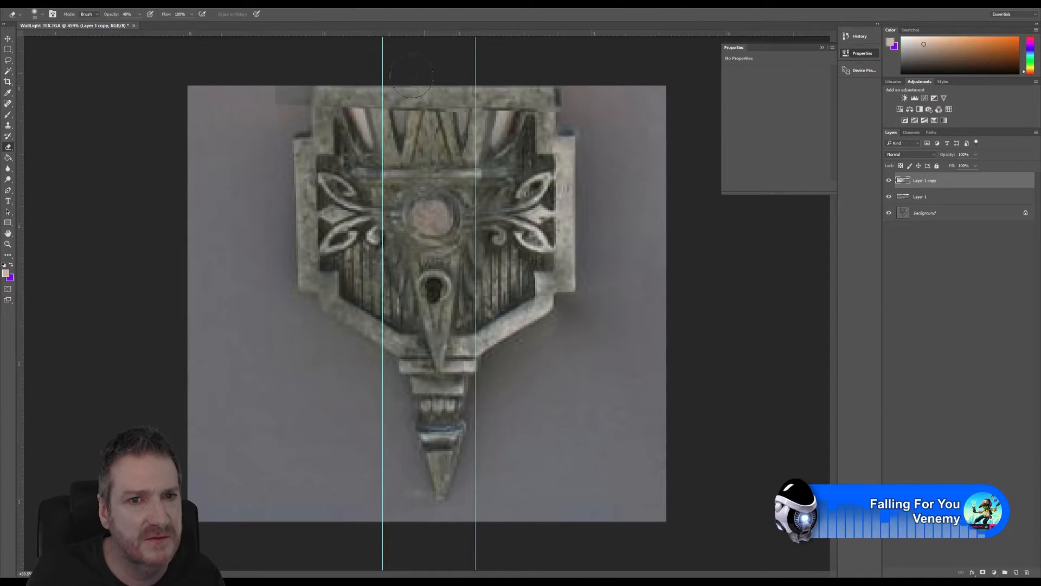
Merge the two border strip layers into one layer.
{"action": "left_click", "coordinate": [930, 197], "text": "shift"}
{"action": "right_click", "coordinate": [930, 197]}
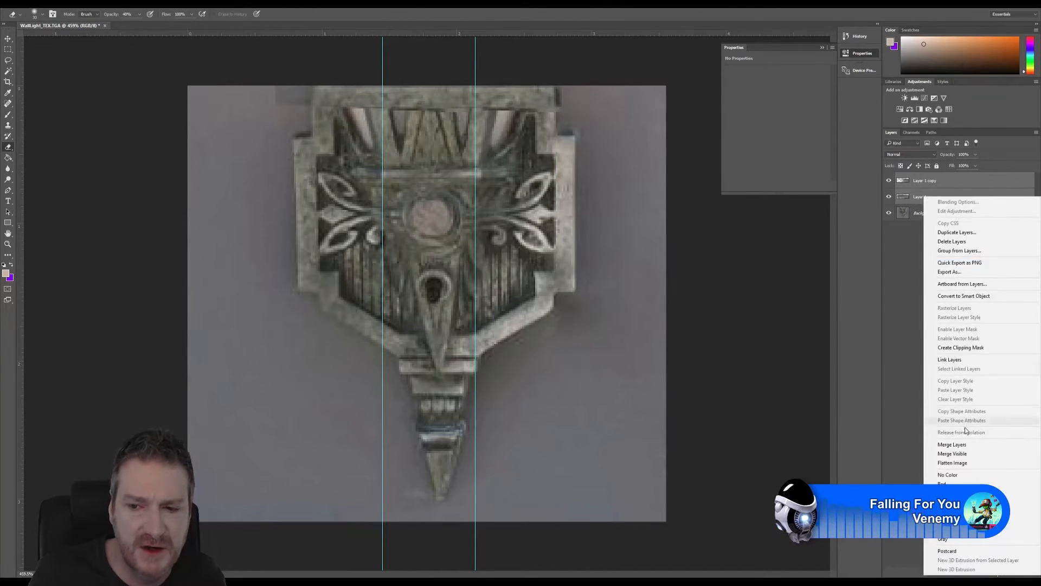
{"action": "left_click", "coordinate": [965, 445]}
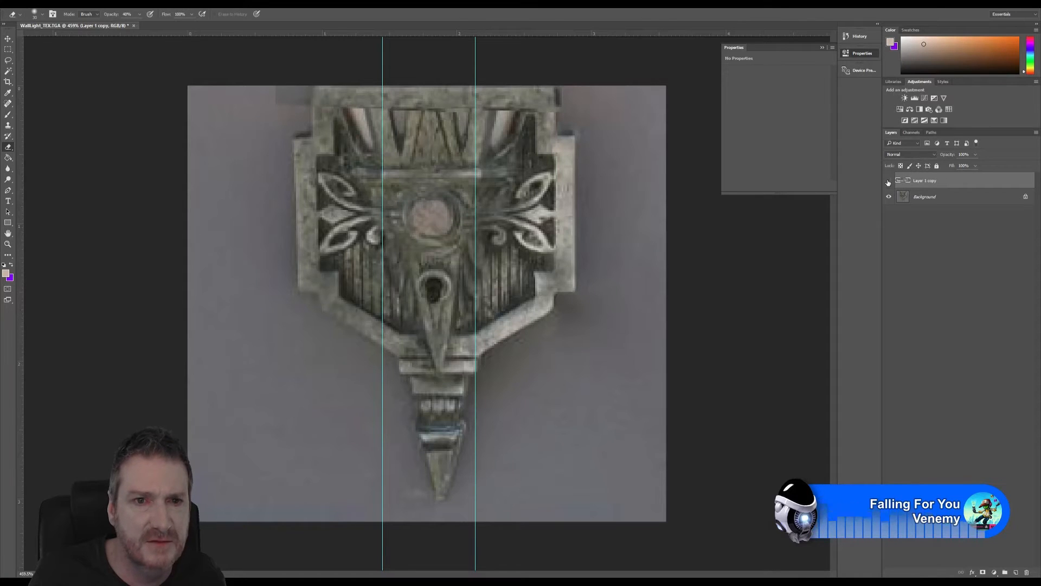
Examine how the merged upper border changes the texture by toggling its layer on and off.
{"action": "left_click", "coordinate": [888, 182]}
{"action": "left_click", "coordinate": [889, 182]}
{"action": "left_click", "coordinate": [888, 182]}
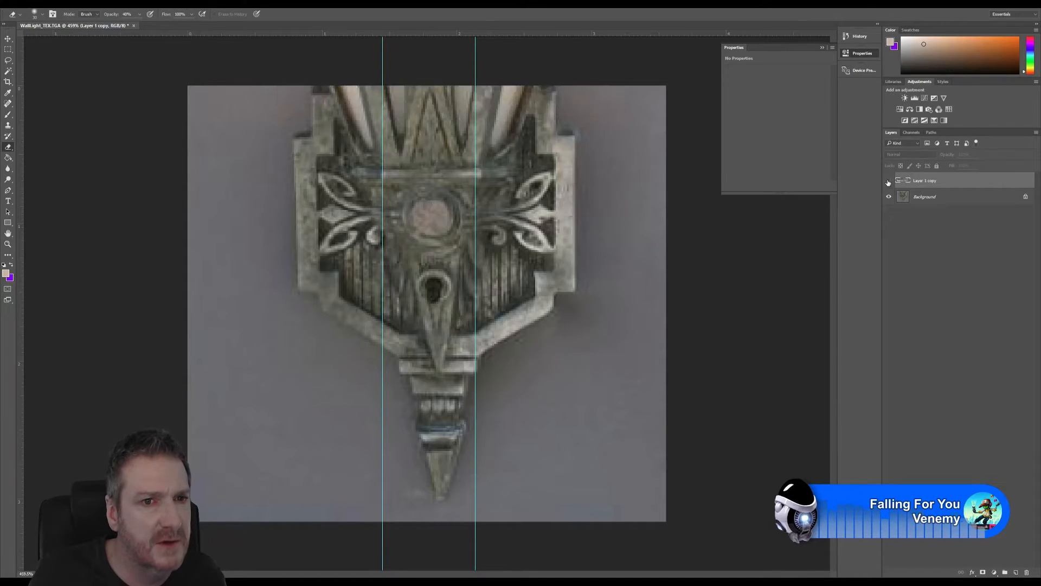
{"action": "left_click", "coordinate": [889, 182]}
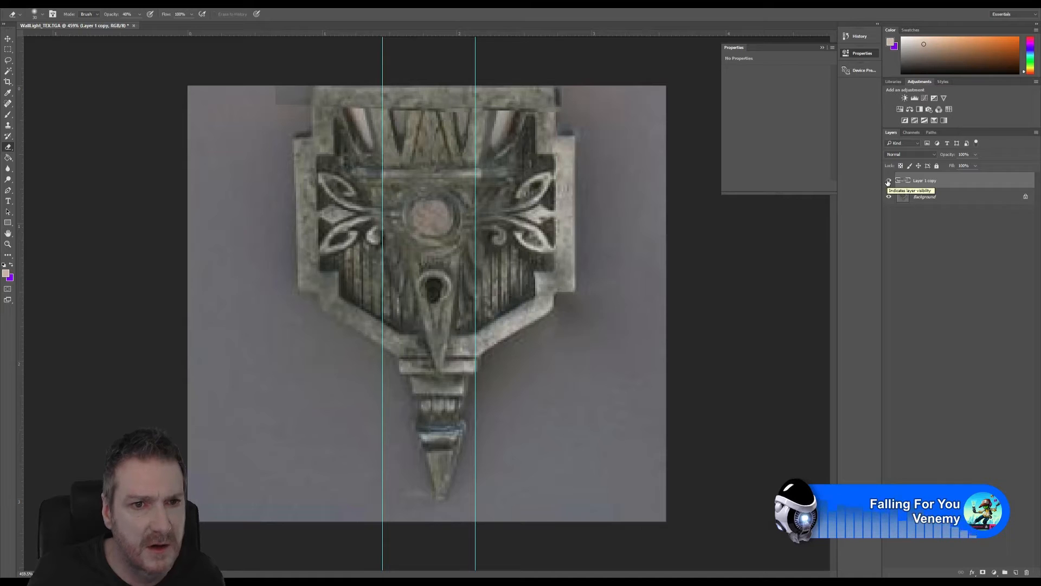
{"action": "left_click", "coordinate": [889, 181]}
{"action": "left_click", "coordinate": [889, 182]}
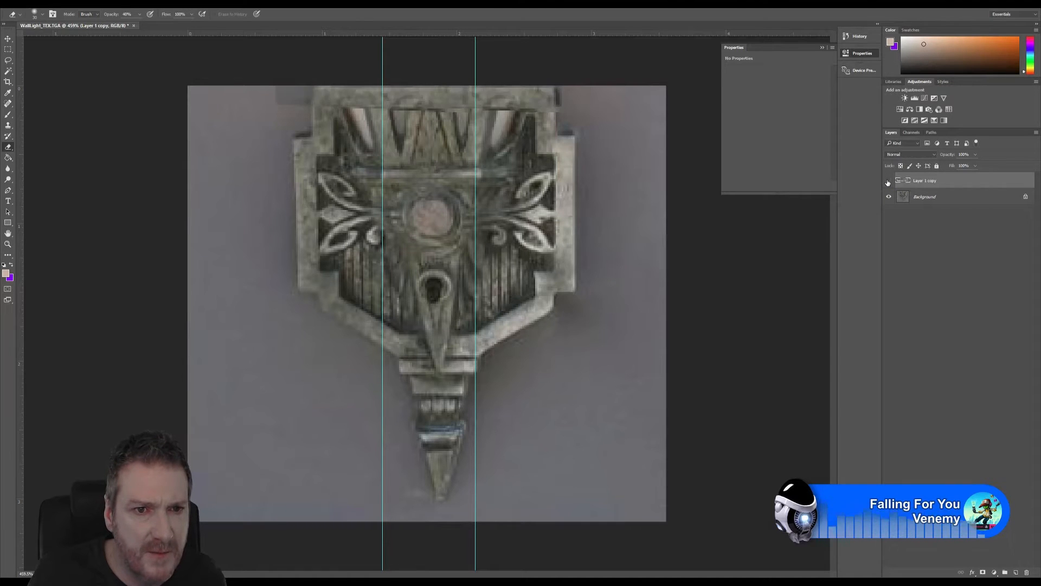
{"action": "left_click", "coordinate": [889, 182]}
{"action": "left_click", "coordinate": [888, 182]}
{"action": "left_click", "coordinate": [888, 181]}
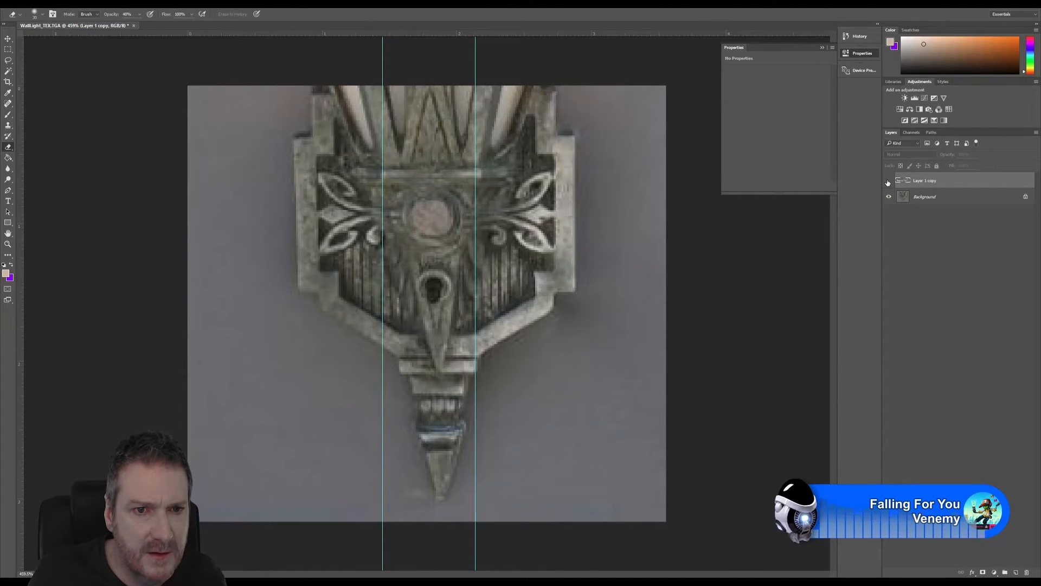
{"action": "left_click", "coordinate": [889, 182]}
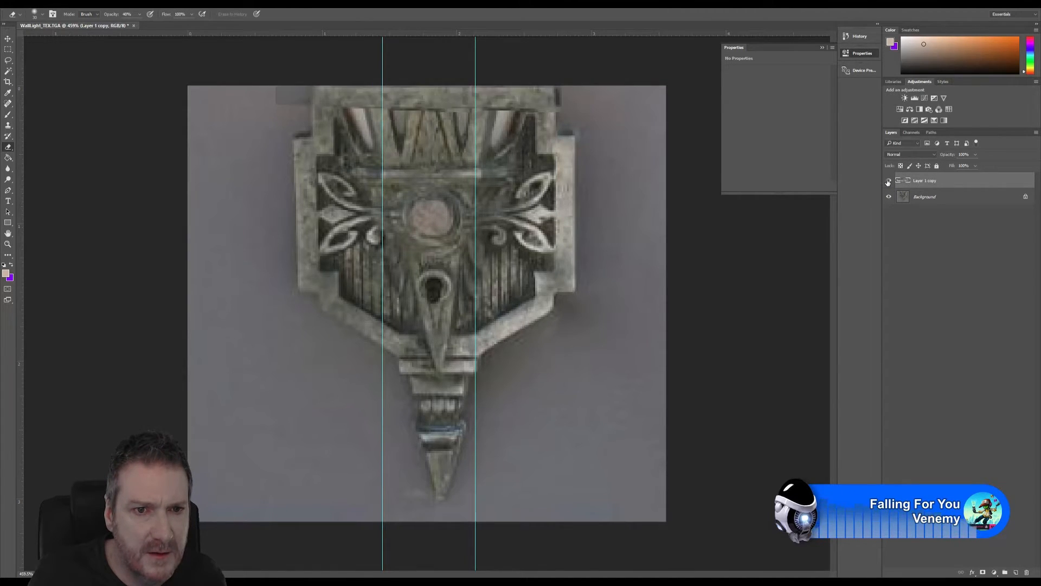
Copy a rectangular patch of the lower left wooden slats from the Background to a new layer and place it beneath the border layer.
{"action": "left_click", "coordinate": [10, 50]}
{"action": "left_click_drag", "start_coordinate": [344, 254], "coordinate": [402, 322]}
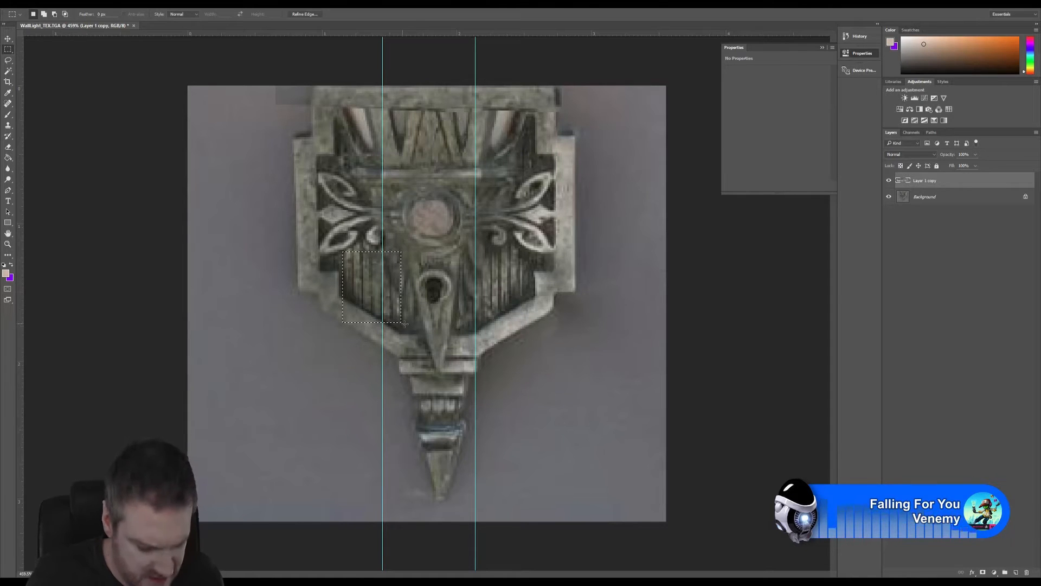
{"action": "left_click", "coordinate": [930, 195]}
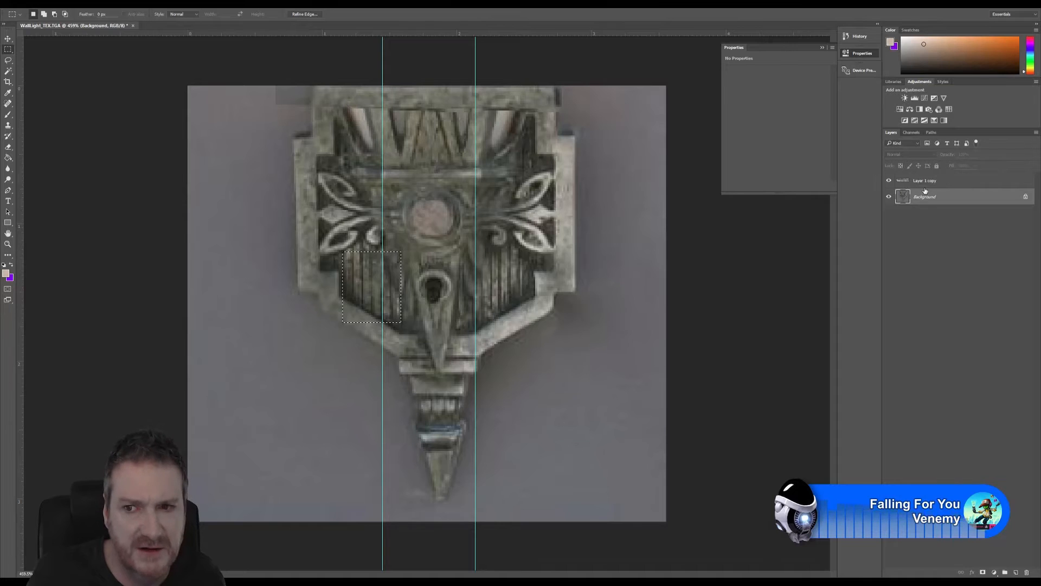
{"action": "key", "text": "ctrl+j"}
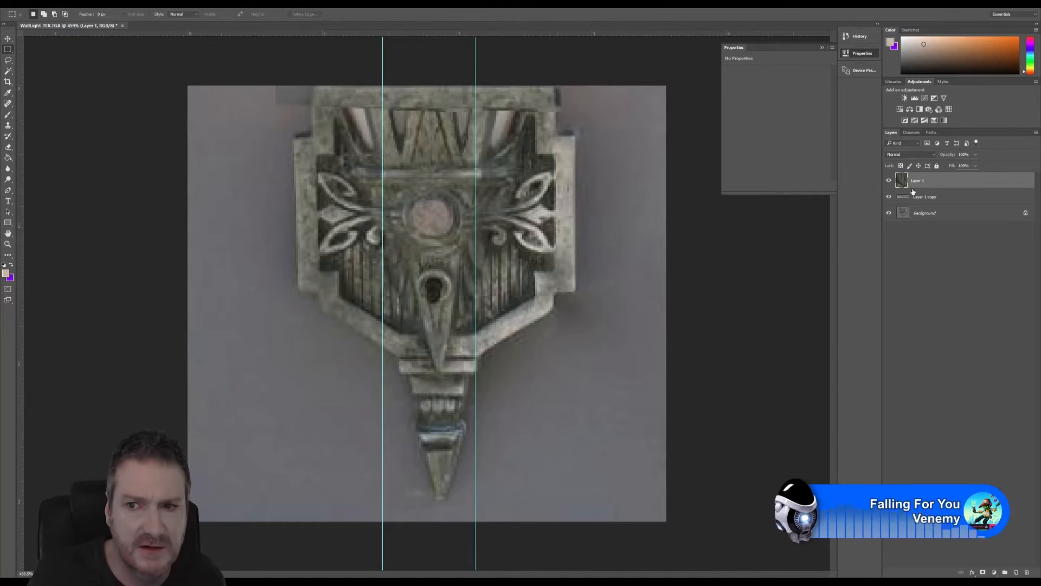
{"action": "left_click_drag", "start_coordinate": [928, 184], "coordinate": [926, 201]}
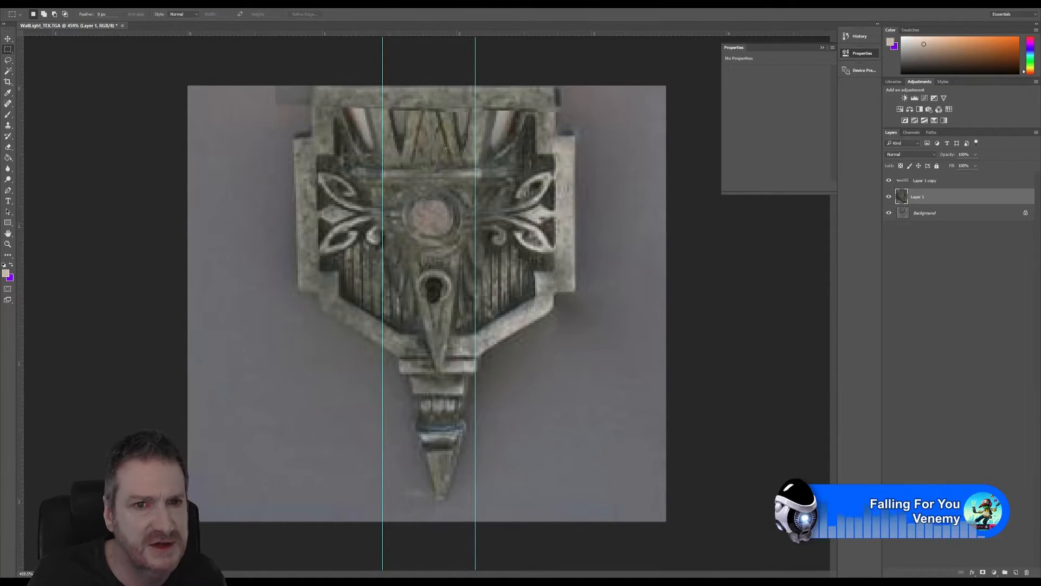
Move the copied slats up into the upper left opening under the new border and compare the result with the patch hidden.
{"action": "left_click", "coordinate": [8, 39]}
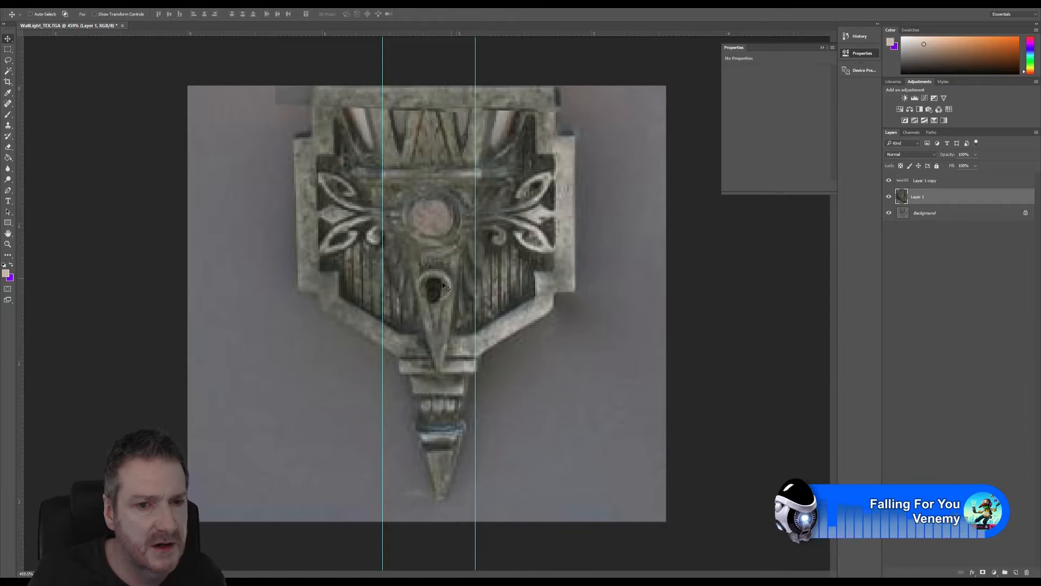
{"action": "left_click_drag", "start_coordinate": [390, 239], "coordinate": [403, 147]}
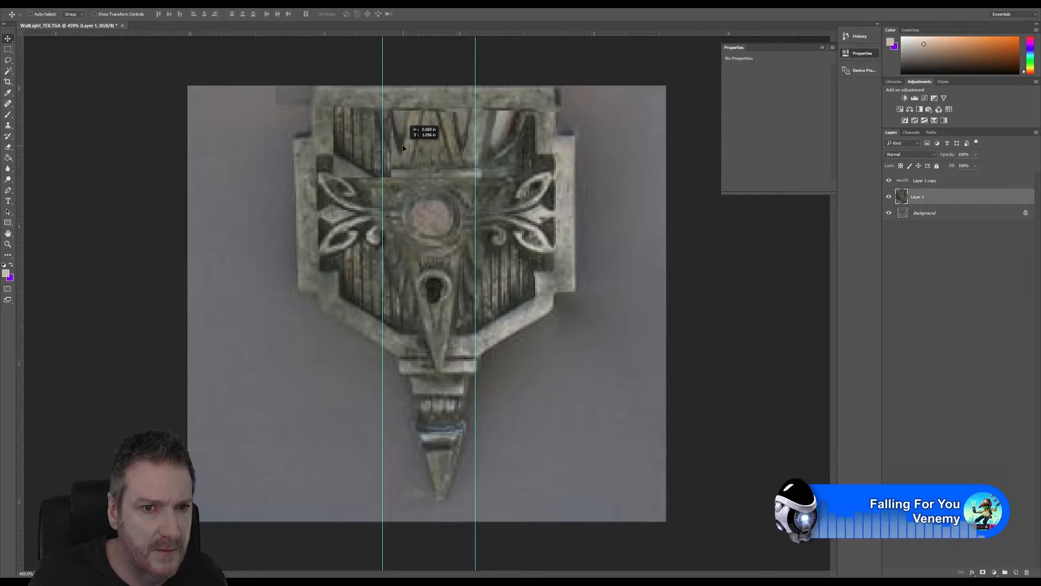
{"action": "left_click_drag", "start_coordinate": [403, 147], "coordinate": [403, 147]}
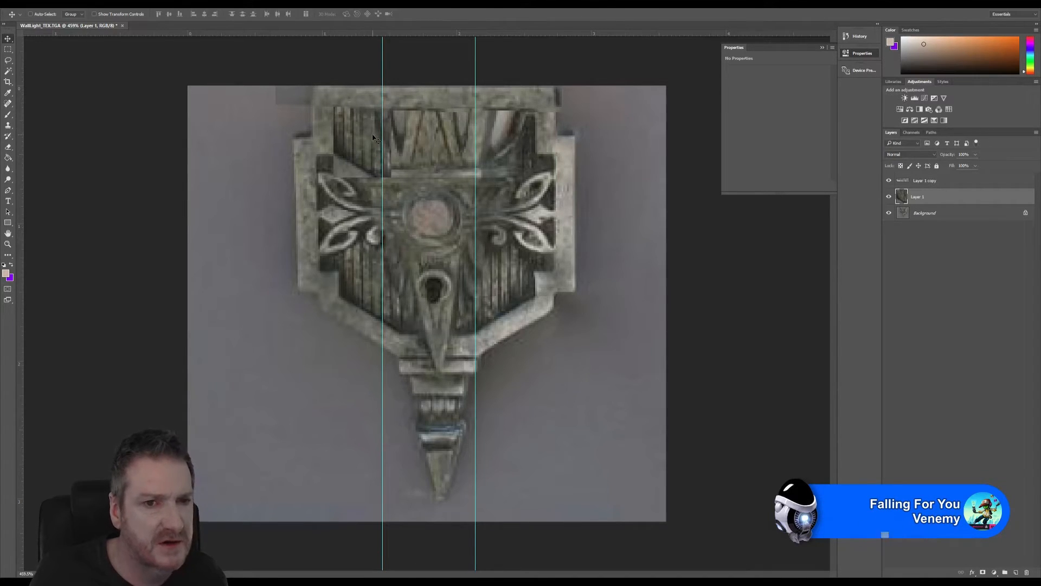
{"action": "left_click_drag", "start_coordinate": [368, 138], "coordinate": [365, 132]}
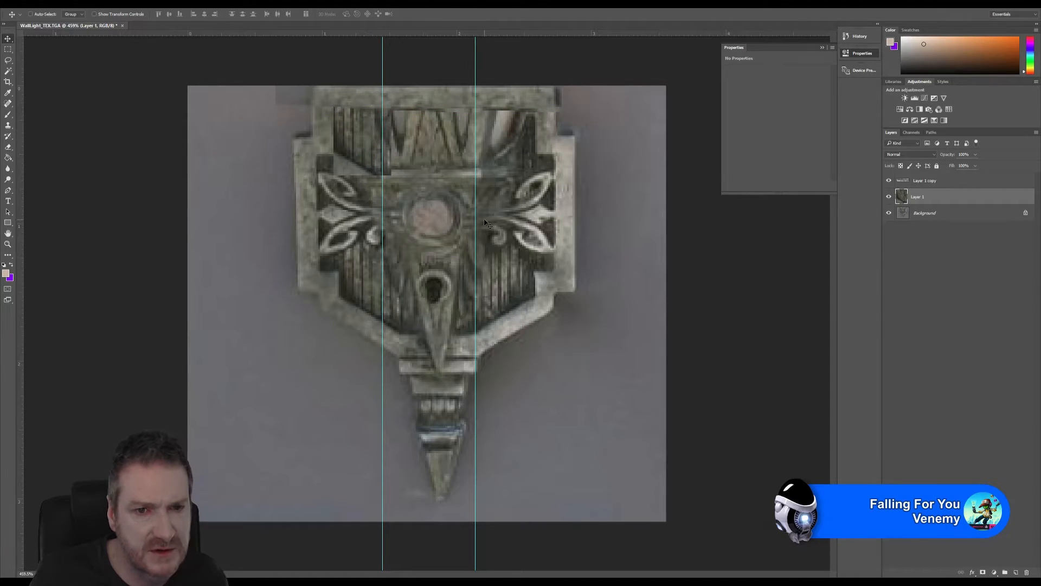
{"action": "left_click", "coordinate": [889, 197]}
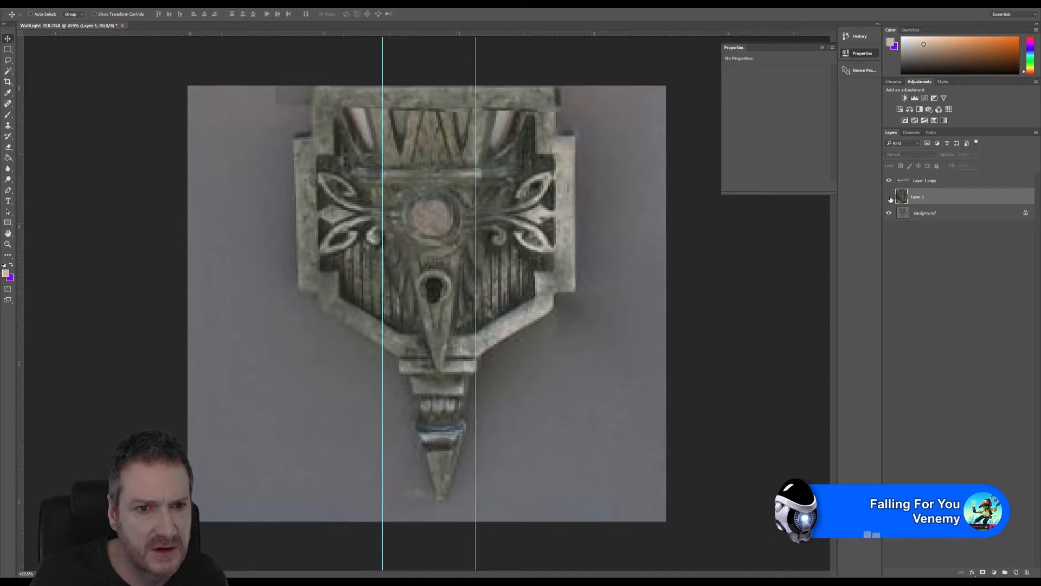
{"action": "left_click", "coordinate": [889, 197]}
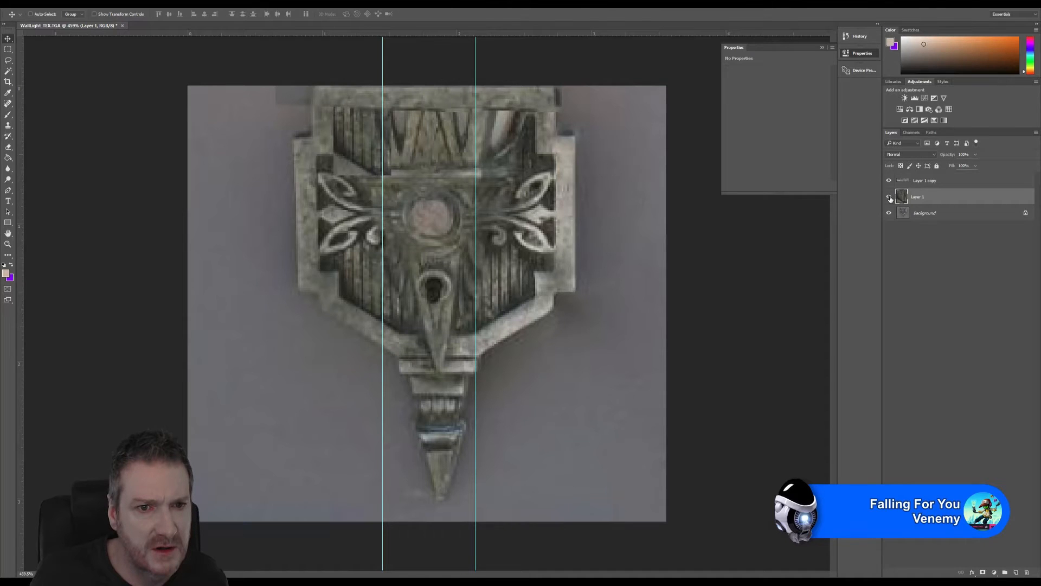
Erase the leftover diagonal stone edge at the bottom of the upper left slat patch and compare the result with the patch hidden.
{"action": "left_click", "coordinate": [8, 147]}
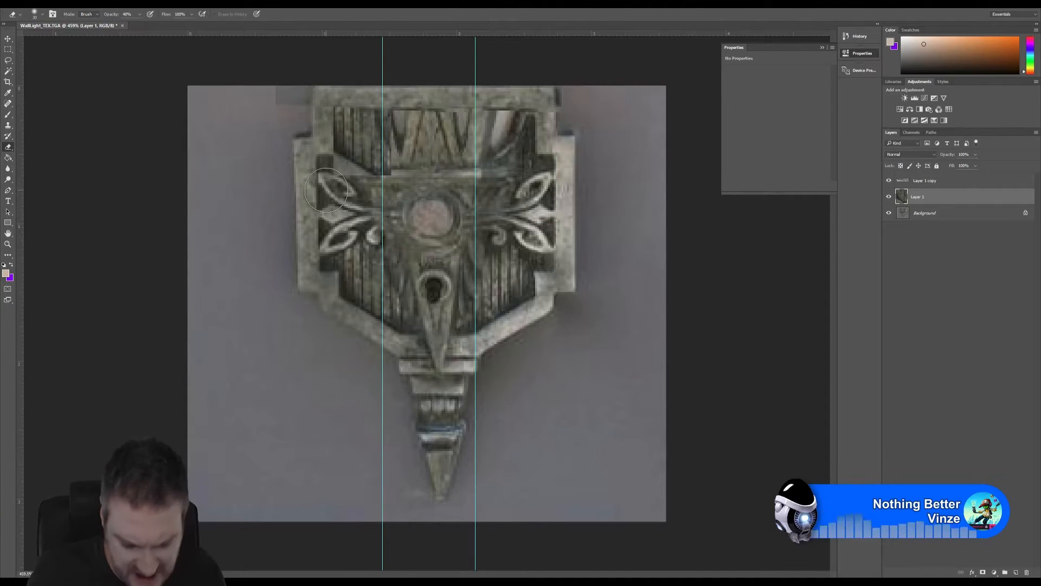
{"action": "scroll", "coordinate": [326, 189], "scroll_direction": "up", "scroll_amount": 5, "text": "alt"}
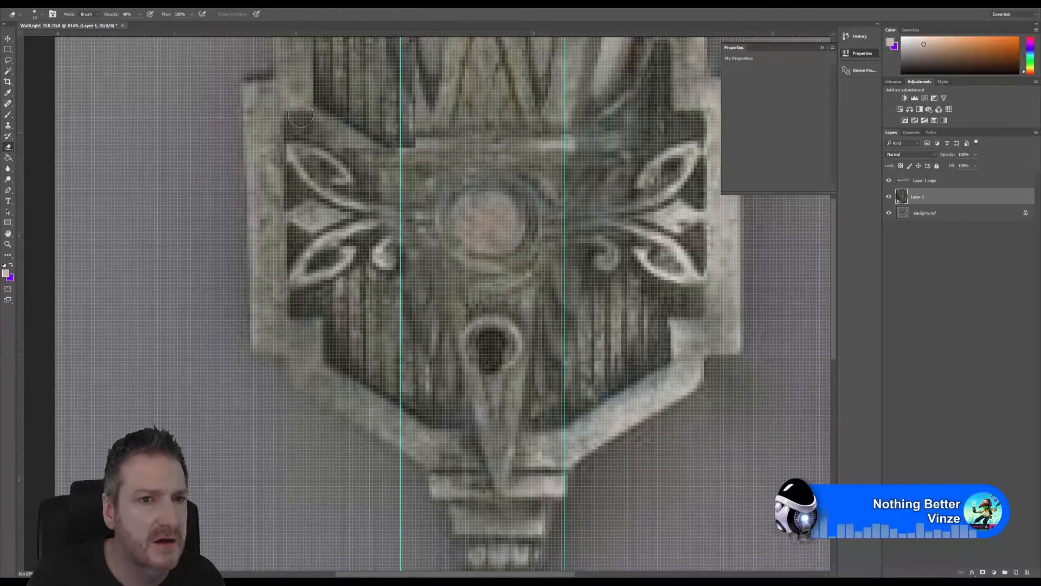
{"action": "mouse_move", "coordinate": [304, 113]}
{"action": "left_mouse_down"}
{"action": "mouse_move", "coordinate": [358, 154]}
{"action": "mouse_move", "coordinate": [378, 149]}
{"action": "mouse_move", "coordinate": [341, 113]}
{"action": "mouse_move", "coordinate": [377, 146]}
{"action": "mouse_move", "coordinate": [335, 149]}
{"action": "left_mouse_up"}
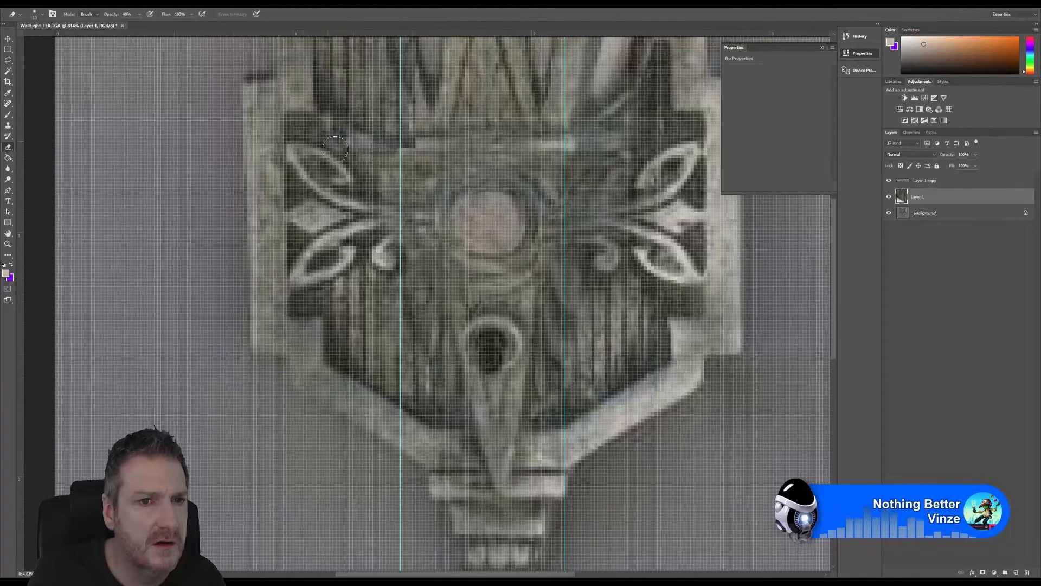
{"action": "scroll", "coordinate": [361, 211], "scroll_direction": "down", "scroll_amount": 5, "text": "alt"}
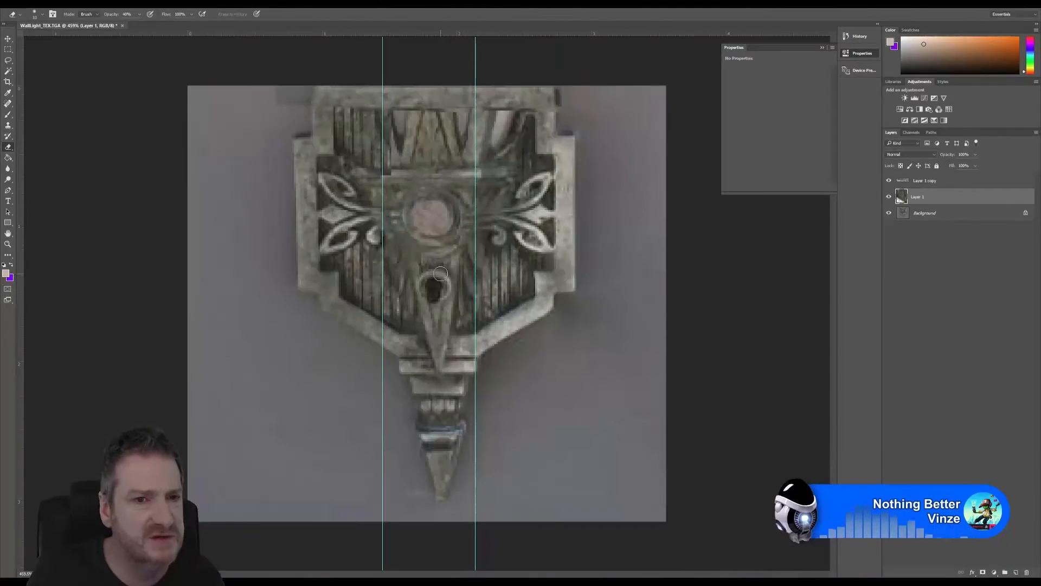
{"action": "scroll", "coordinate": [441, 274], "scroll_direction": "down", "scroll_amount": 1, "text": "alt"}
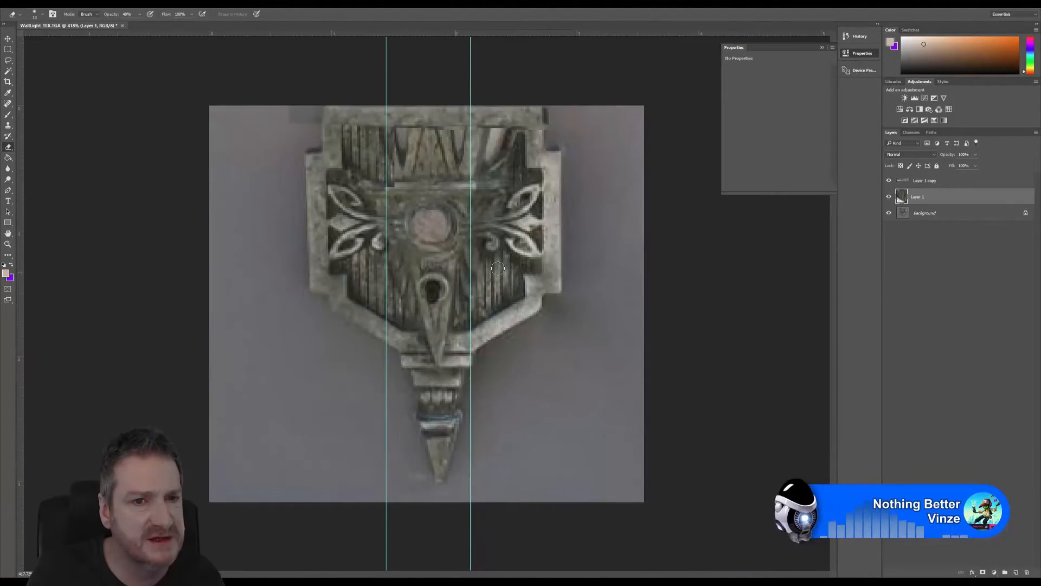
{"action": "left_click", "coordinate": [889, 197]}
{"action": "left_click", "coordinate": [889, 197]}
{"action": "left_click", "coordinate": [889, 197]}
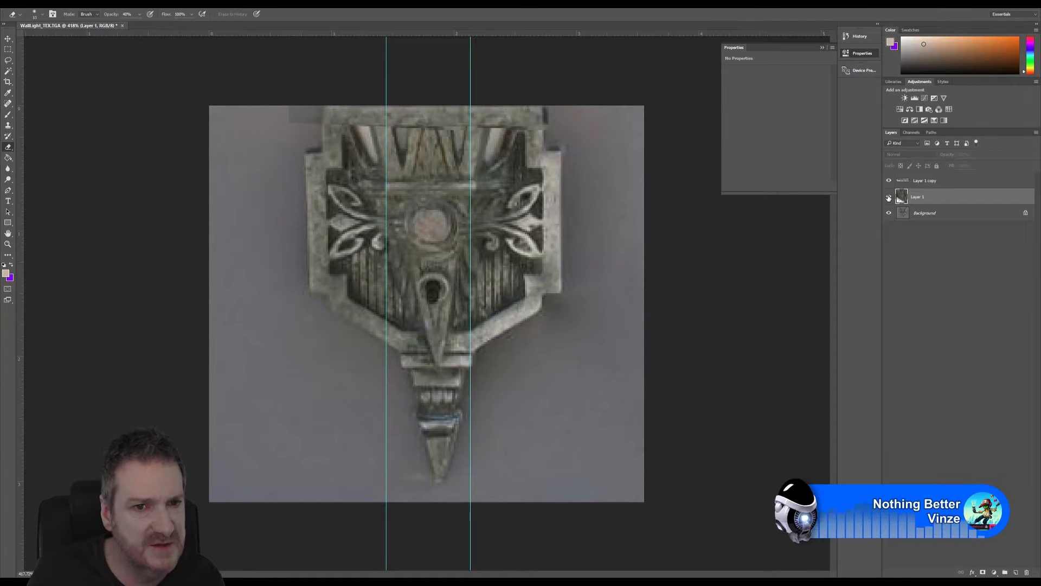
{"action": "left_click", "coordinate": [889, 197]}
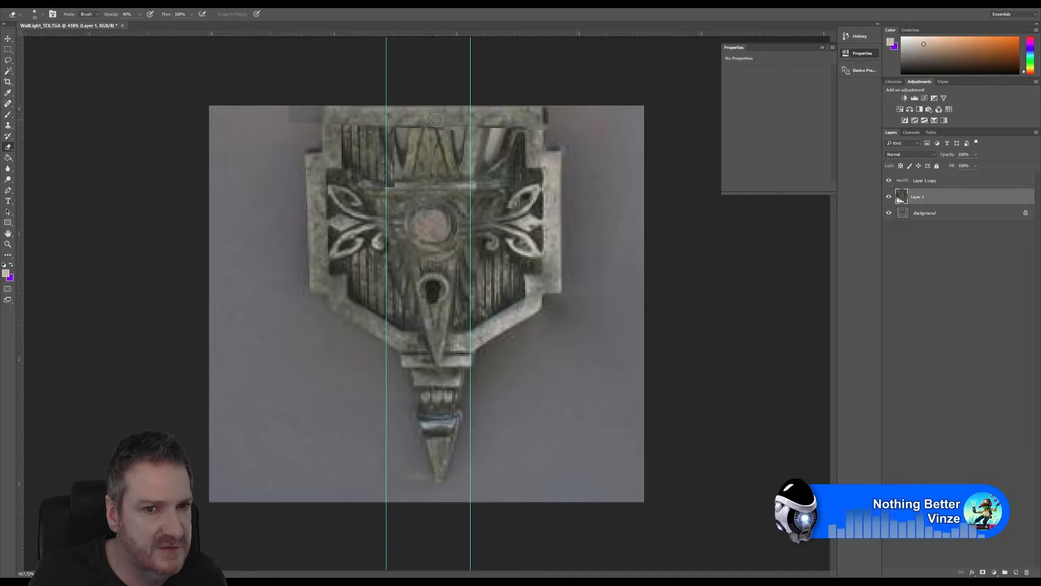
Duplicate the slat patch layer as Layer 1 copy 2 and flip the copy horizontally.
{"action": "scroll", "coordinate": [371, 210], "scroll_direction": "up", "scroll_amount": 3, "text": "alt"}
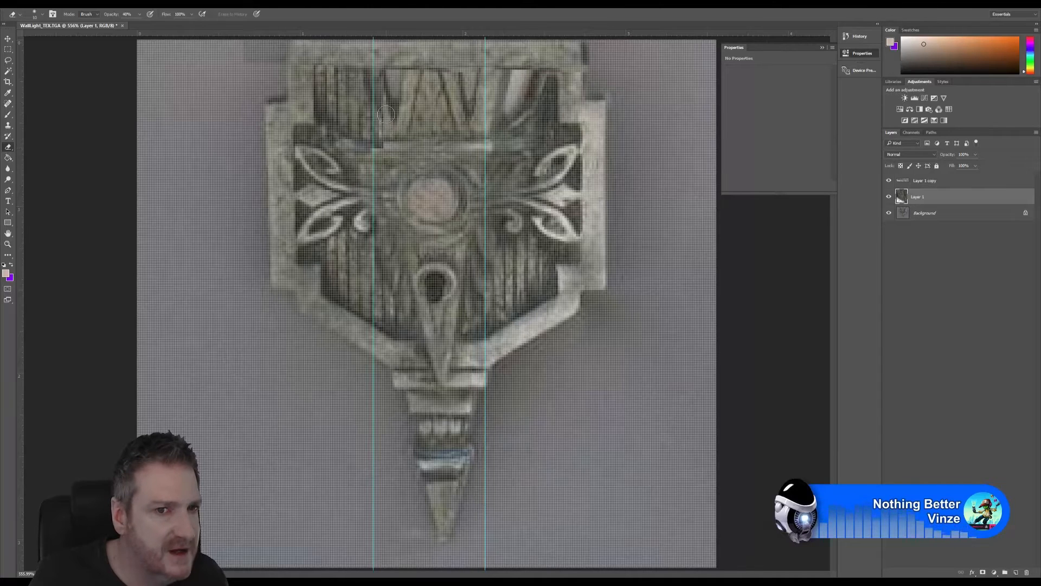
{"action": "scroll", "coordinate": [408, 200], "scroll_direction": "down", "scroll_amount": 2, "text": "alt"}
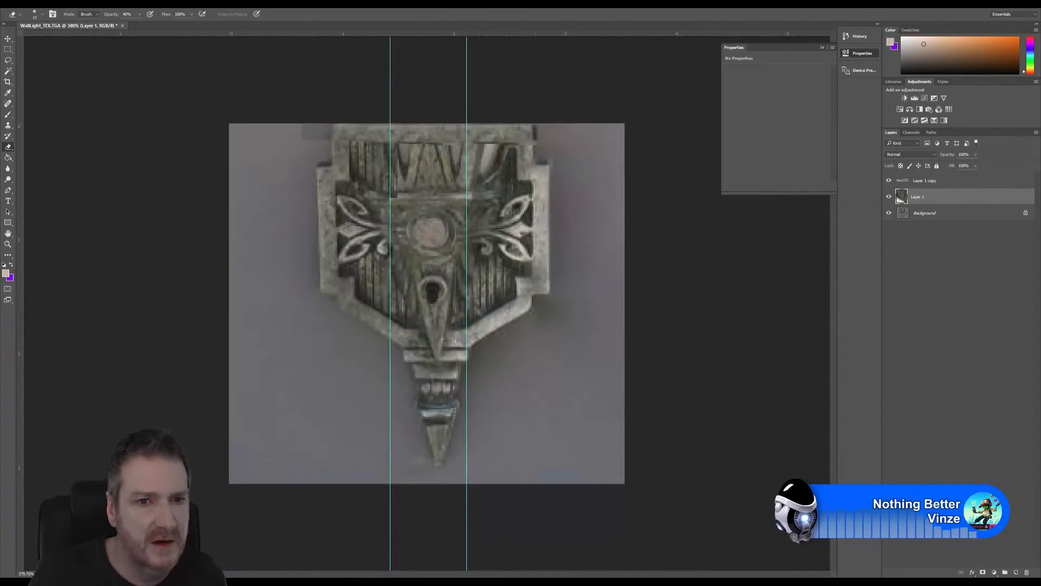
{"action": "right_click", "coordinate": [923, 197]}
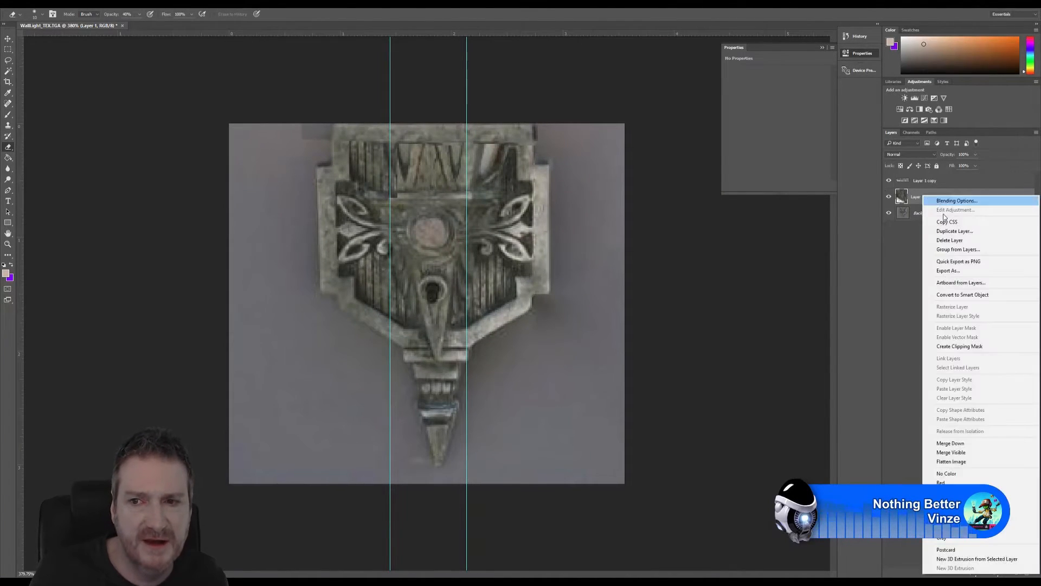
{"action": "left_click", "coordinate": [956, 232]}
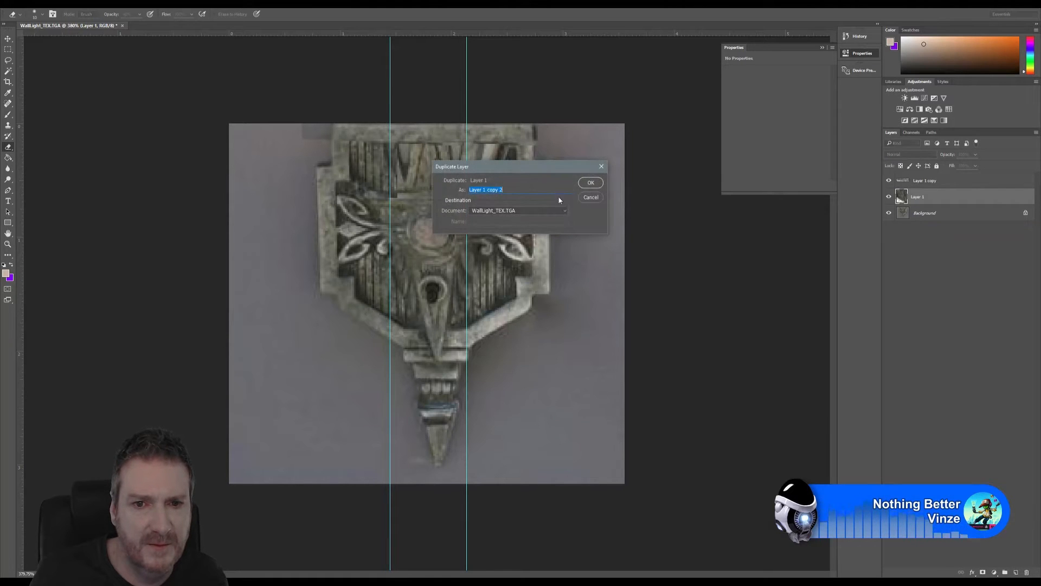
{"action": "key", "text": "Return"}
{"action": "left_click", "coordinate": [41, 3]}
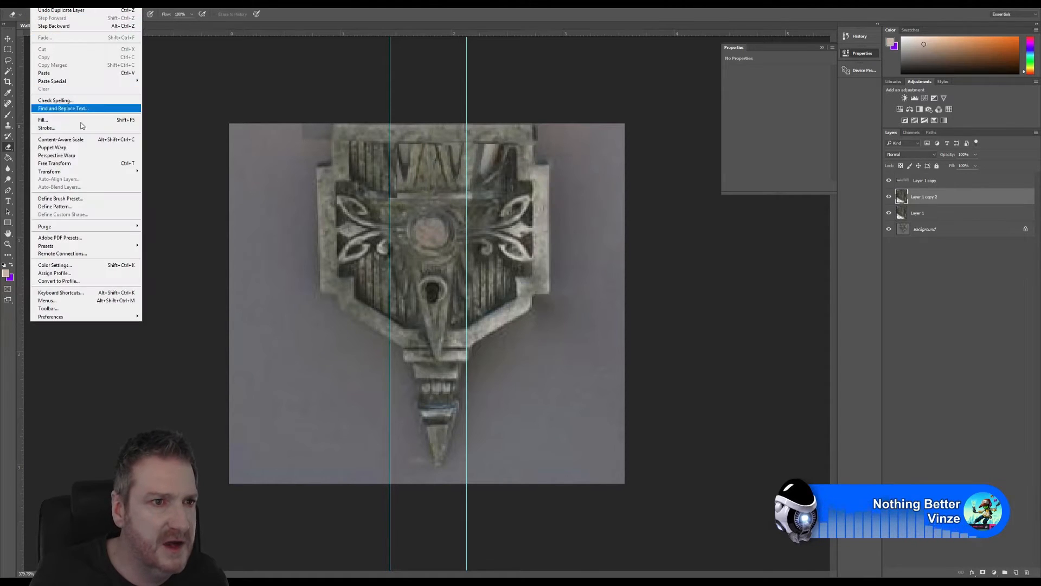
{"action": "mouse_move", "coordinate": [81, 173]}
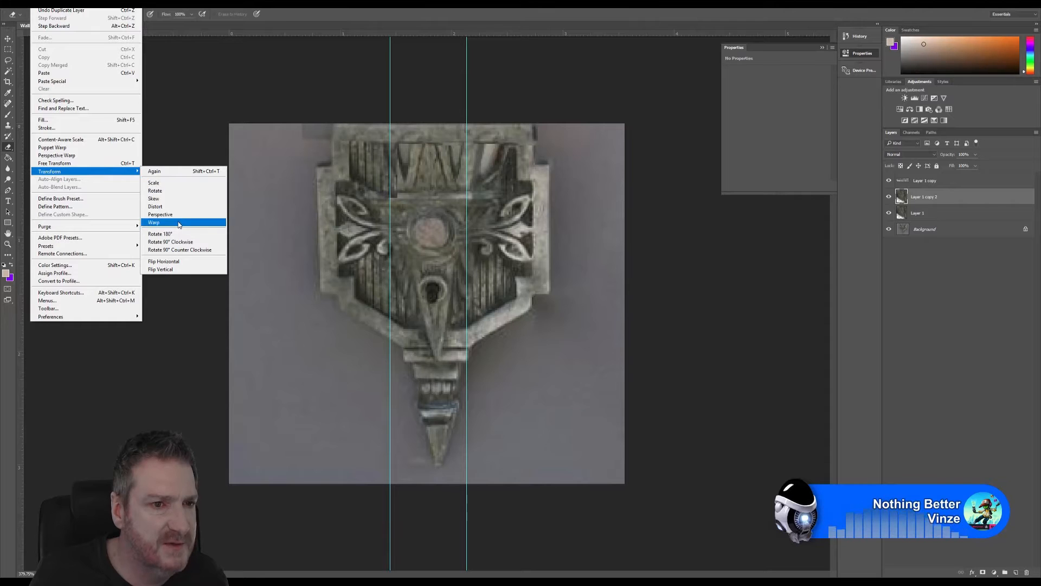
{"action": "left_click", "coordinate": [177, 261]}
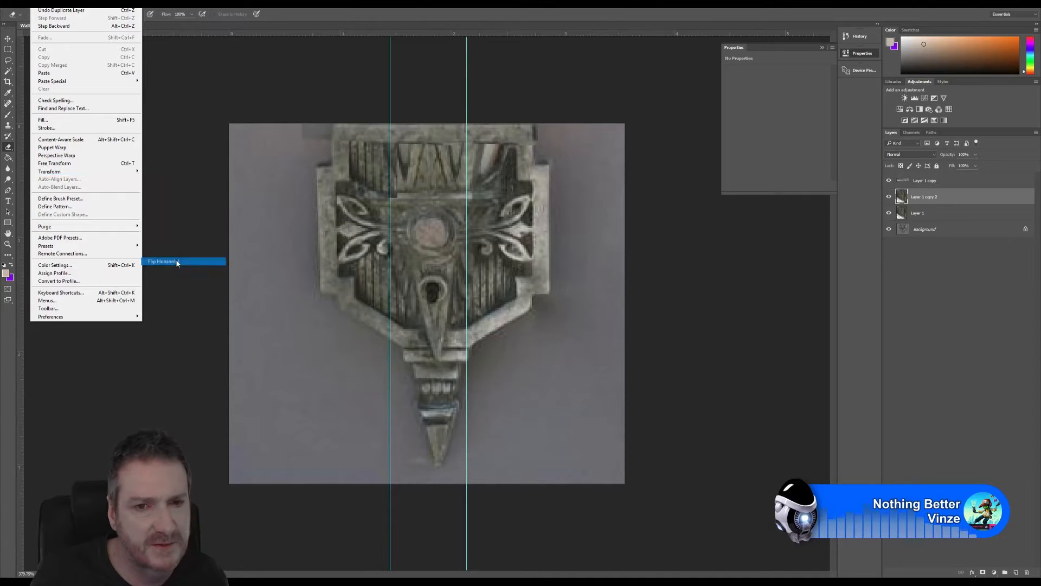
Move the mirrored slats into the upper right opening under the stone border and compare the result with the patch hidden.
{"action": "left_click", "coordinate": [8, 38]}
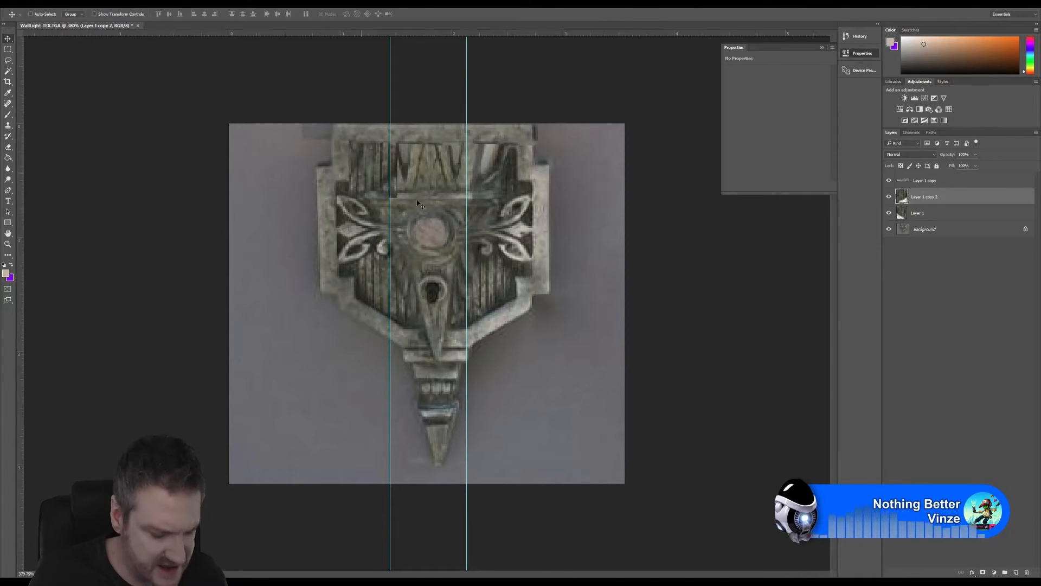
{"action": "left_click_drag", "start_coordinate": [370, 180], "coordinate": [506, 163]}
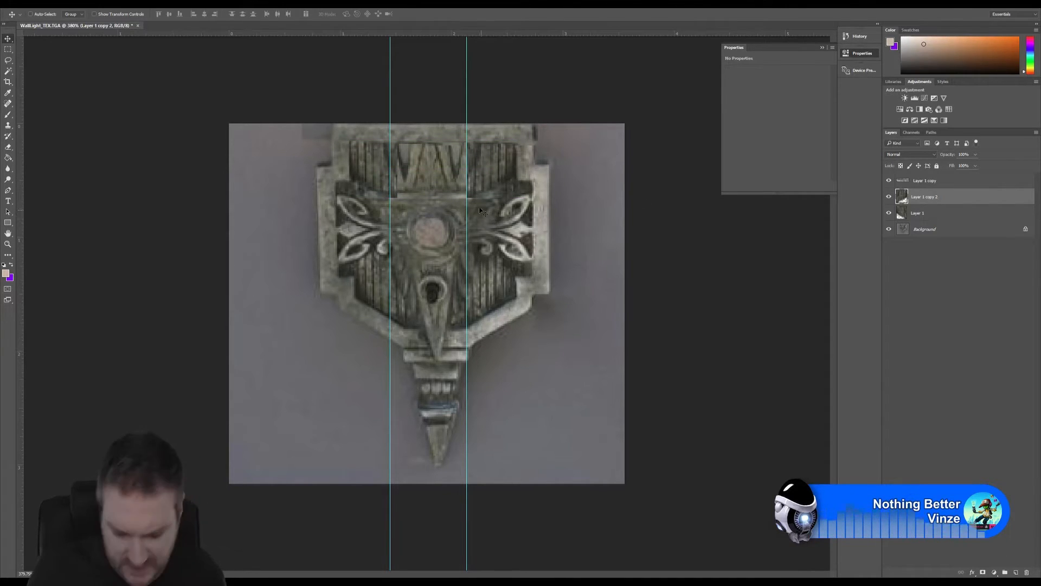
{"action": "left_click", "coordinate": [889, 197]}
{"action": "left_click", "coordinate": [889, 196]}
{"action": "left_click", "coordinate": [890, 197]}
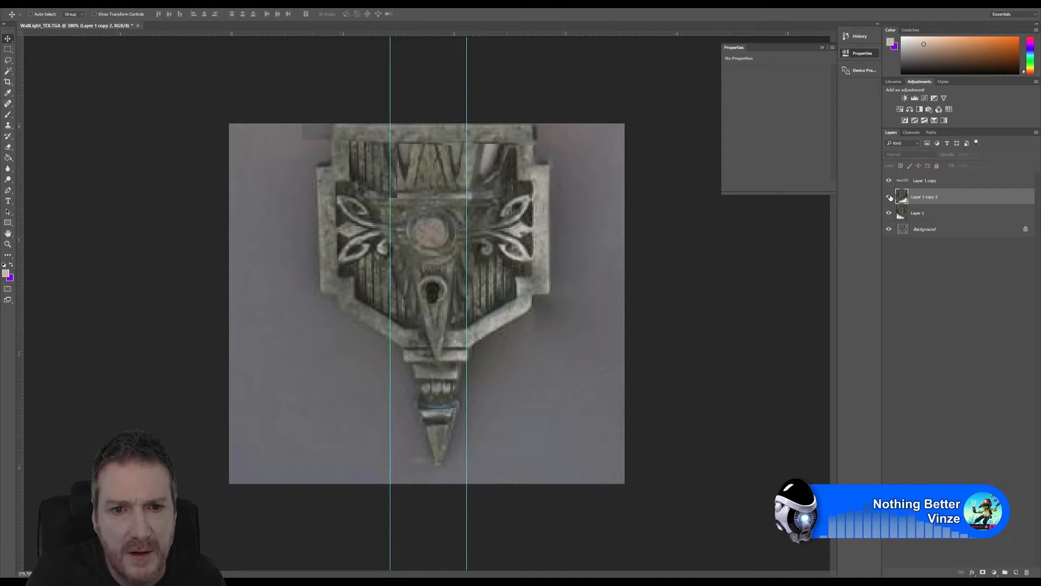
{"action": "left_click", "coordinate": [889, 197]}
Erase the mirrored slat patch's inner lower edge where it overlaps the horizontal moulding.
{"action": "scroll", "coordinate": [486, 147], "scroll_direction": "up", "scroll_amount": 3, "text": "alt"}
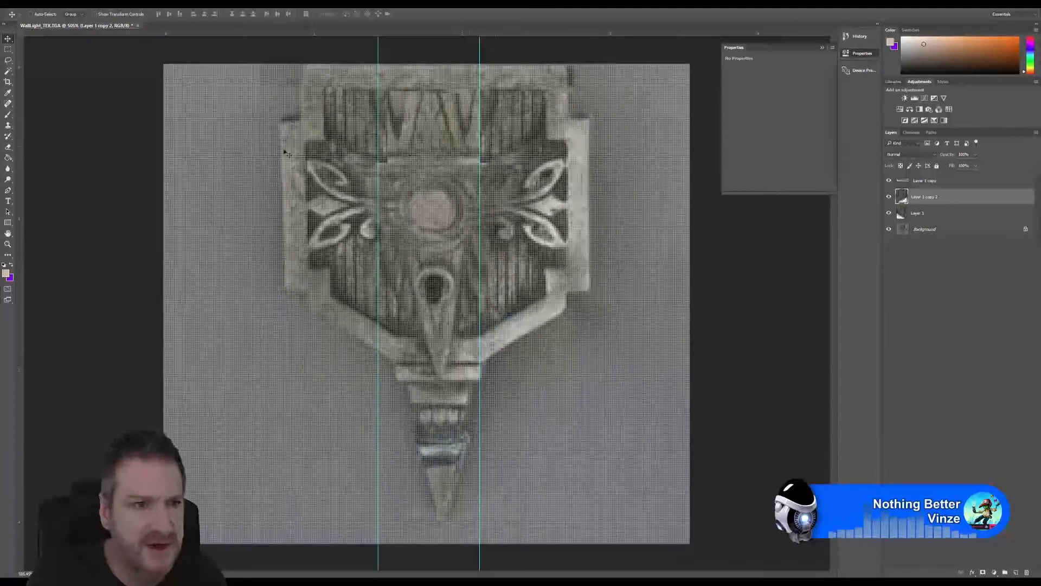
{"action": "left_click", "coordinate": [9, 148]}
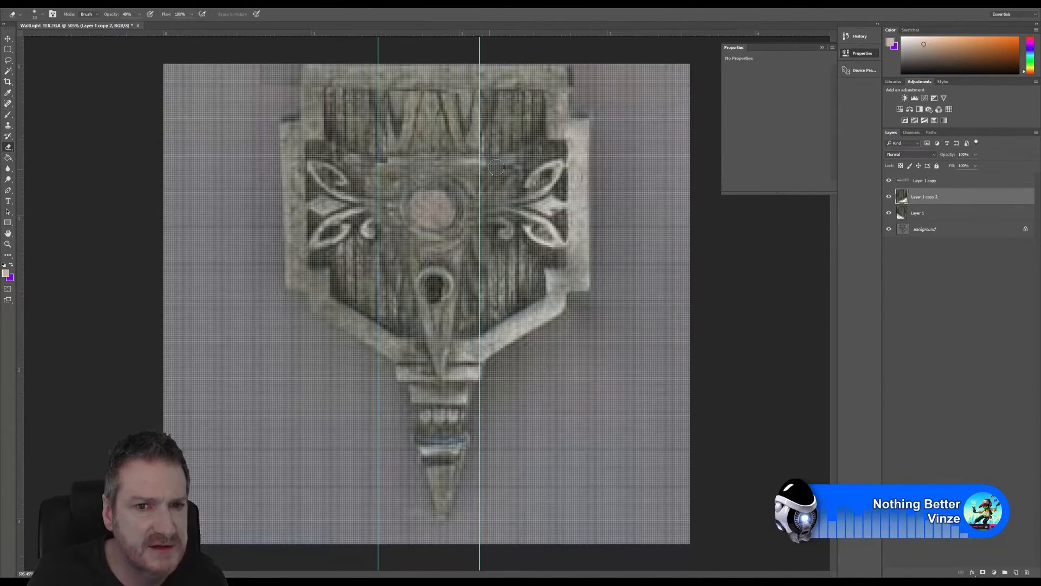
{"action": "scroll", "coordinate": [620, 260], "scroll_direction": "down", "scroll_amount": 3, "text": "alt"}
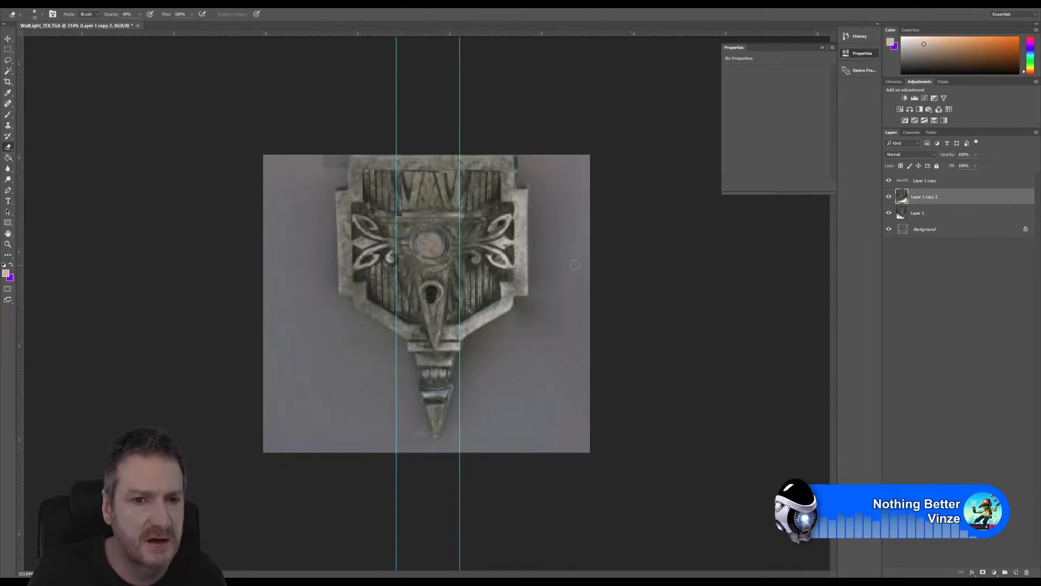
Merge the left and right slat patch layers into one layer.
{"action": "left_click", "coordinate": [943, 214], "text": "shift"}
{"action": "right_click", "coordinate": [940, 211]}
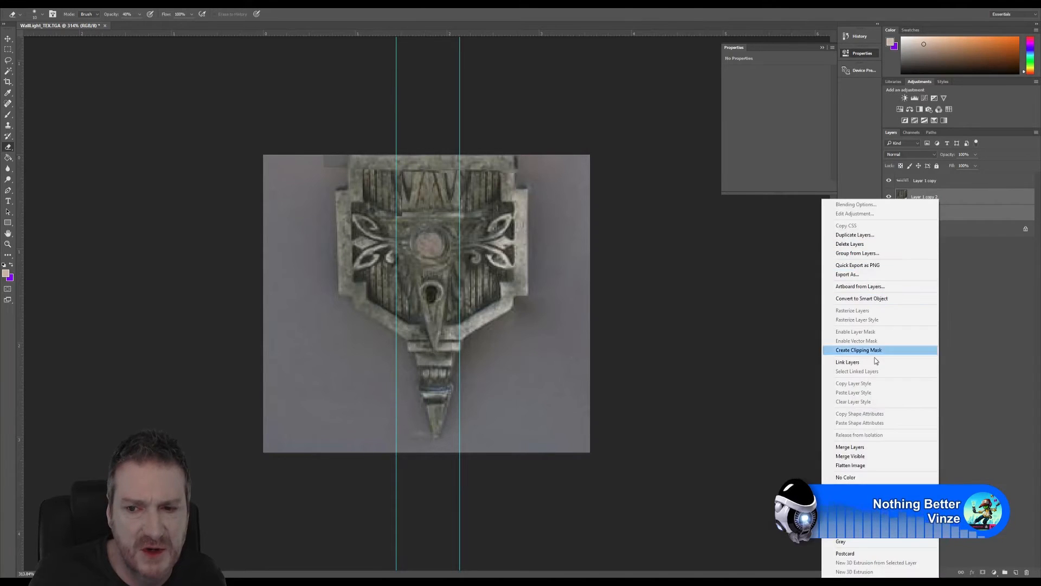
{"action": "left_click", "coordinate": [880, 447]}
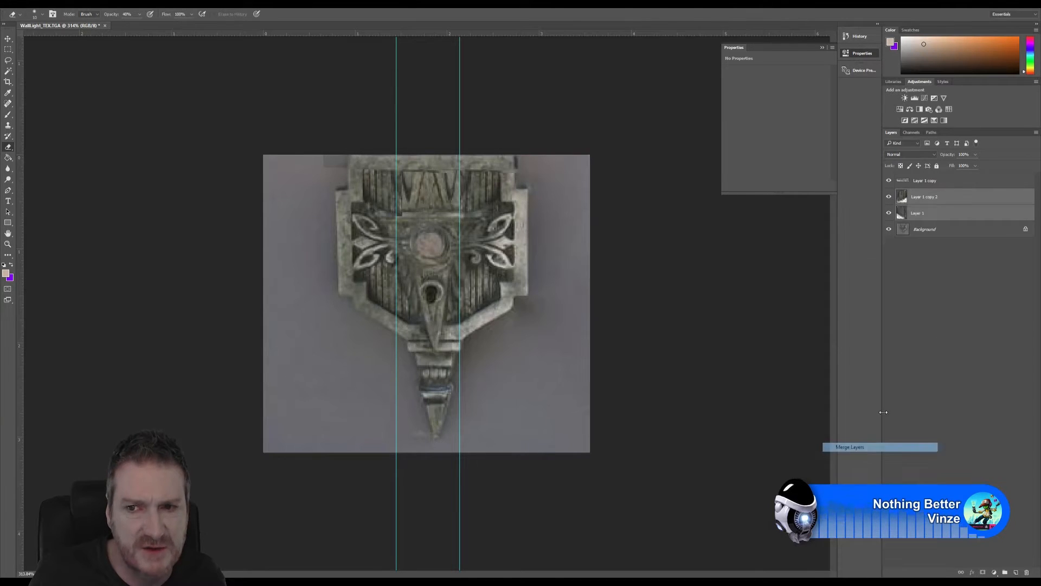
Examine how the merged slats change the upper panel by toggling their layer off and on.
{"action": "left_click", "coordinate": [889, 198]}
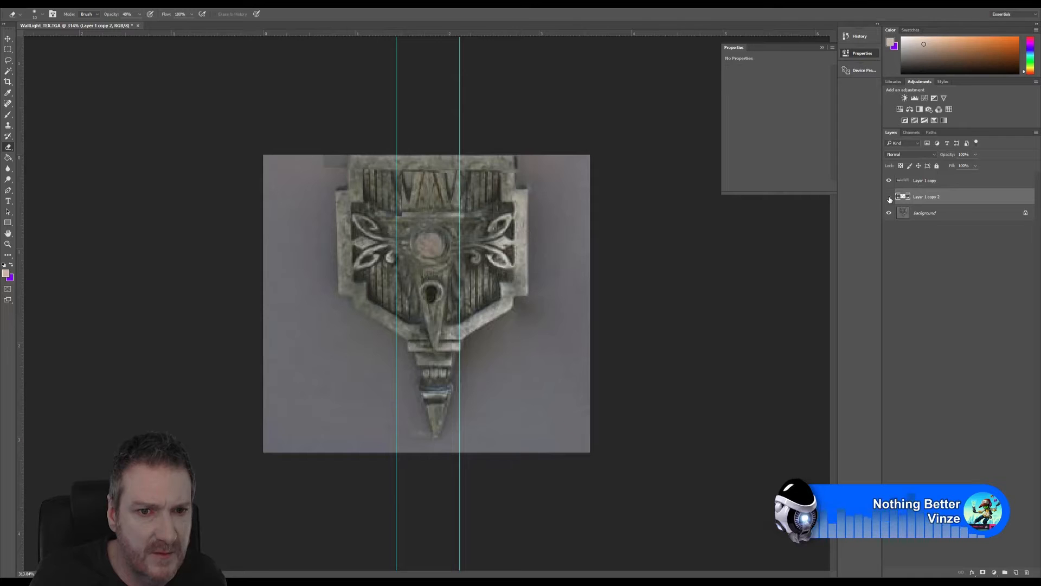
{"action": "left_click", "coordinate": [889, 199]}
{"action": "left_click", "coordinate": [889, 199]}
{"action": "left_click", "coordinate": [889, 200]}
{"action": "left_click", "coordinate": [890, 199]}
{"action": "left_click", "coordinate": [890, 199]}
{"action": "left_click", "coordinate": [890, 199]}
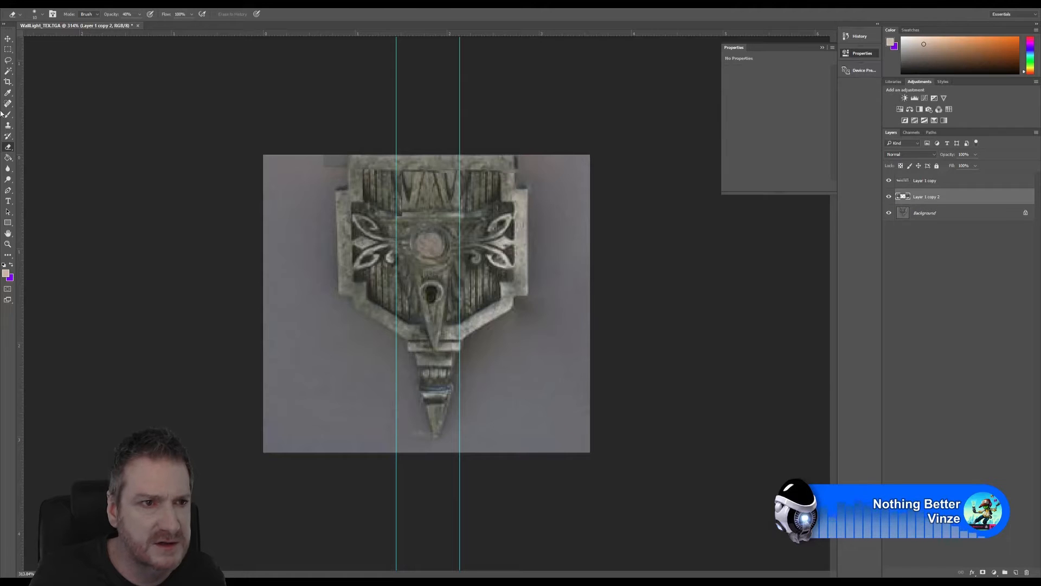
Outline the thin dark shadow strip along the lower left border's inner edge on the Background with the Polygonal Lasso.
{"action": "left_click", "coordinate": [961, 212]}
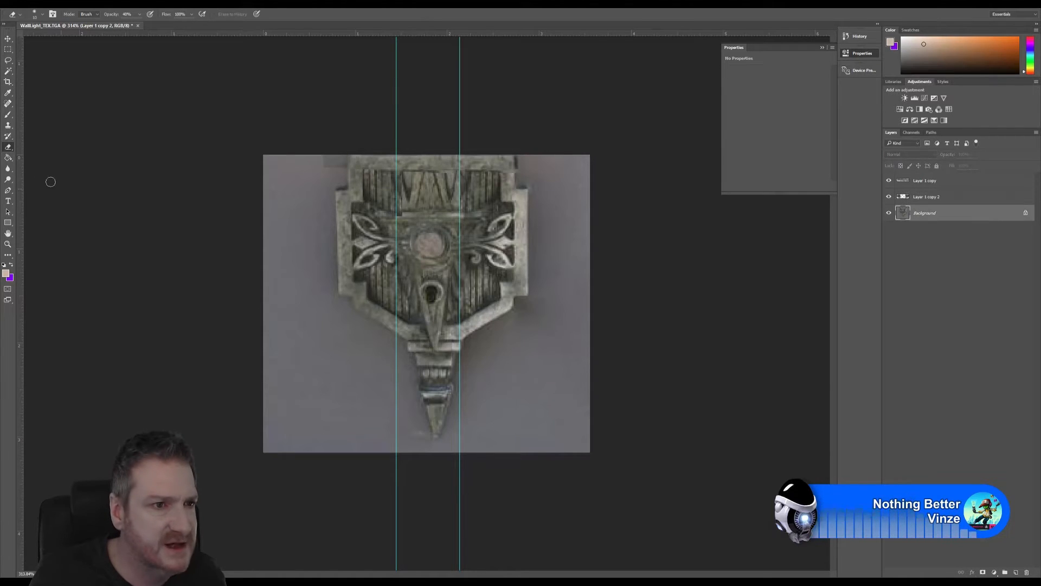
{"action": "left_click", "coordinate": [9, 61]}
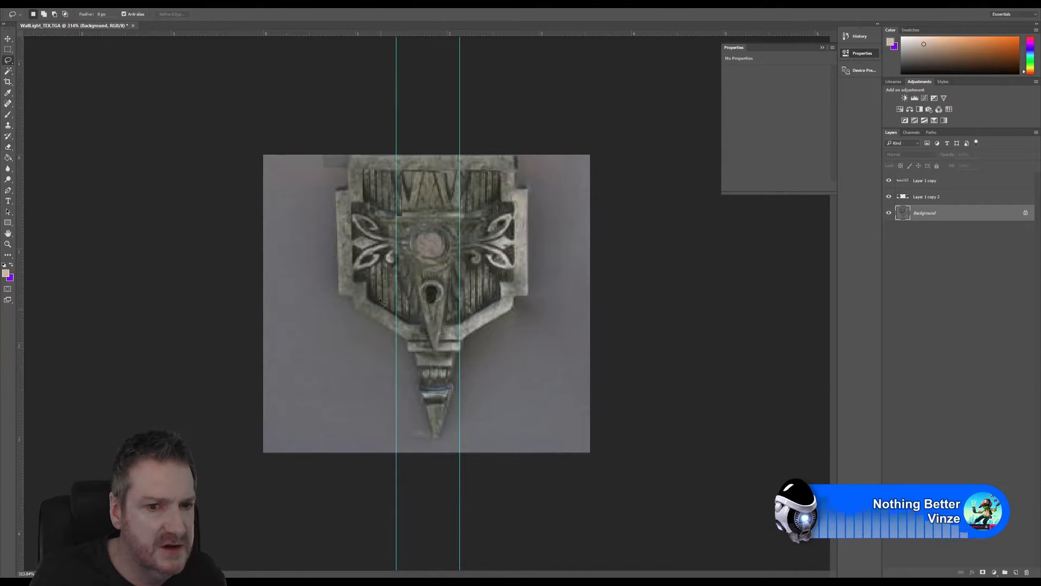
{"action": "scroll", "coordinate": [337, 306], "scroll_direction": "up", "scroll_amount": 6, "text": "alt"}
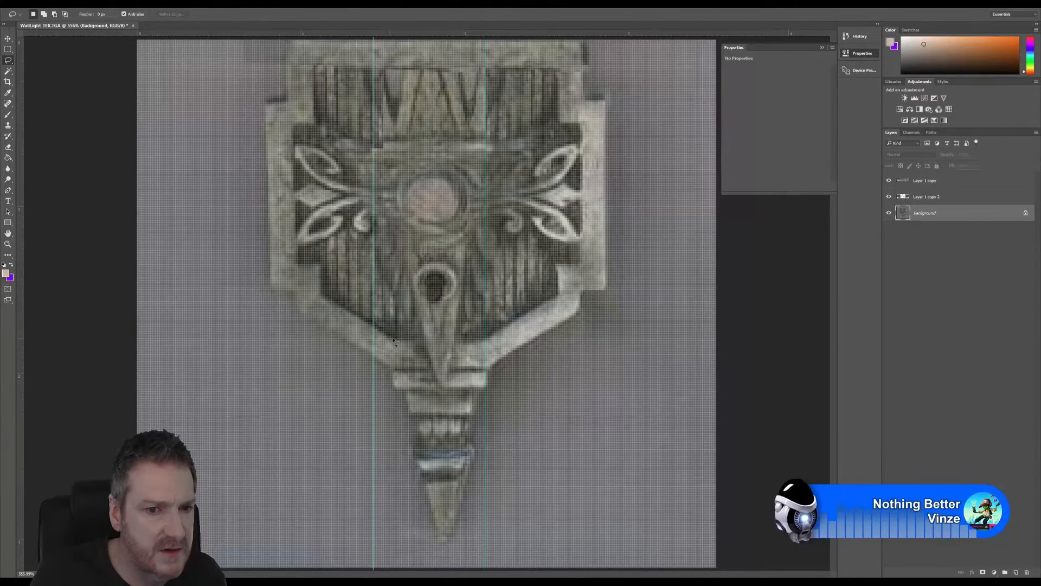
{"action": "left_click_drag", "start_coordinate": [393, 341], "coordinate": [348, 319]}
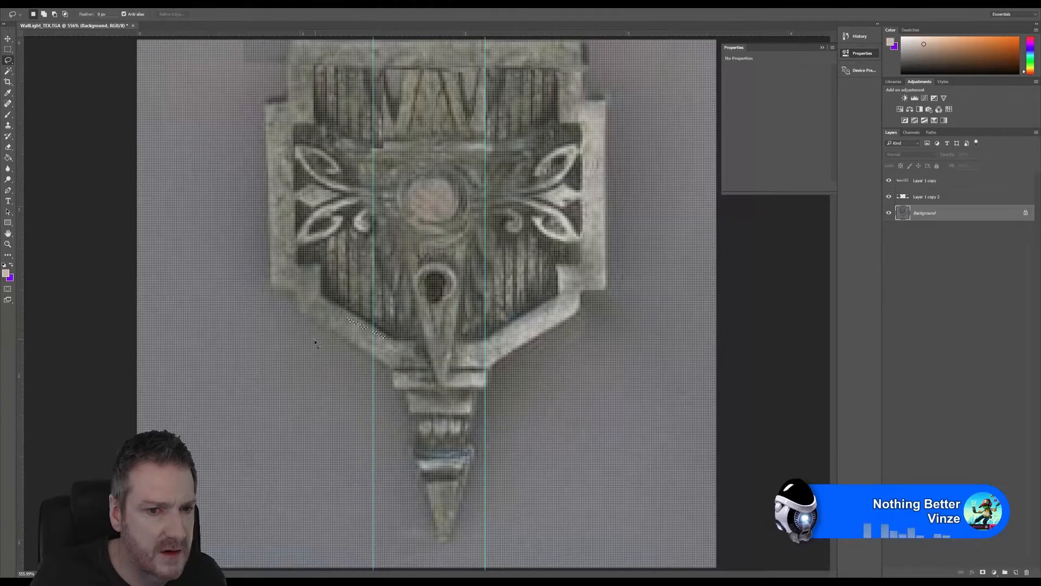
{"action": "right_click", "coordinate": [12, 64]}
{"action": "left_click", "coordinate": [38, 69]}
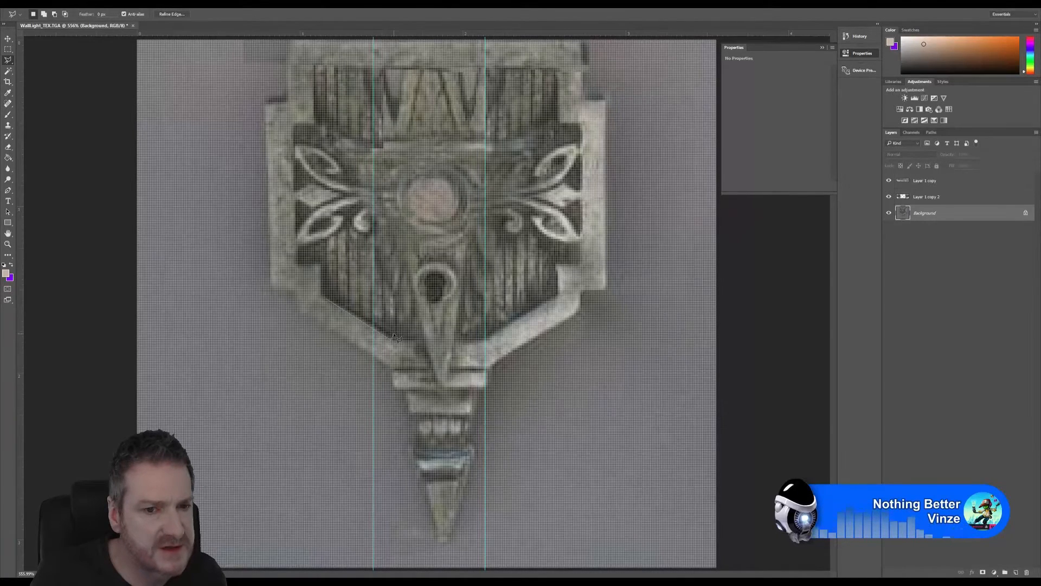
{"action": "left_click", "coordinate": [393, 334]}
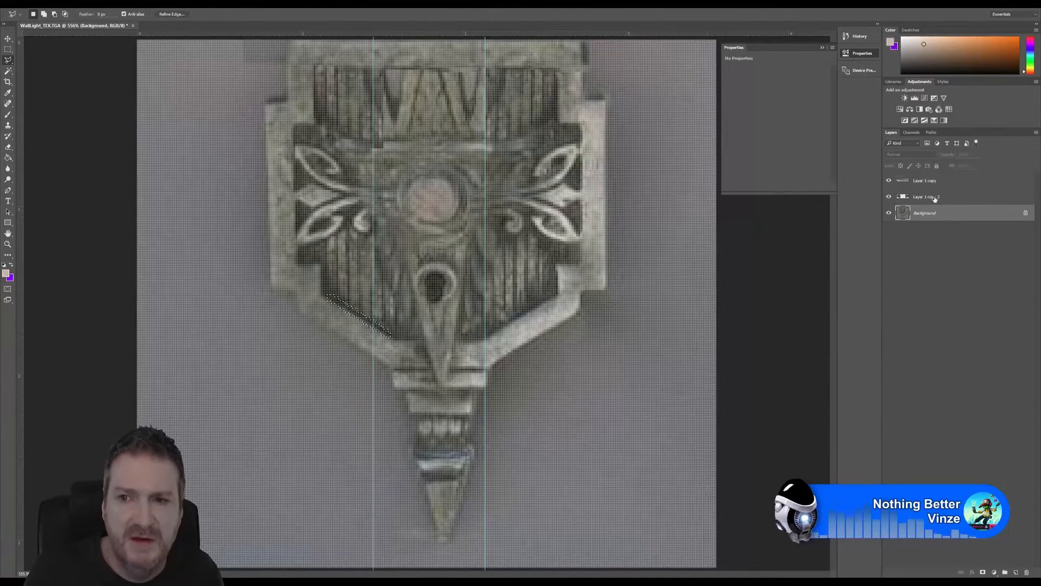
Paste a copy of the dark shadow strip as a new layer between the merged slats and the upper border.
{"action": "left_click", "coordinate": [889, 202]}
{"action": "key", "text": "ctrl+d"}
{"action": "left_click", "coordinate": [8, 49]}
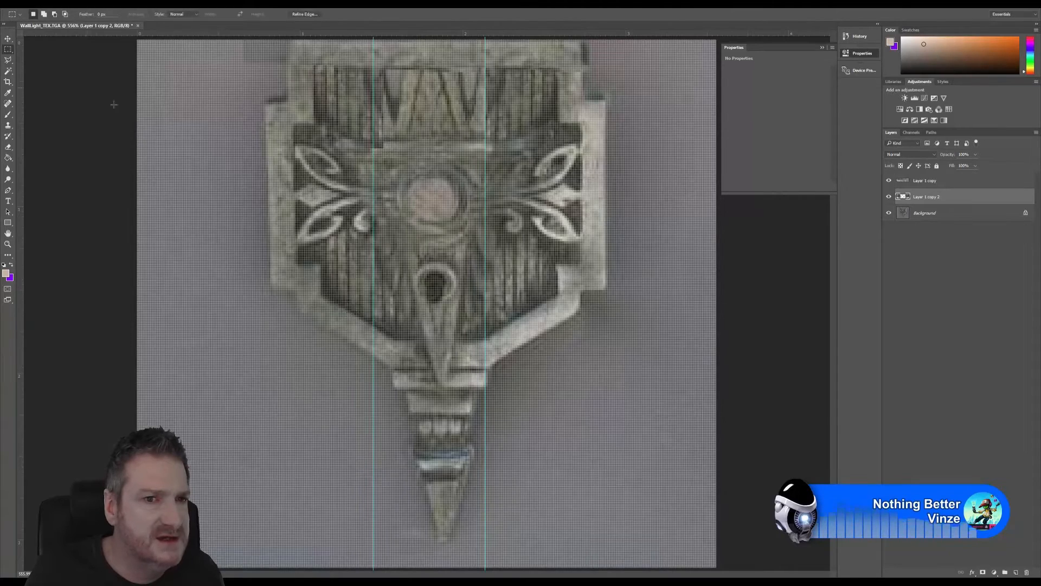
{"action": "scroll", "coordinate": [390, 204], "scroll_direction": "down", "scroll_amount": 2, "text": "alt"}
{"action": "key", "text": "ctrl+v"}
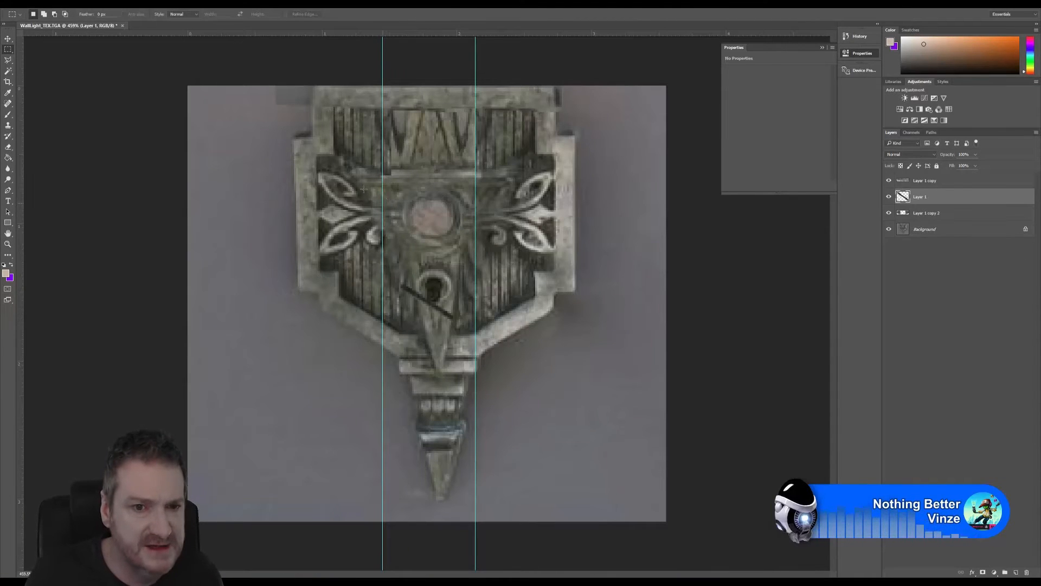
Rotate the pasted shadow strip until it lies horizontal and get ready to move it.
{"action": "key", "text": "ctrl+t"}
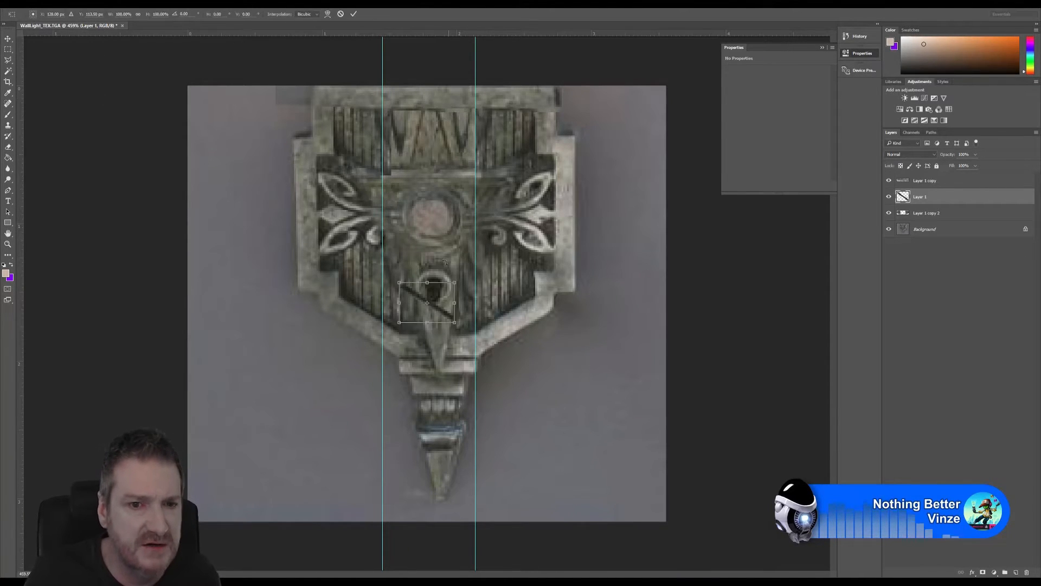
{"action": "left_click_drag", "start_coordinate": [449, 246], "coordinate": [442, 321]}
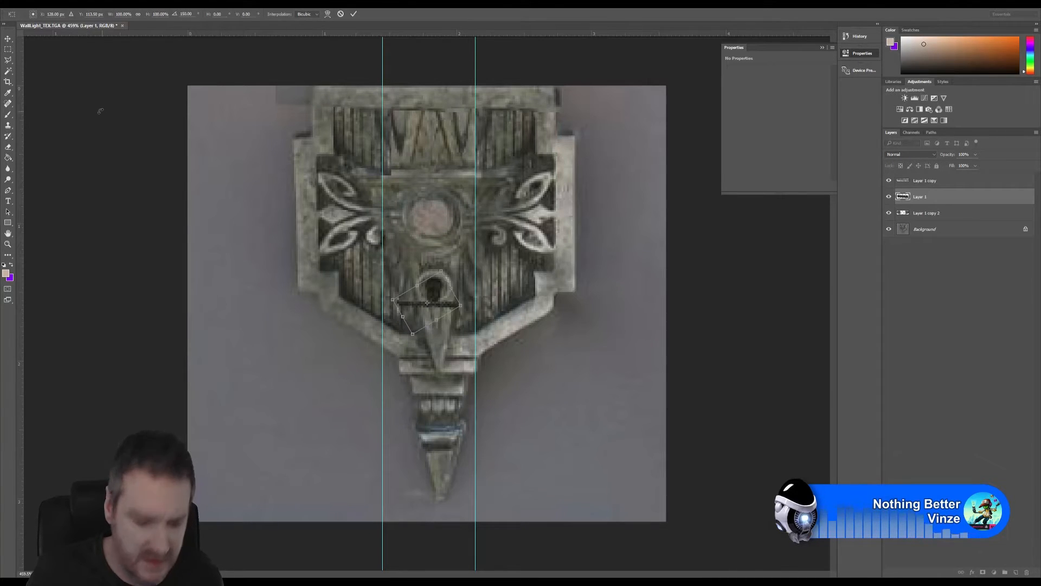
{"action": "key", "text": "Return"}
{"action": "left_click", "coordinate": [8, 39]}
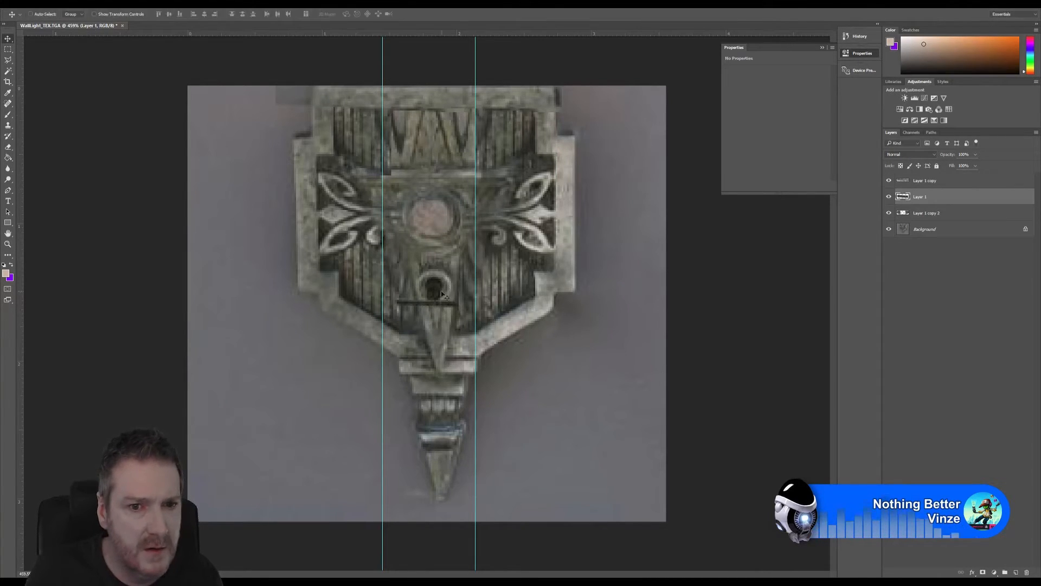
Move the horizontal shadow strip along the underside of the upper border, over the left-hand slats of the upper panel.
{"action": "left_click_drag", "start_coordinate": [436, 308], "coordinate": [348, 103]}
{"action": "scroll", "coordinate": [319, 93], "scroll_direction": "up", "scroll_amount": 3, "text": "alt"}
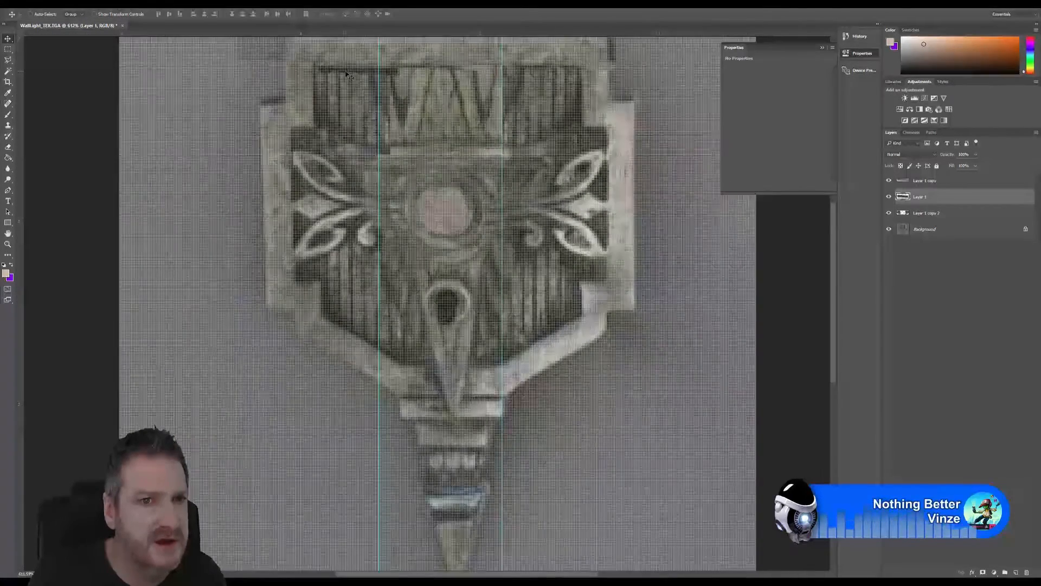
{"action": "scroll", "coordinate": [352, 76], "scroll_direction": "down", "scroll_amount": 2, "text": "alt"}
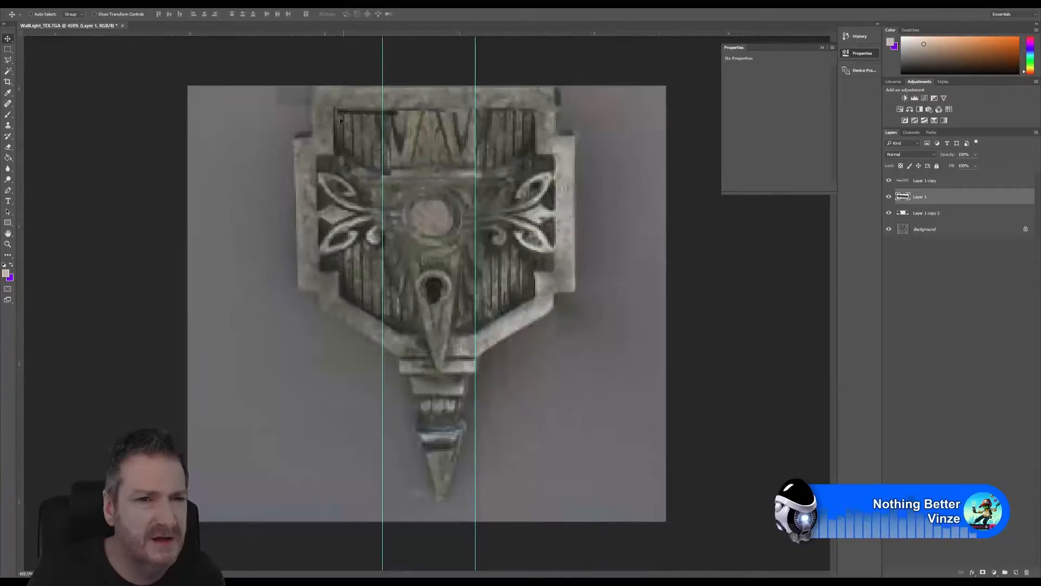
{"action": "scroll", "coordinate": [336, 86], "scroll_direction": "up", "scroll_amount": 2, "text": "alt"}
{"action": "scroll", "coordinate": [315, 69], "scroll_direction": "up", "scroll_amount": 3, "text": "alt"}
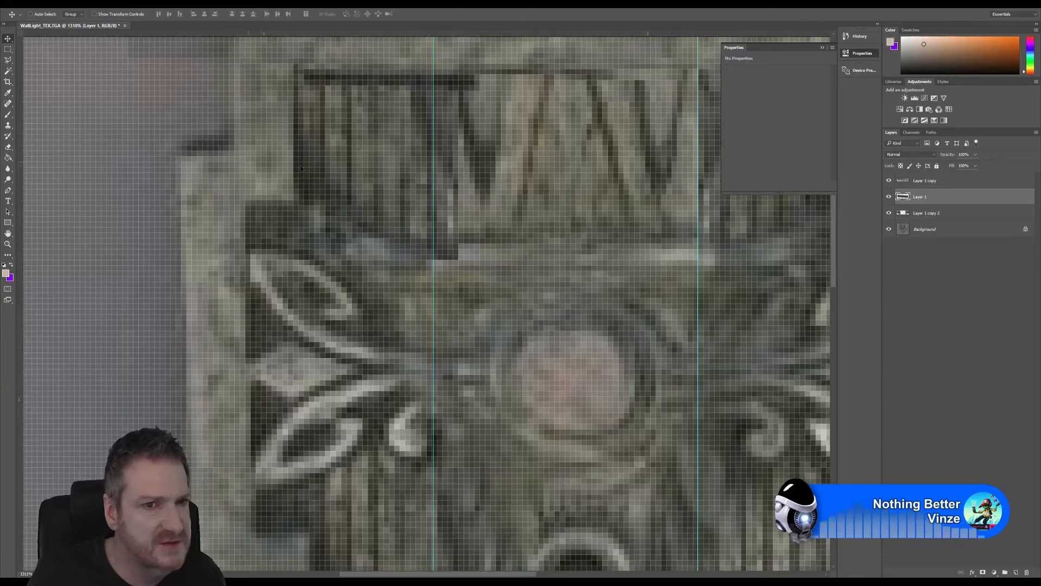
{"action": "scroll", "coordinate": [333, 111], "scroll_direction": "down", "scroll_amount": 4, "text": "alt"}
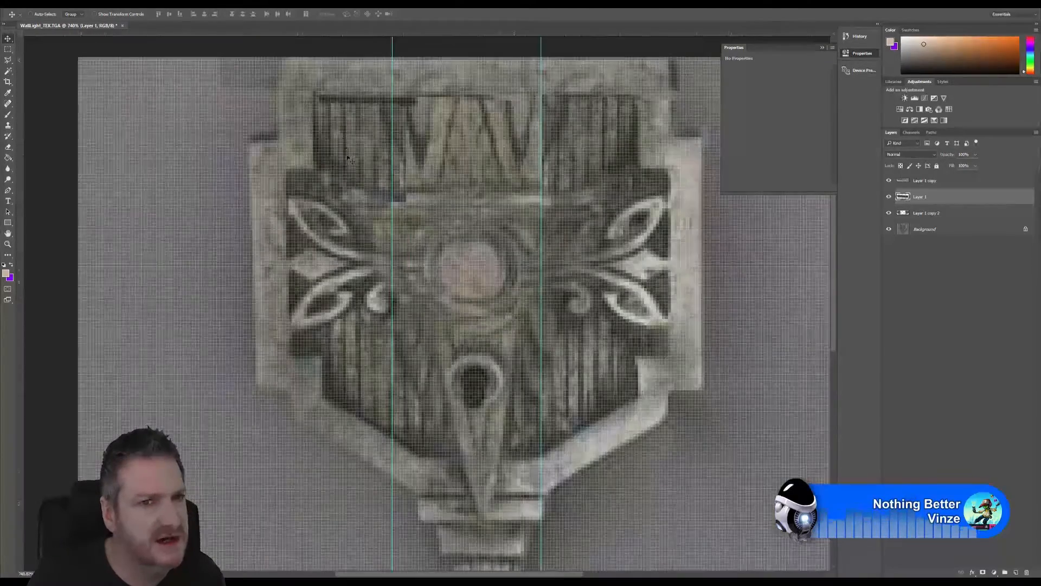
{"action": "scroll", "coordinate": [285, 204], "scroll_direction": "down", "scroll_amount": 3, "text": "alt"}
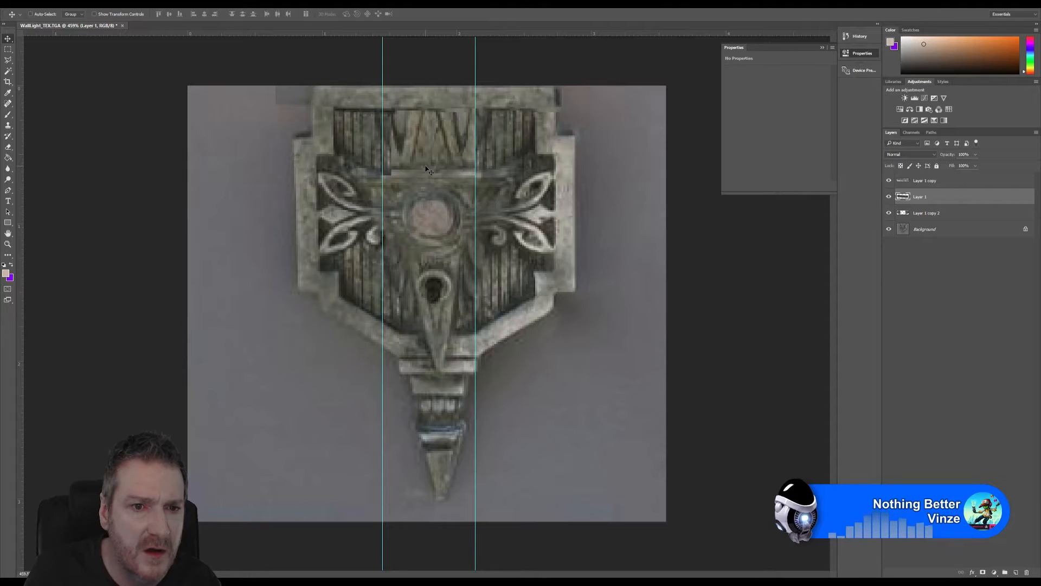
{"action": "right_click", "coordinate": [938, 199]}
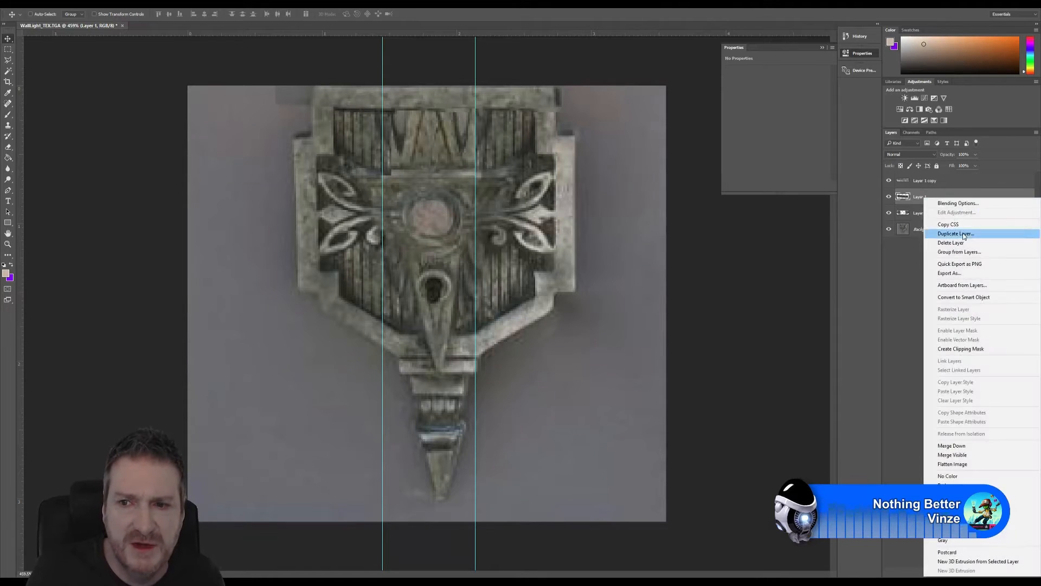
{"action": "left_click", "coordinate": [949, 242]}
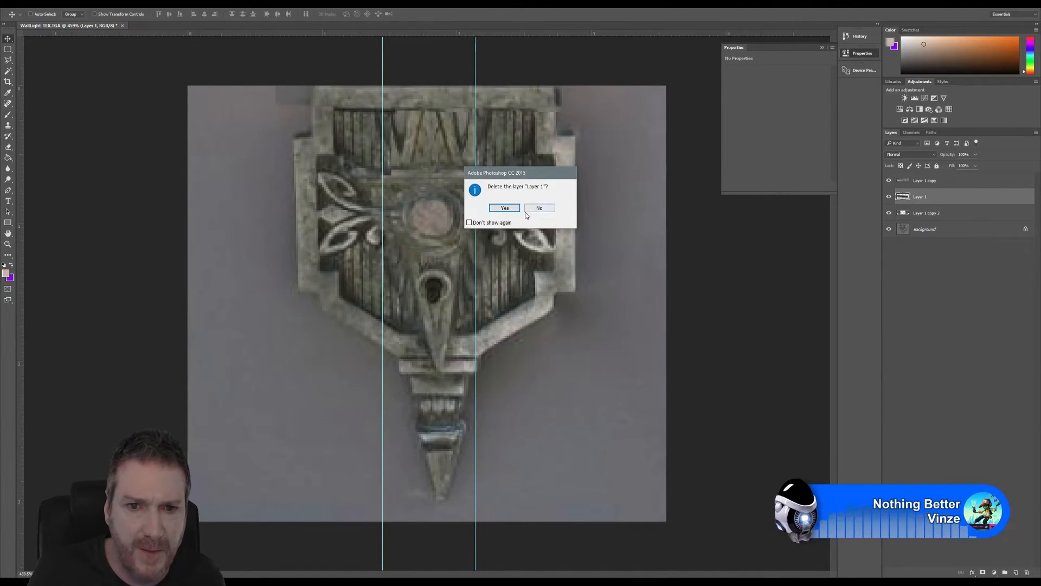
{"action": "left_click", "coordinate": [504, 208]}
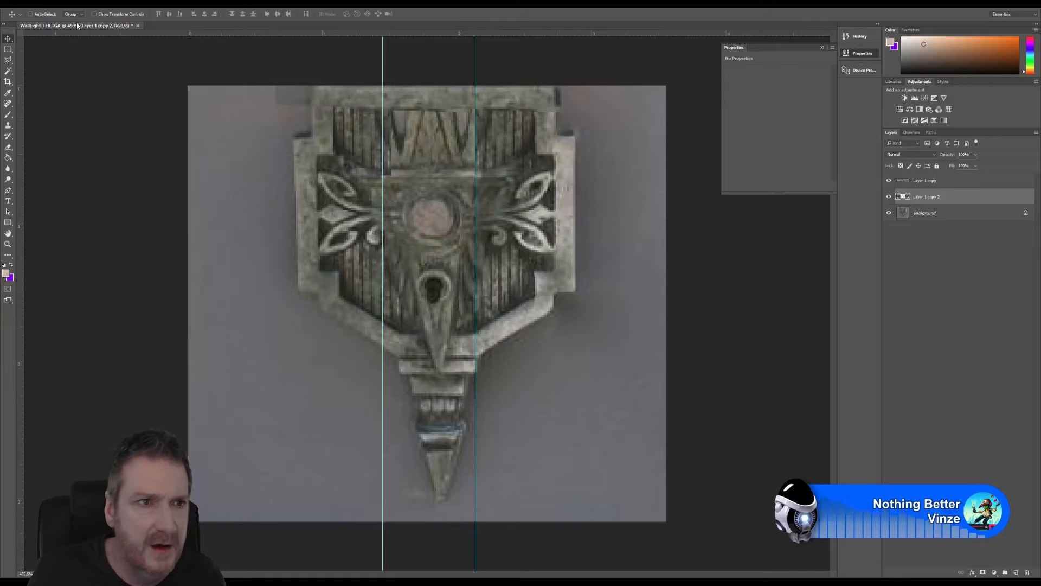
{"action": "left_click", "coordinate": [34, 5]}
{"action": "left_click", "coordinate": [52, 11]}
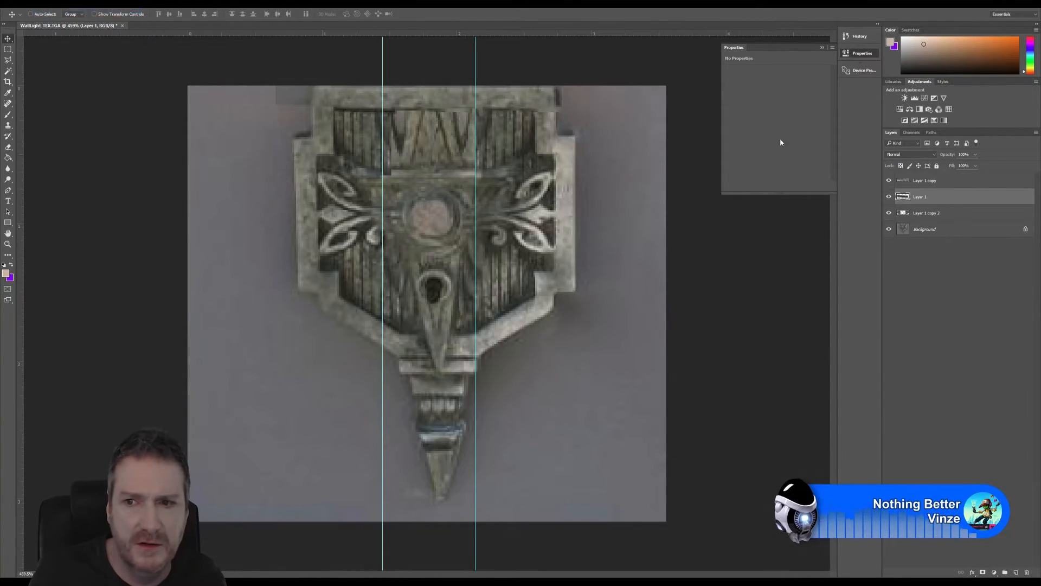
Duplicate the shadow strip layer and place the copy along the upper border's underside over the right-hand slats.
{"action": "right_click", "coordinate": [937, 200]}
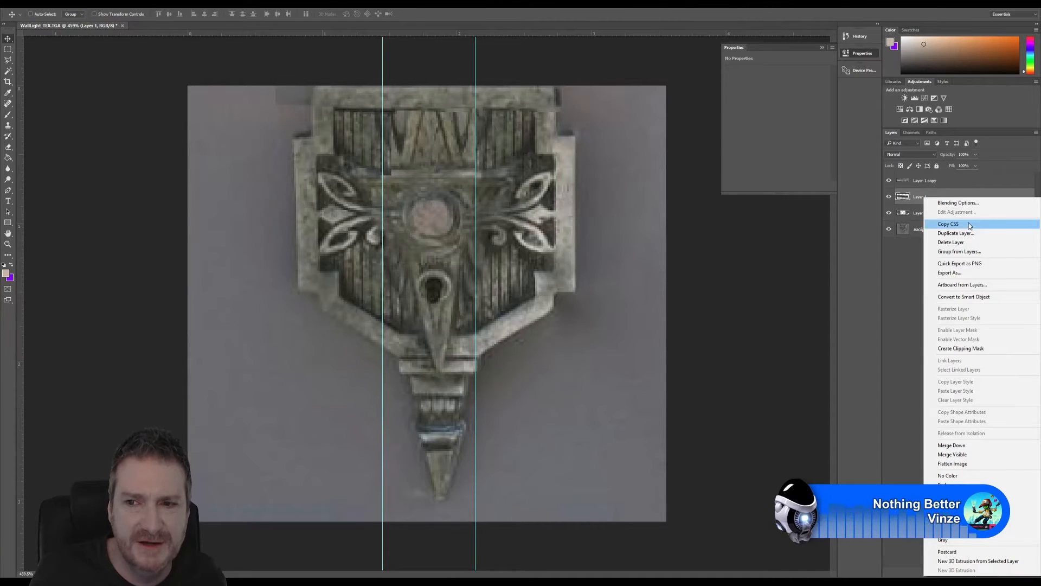
{"action": "left_click", "coordinate": [939, 233]}
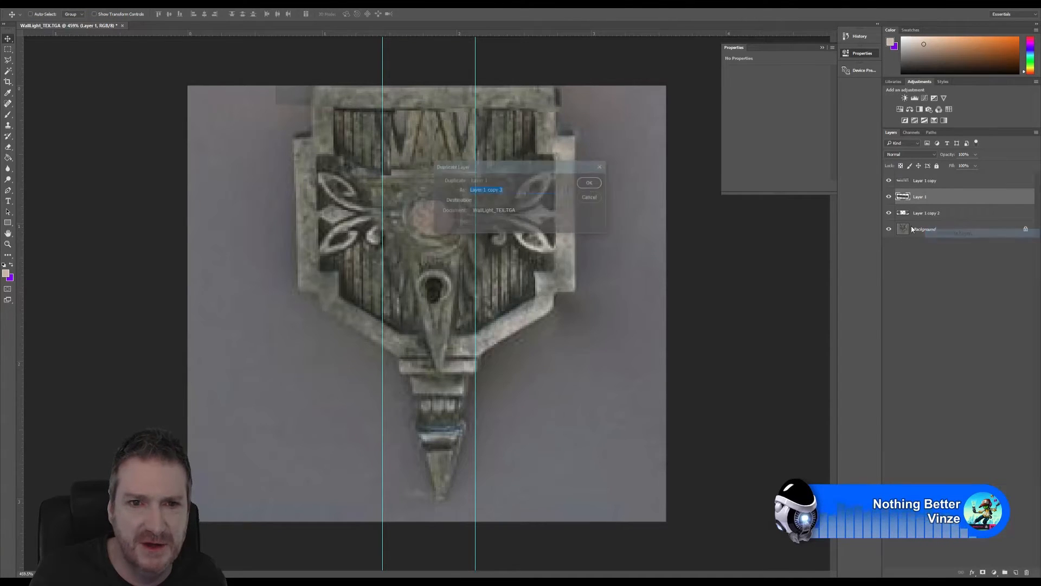
{"action": "left_click", "coordinate": [589, 183]}
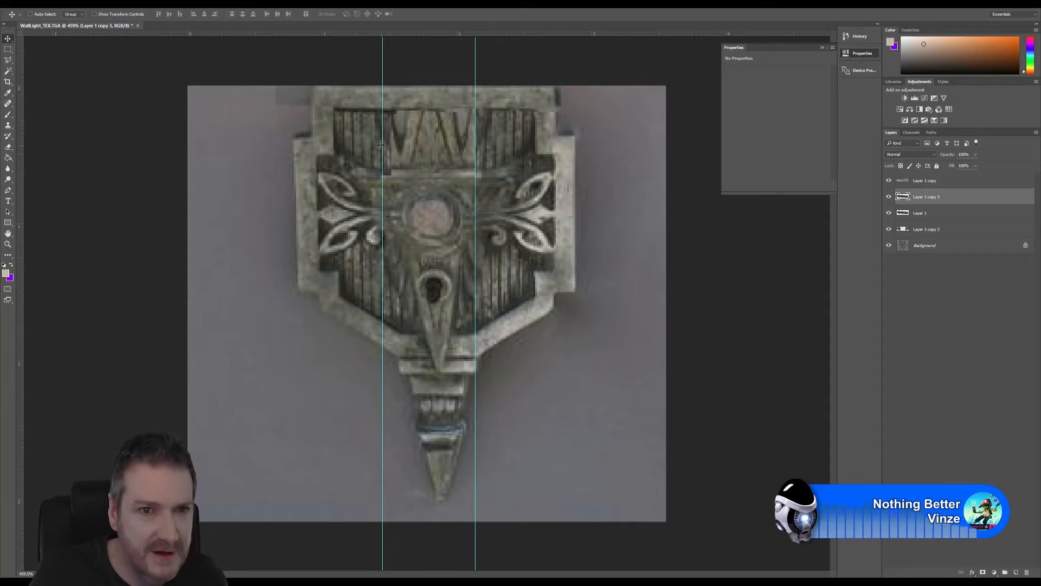
{"action": "left_click_drag", "start_coordinate": [364, 123], "coordinate": [537, 111]}
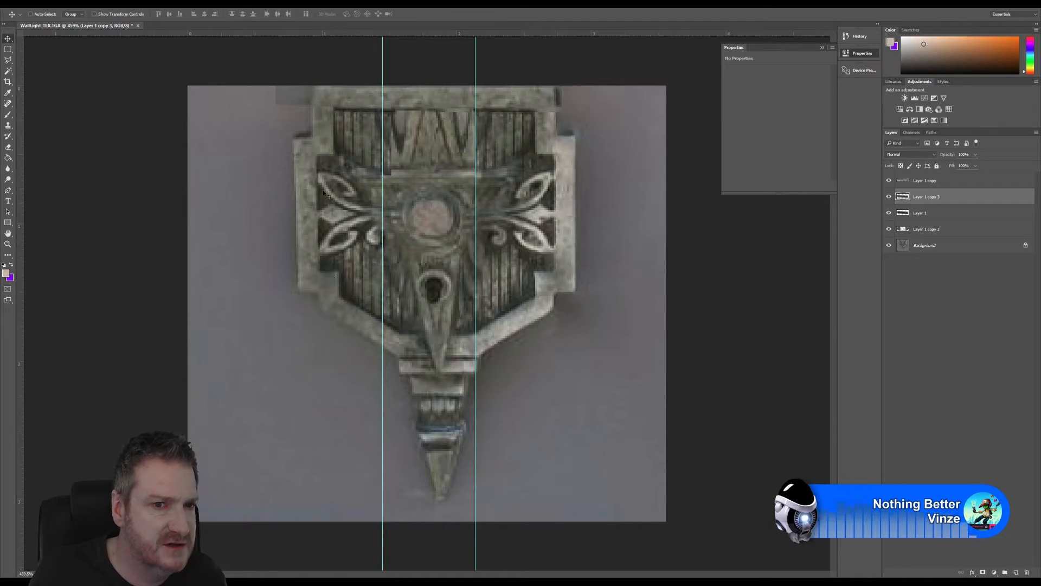
{"action": "scroll", "coordinate": [529, 244], "scroll_direction": "down", "scroll_amount": 2, "text": "alt"}
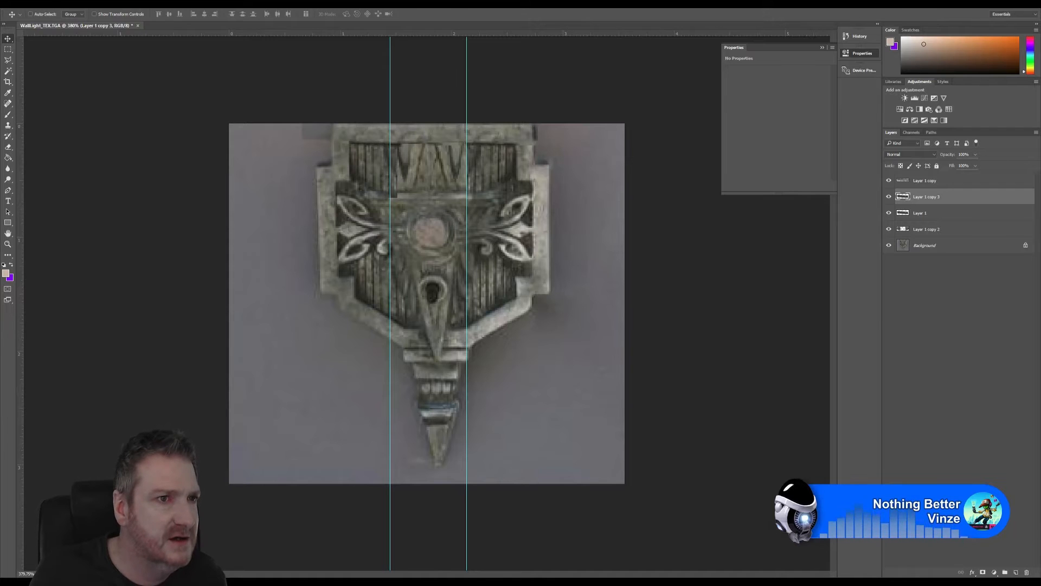
Save the reworked texture as a JPEG named WallLight_FIX_TEX.jpg in the Deco_Model folder.
{"action": "left_click", "coordinate": [22, 4]}
{"action": "left_click", "coordinate": [49, 93]}
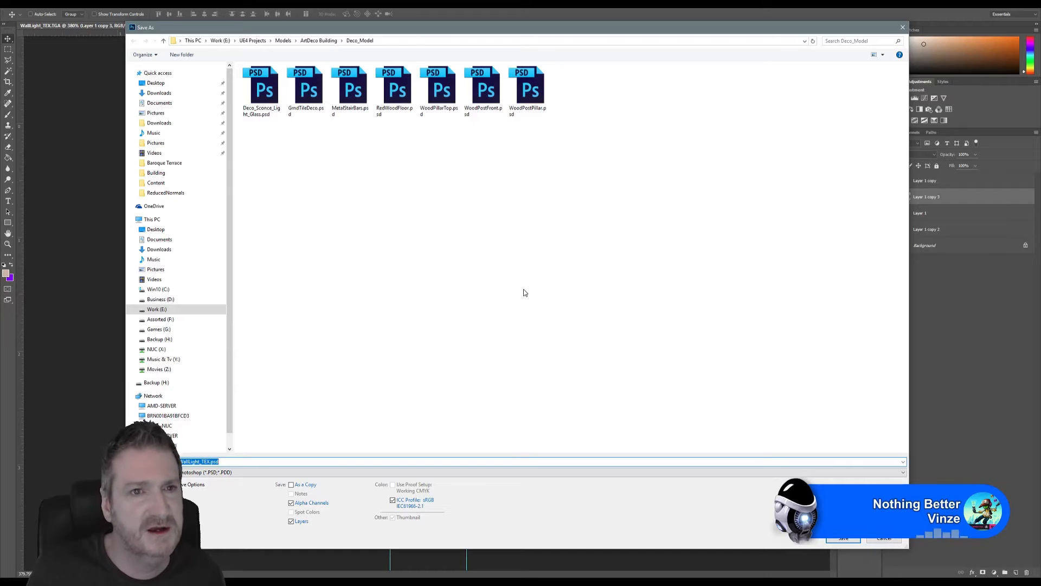
{"action": "left_click", "coordinate": [278, 473]}
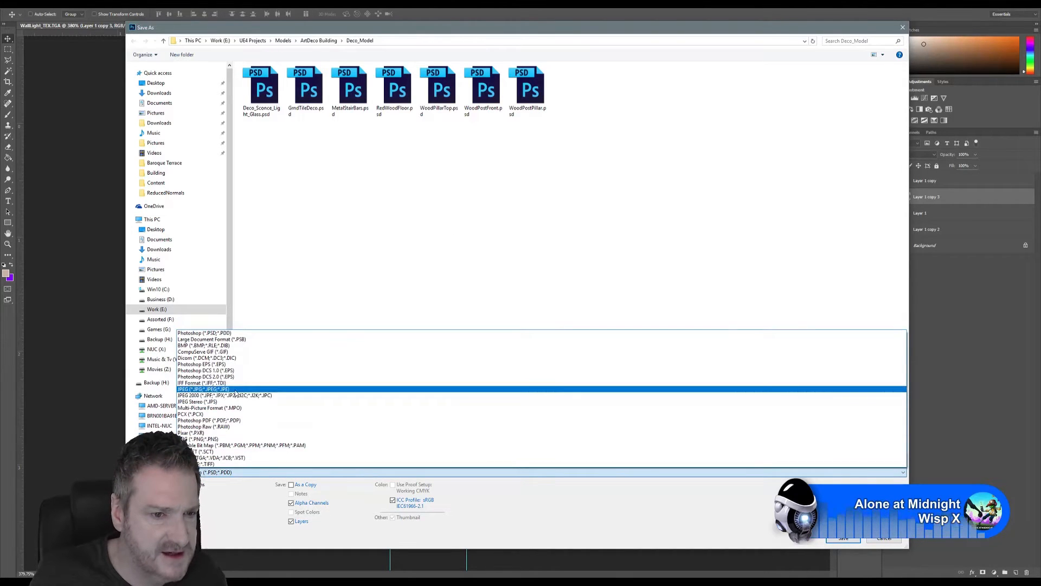
{"action": "left_click", "coordinate": [235, 391]}
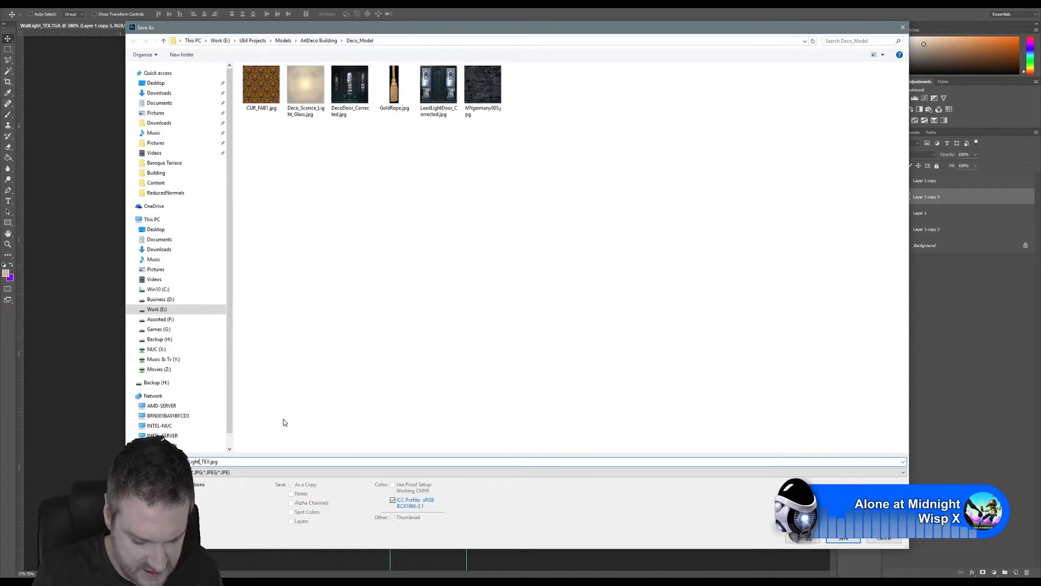
{"action": "type", "text": "_FIX"}
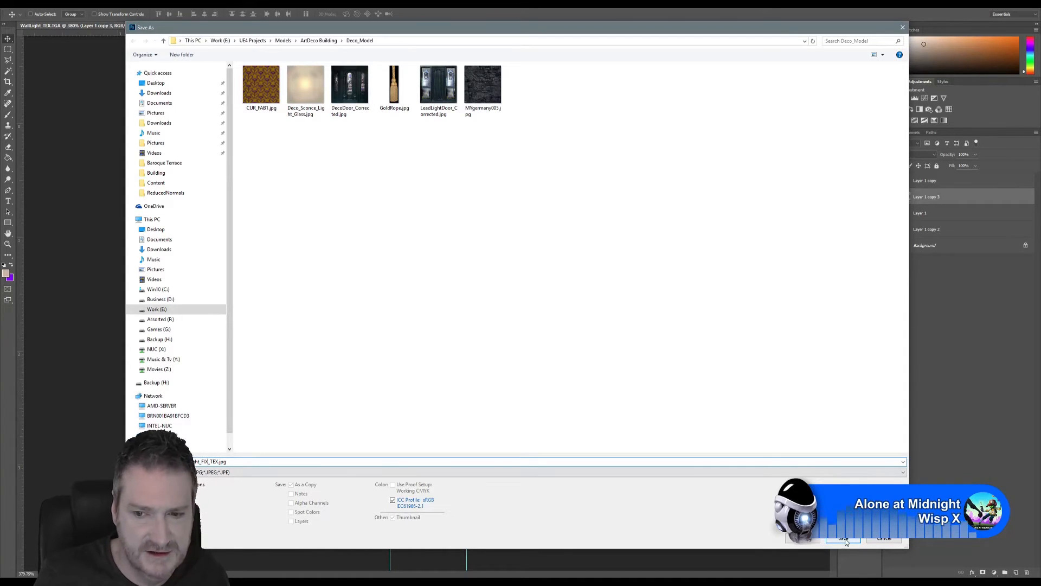
{"action": "key", "text": "Return"}
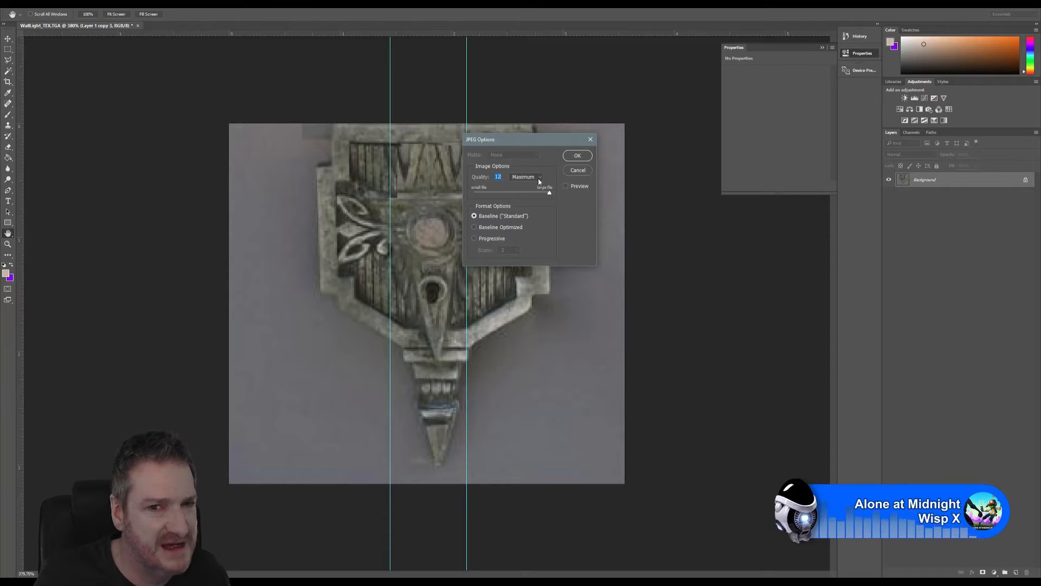
Try the lowest JPEG quality, set it back to 12 (Maximum) and finish the export with the Baseline ("Standard") format.
{"action": "left_click_drag", "start_coordinate": [550, 193], "coordinate": [475, 194]}
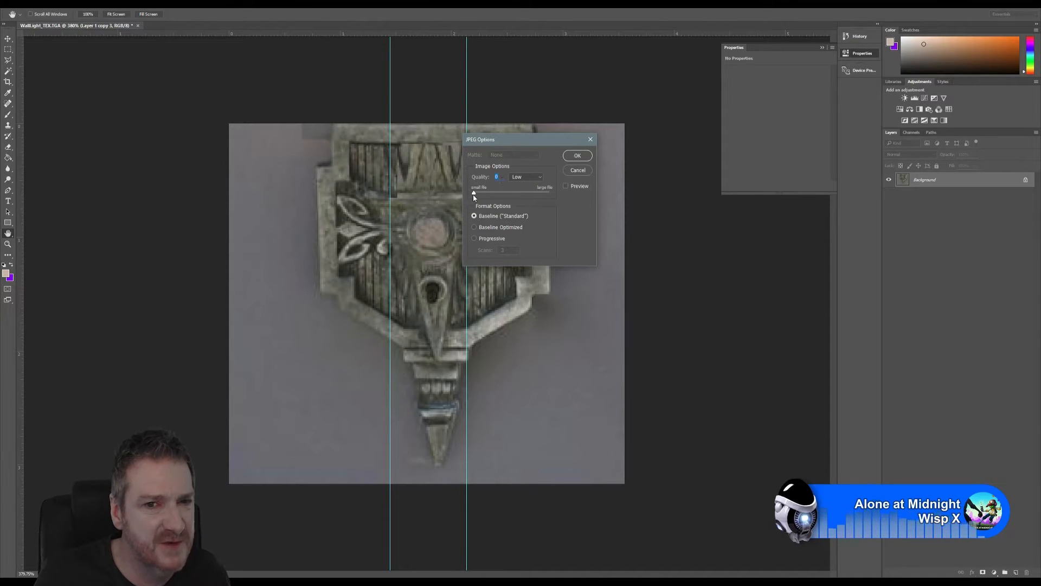
{"action": "left_click_drag", "start_coordinate": [533, 196], "coordinate": [558, 194]}
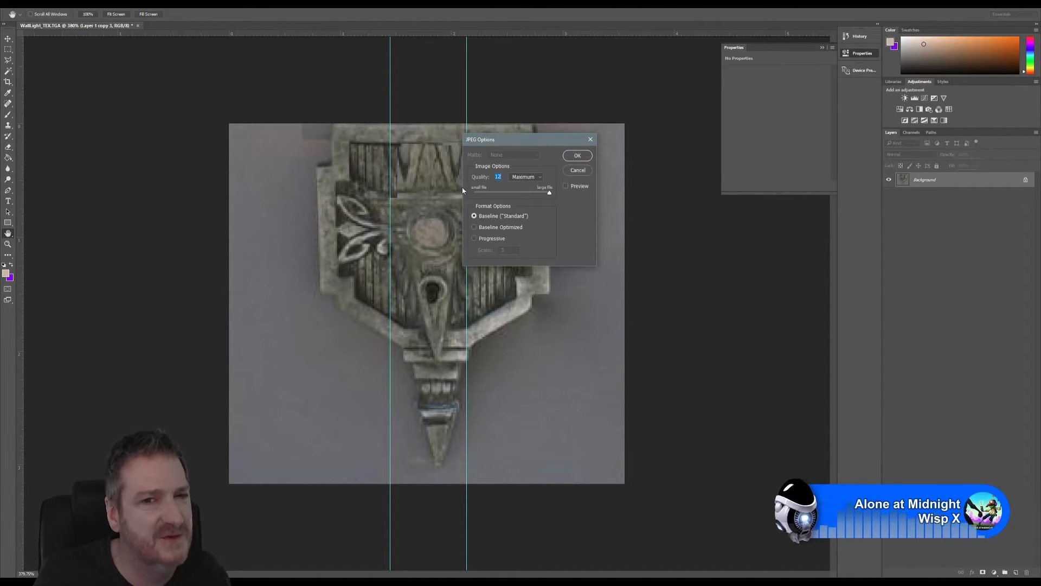
{"action": "left_click", "coordinate": [578, 157]}
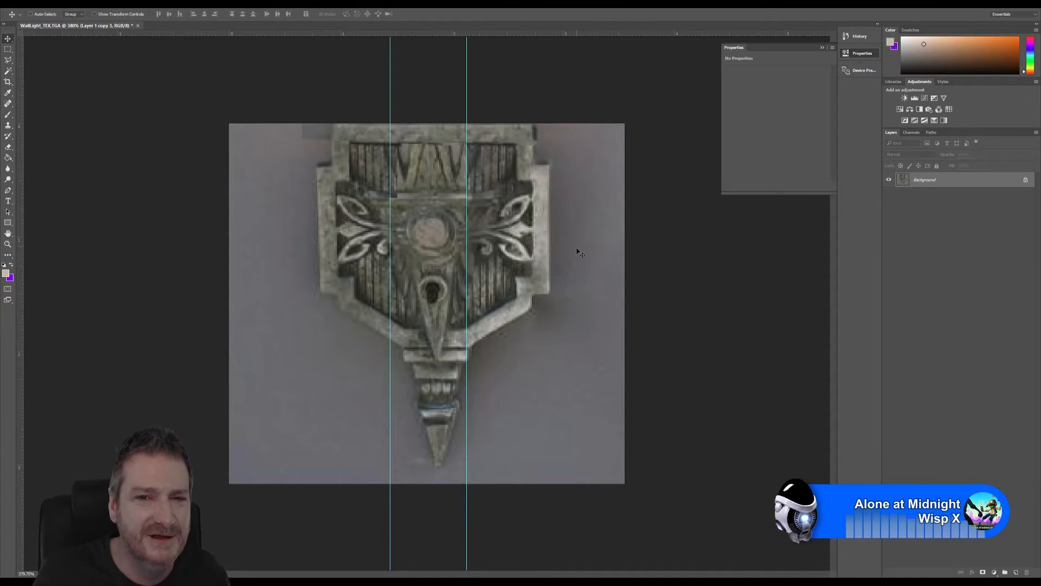
Switch to 3ds Max and add a new Standard material below the existing nodes in the Slate Material Editor.
{"action": "left_click", "coordinate": [1000, 4]}
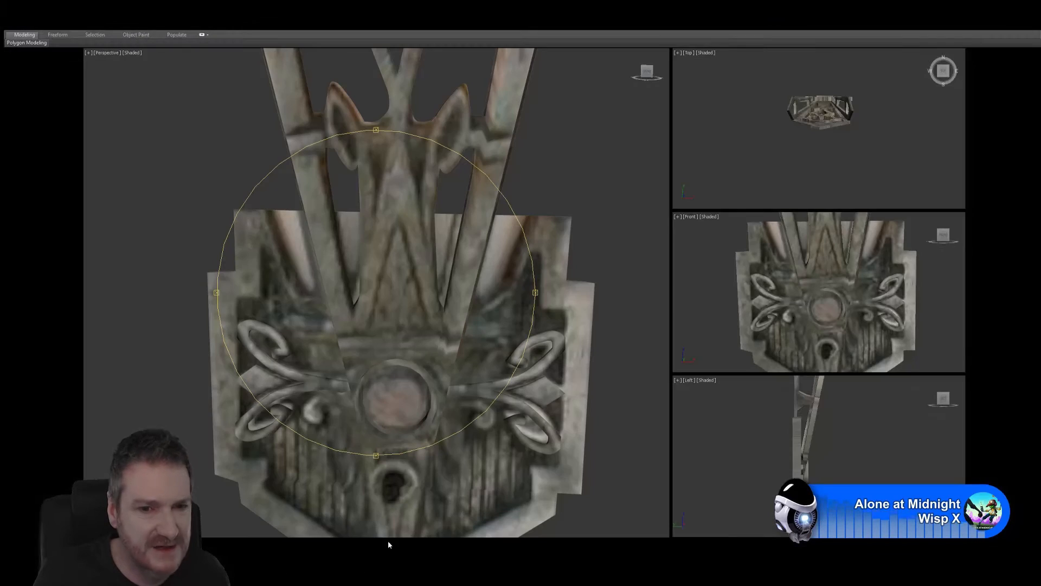
{"action": "left_click", "coordinate": [504, 23]}
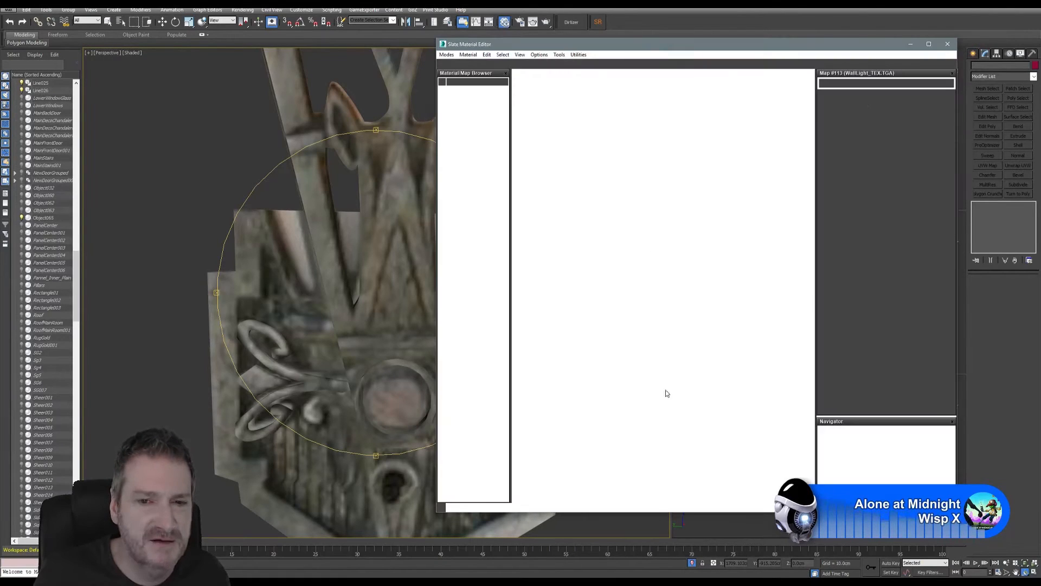
{"action": "middle_click_drag", "start_coordinate": [673, 433], "coordinate": [722, 110]}
{"action": "middle_click_drag", "start_coordinate": [750, 394], "coordinate": [702, 108]}
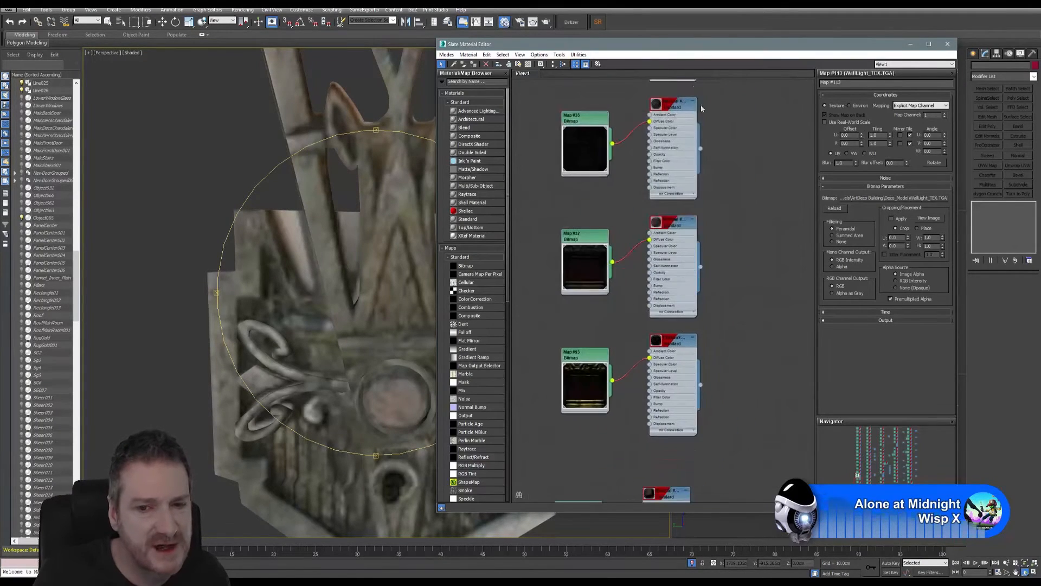
{"action": "middle_click_drag", "start_coordinate": [690, 375], "coordinate": [687, 70]}
{"action": "middle_click_drag", "start_coordinate": [703, 308], "coordinate": [720, 264]}
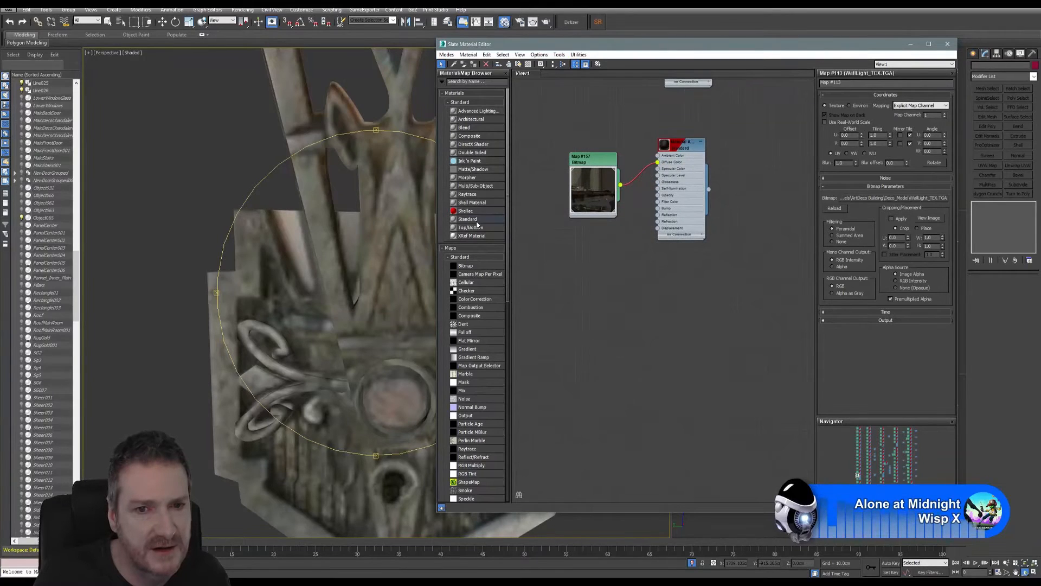
{"action": "left_click_drag", "start_coordinate": [476, 219], "coordinate": [685, 293]}
Add a Bitmap map beside the new material, loading WallLight_FIX_TEX.jpg from the Deco_Model folder.
{"action": "left_click_drag", "start_coordinate": [484, 266], "coordinate": [592, 301]}
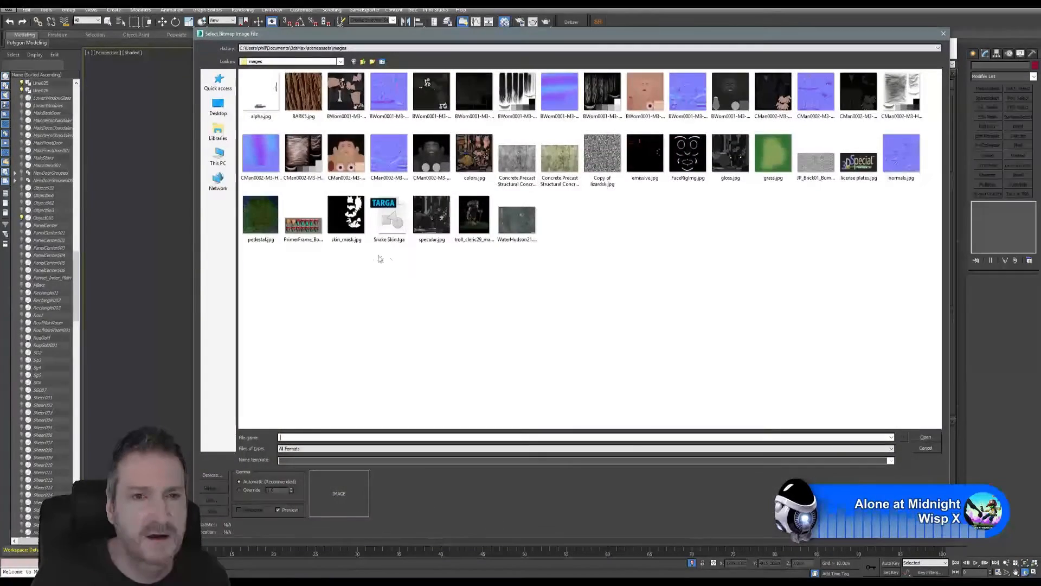
{"action": "left_click", "coordinate": [311, 48]}
{"action": "left_click", "coordinate": [312, 60]}
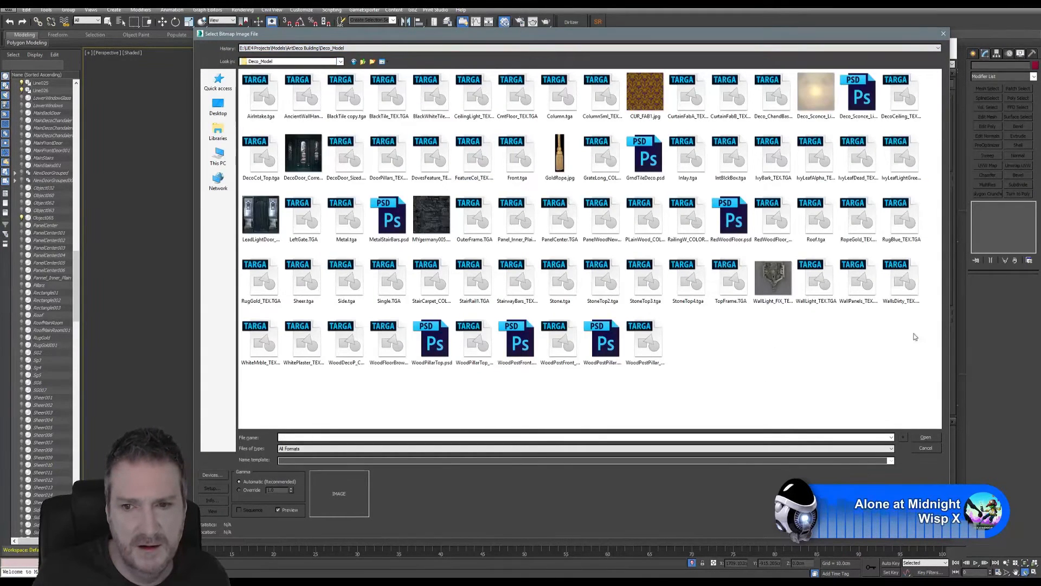
{"action": "left_click", "coordinate": [864, 283]}
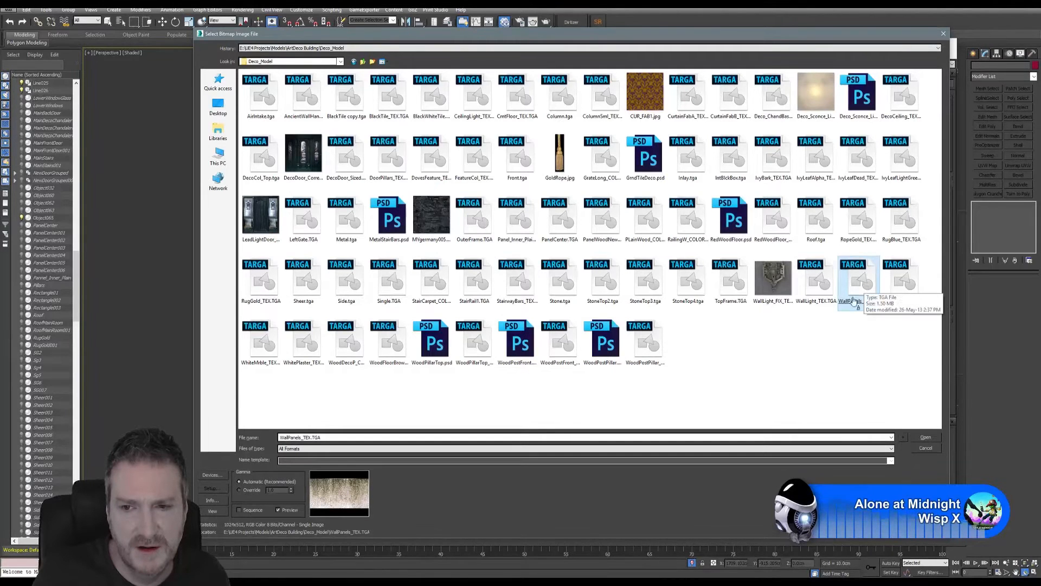
{"action": "left_click", "coordinate": [817, 279]}
{"action": "left_click", "coordinate": [772, 280]}
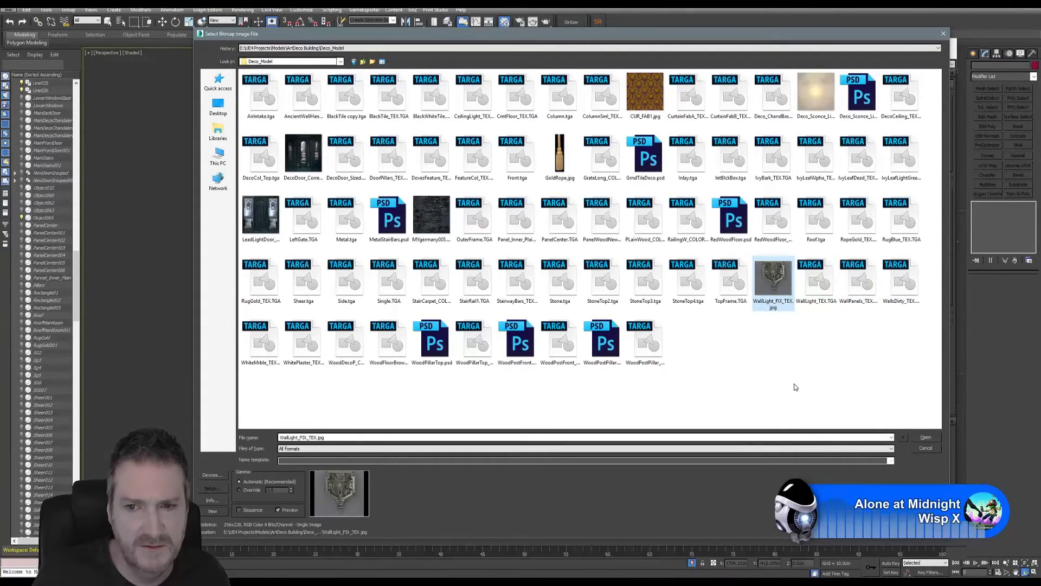
{"action": "key", "text": "Return"}
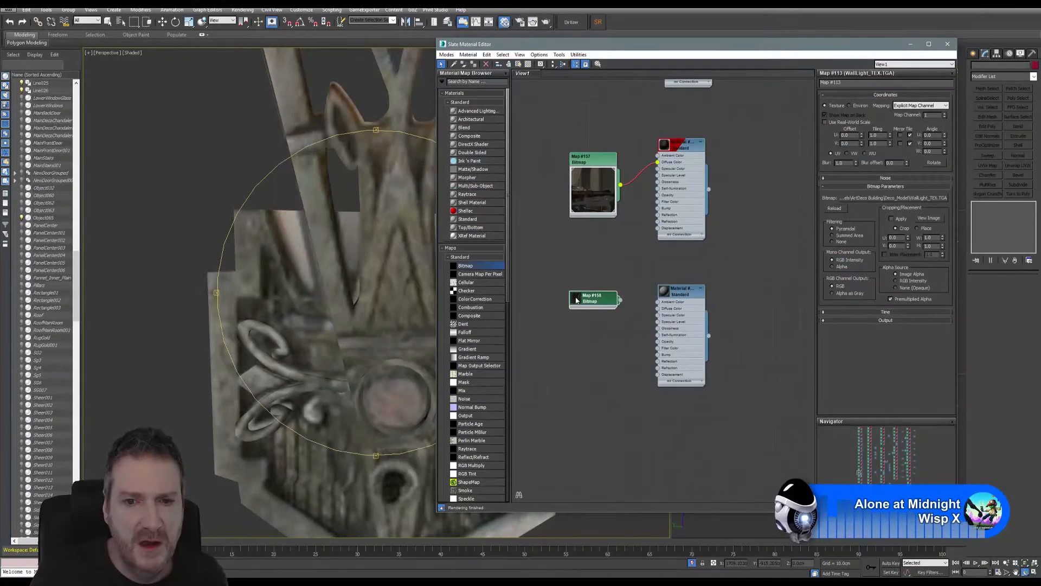
Connect the bitmap to the new material's Diffuse Color and enable its shaded, then realistic, display in the viewport.
{"action": "left_click_drag", "start_coordinate": [638, 324], "coordinate": [658, 309]}
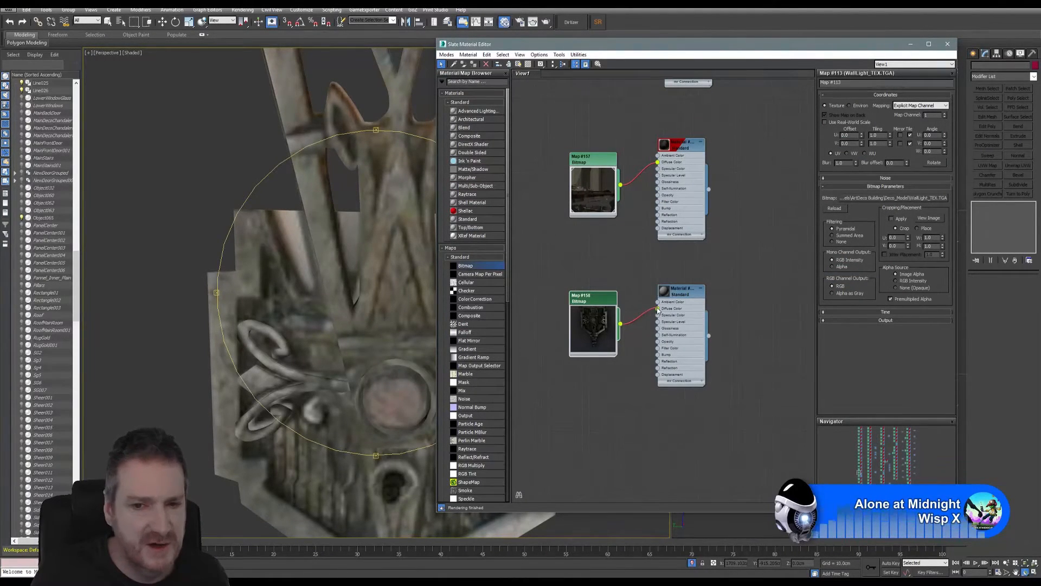
{"action": "right_click", "coordinate": [682, 296]}
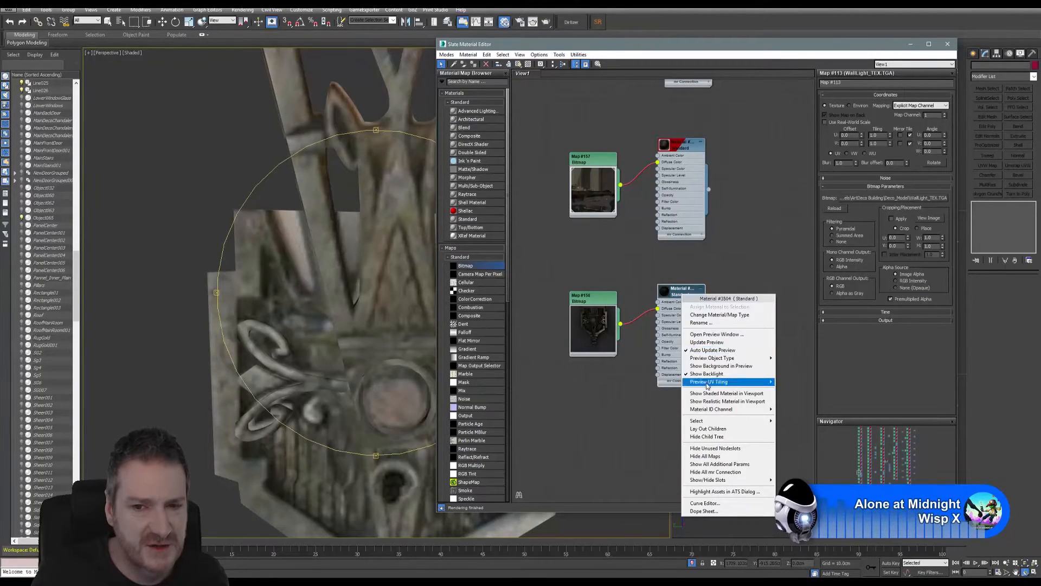
{"action": "left_click", "coordinate": [721, 394]}
{"action": "right_click", "coordinate": [682, 295]}
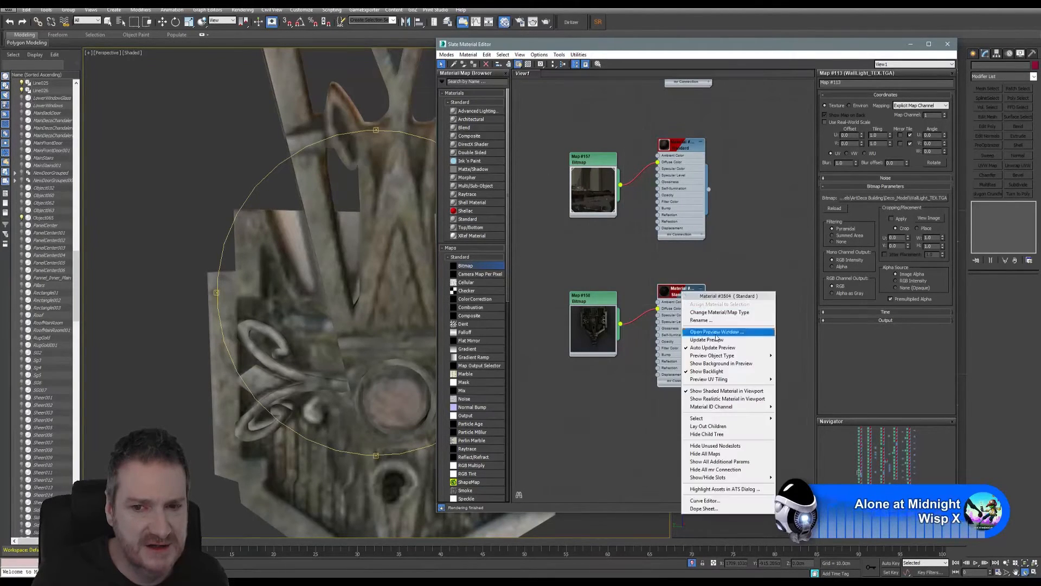
{"action": "left_click", "coordinate": [724, 397]}
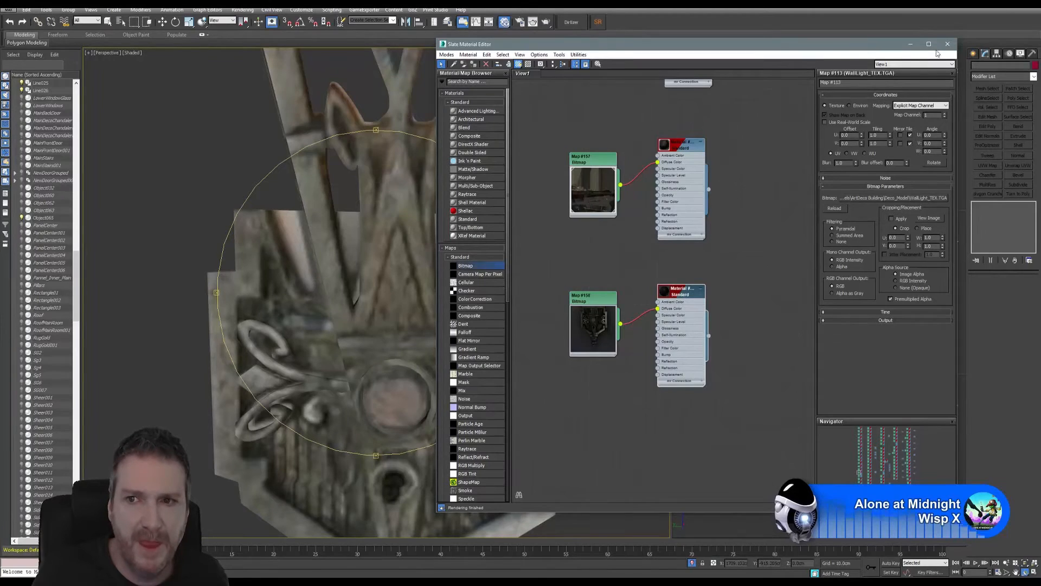
Select the wall light's base plate and add a single Unwrap UVW modifier above its Editable Mesh.
{"action": "left_click", "coordinate": [947, 44]}
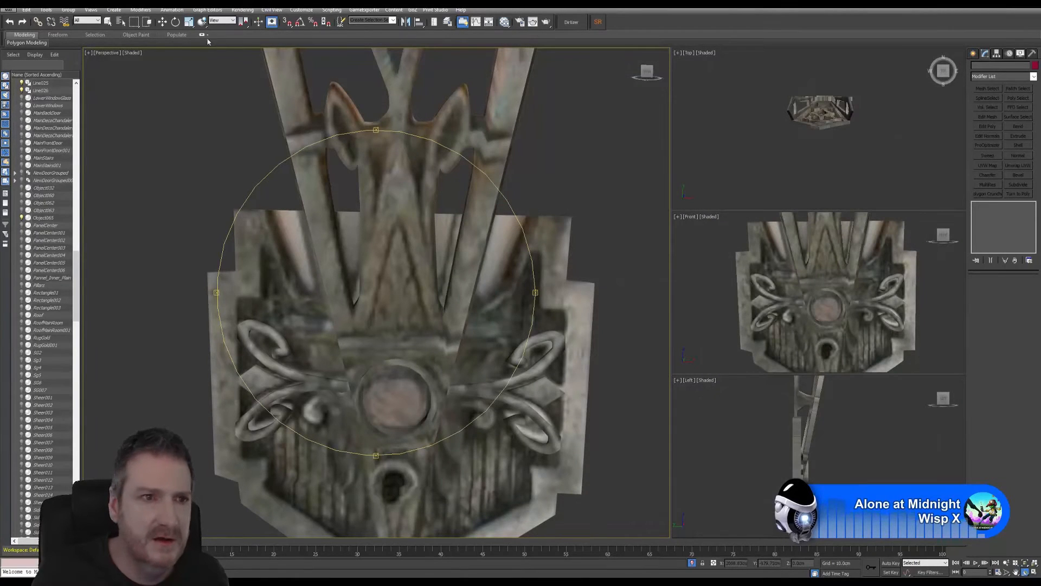
{"action": "left_click", "coordinate": [107, 20]}
{"action": "left_click", "coordinate": [570, 301]}
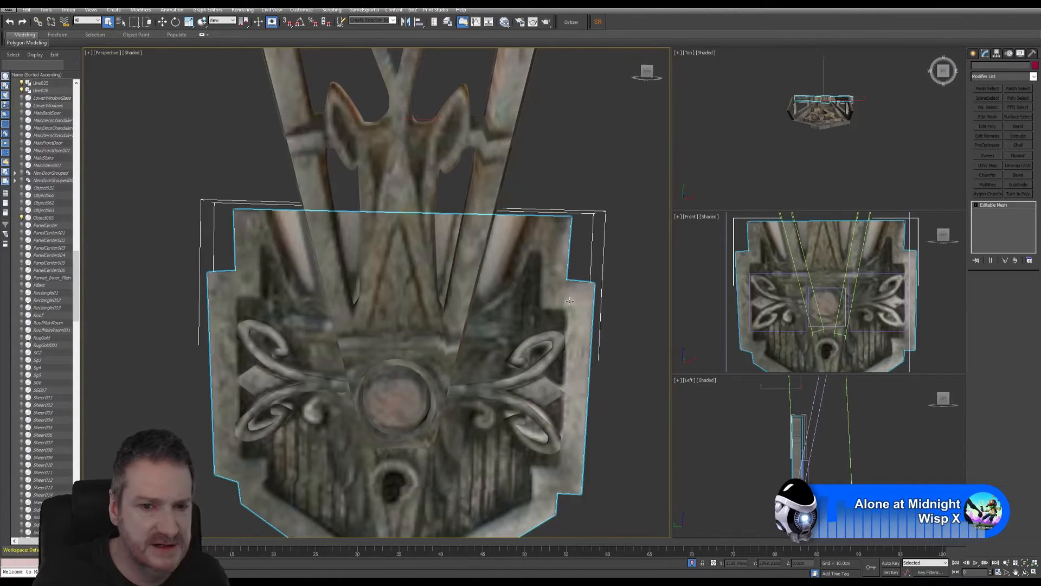
{"action": "middle_click_drag", "start_coordinate": [623, 251], "coordinate": [612, 226]}
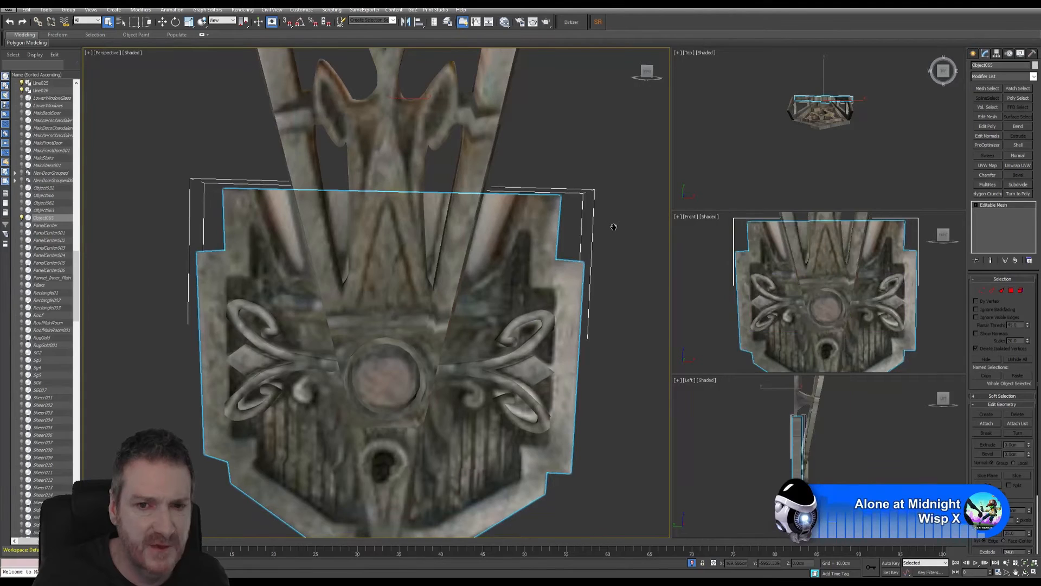
{"action": "left_click", "coordinate": [1018, 165]}
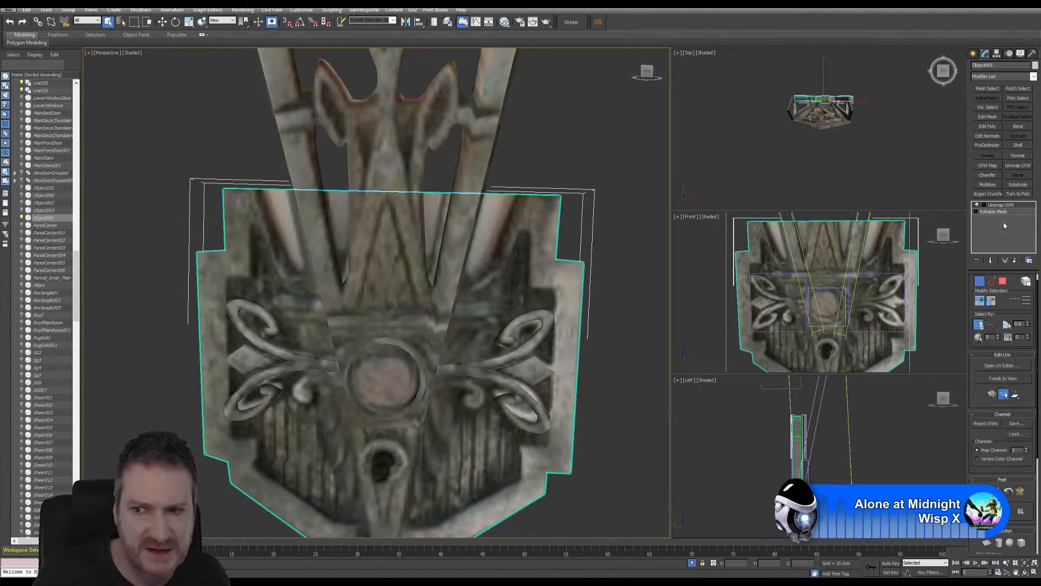
{"action": "left_click", "coordinate": [1017, 166]}
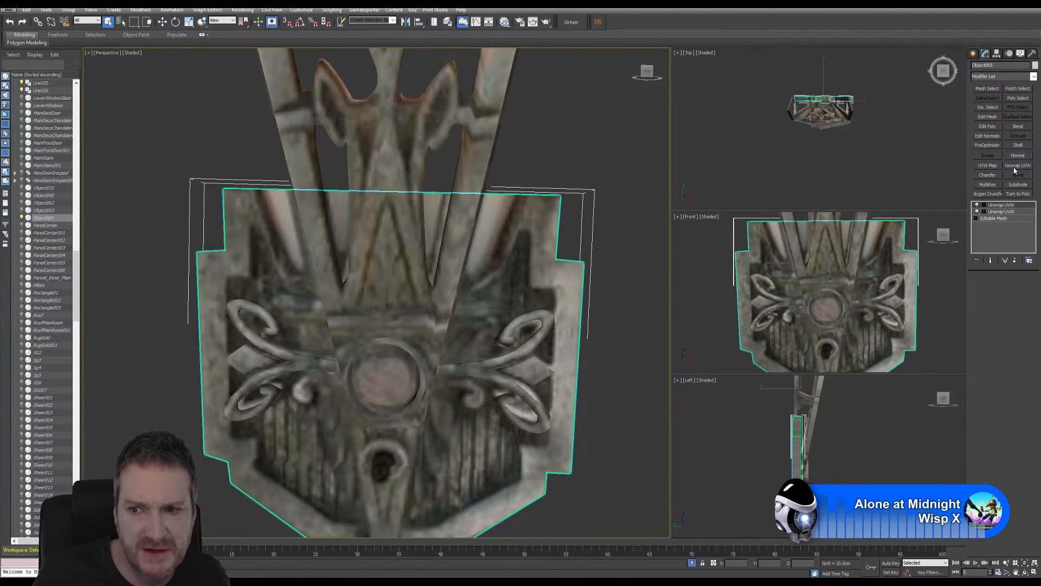
{"action": "left_click", "coordinate": [1015, 261]}
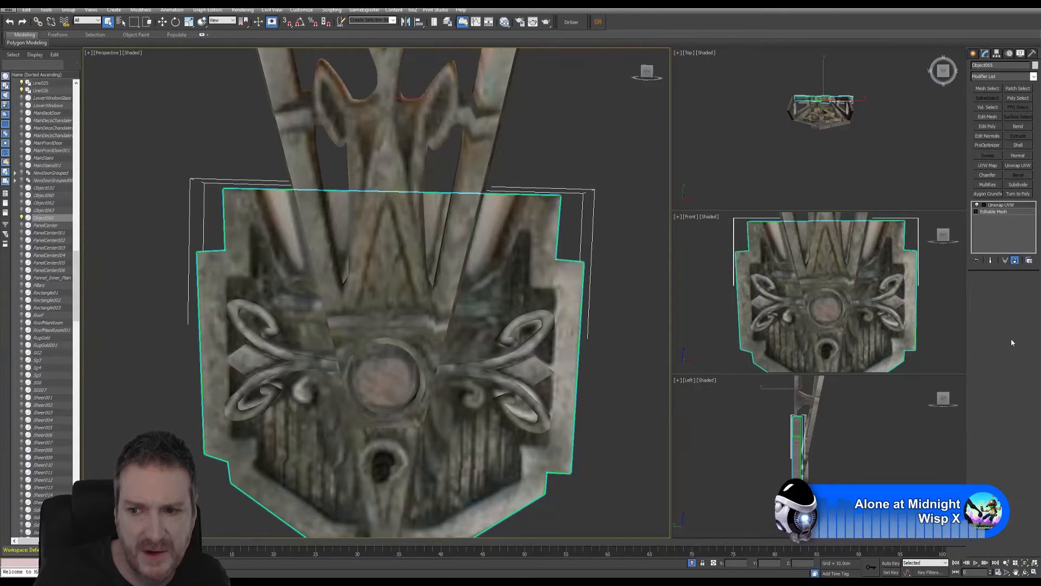
Assign the new Standard material carrying WallLight_FIX_TEX.jpg to the selected base plate.
{"action": "left_click", "coordinate": [993, 366]}
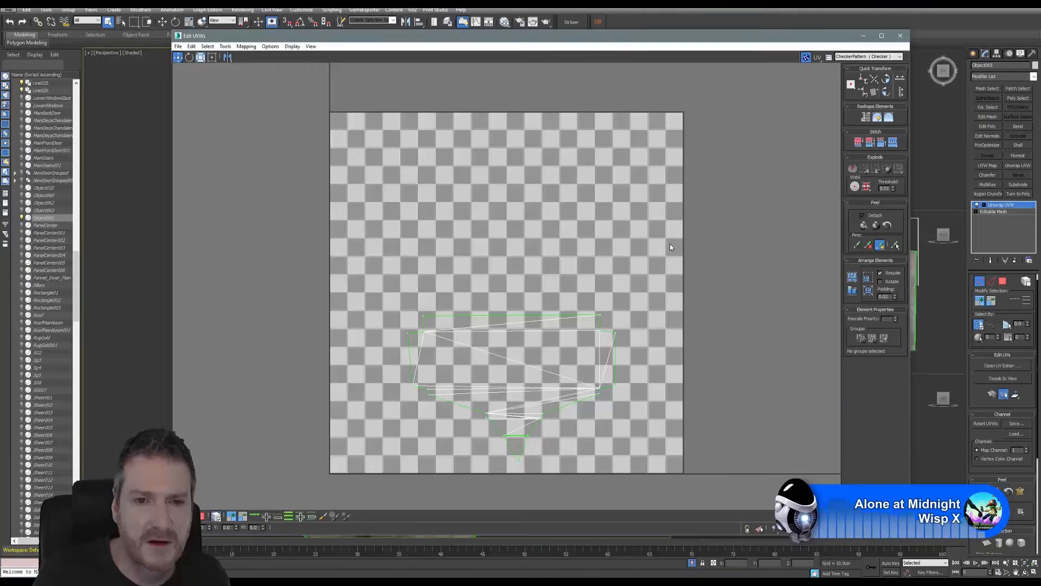
{"action": "left_click", "coordinate": [900, 35]}
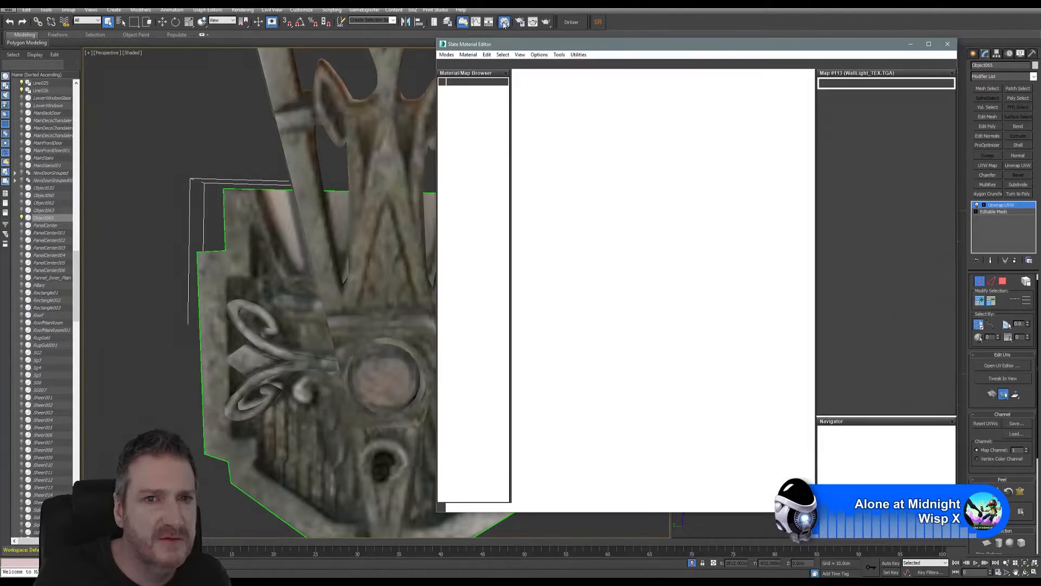
{"action": "left_click", "coordinate": [504, 22]}
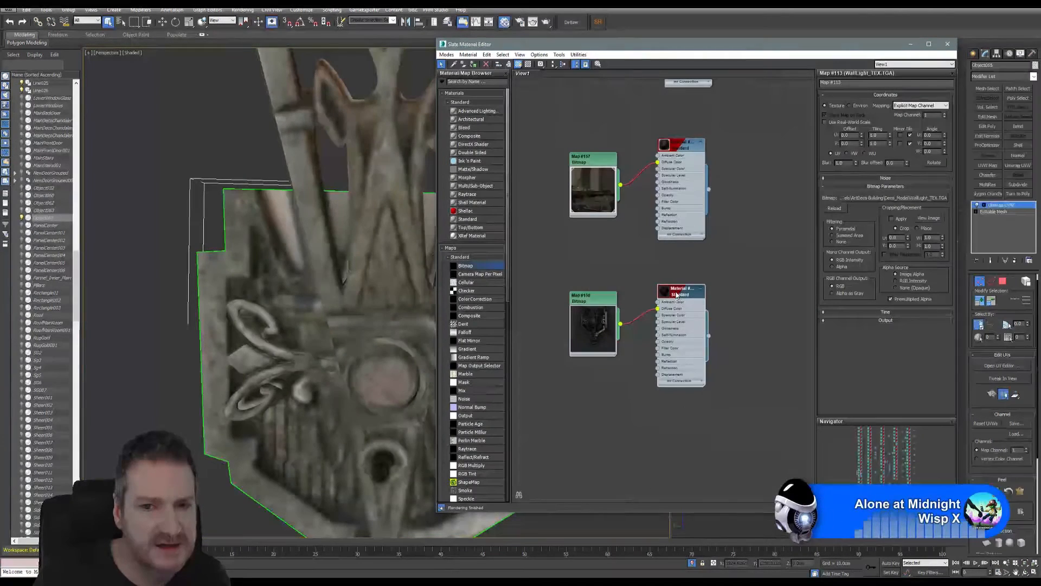
{"action": "right_click", "coordinate": [678, 294]}
{"action": "left_click", "coordinate": [699, 306]}
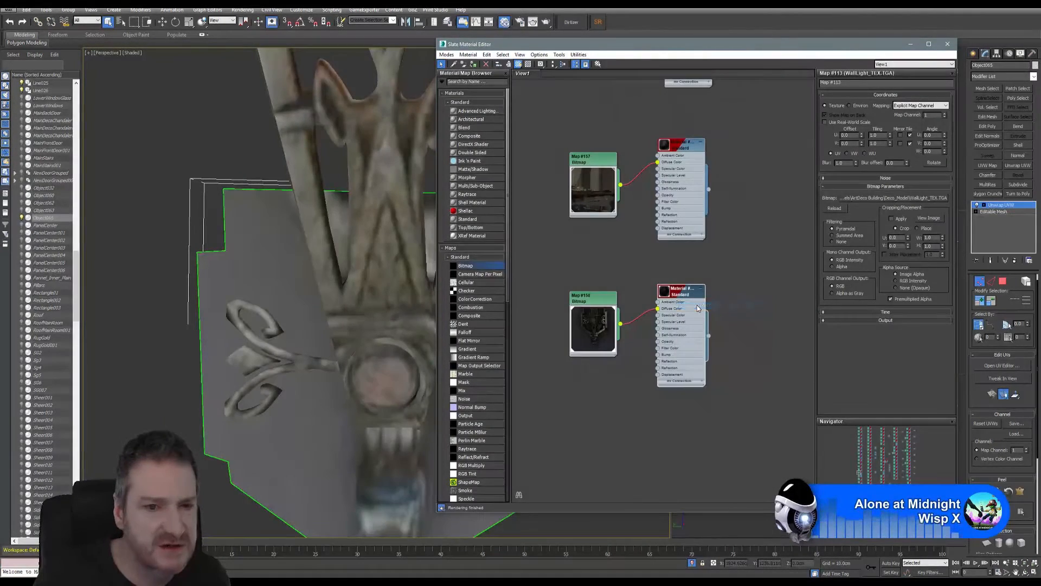
{"action": "left_click", "coordinate": [948, 44]}
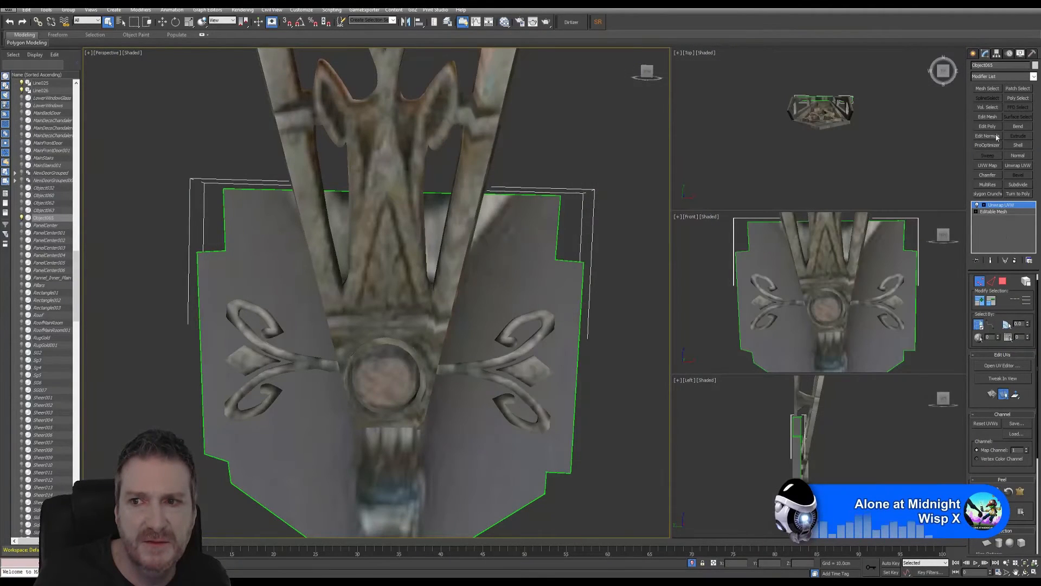
Replace the Unwrap UVW modifier with a fresh one and show WallLight_FIX_TEX.jpg behind the UVs in the UV editor.
{"action": "left_click", "coordinate": [1015, 260]}
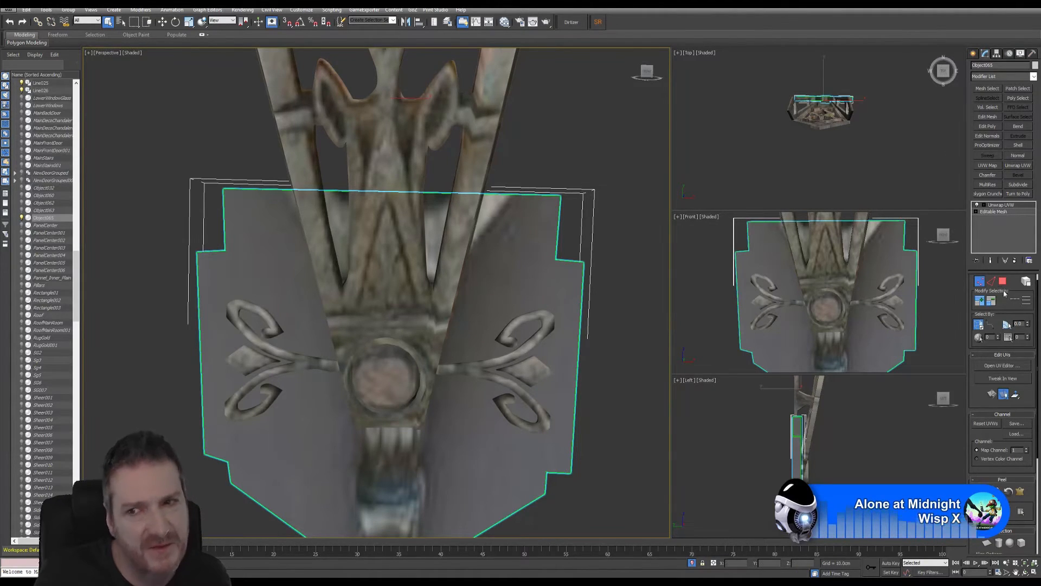
{"action": "left_click", "coordinate": [1001, 367]}
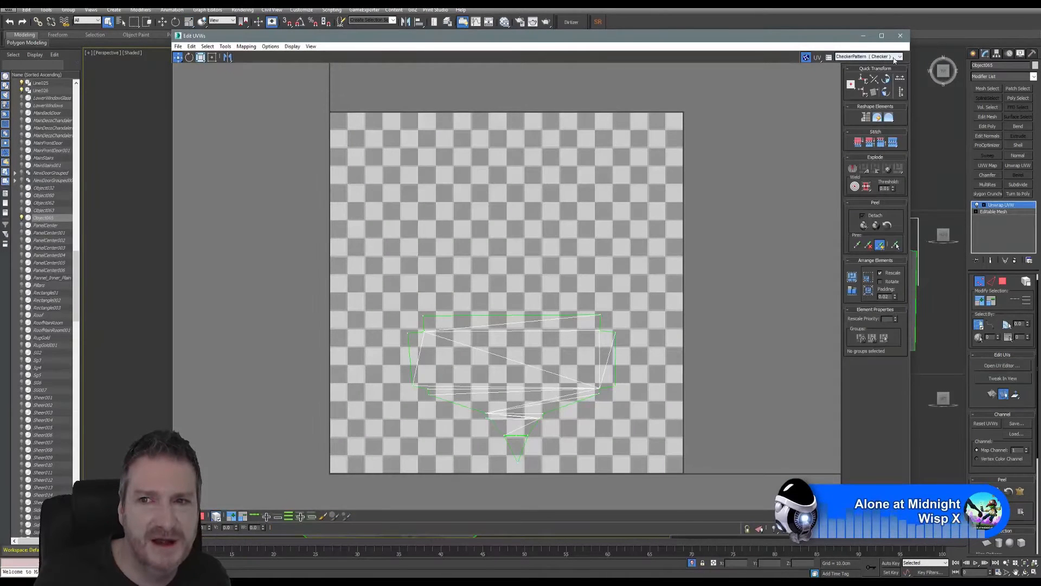
{"action": "left_click", "coordinate": [898, 57]}
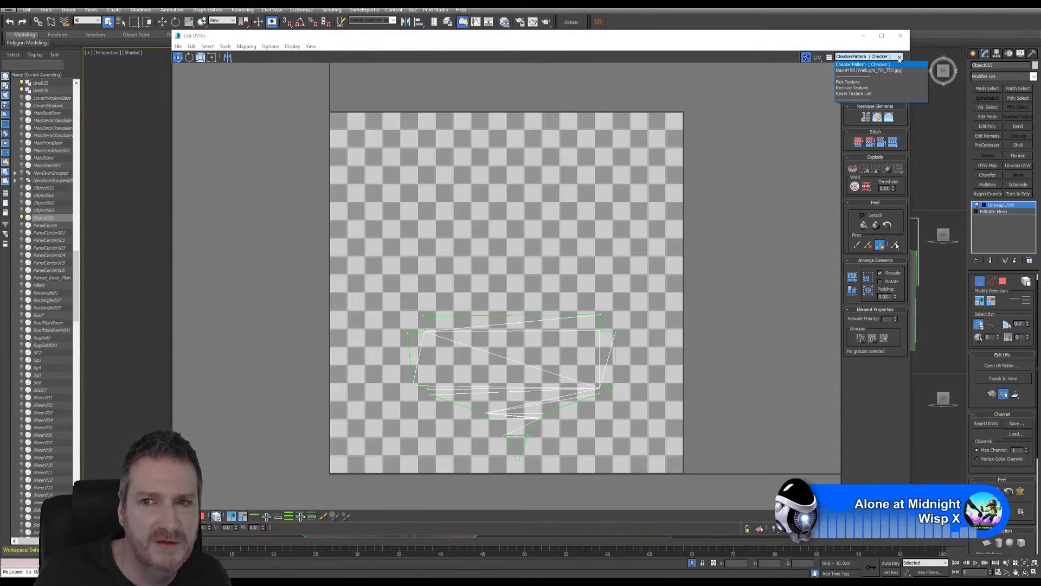
{"action": "left_click", "coordinate": [873, 71]}
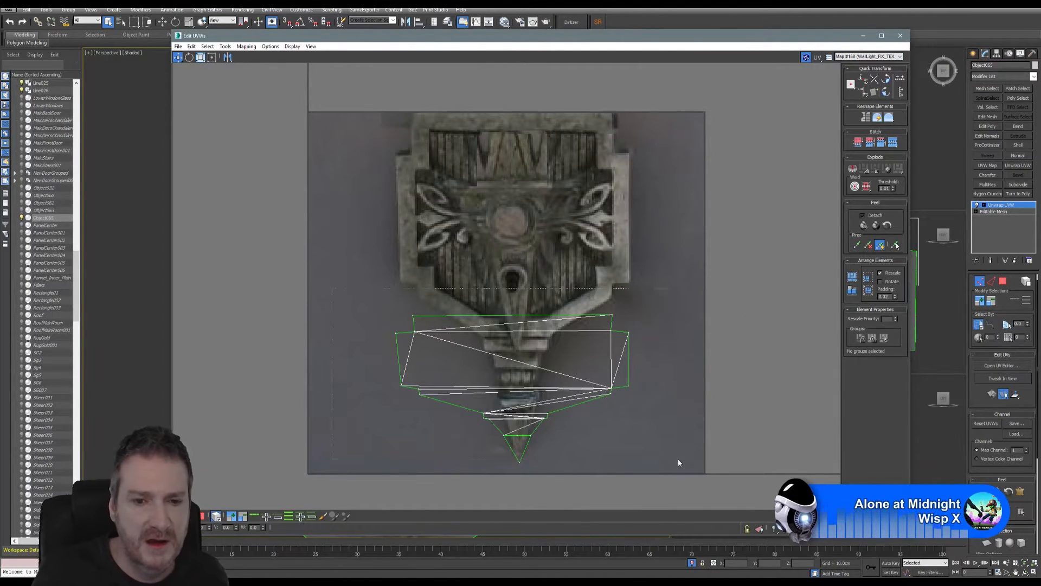
Select all the base's UV polygons and move them up until their upper edge meets the plate's upper edge in the texture.
{"action": "left_click_drag", "start_coordinate": [678, 459], "coordinate": [679, 459]}
{"action": "left_click", "coordinate": [1003, 281]}
{"action": "left_click_drag", "start_coordinate": [335, 271], "coordinate": [685, 480]}
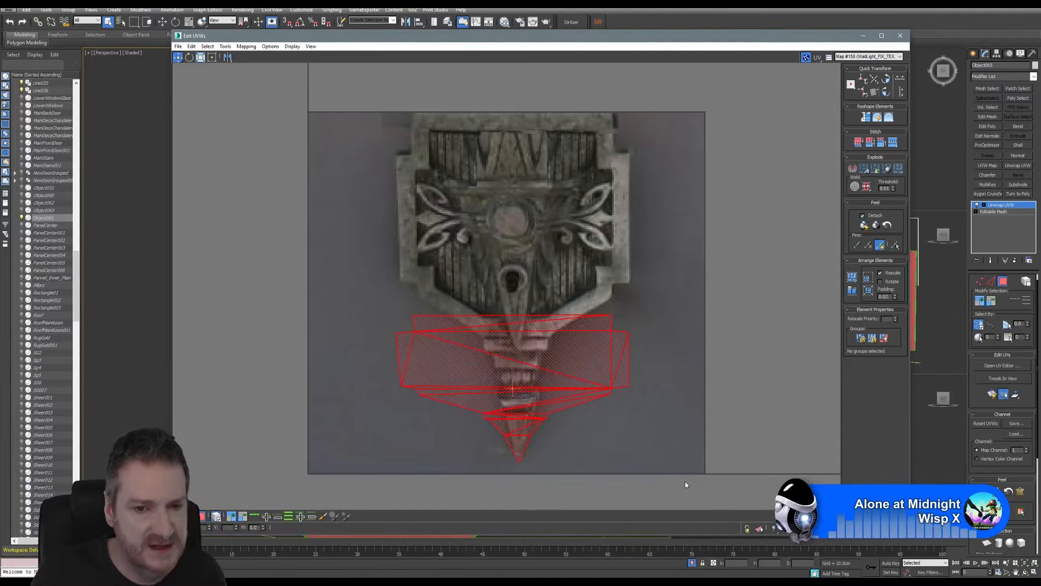
{"action": "left_click", "coordinate": [200, 57]}
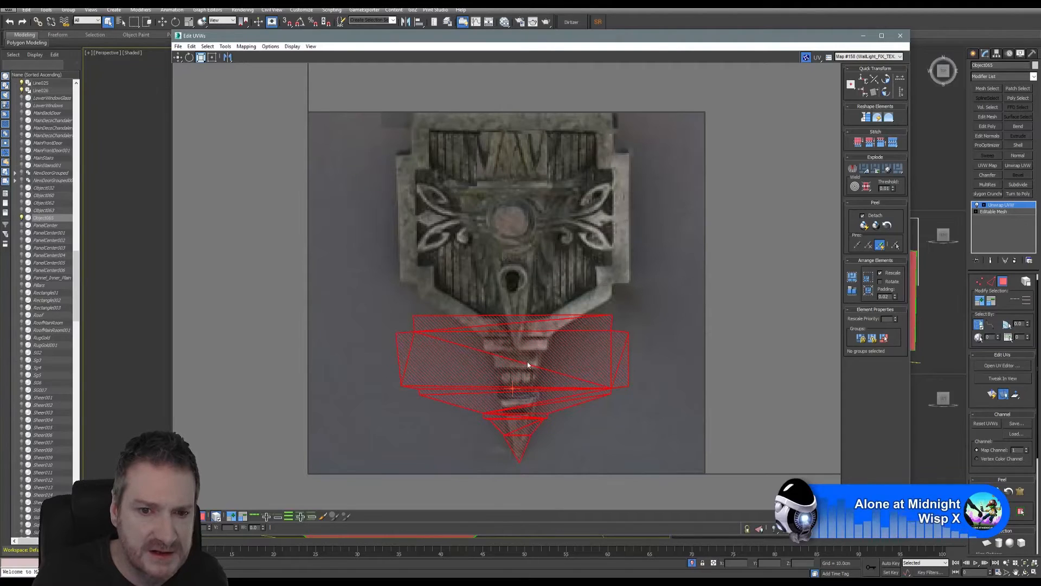
{"action": "left_click_drag", "start_coordinate": [528, 365], "coordinate": [516, 237]}
{"action": "left_click", "coordinate": [177, 57]}
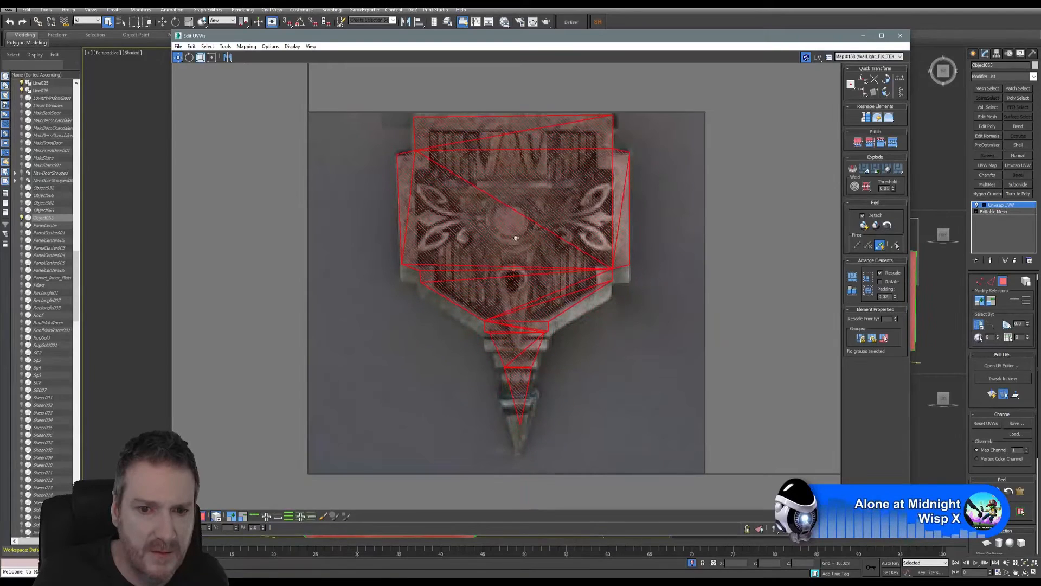
Scale the selected UV polygons vertically to match the height of the plate and its pointed tip in the texture.
{"action": "left_click", "coordinate": [200, 57]}
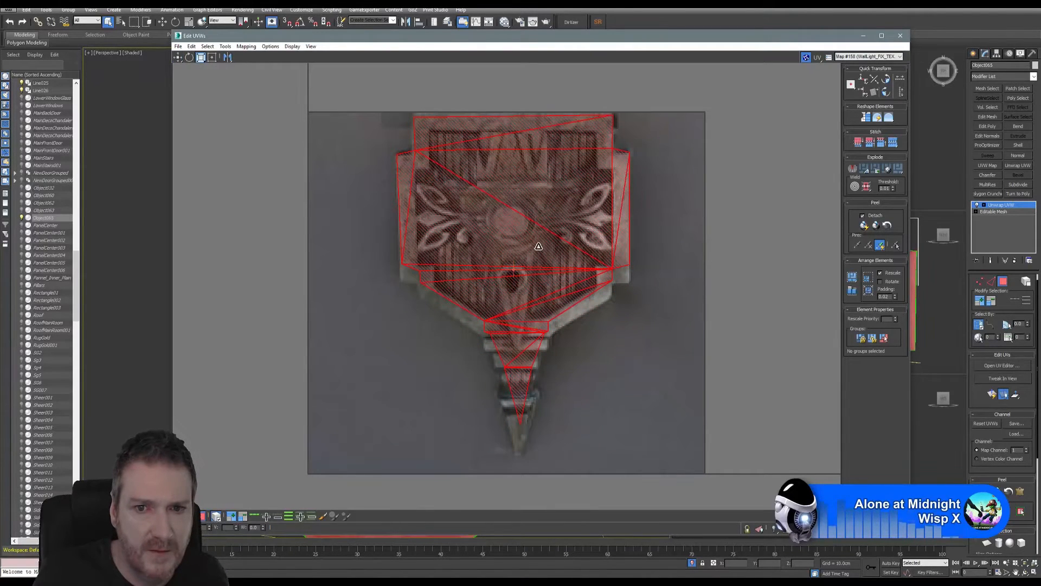
{"action": "left_click_drag", "start_coordinate": [539, 241], "coordinate": [564, 250]}
{"action": "left_click", "coordinate": [177, 57]}
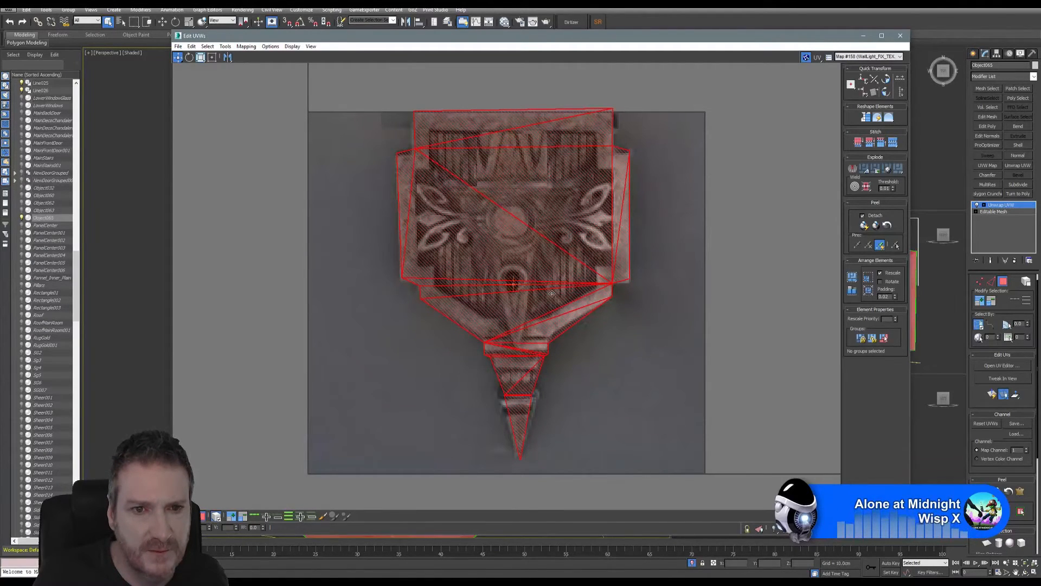
{"action": "left_click", "coordinate": [201, 57]}
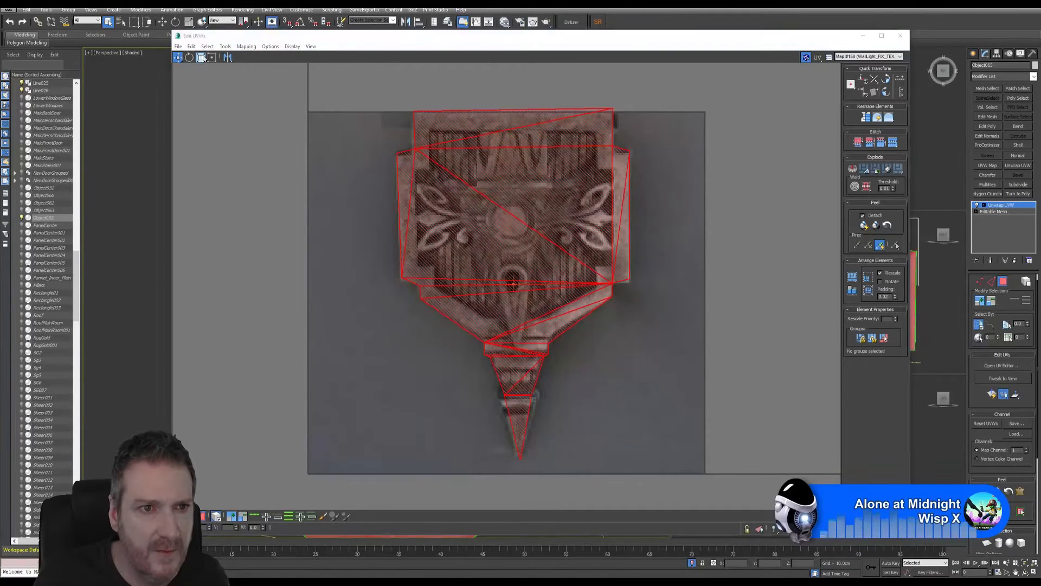
{"action": "scroll", "coordinate": [500, 237], "scroll_direction": "up", "scroll_amount": 2}
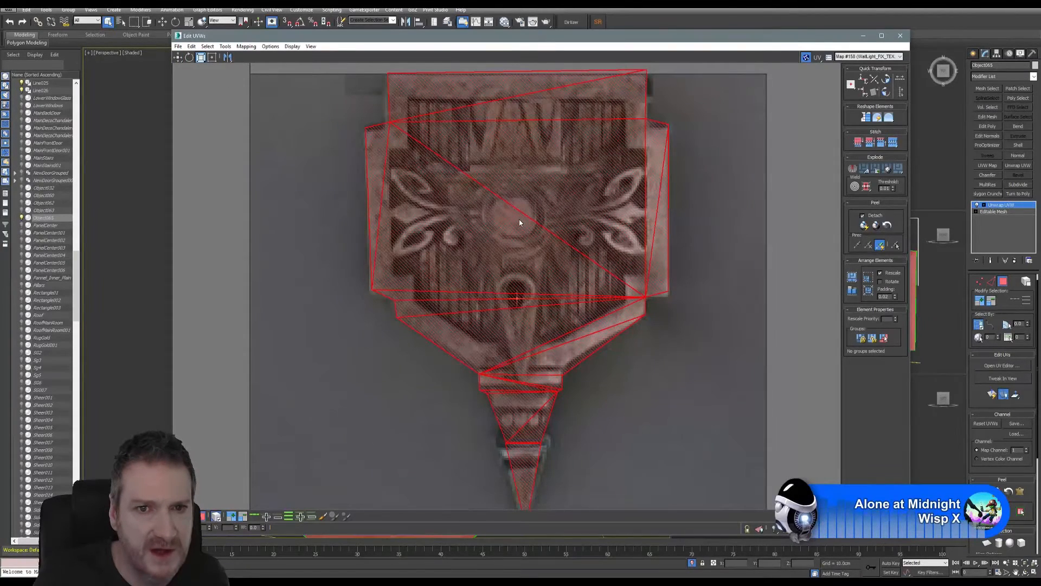
{"action": "left_click_drag", "start_coordinate": [519, 219], "coordinate": [518, 221], "text": "shift"}
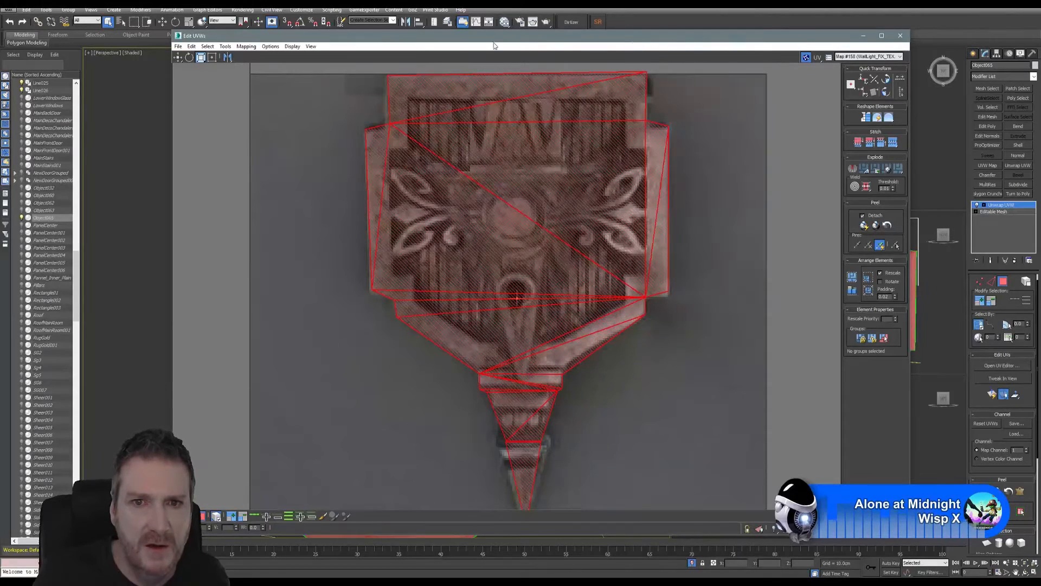
Deselect the UV polygons and inspect the texture's fit on the base plate in the Perspective viewport.
{"action": "left_click_drag", "start_coordinate": [494, 38], "coordinate": [751, 52]}
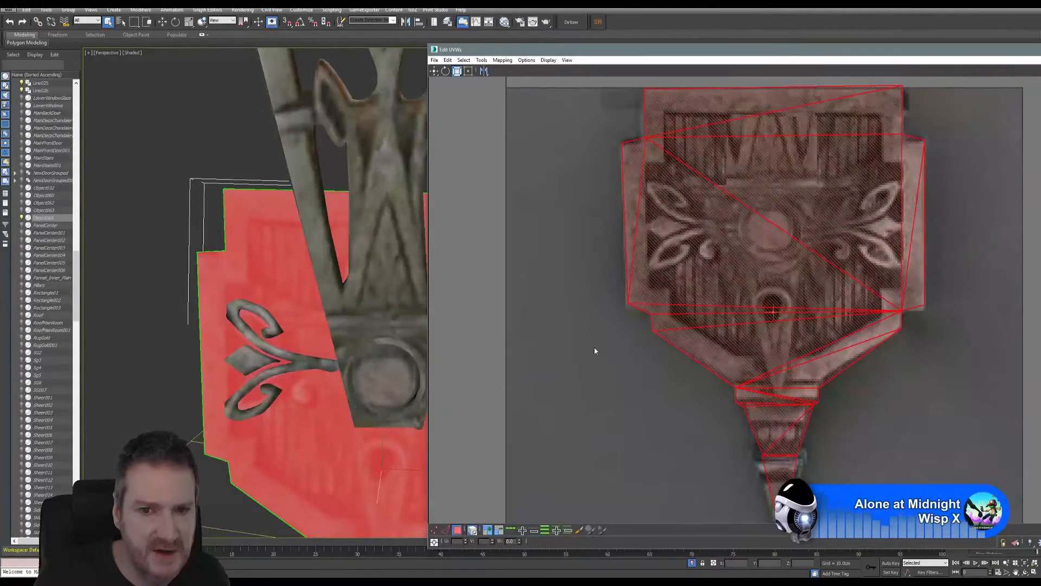
{"action": "left_click", "coordinate": [594, 348]}
{"action": "middle_click_drag", "start_coordinate": [304, 292], "coordinate": [259, 288]}
{"action": "scroll", "coordinate": [237, 274], "scroll_direction": "down", "scroll_amount": 3}
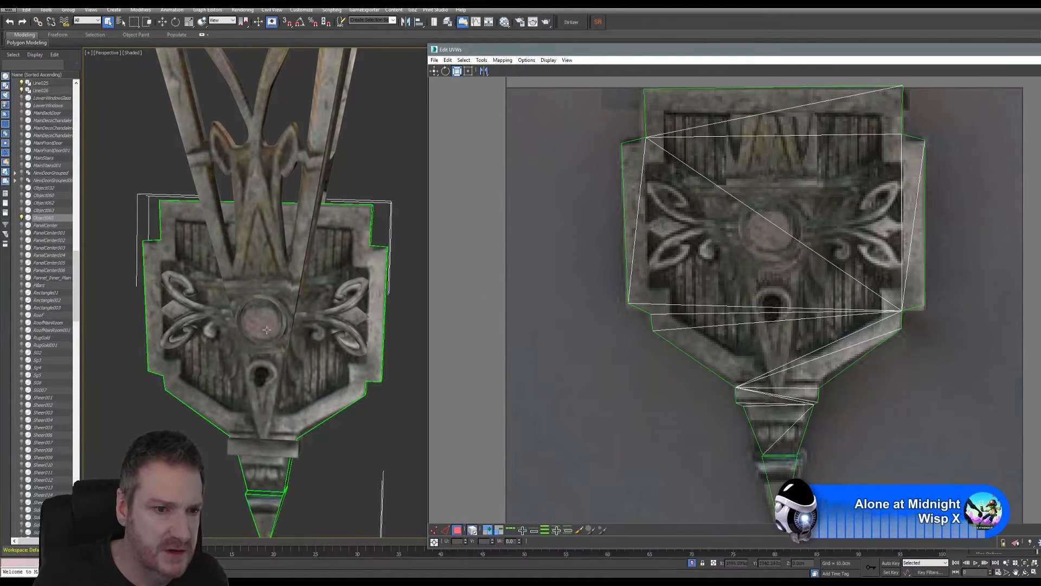
{"action": "left_click", "coordinate": [1025, 572]}
{"action": "mouse_move", "coordinate": [275, 334]}
{"action": "left_mouse_down"}
{"action": "mouse_move", "coordinate": [245, 329]}
{"action": "mouse_move", "coordinate": [286, 332]}
{"action": "left_mouse_up"}
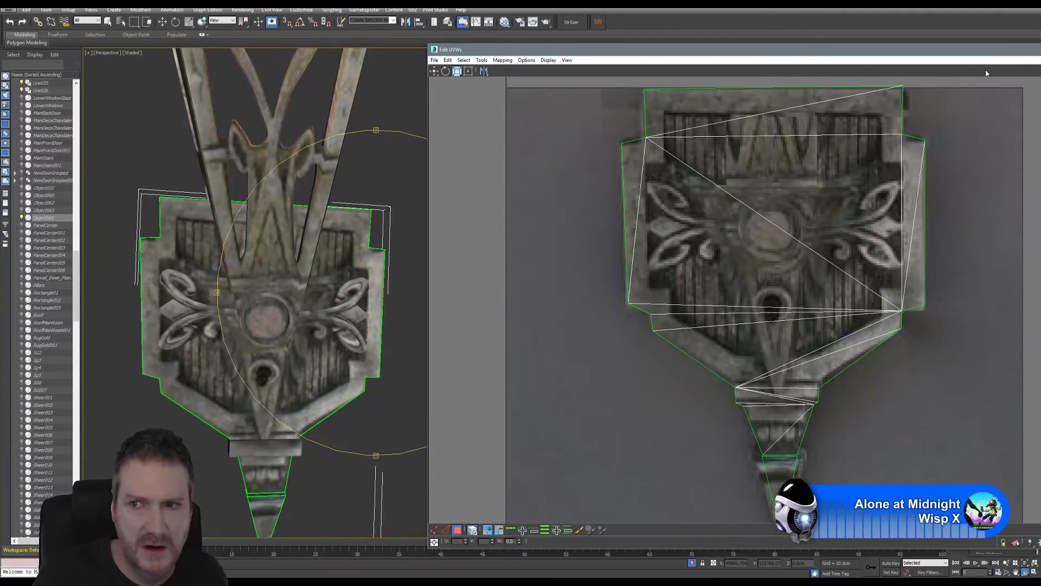
Switch the UV editor to vertex selection and select the two outermost lower corner vertices of the plate's wide section.
{"action": "left_click_drag", "start_coordinate": [1001, 52], "coordinate": [894, 41]}
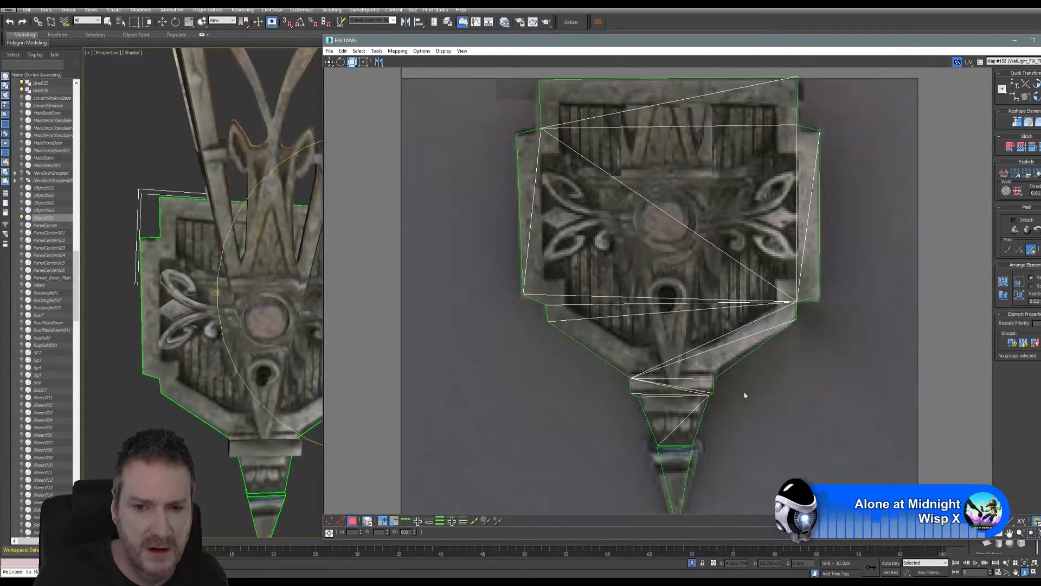
{"action": "left_click", "coordinate": [331, 520]}
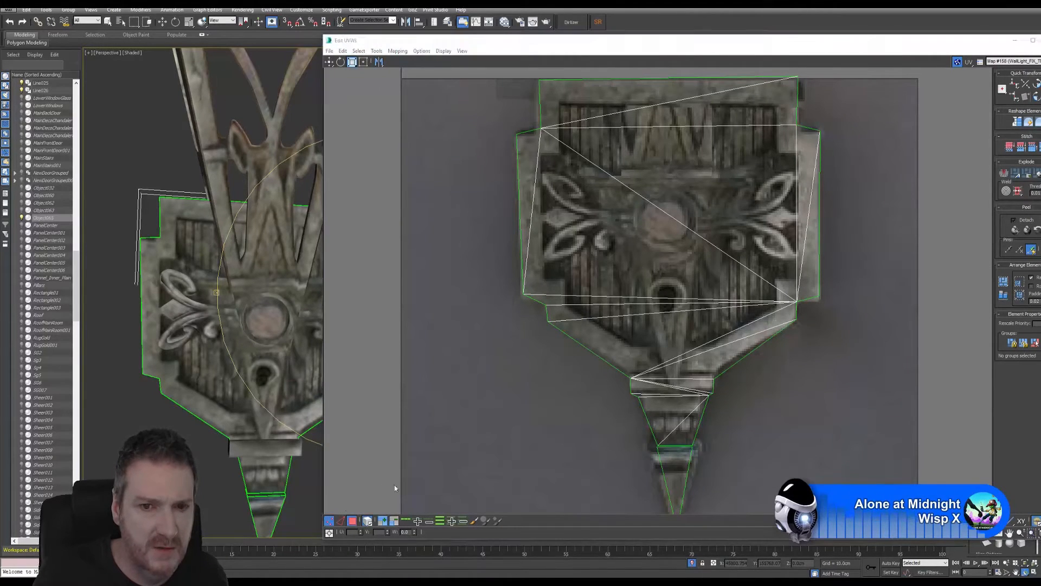
{"action": "left_click_drag", "start_coordinate": [816, 320], "coordinate": [852, 348]}
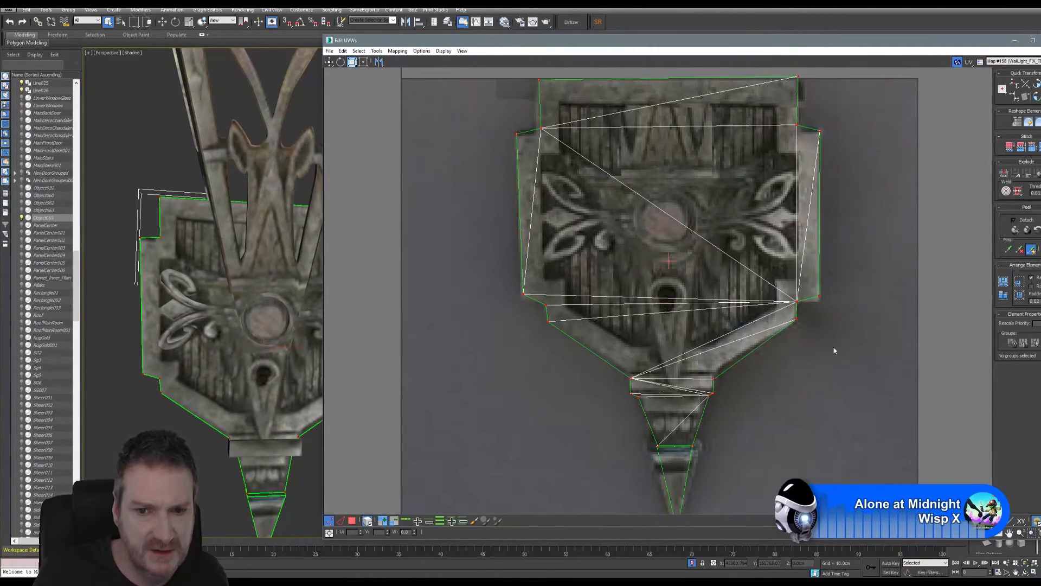
{"action": "left_click", "coordinate": [329, 62]}
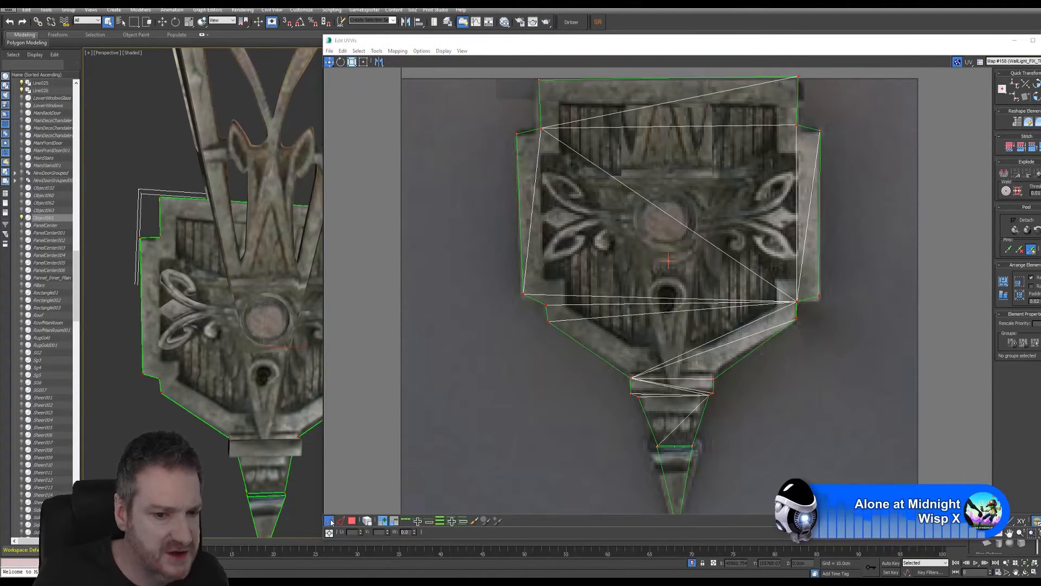
{"action": "left_click", "coordinate": [495, 316]}
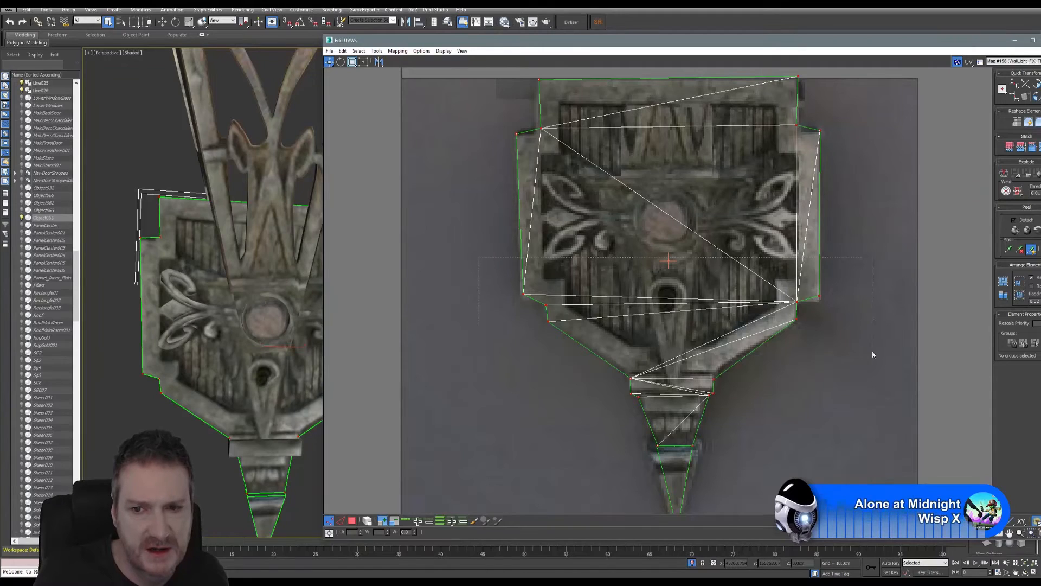
{"action": "left_click_drag", "start_coordinate": [873, 355], "coordinate": [841, 356]}
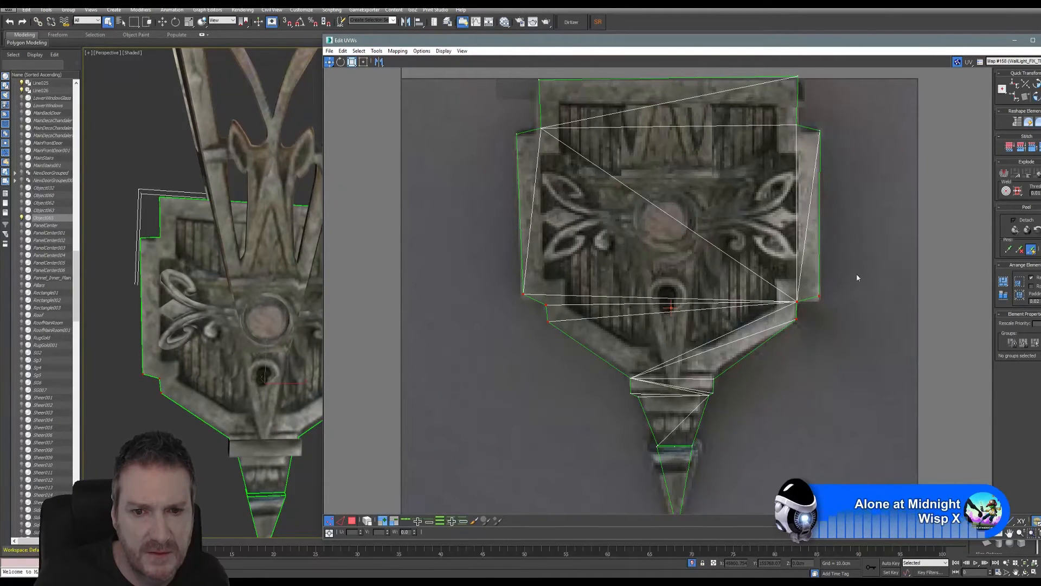
{"action": "left_click_drag", "start_coordinate": [763, 281], "coordinate": [859, 304]}
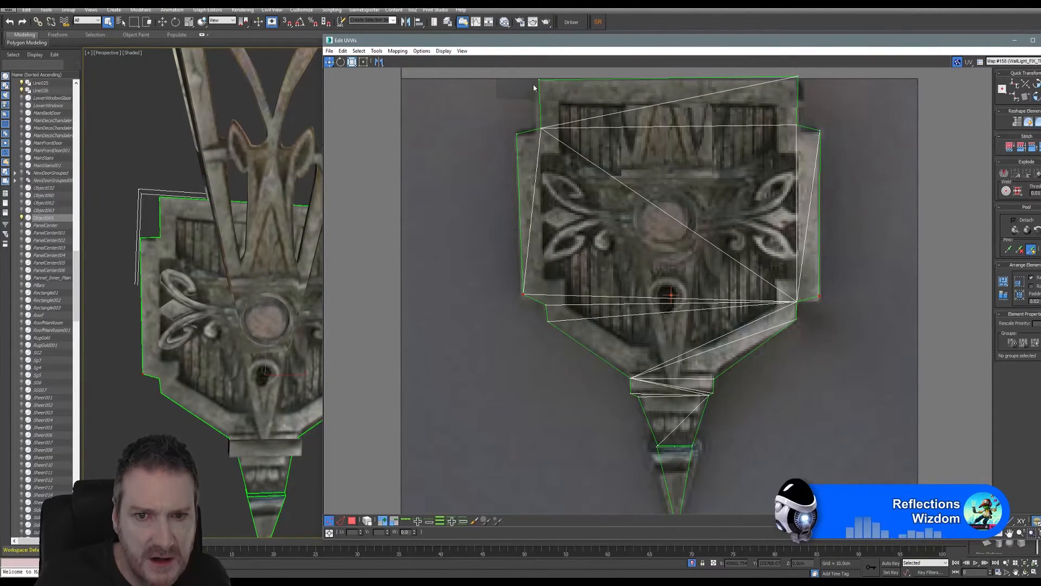
Move the two inner corner UV vertices beneath the plate's upper section slightly down to fit the notches in the texture.
{"action": "middle_click_drag", "start_coordinate": [572, 154], "coordinate": [556, 178]}
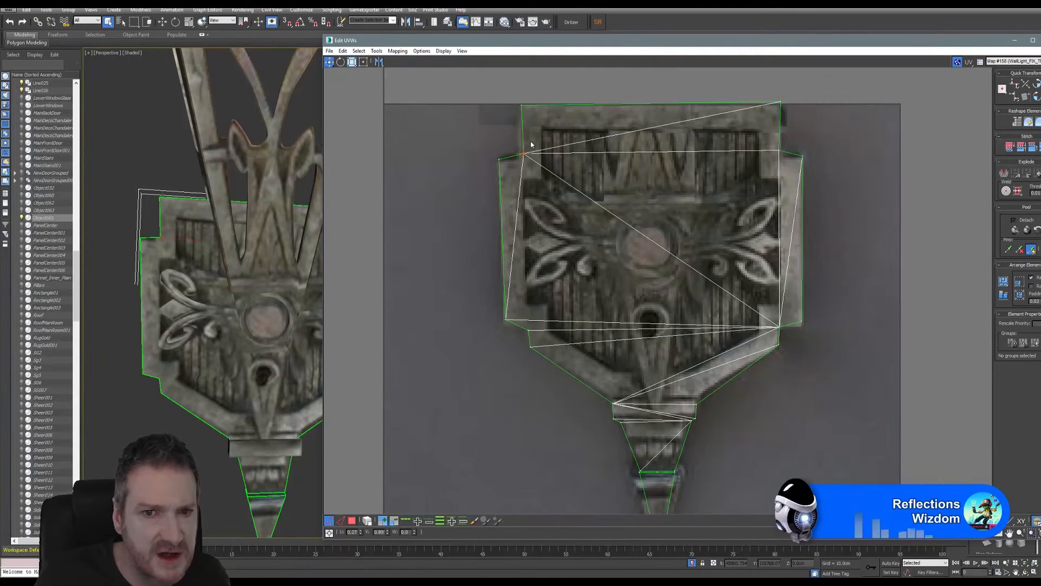
{"action": "scroll", "coordinate": [533, 153], "scroll_direction": "up", "scroll_amount": 2}
{"action": "left_click_drag", "start_coordinate": [523, 157], "coordinate": [517, 164]}
{"action": "middle_click_drag", "start_coordinate": [754, 203], "coordinate": [501, 248]}
{"action": "left_click_drag", "start_coordinate": [587, 188], "coordinate": [601, 207]}
{"action": "left_click", "coordinate": [601, 198]}
{"action": "middle_click_drag", "start_coordinate": [484, 195], "coordinate": [664, 182]}
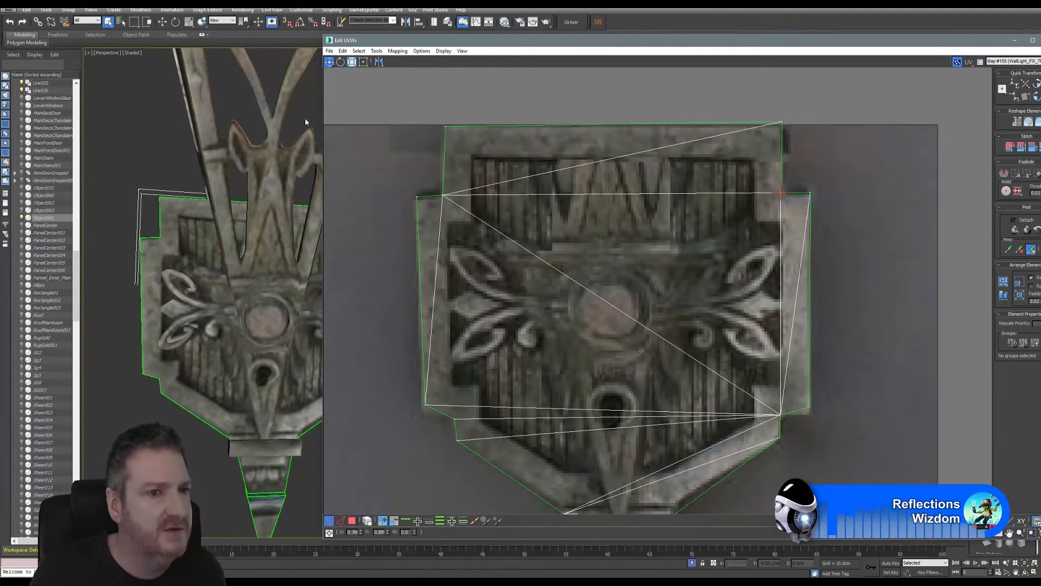
Move the two outer lower corner UV vertices of the plate's wide section slightly down to fit the corners in the texture.
{"action": "middle_click_drag", "start_coordinate": [510, 291], "coordinate": [511, 256]}
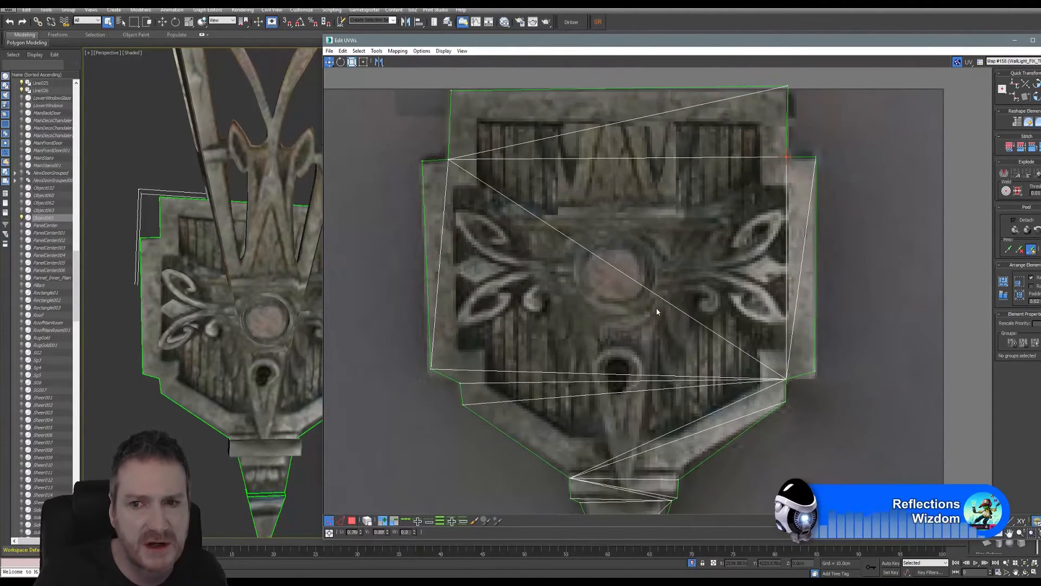
{"action": "middle_click_drag", "start_coordinate": [656, 308], "coordinate": [670, 282]}
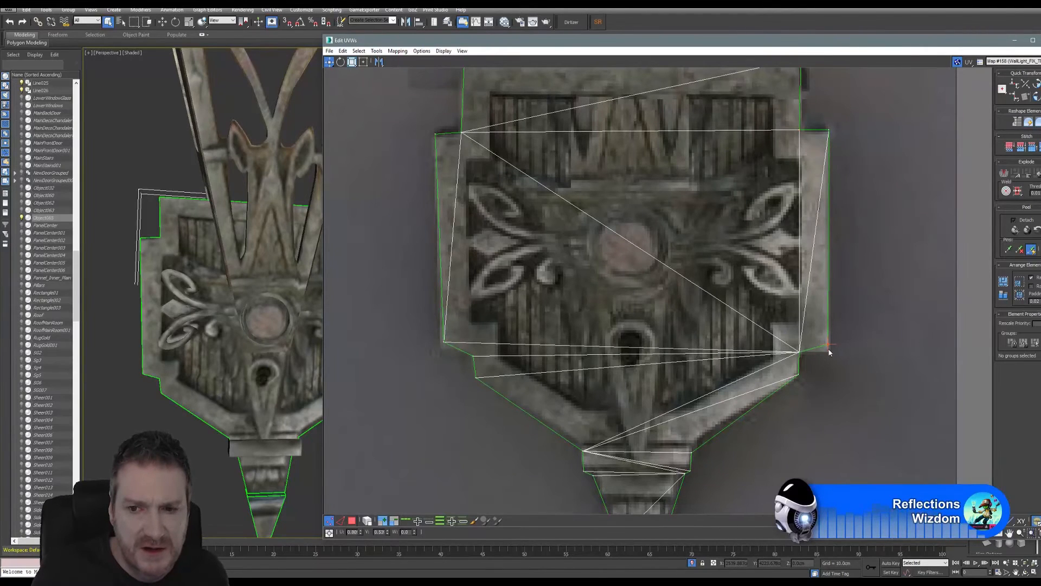
{"action": "left_click_drag", "start_coordinate": [828, 344], "coordinate": [827, 352]}
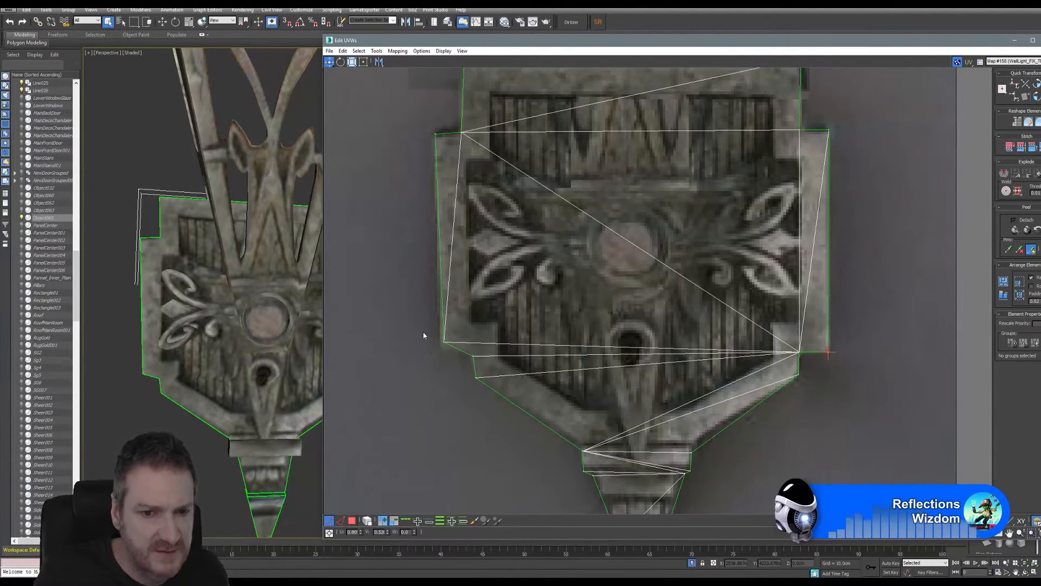
{"action": "left_click_drag", "start_coordinate": [444, 341], "coordinate": [442, 346]}
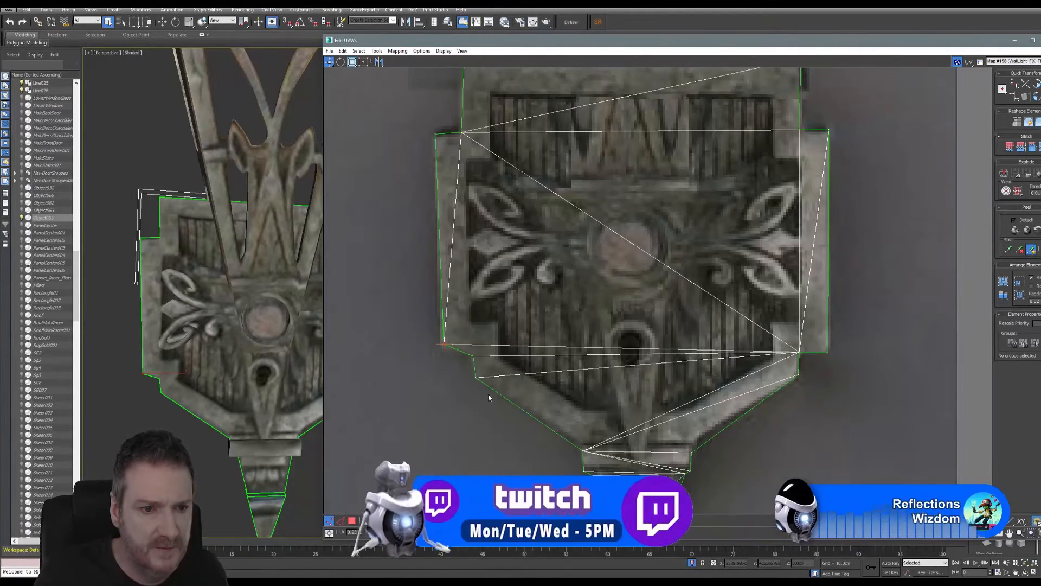
{"action": "left_click", "coordinate": [9, 23]}
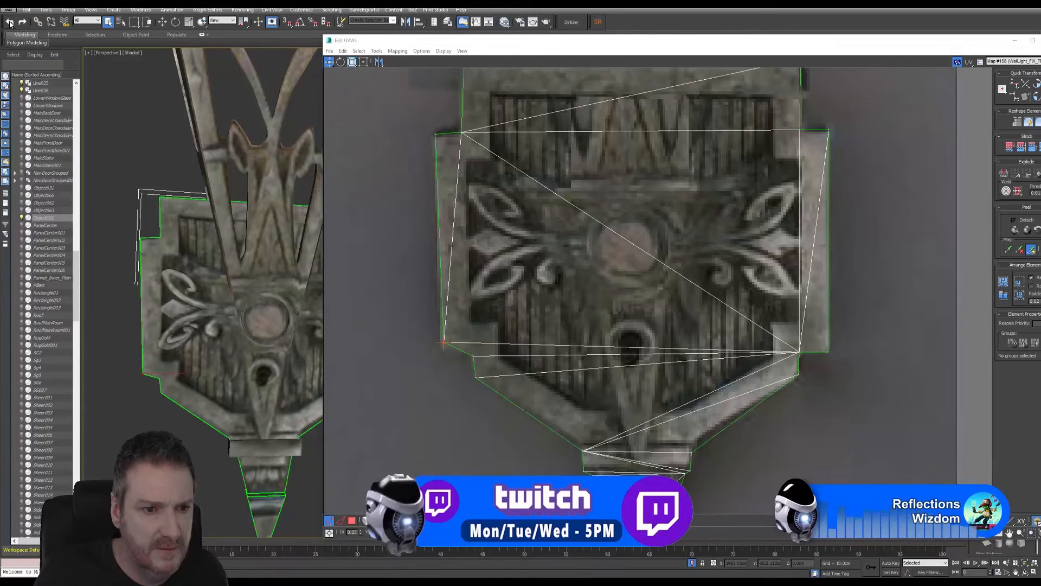
{"action": "left_click", "coordinate": [22, 23]}
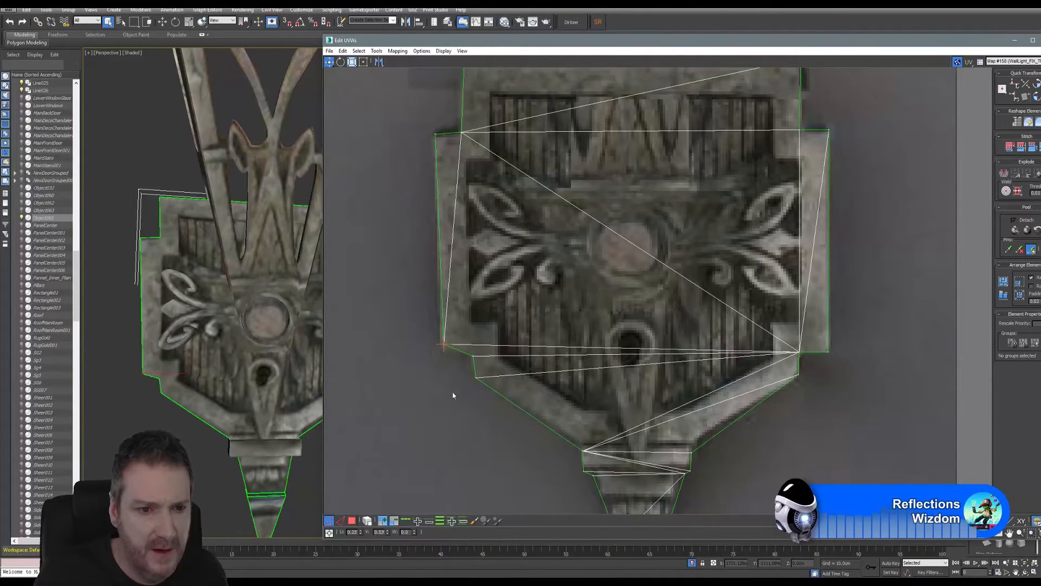
Move the inner UV vertex of the plate's lower-left notch outward and check the texture's fit on the base in the Perspective viewport.
{"action": "middle_click_drag", "start_coordinate": [221, 348], "coordinate": [166, 369]}
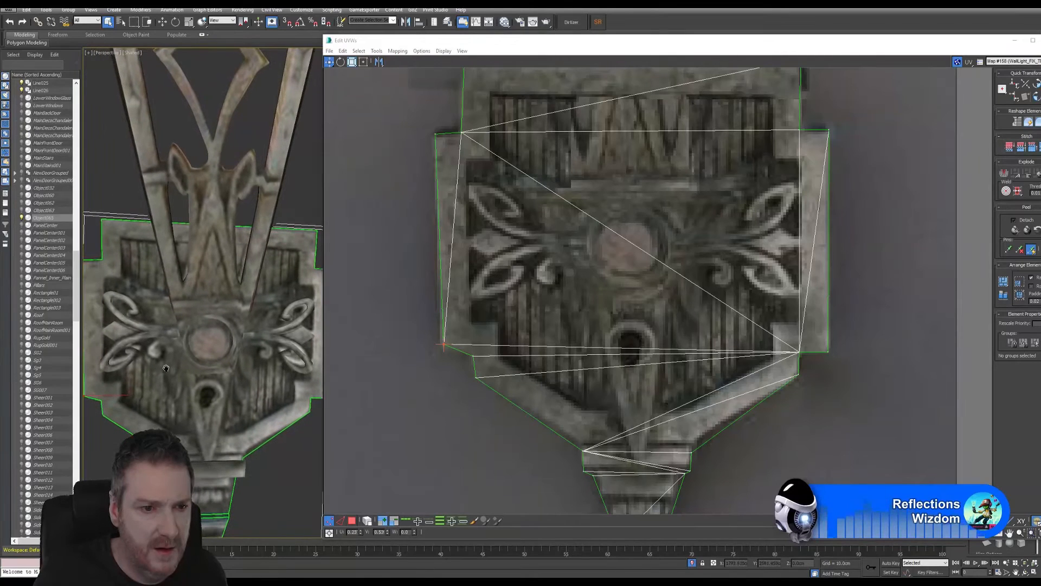
{"action": "scroll", "coordinate": [469, 372], "scroll_direction": "up", "scroll_amount": 1}
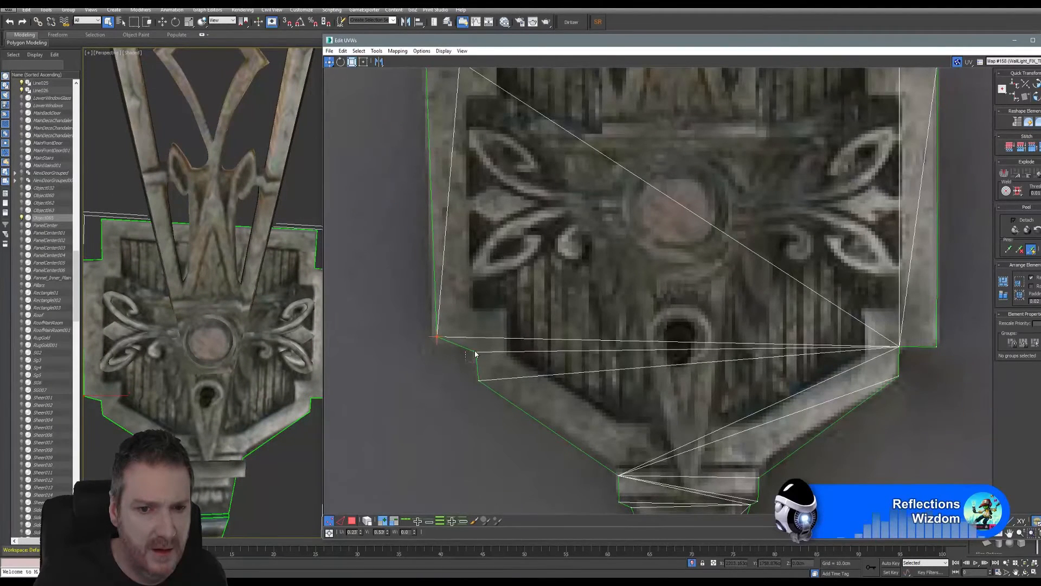
{"action": "left_click", "coordinate": [476, 350]}
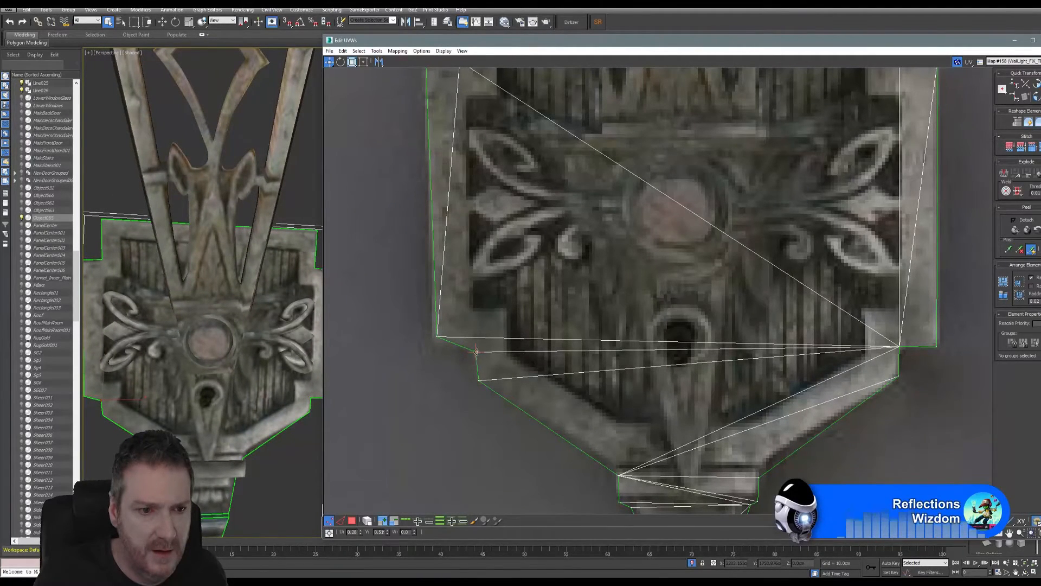
{"action": "left_click_drag", "start_coordinate": [477, 351], "coordinate": [467, 352]}
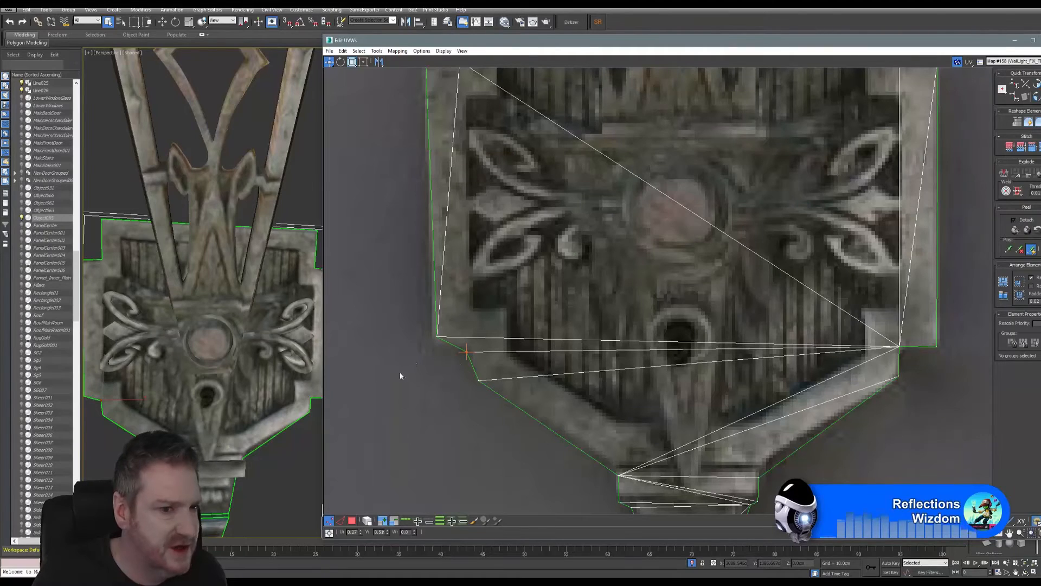
{"action": "scroll", "coordinate": [225, 399], "scroll_direction": "down", "scroll_amount": 3}
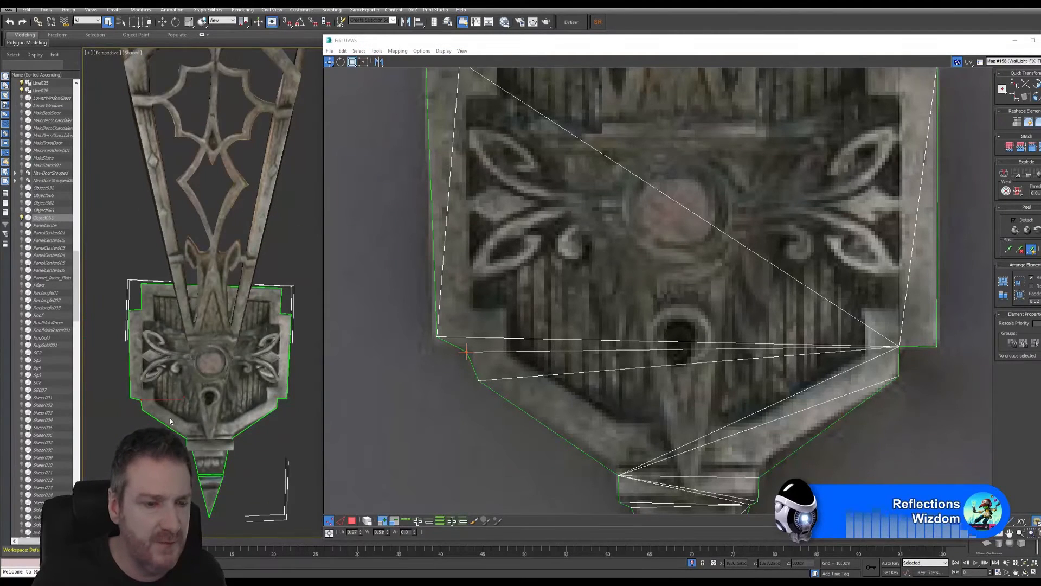
{"action": "middle_click_drag", "start_coordinate": [230, 385], "coordinate": [226, 404]}
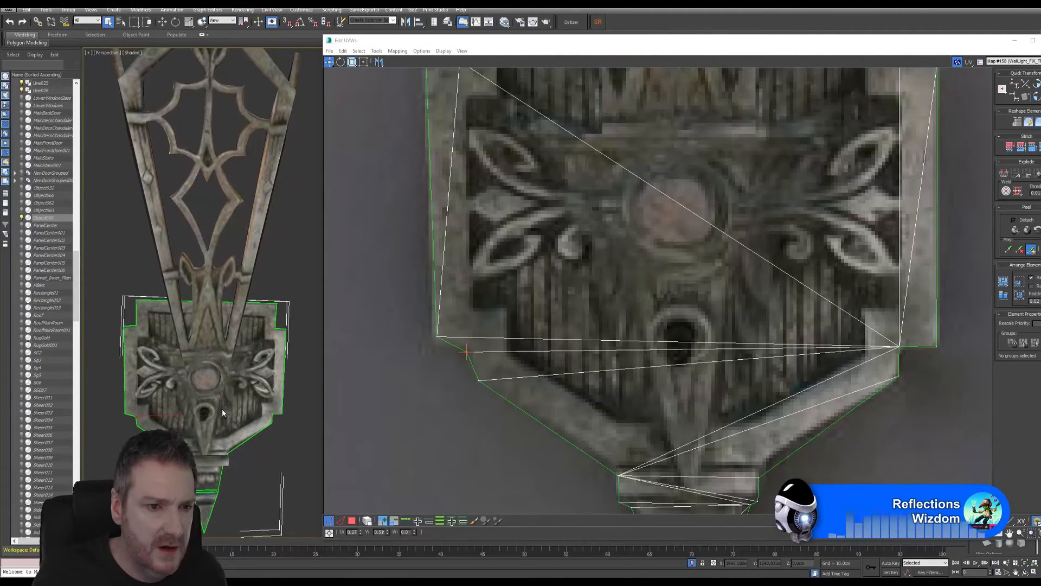
Nudge the inner corner UV vertex of the plate's upper-left notch slightly down, and check the layout down to the pointed tip.
{"action": "middle_click_drag", "start_coordinate": [551, 276], "coordinate": [562, 362]}
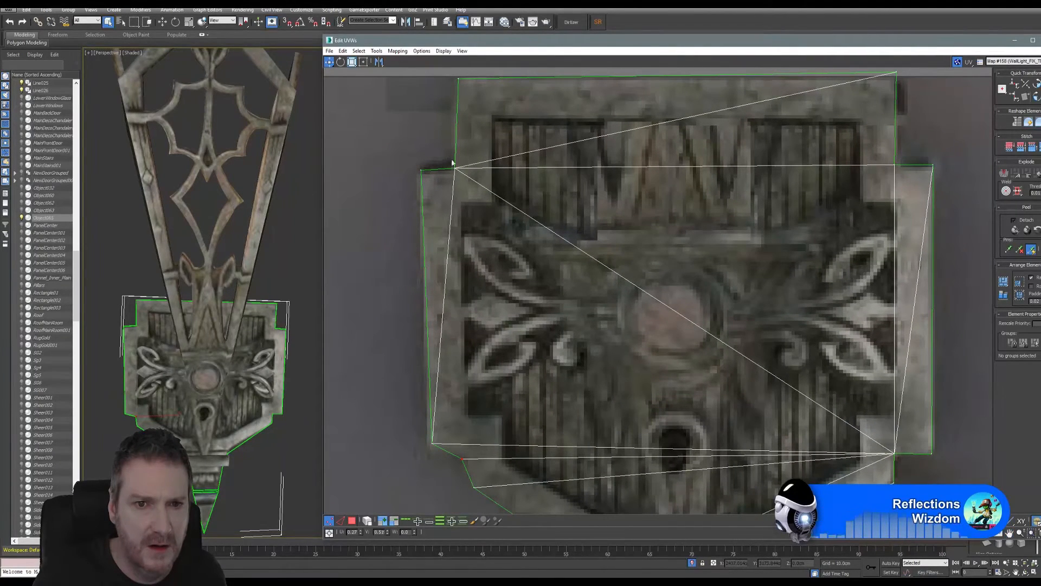
{"action": "left_click_drag", "start_coordinate": [456, 169], "coordinate": [455, 172]}
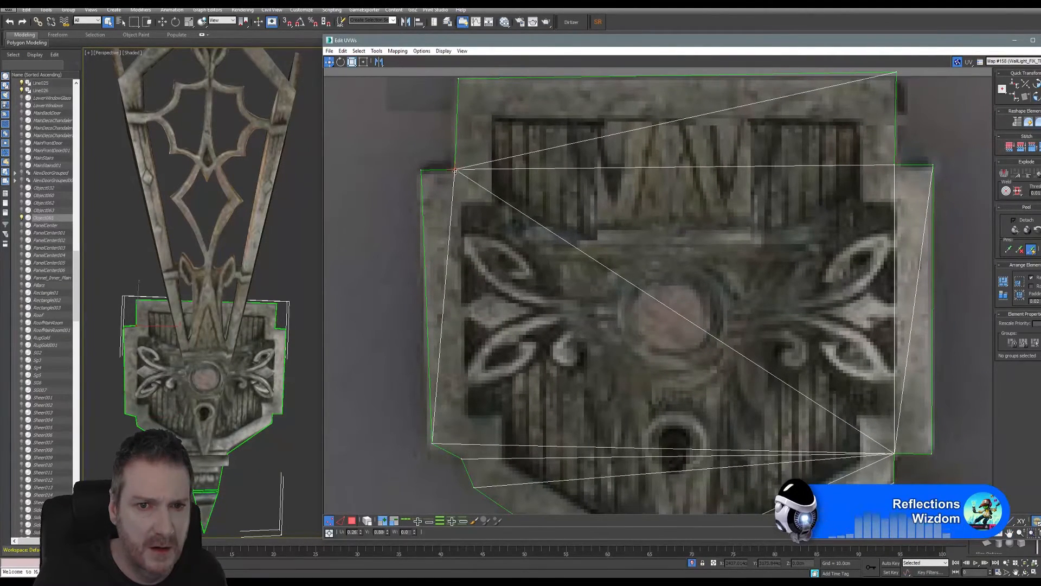
{"action": "scroll", "coordinate": [667, 272], "scroll_direction": "down", "scroll_amount": 5}
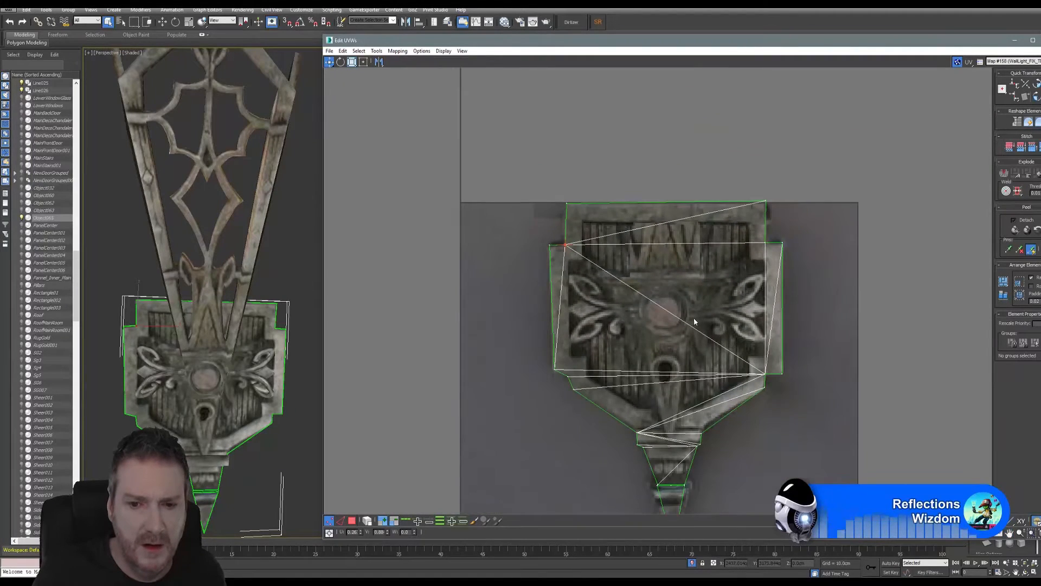
{"action": "middle_click_drag", "start_coordinate": [694, 321], "coordinate": [658, 240]}
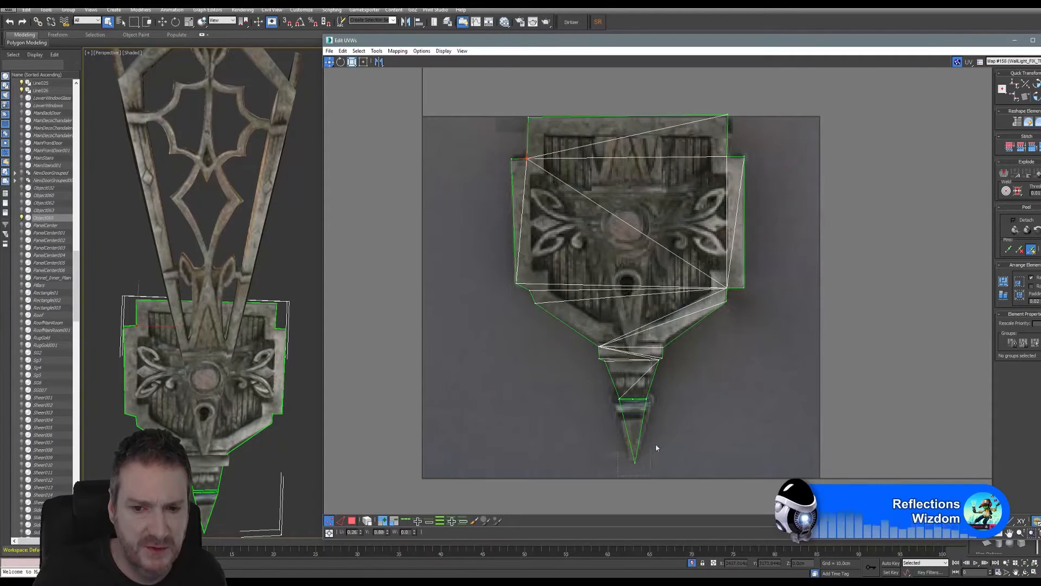
{"action": "scroll", "coordinate": [649, 471], "scroll_direction": "up", "scroll_amount": 2}
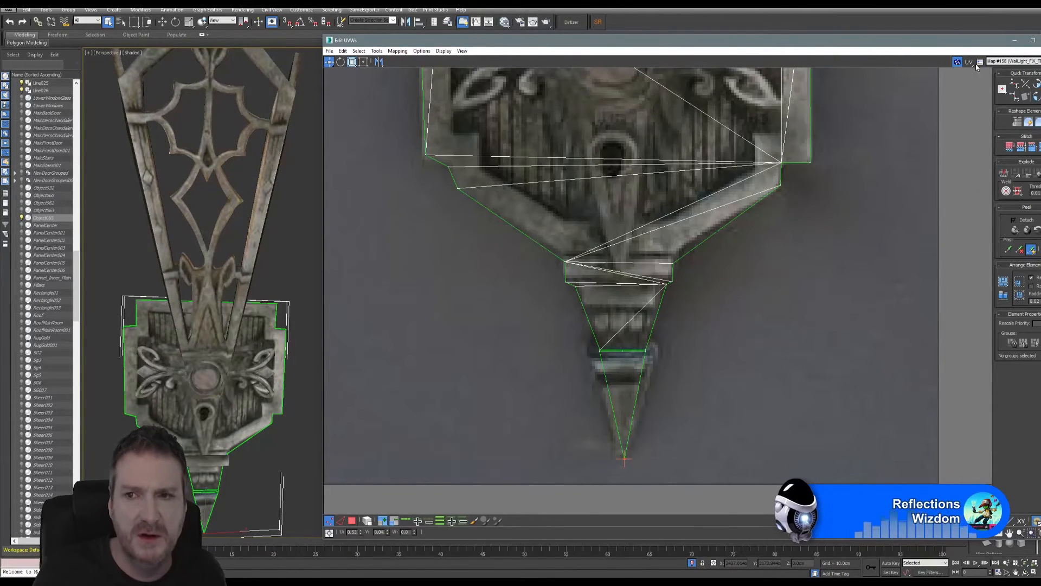
Close the UV editor and turn off the display of the green map seams on the base.
{"action": "left_click_drag", "start_coordinate": [954, 45], "coordinate": [810, 54]}
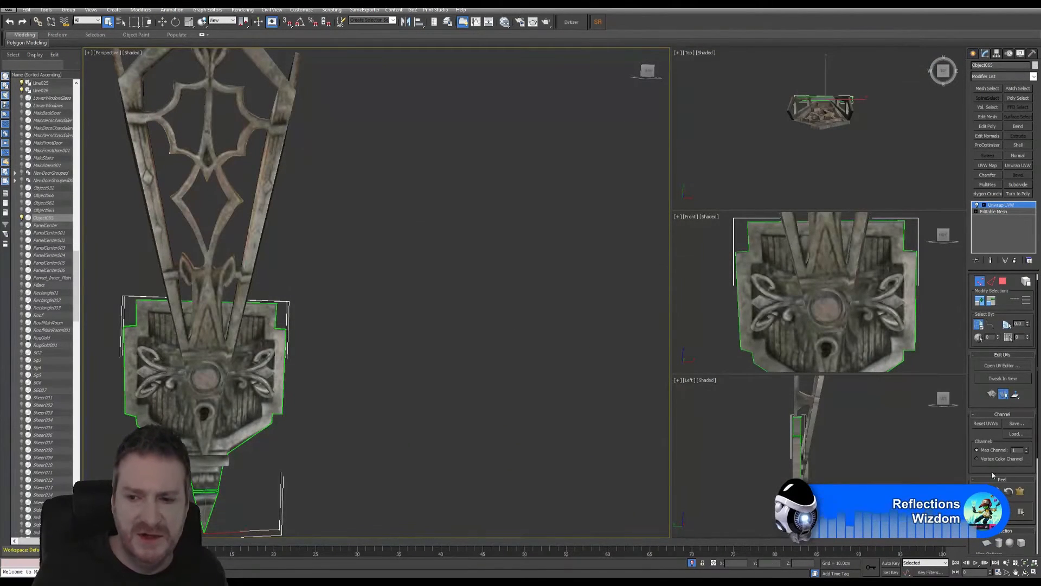
{"action": "scroll", "coordinate": [993, 475], "scroll_direction": "down", "scroll_amount": 5}
{"action": "left_click", "coordinate": [982, 497]}
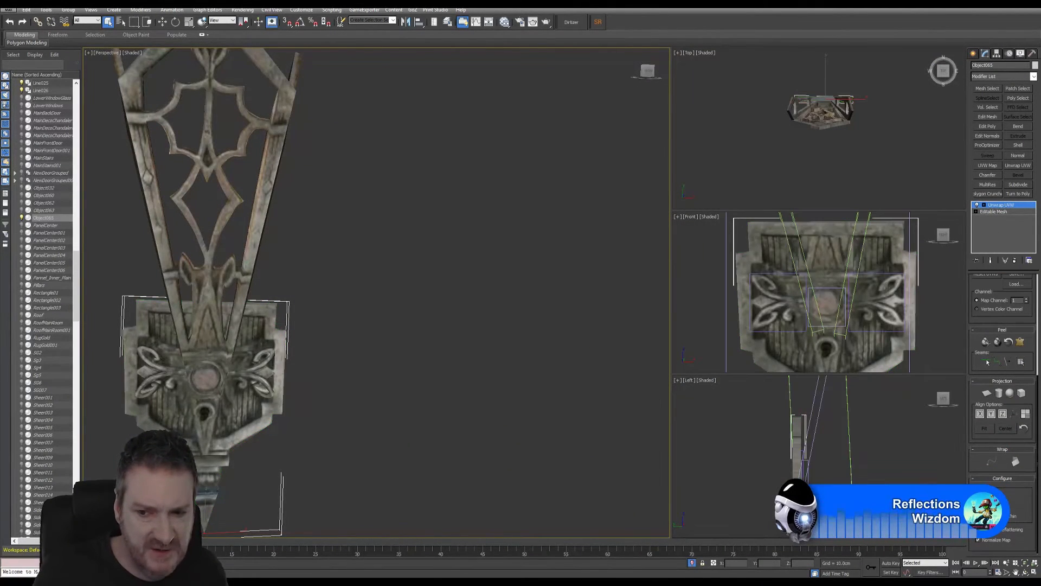
Examine the base's texture fit from different angles in the Perspective viewport and compare it with the source texture in Photoshop.
{"action": "middle_click_drag", "start_coordinate": [334, 354], "coordinate": [371, 353]}
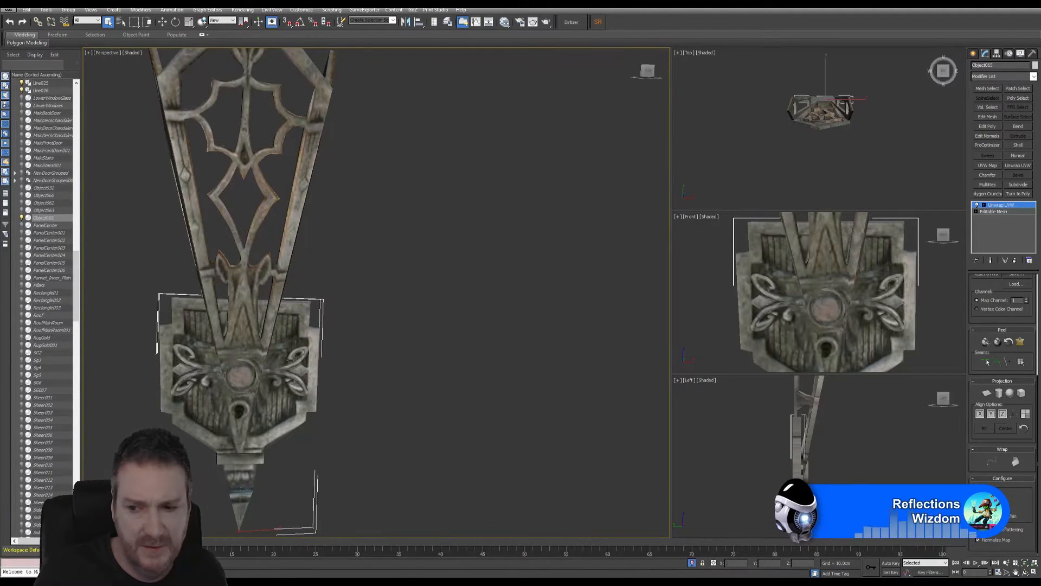
{"action": "left_click", "coordinate": [1025, 572]}
{"action": "mouse_move", "coordinate": [324, 322]}
{"action": "left_mouse_down"}
{"action": "mouse_move", "coordinate": [346, 305]}
{"action": "mouse_move", "coordinate": [327, 317]}
{"action": "left_mouse_up"}
{"action": "scroll", "coordinate": [297, 364], "scroll_direction": "up", "scroll_amount": 8}
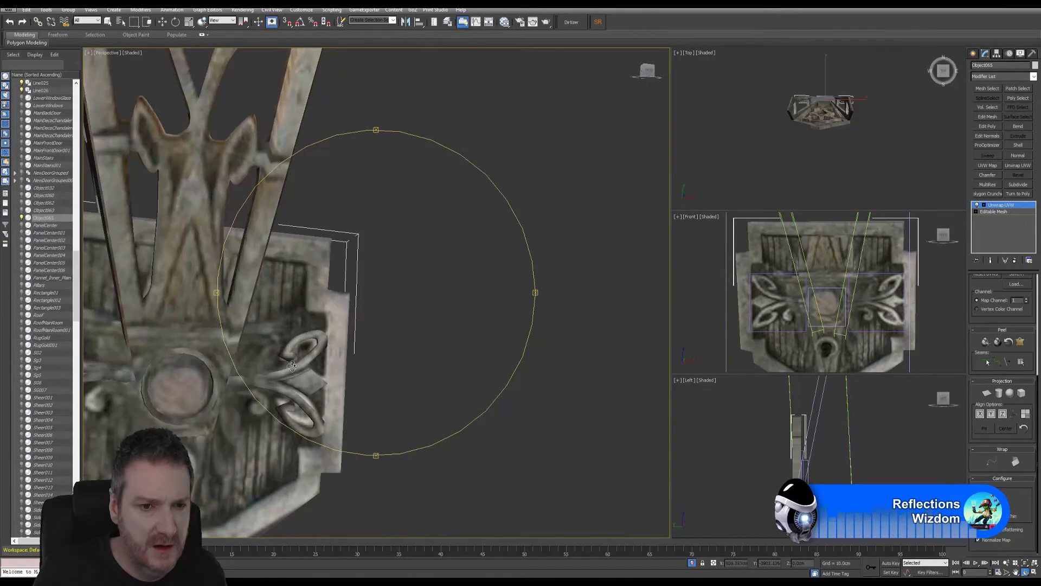
{"action": "mouse_move", "coordinate": [276, 374]}
{"action": "left_mouse_down"}
{"action": "mouse_move", "coordinate": [287, 361]}
{"action": "mouse_move", "coordinate": [325, 374]}
{"action": "mouse_move", "coordinate": [317, 363]}
{"action": "mouse_move", "coordinate": [262, 380]}
{"action": "left_mouse_up"}
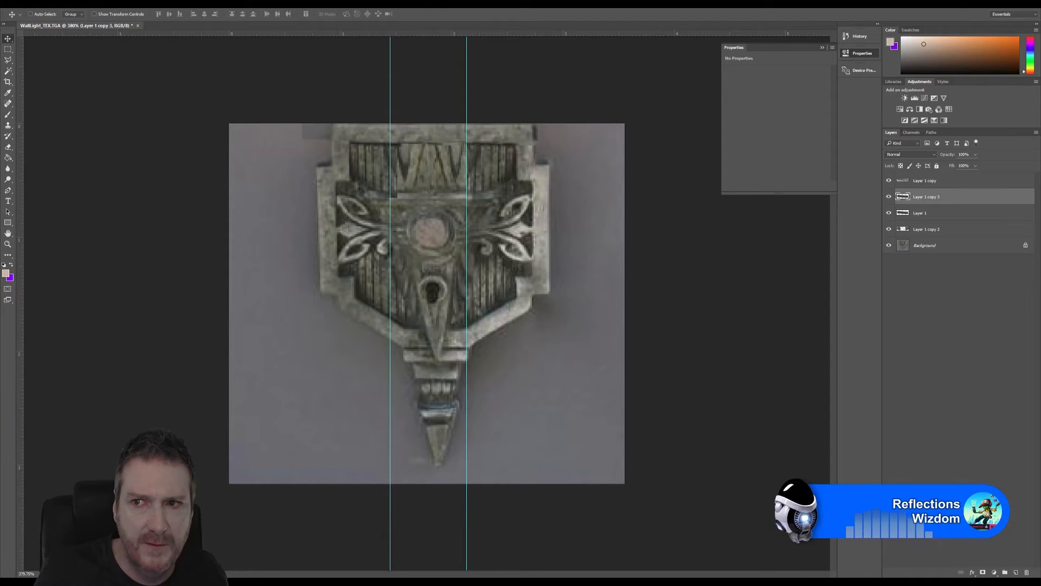
{"action": "key", "text": "super+d"}
{"action": "key", "text": "alt+Tab"}
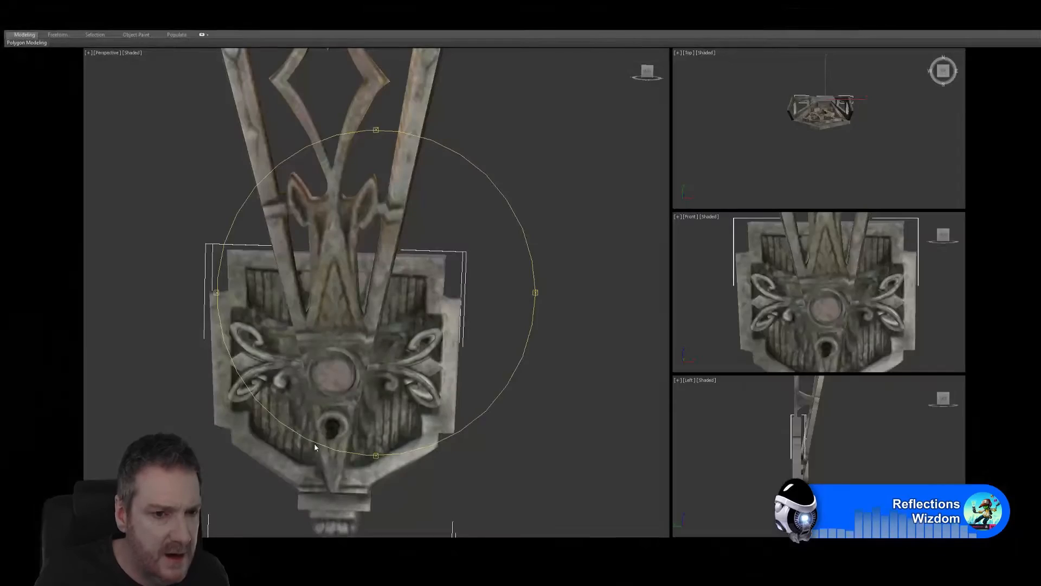
{"action": "left_click_drag", "start_coordinate": [293, 374], "coordinate": [341, 374]}
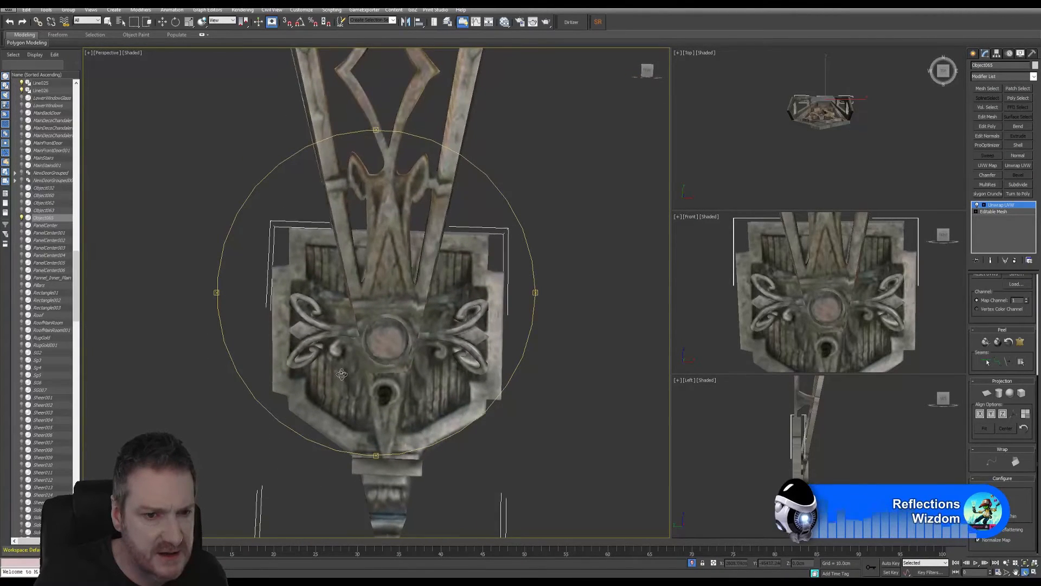
{"action": "mouse_move", "coordinate": [423, 354]}
{"action": "left_mouse_down"}
{"action": "mouse_move", "coordinate": [411, 341]}
{"action": "mouse_move", "coordinate": [422, 366]}
{"action": "left_mouse_up"}
{"action": "left_click", "coordinate": [109, 22]}
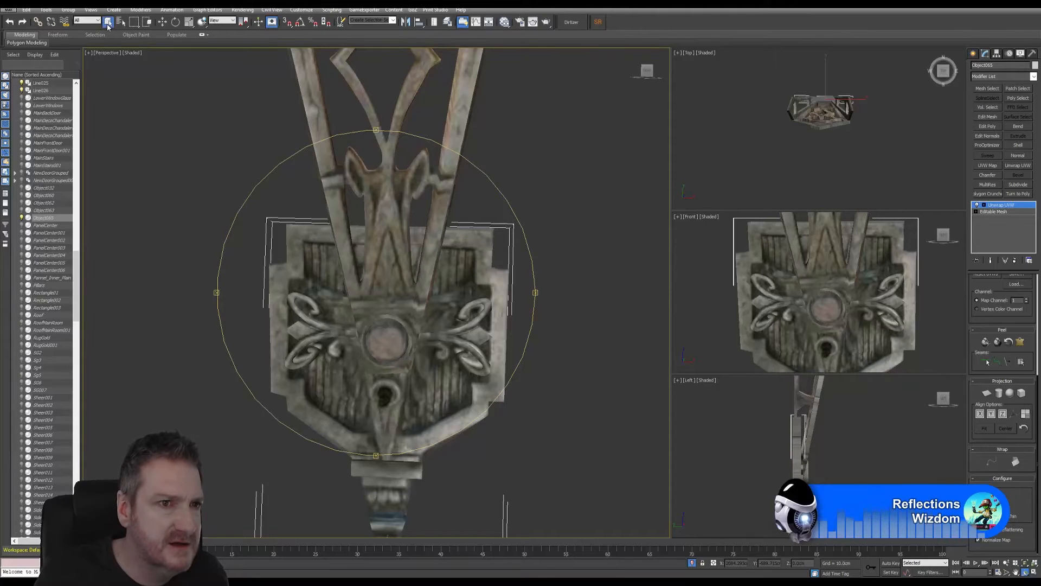
Leave UV sub-object mode and scale both fleur-de-lis ornaments on the shield plaque vertically to about 95%.
{"action": "scroll", "coordinate": [299, 363], "scroll_direction": "up", "scroll_amount": 5}
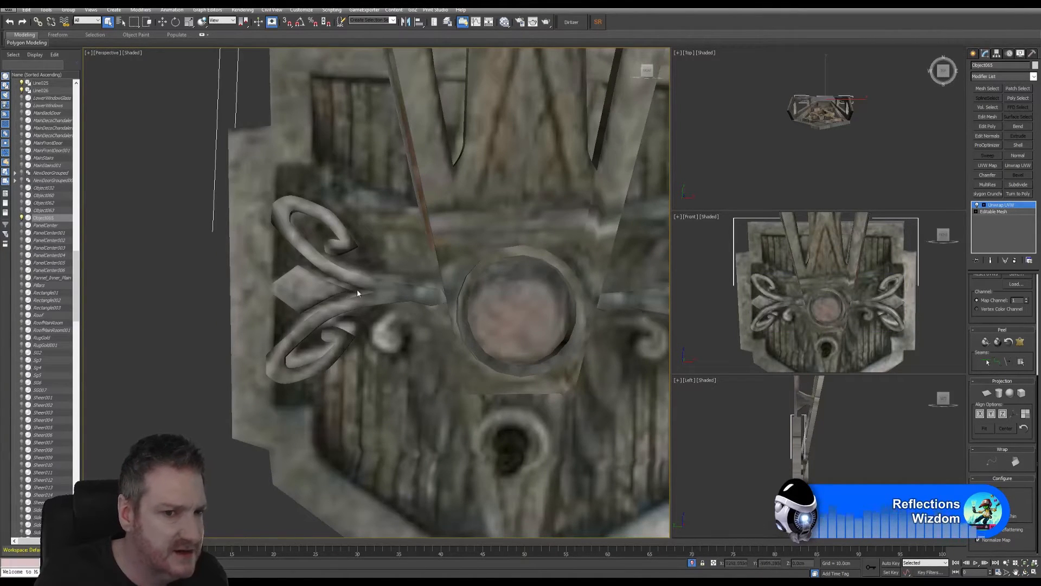
{"action": "scroll", "coordinate": [428, 291], "scroll_direction": "down", "scroll_amount": 5}
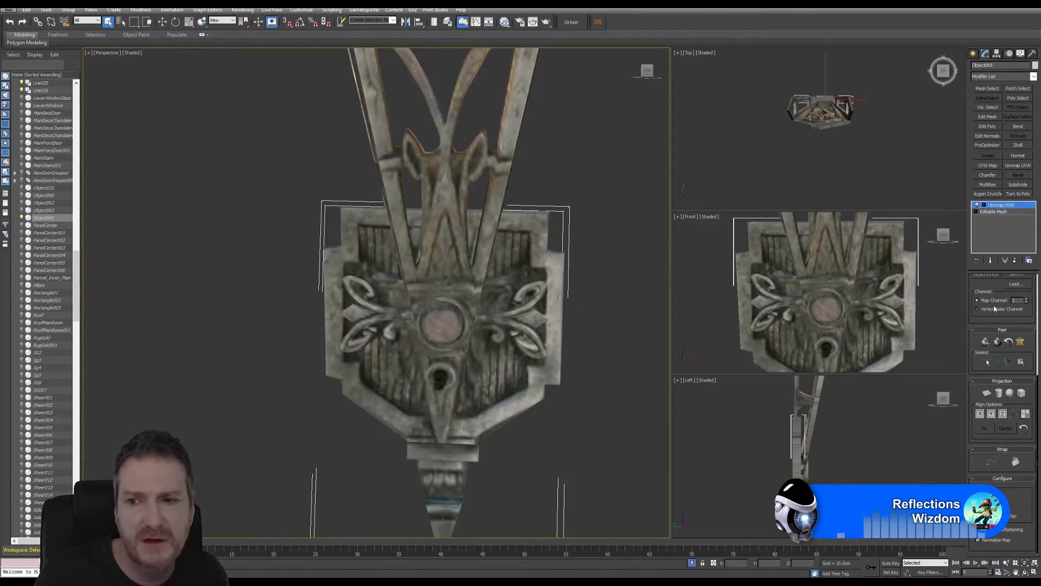
{"action": "scroll", "coordinate": [988, 325], "scroll_direction": "up", "scroll_amount": 4}
{"action": "scroll", "coordinate": [857, 339], "scroll_direction": "up", "scroll_amount": 4}
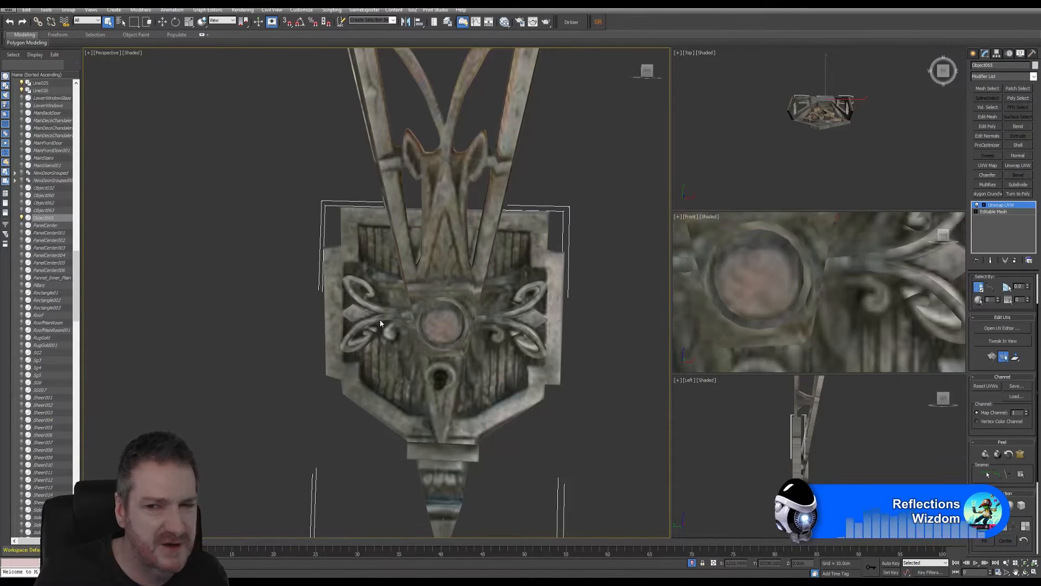
{"action": "scroll", "coordinate": [983, 368], "scroll_direction": "up", "scroll_amount": 2}
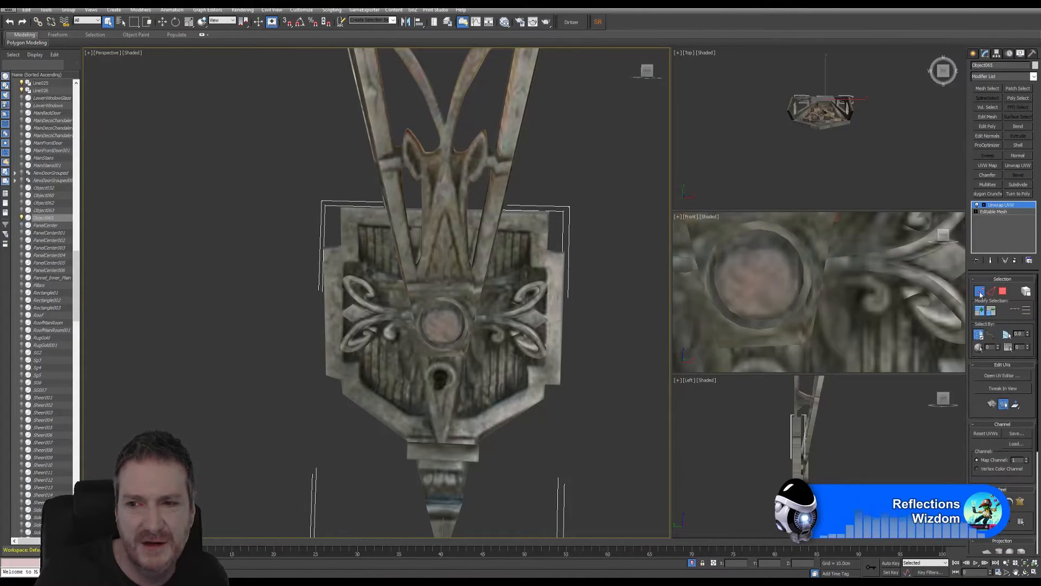
{"action": "left_click", "coordinate": [270, 288]}
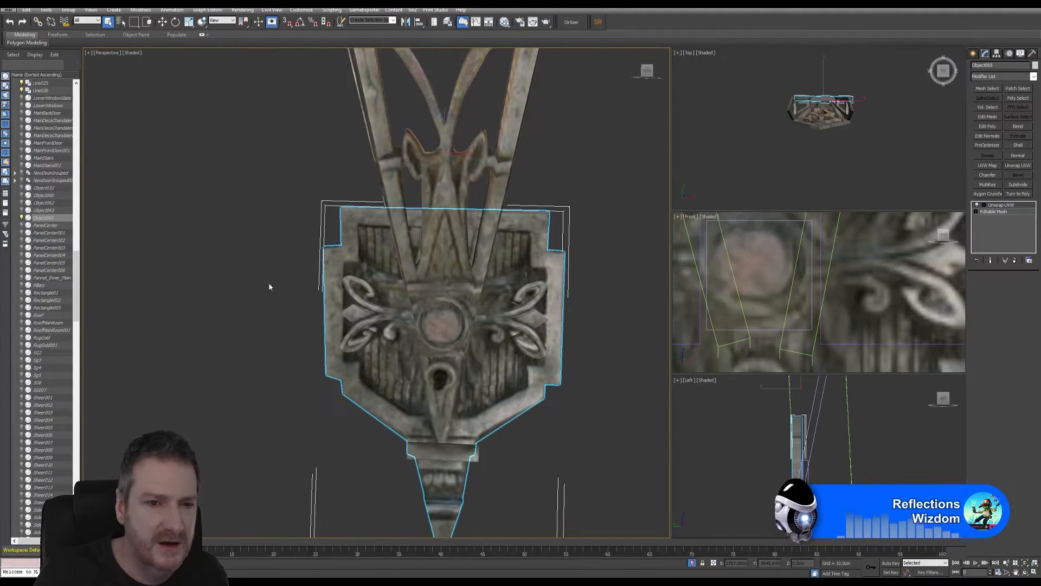
{"action": "left_click", "coordinate": [363, 306]}
{"action": "left_click", "coordinate": [518, 317], "text": "ctrl"}
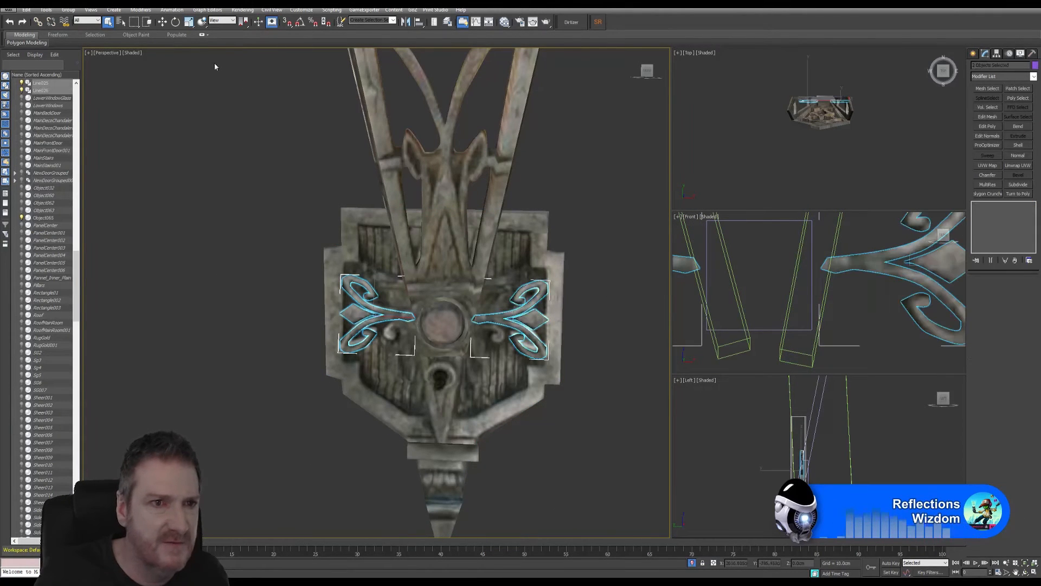
{"action": "left_click", "coordinate": [188, 22]}
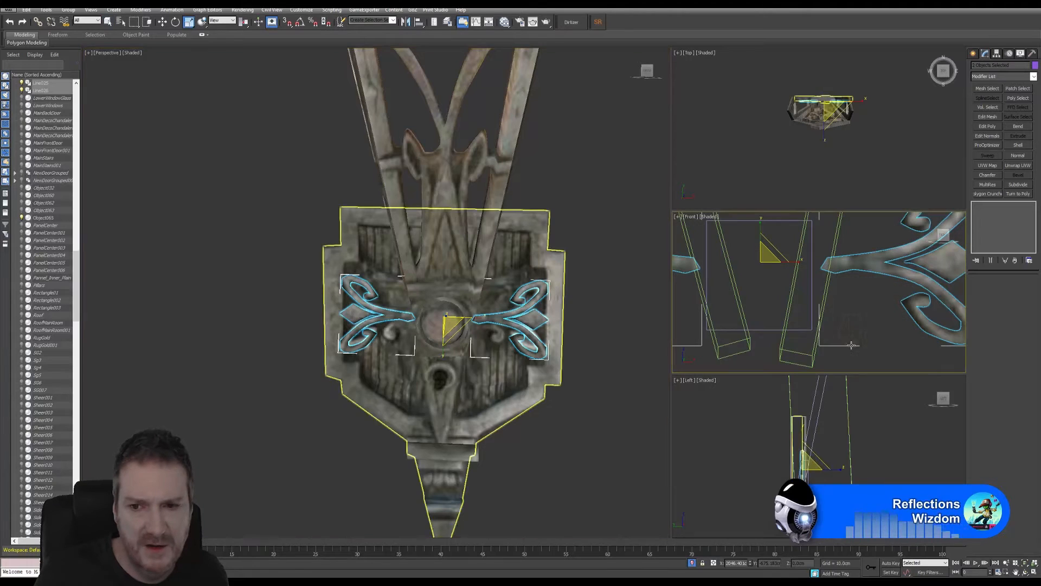
{"action": "left_click", "coordinate": [1034, 572]}
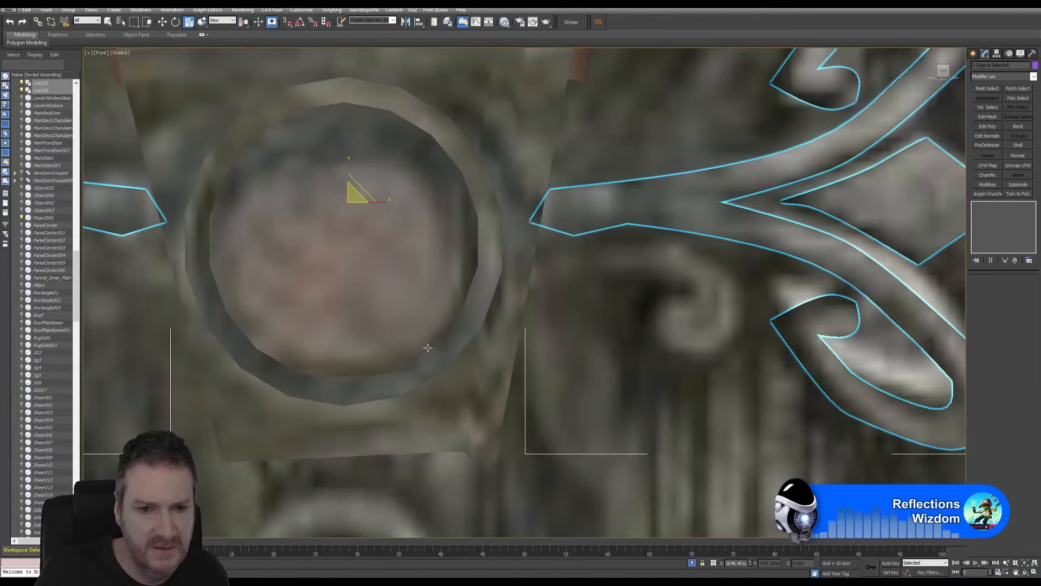
{"action": "middle_click_drag", "start_coordinate": [430, 356], "coordinate": [477, 380]}
{"action": "scroll", "coordinate": [478, 381], "scroll_direction": "down", "scroll_amount": 2}
{"action": "scroll", "coordinate": [477, 381], "scroll_direction": "down", "scroll_amount": 3}
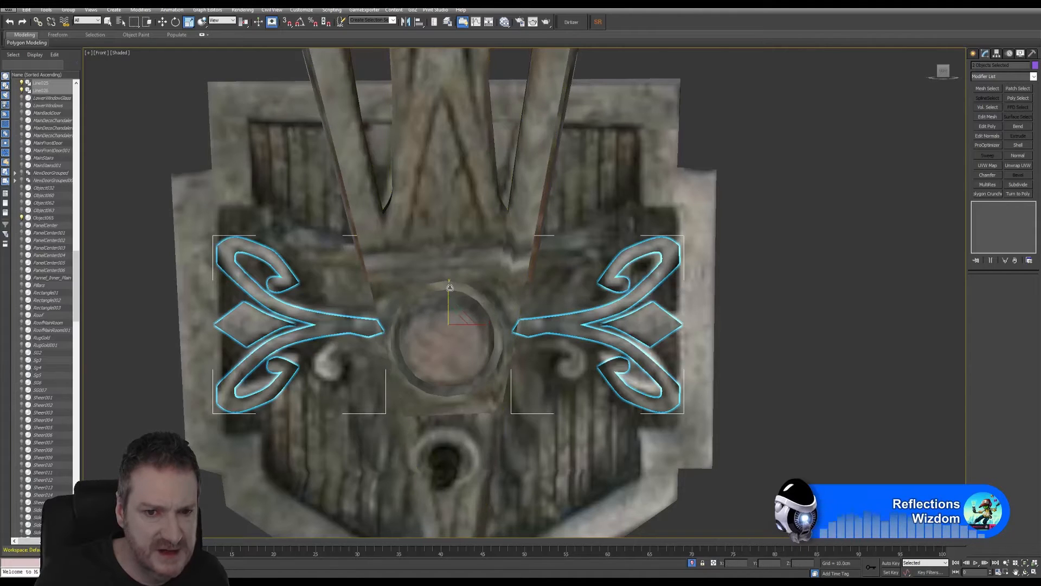
{"action": "left_click_drag", "start_coordinate": [449, 287], "coordinate": [453, 289]}
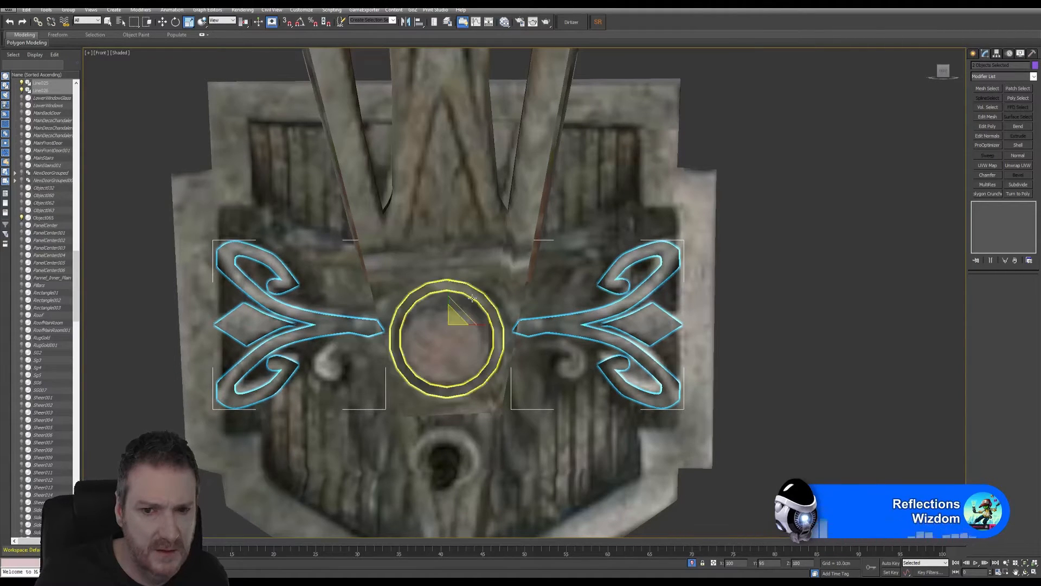
Select only the right fleur-de-lis ornament and move it straight up by about 0.24 cm in the front view.
{"action": "left_click", "coordinate": [774, 358]}
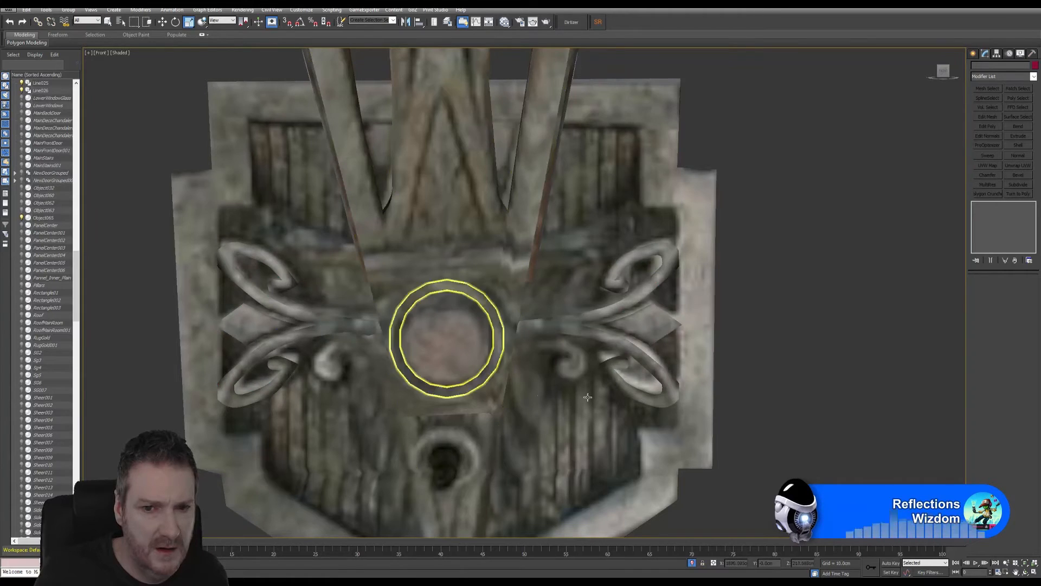
{"action": "middle_click_drag", "start_coordinate": [640, 400], "coordinate": [626, 398]}
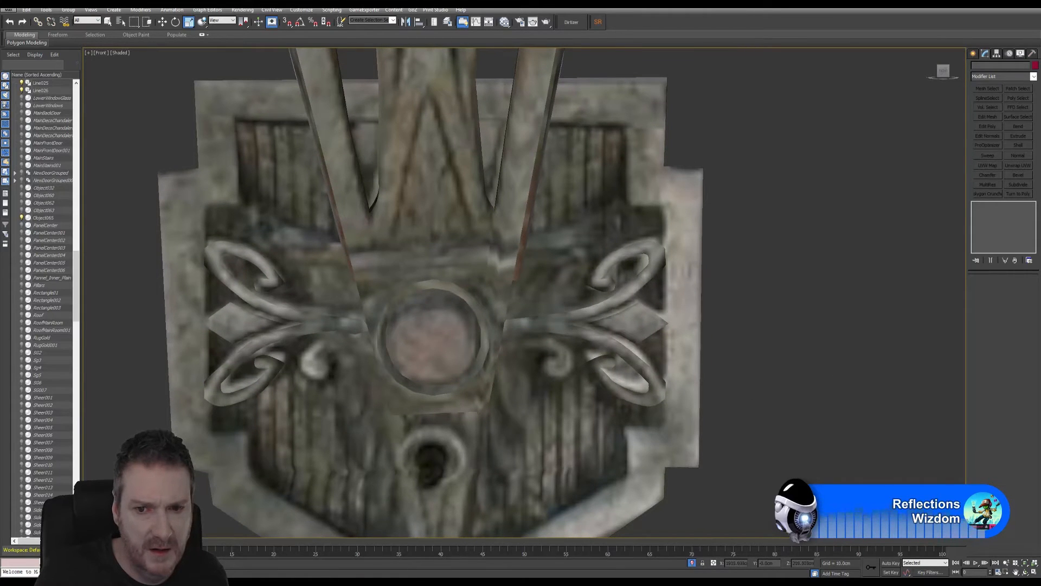
{"action": "left_click", "coordinate": [640, 334]}
{"action": "left_click_drag", "start_coordinate": [601, 320], "coordinate": [598, 301]}
{"action": "key", "text": "w"}
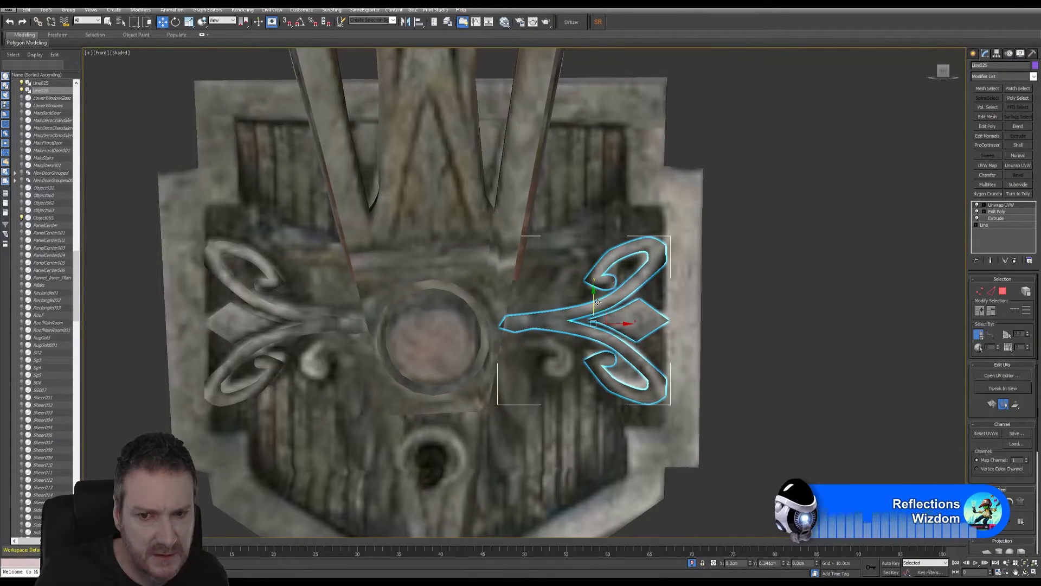
{"action": "left_click", "coordinate": [798, 382]}
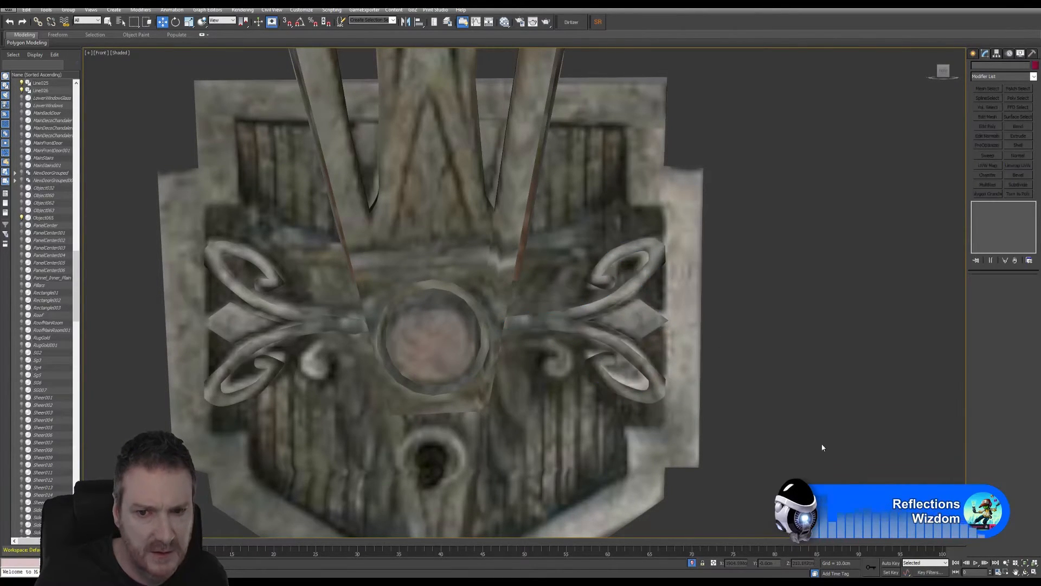
Examine the fleur-de-lis ornaments' fit against the plaque texture from several angles in the perspective view.
{"action": "key", "text": "alt+w"}
{"action": "middle_click_drag", "start_coordinate": [419, 394], "coordinate": [394, 403]}
{"action": "left_click", "coordinate": [1025, 572]}
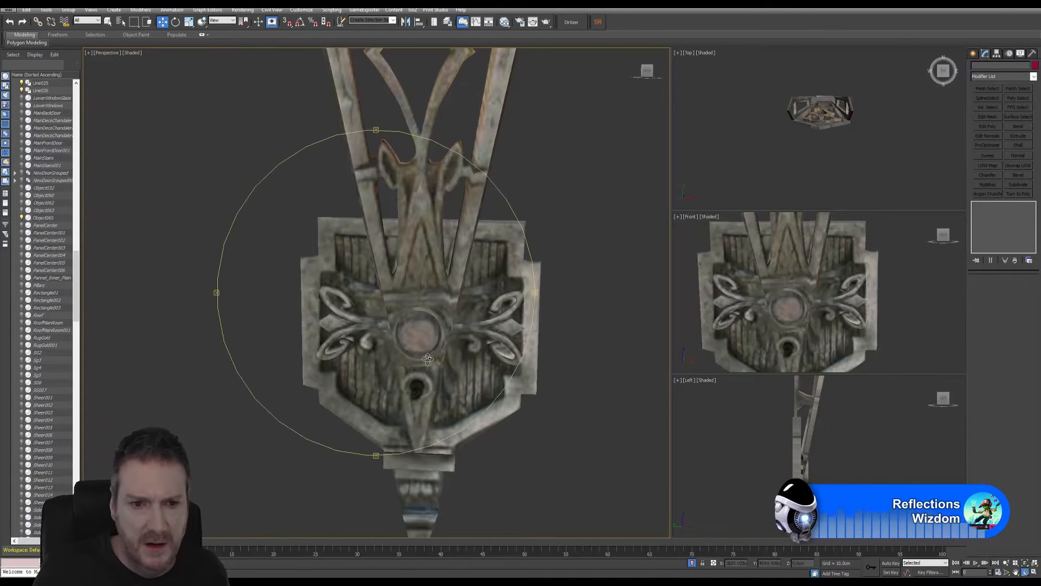
{"action": "left_click_drag", "start_coordinate": [428, 359], "coordinate": [464, 374]}
{"action": "scroll", "coordinate": [363, 379], "scroll_direction": "up", "scroll_amount": 3}
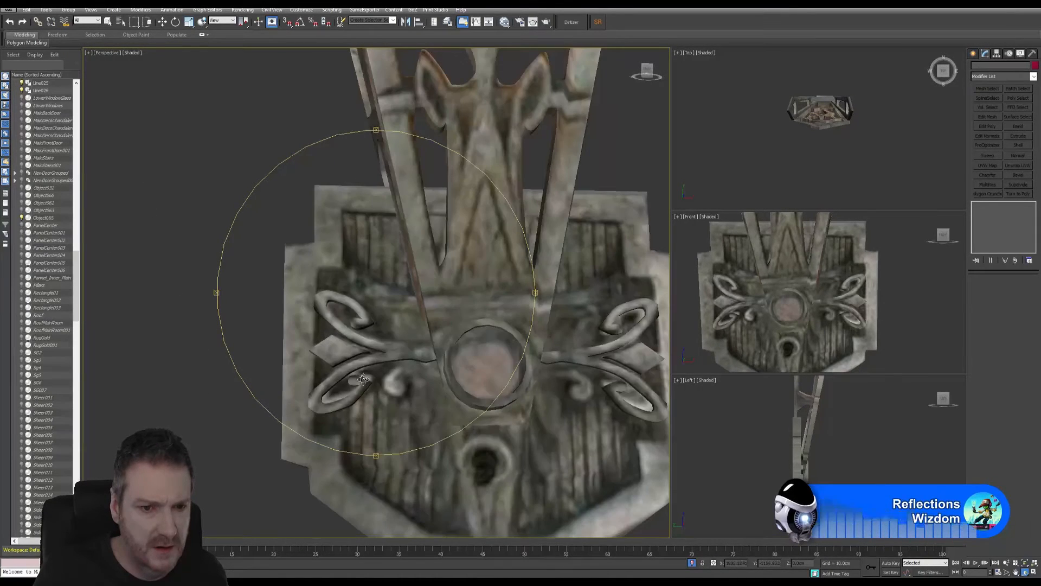
{"action": "left_click_drag", "start_coordinate": [357, 404], "coordinate": [258, 311]}
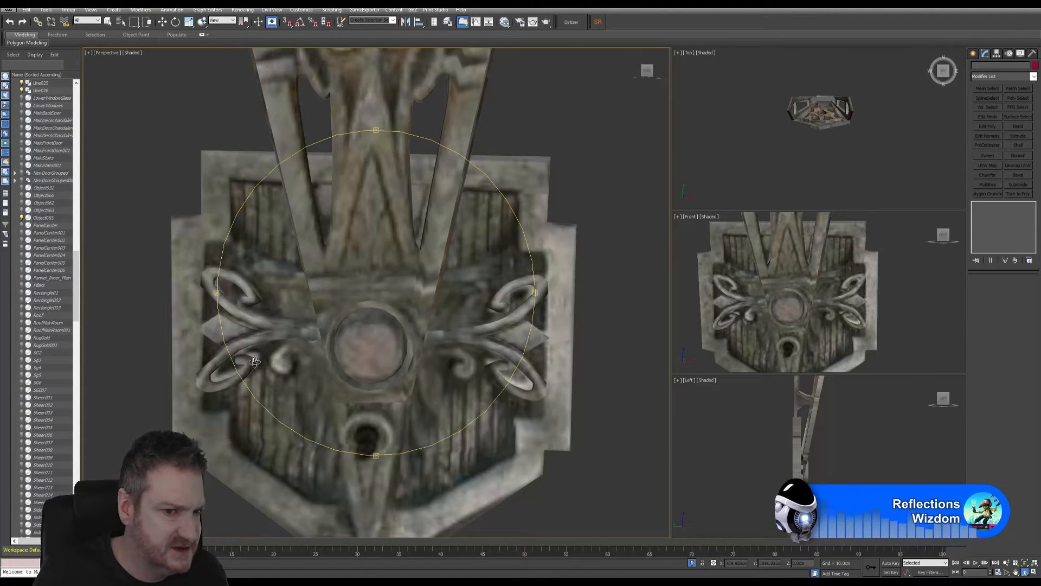
Switch to the wall light texture in Photoshop and copy a rectangle of Background wood planks below the left ornament to a new layer.
{"action": "left_click", "coordinate": [998, 7]}
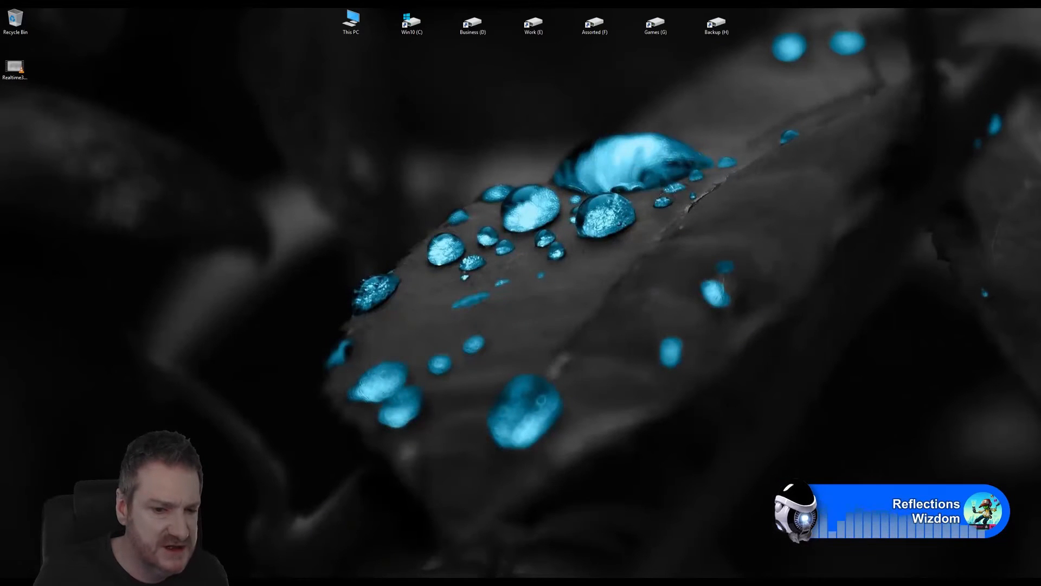
{"action": "left_click", "coordinate": [381, 579]}
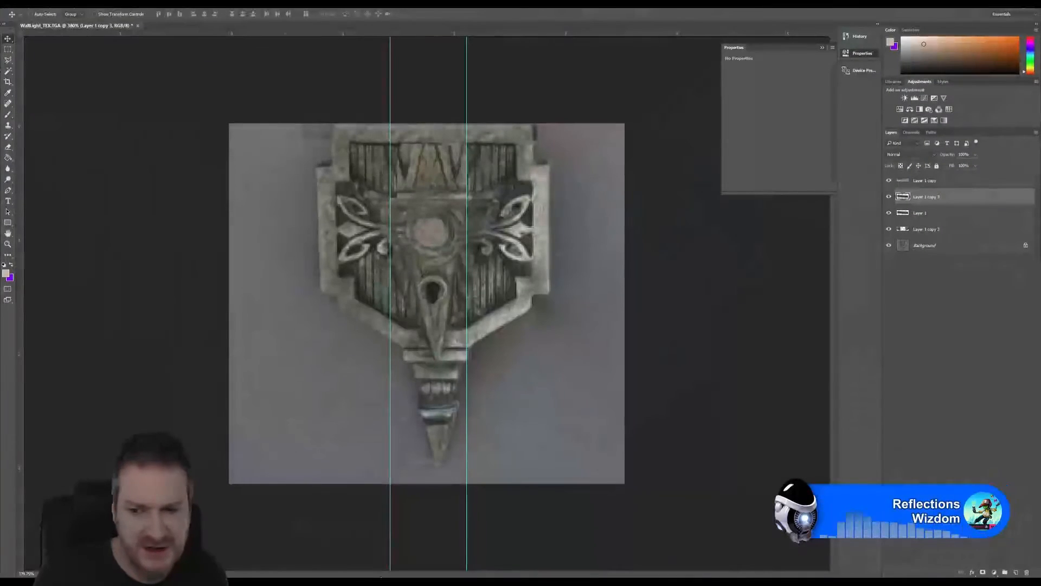
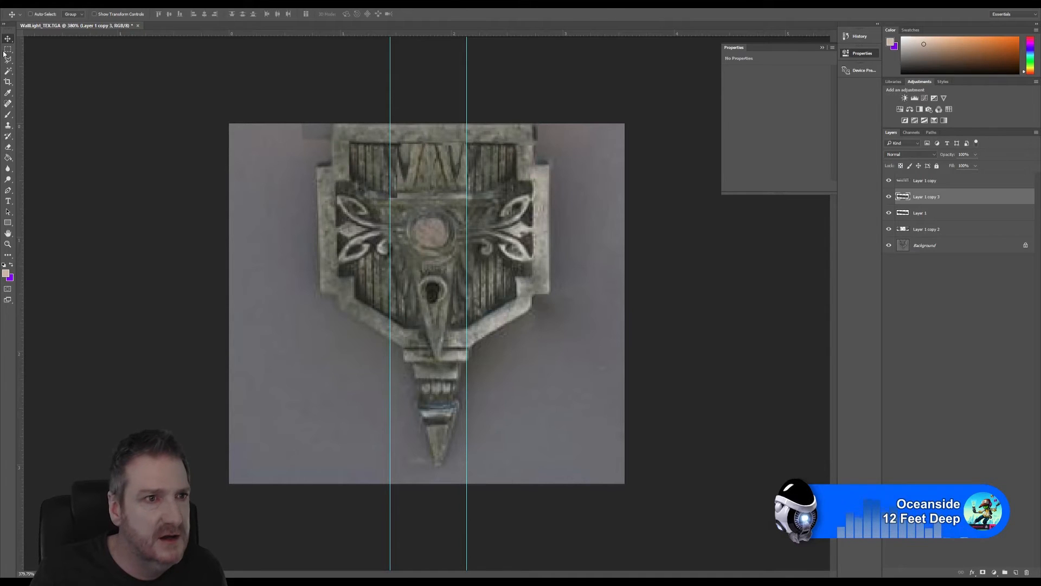
{"action": "scroll", "coordinate": [402, 298], "scroll_direction": "up", "scroll_amount": 1, "text": "alt"}
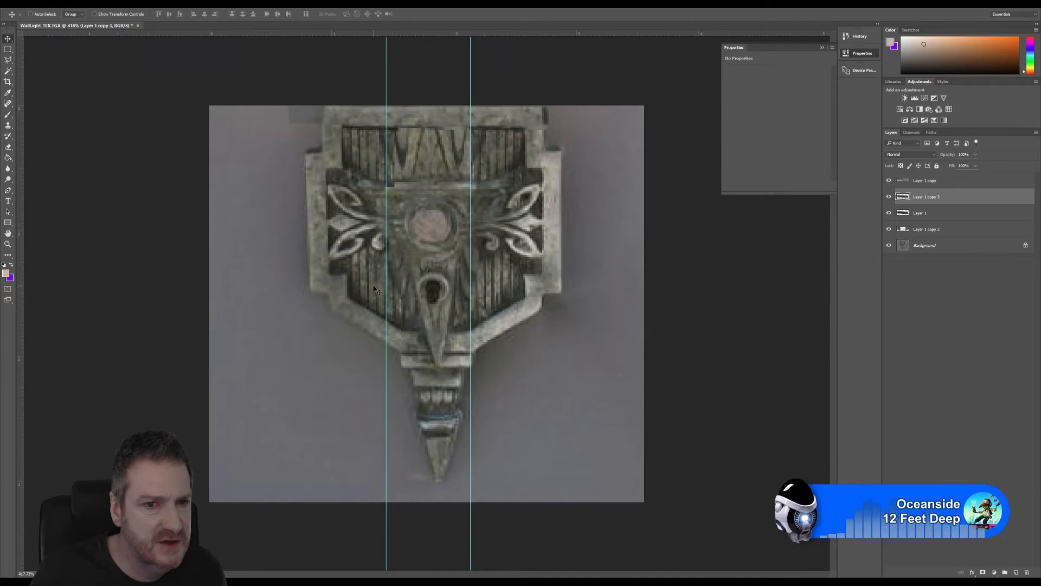
{"action": "scroll", "coordinate": [374, 289], "scroll_direction": "up", "scroll_amount": 1, "text": "alt"}
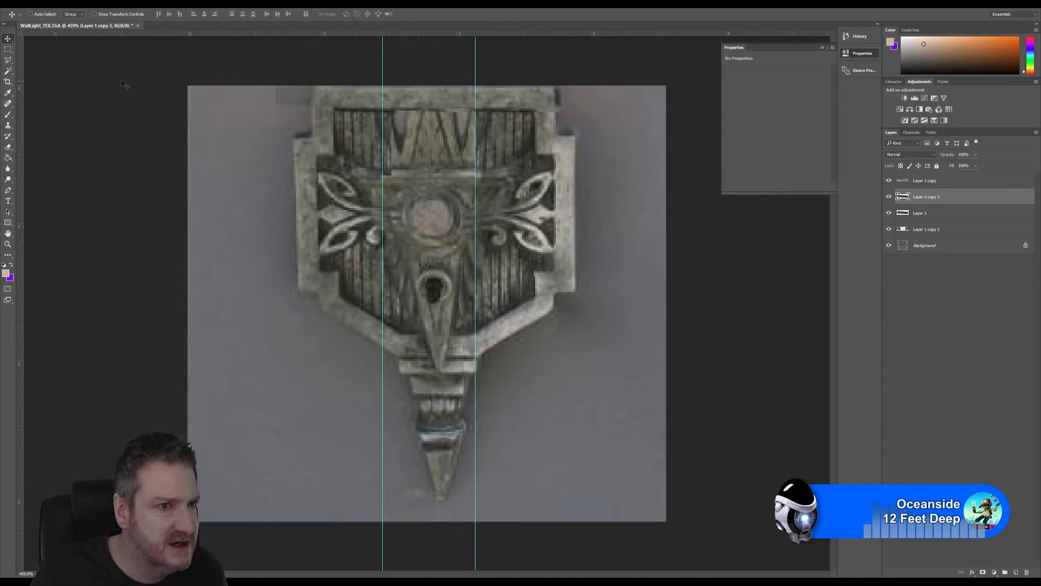
{"action": "key", "text": "m"}
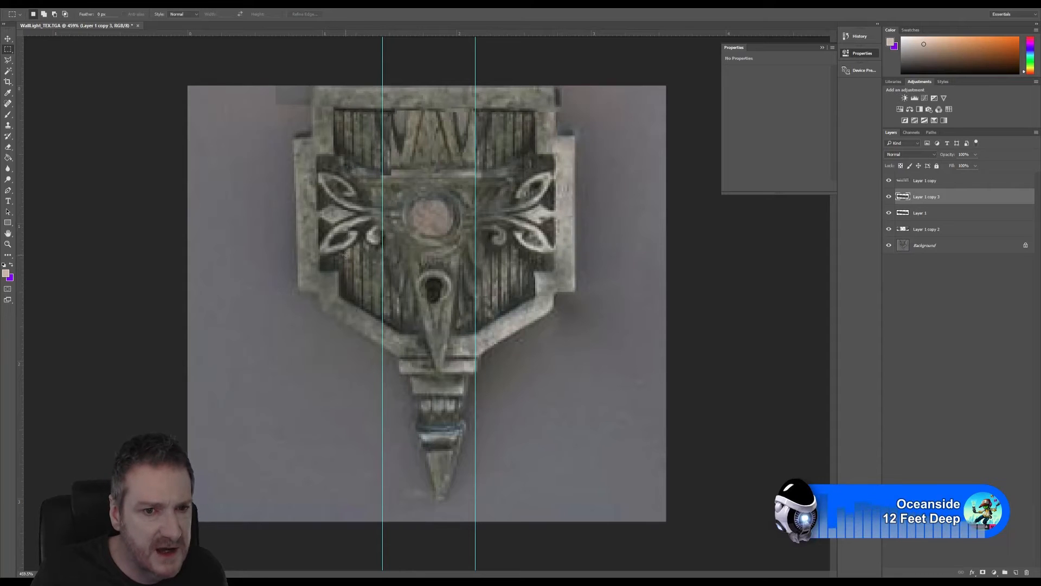
{"action": "left_click_drag", "start_coordinate": [344, 255], "coordinate": [383, 301]}
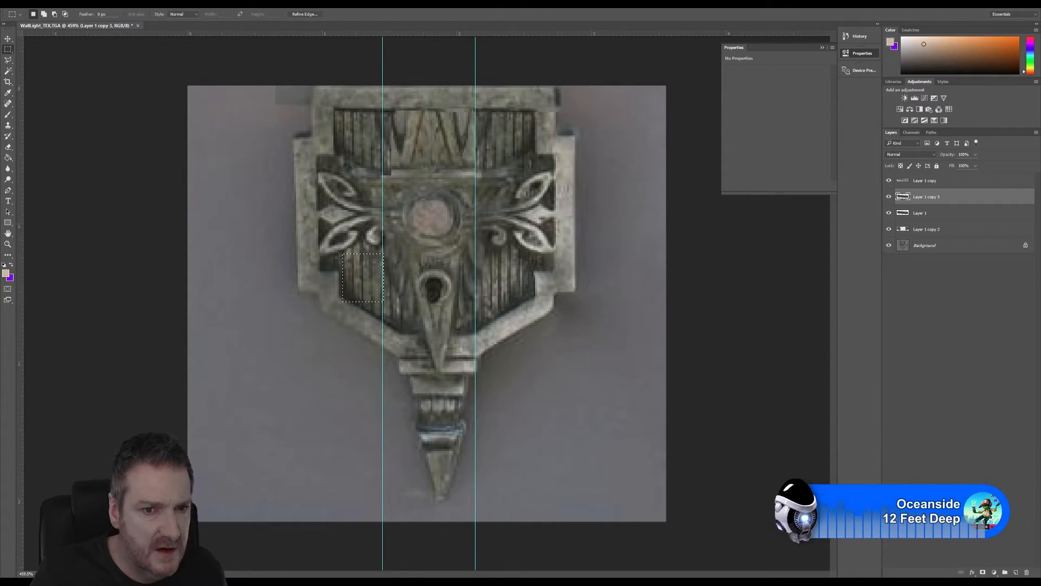
{"action": "left_click", "coordinate": [933, 245]}
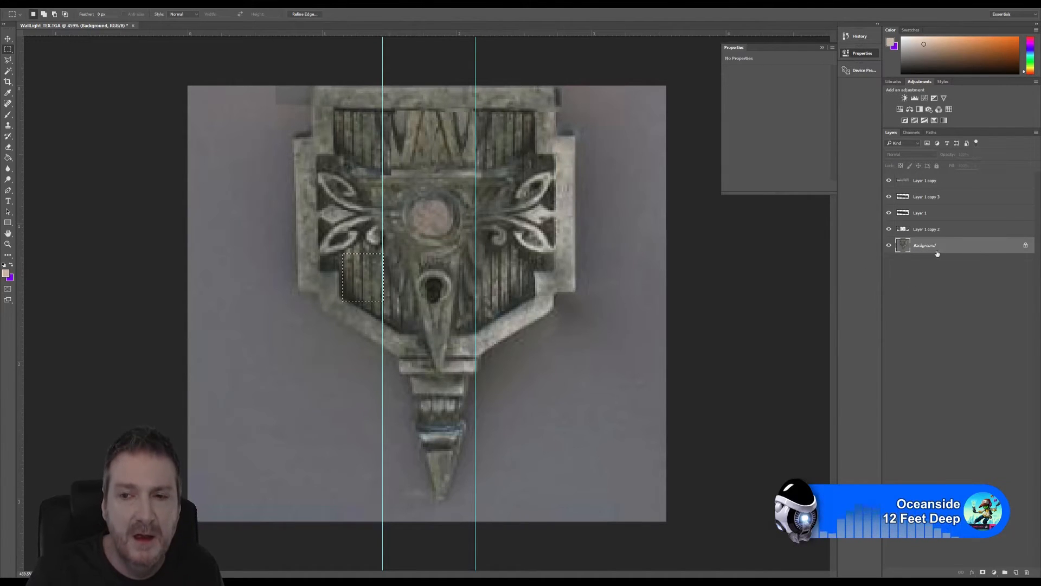
{"action": "key", "text": "ctrl+j"}
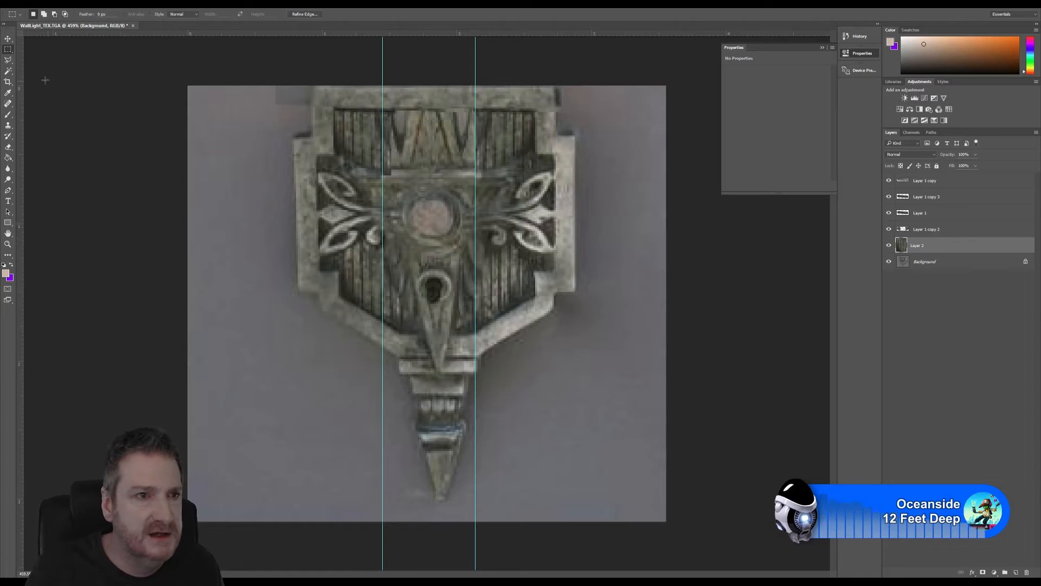
Move the copied wood patch up over the small curl beneath the left ornament, aligning its planks with those below.
{"action": "left_click", "coordinate": [7, 39]}
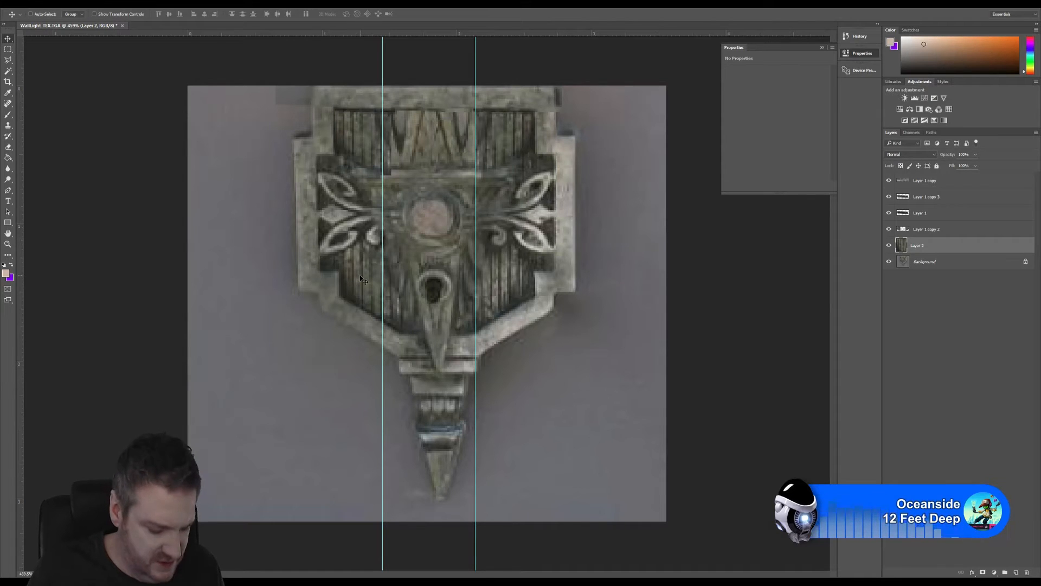
{"action": "left_click_drag", "start_coordinate": [362, 279], "coordinate": [357, 256]}
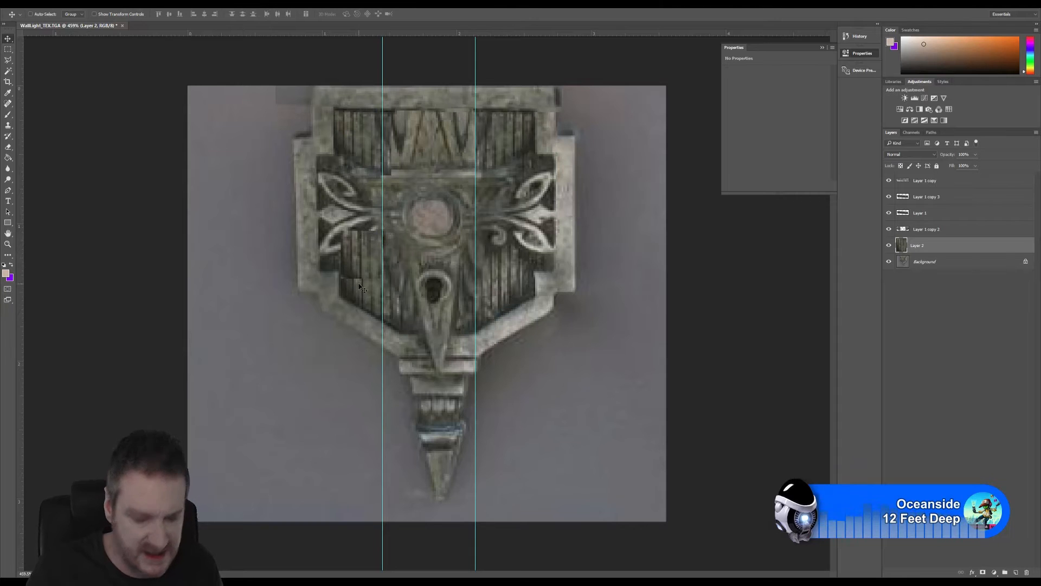
{"action": "key", "text": "Right"}
{"action": "key", "text": "Right"}
{"action": "key", "text": "Left"}
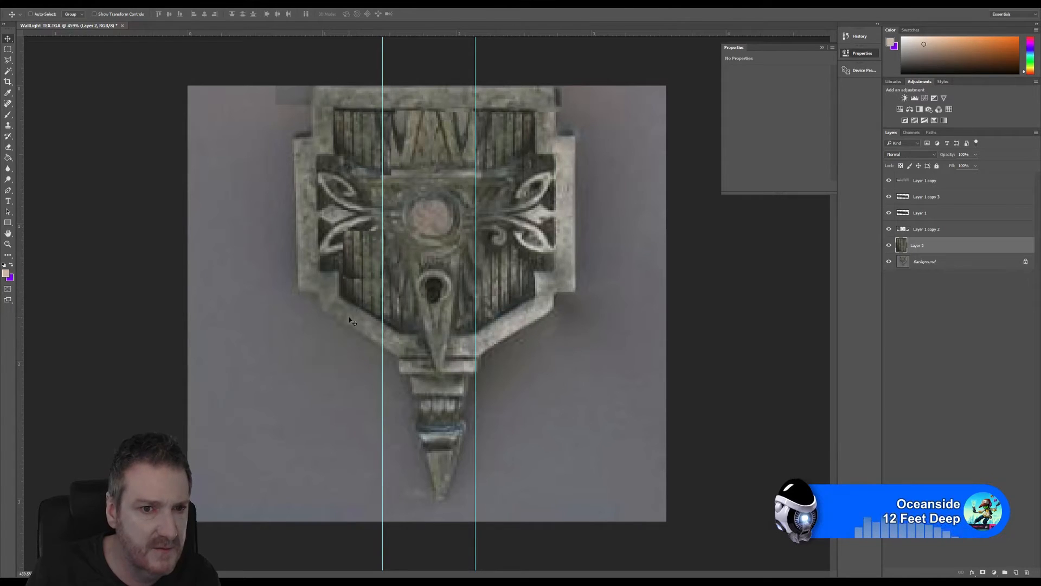
{"action": "key", "text": "Up"}
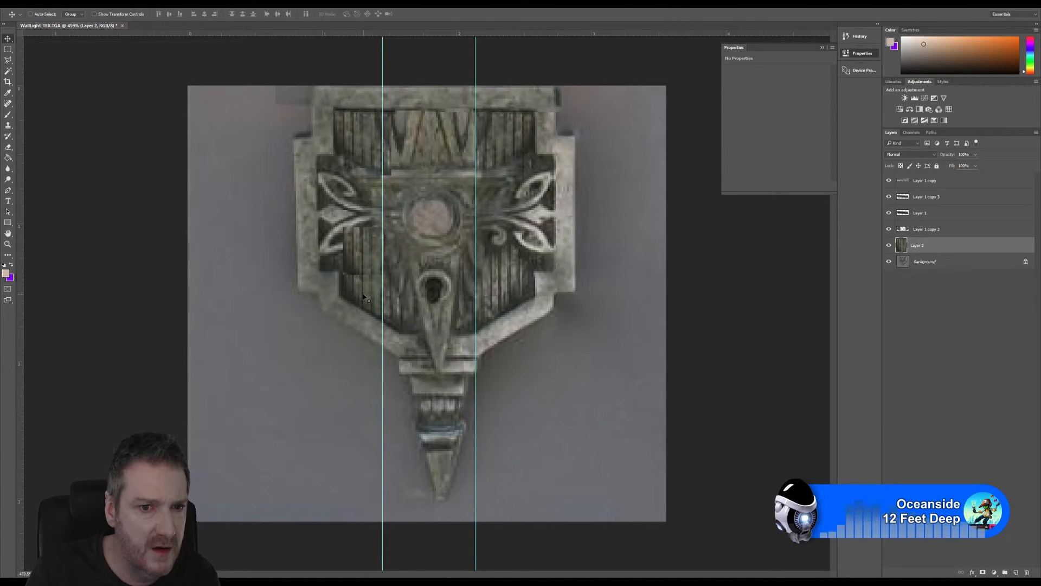
Erase the lower edge of the wood patch on Layer 2, hiding the Background temporarily, so it blends into the planks below.
{"action": "left_click", "coordinate": [8, 147]}
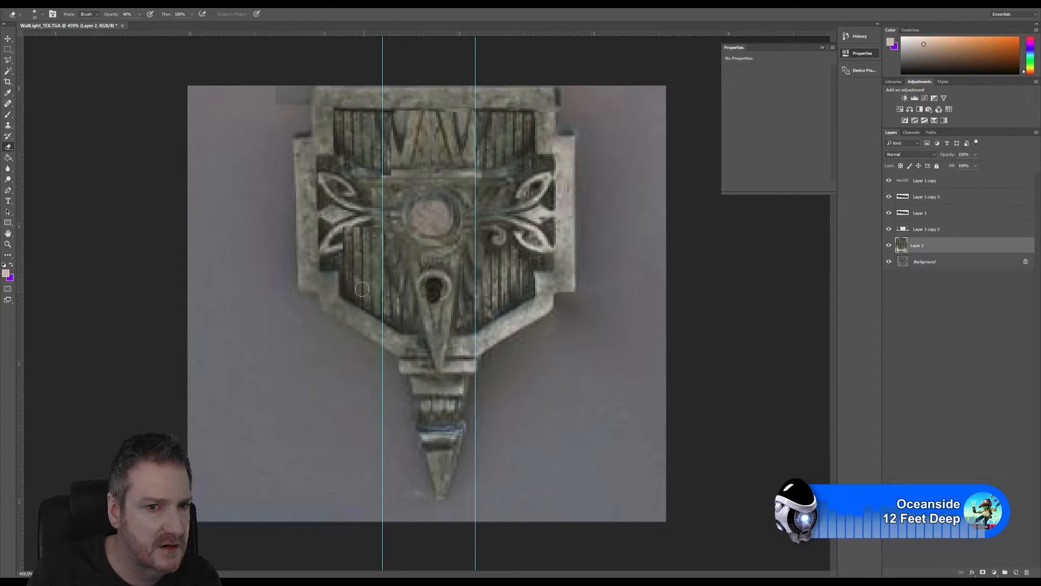
{"action": "left_click", "coordinate": [889, 245]}
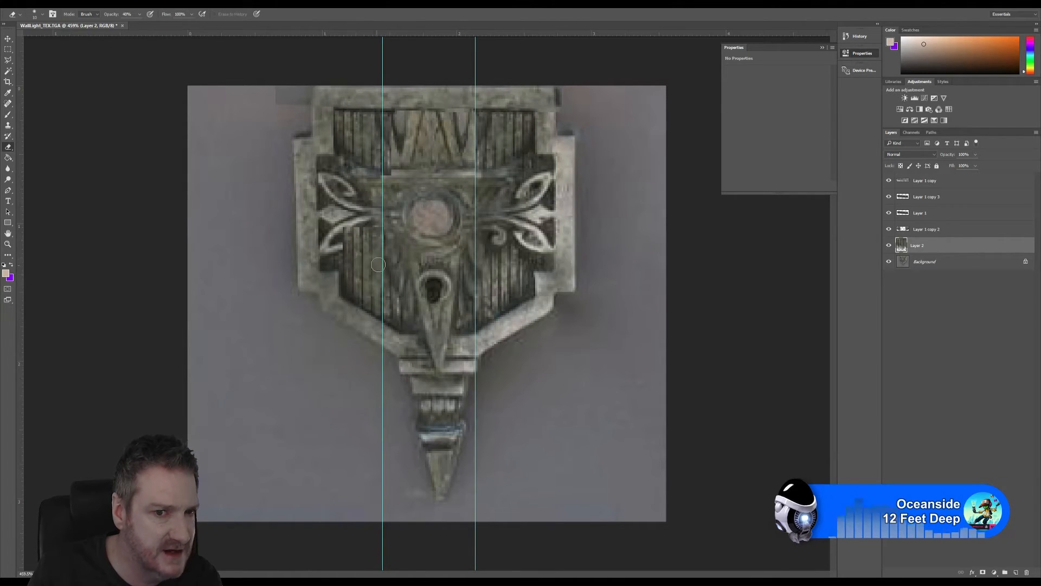
{"action": "left_click", "coordinate": [889, 262]}
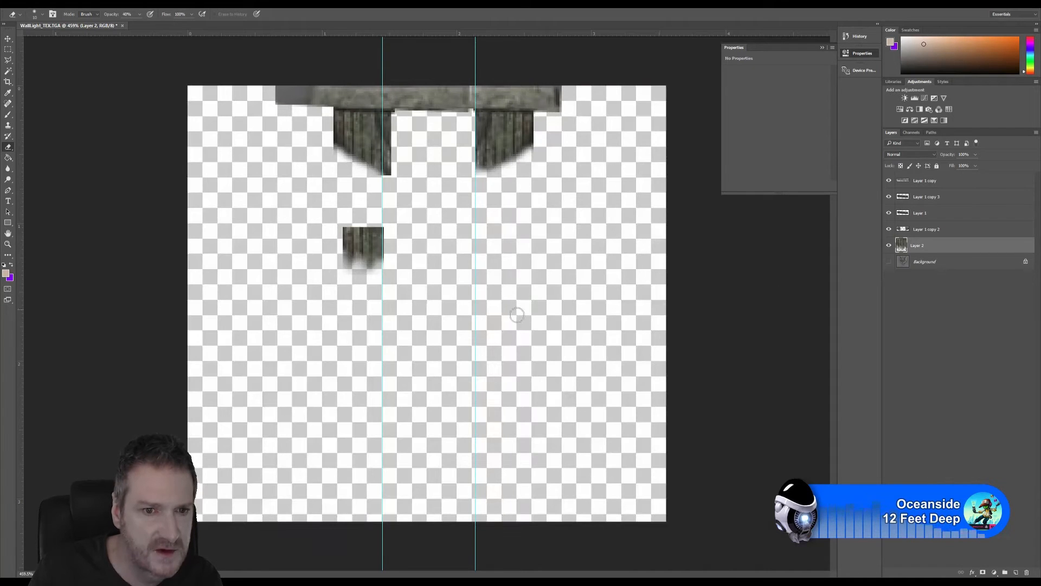
{"action": "scroll", "coordinate": [358, 267], "scroll_direction": "up", "scroll_amount": 1, "text": "alt"}
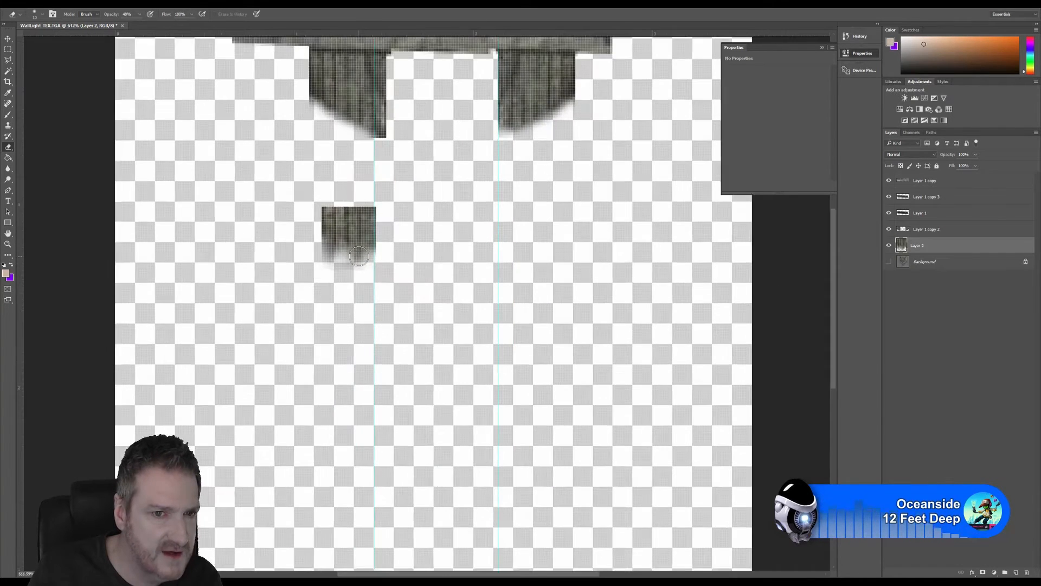
{"action": "scroll", "coordinate": [328, 249], "scroll_direction": "up", "scroll_amount": 1, "text": "alt"}
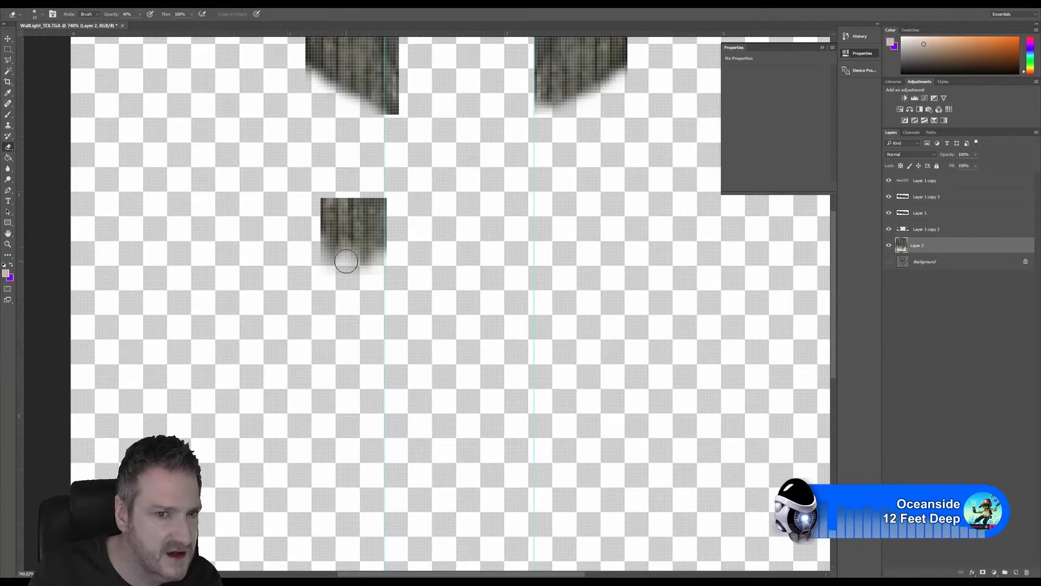
{"action": "left_click", "coordinate": [347, 255]}
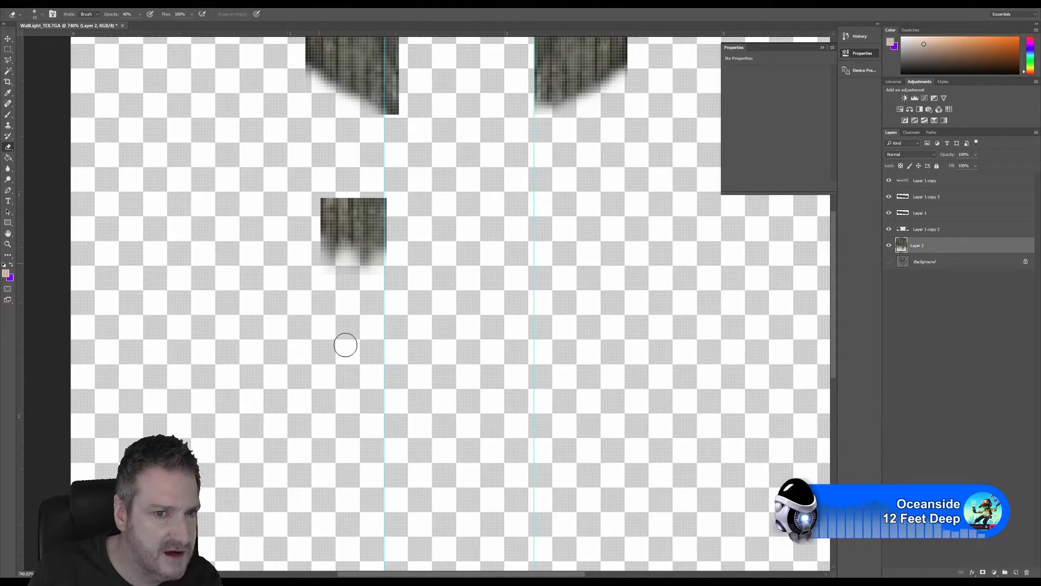
{"action": "left_click", "coordinate": [889, 262]}
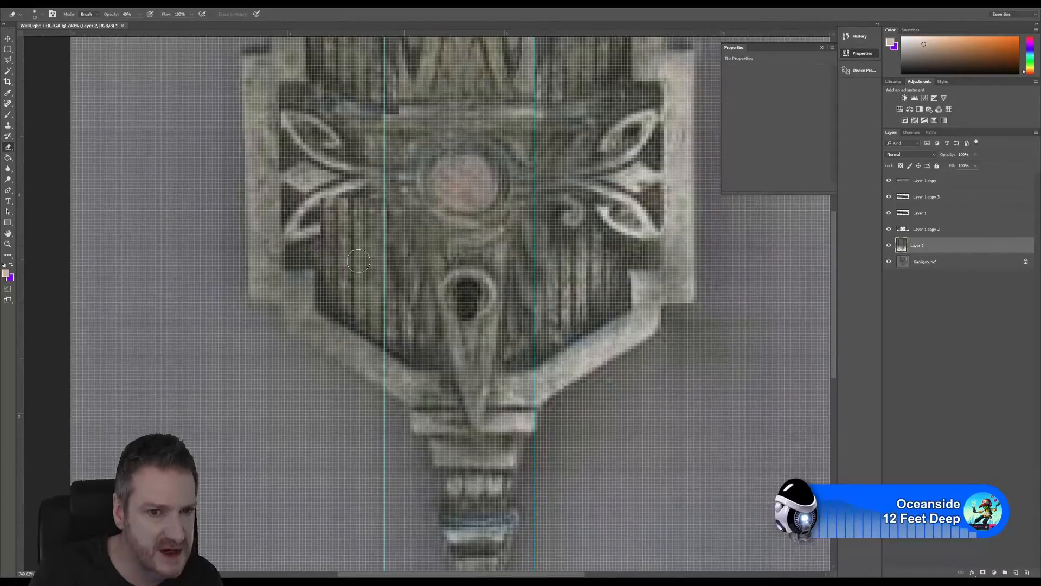
{"action": "scroll", "coordinate": [386, 278], "scroll_direction": "down", "scroll_amount": 3, "text": "alt"}
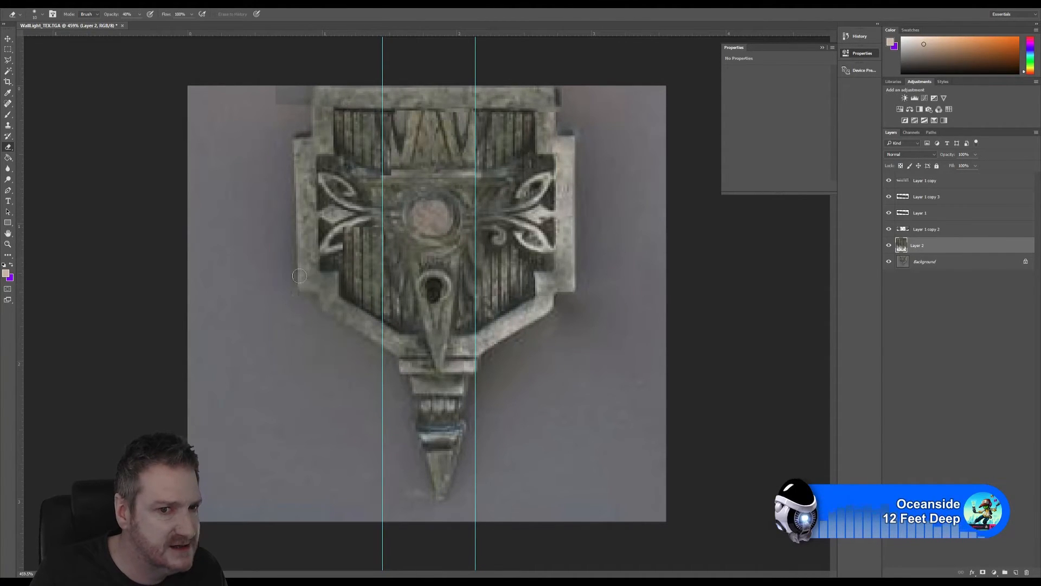
Duplicate Layer 2 and move the copied wood patch over the small curl beneath the right ornament.
{"action": "right_click", "coordinate": [918, 250]}
{"action": "left_click", "coordinate": [947, 235]}
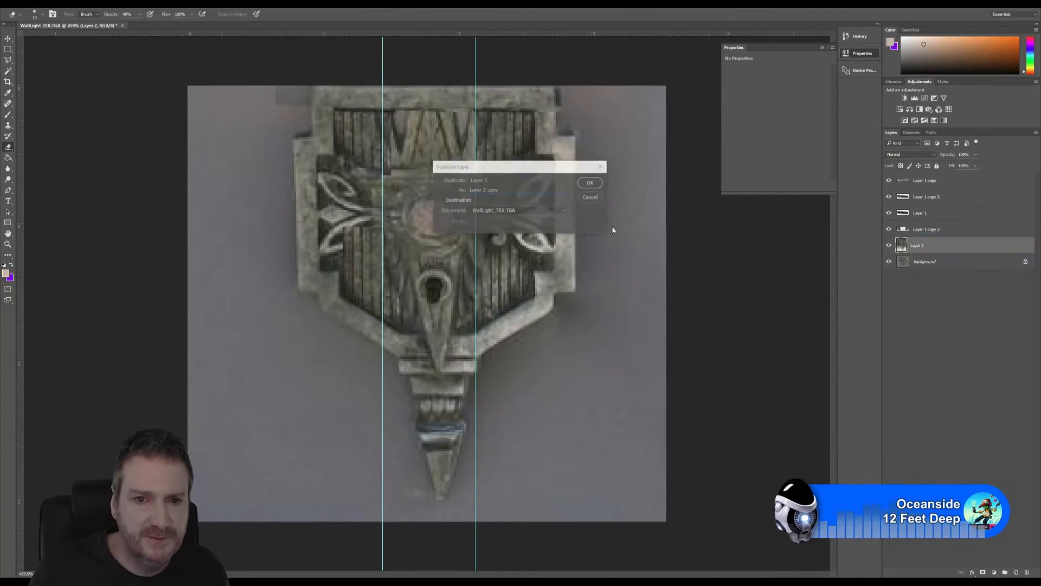
{"action": "key", "text": "Return"}
{"action": "left_click", "coordinate": [8, 38]}
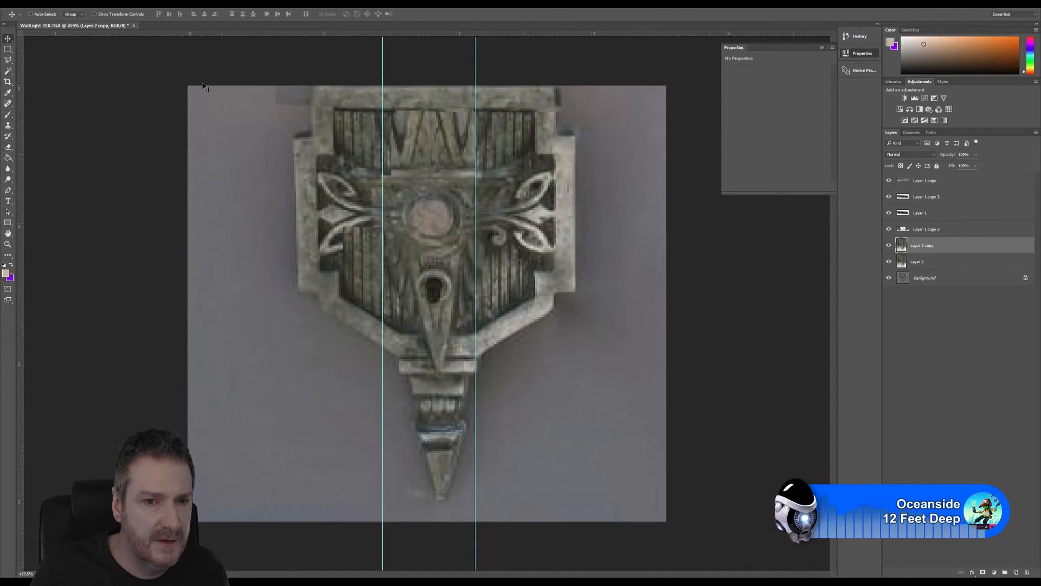
{"action": "left_click_drag", "start_coordinate": [361, 265], "coordinate": [515, 277]}
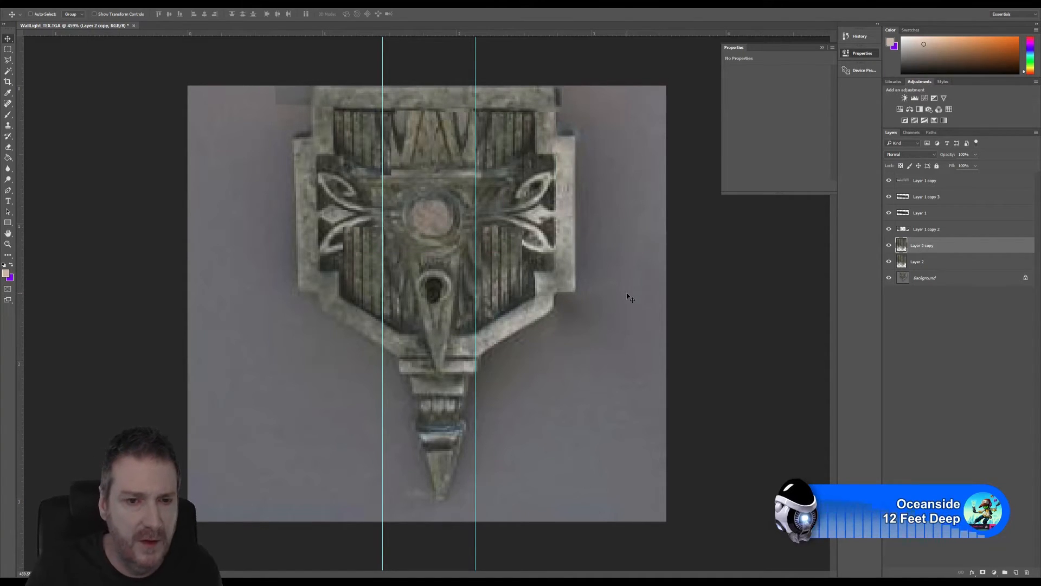
Save the texture as a JPEG over WallLight_FIX_TEX.jpg in the Deco_Model folder with quality 12 (Maximum).
{"action": "left_click", "coordinate": [24, 8]}
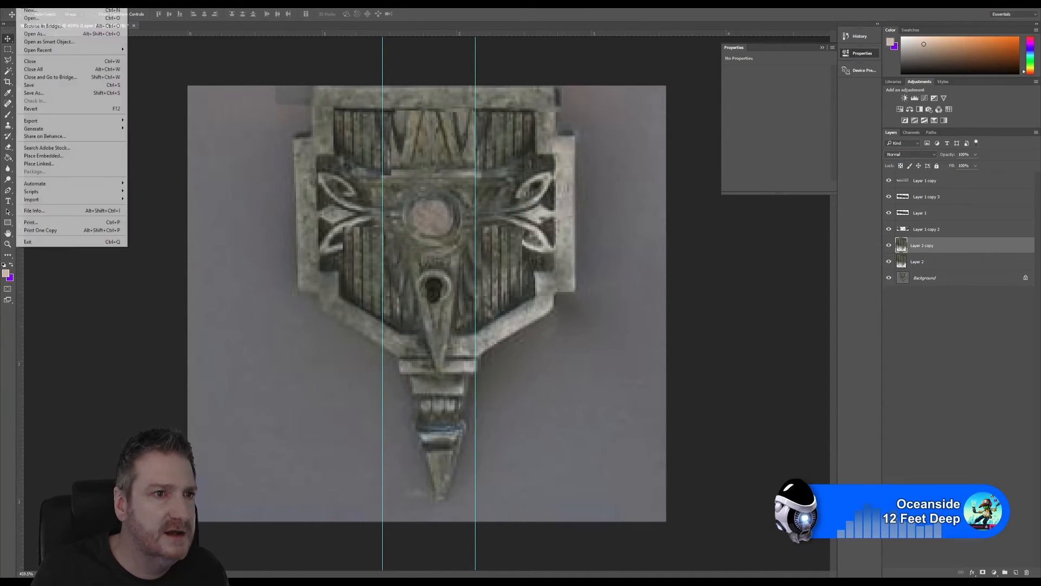
{"action": "left_click", "coordinate": [46, 94]}
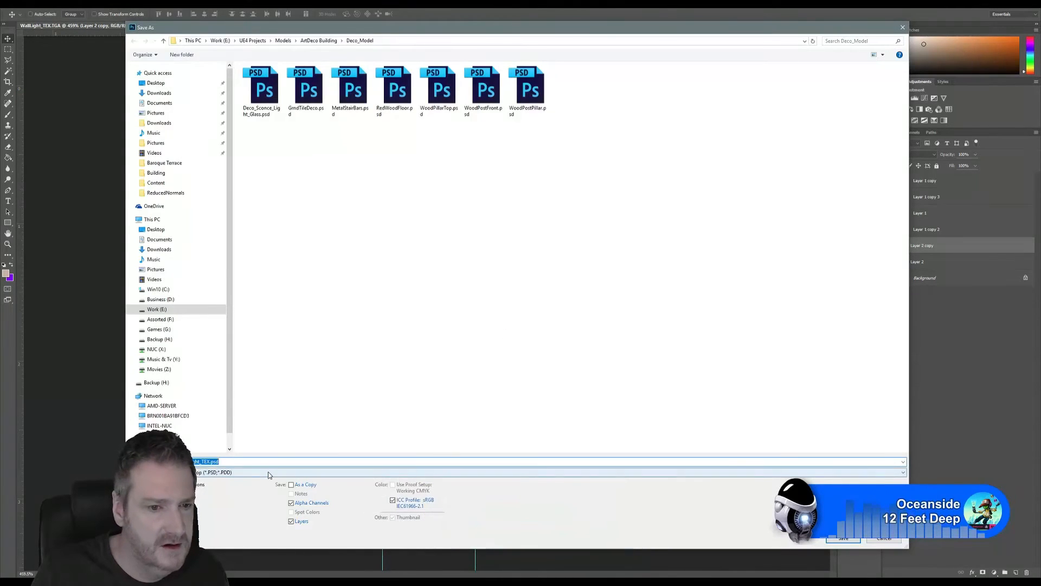
{"action": "left_click", "coordinate": [268, 473]}
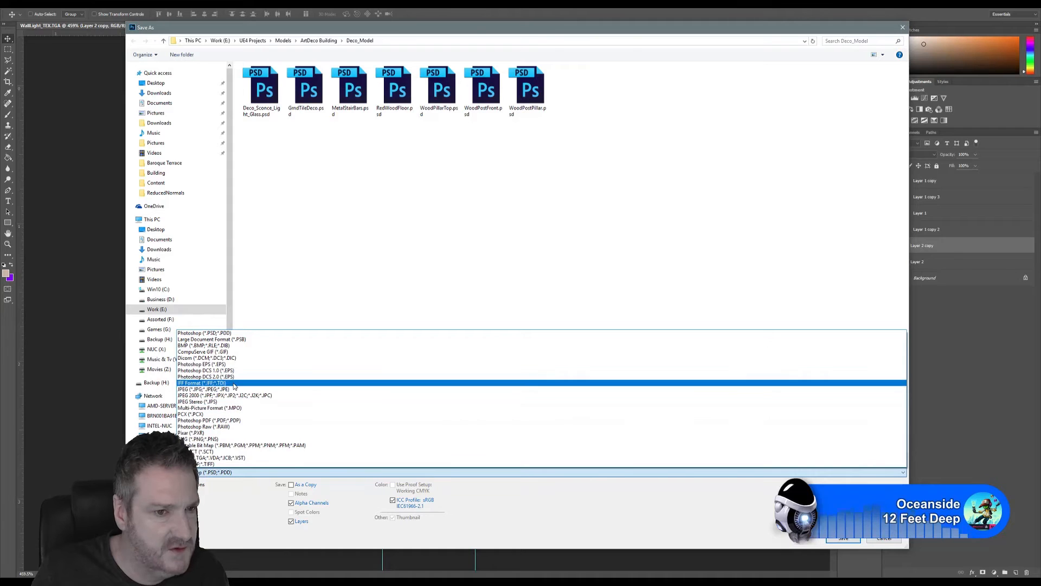
{"action": "left_click", "coordinate": [225, 390]}
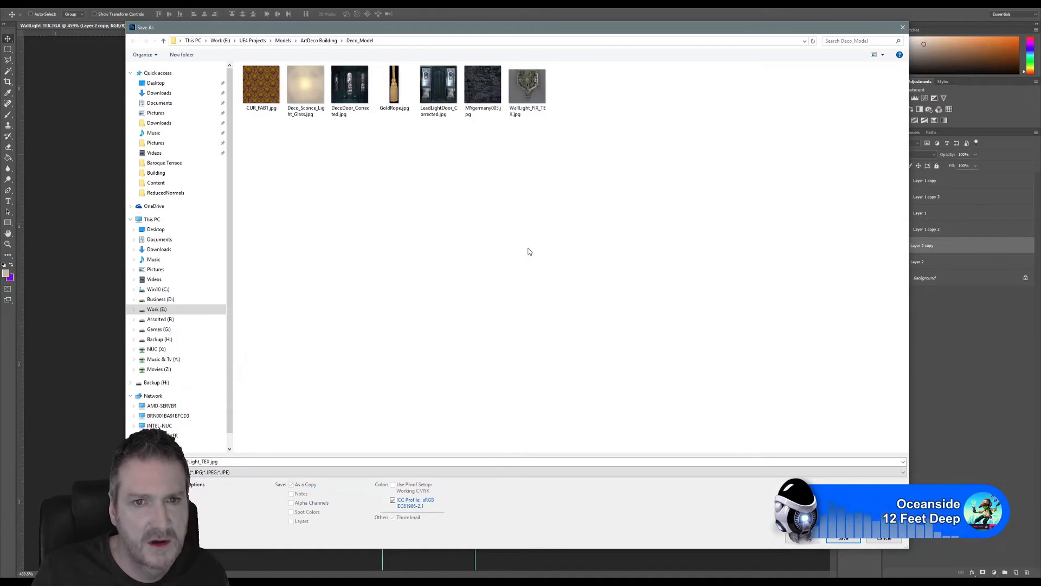
{"action": "double_click", "coordinate": [525, 97]}
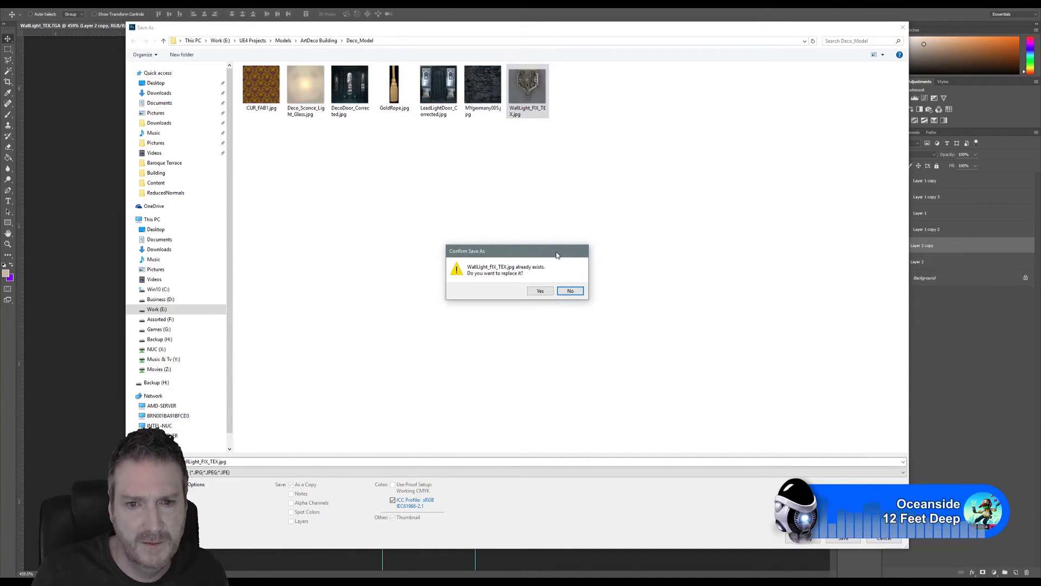
{"action": "left_click", "coordinate": [539, 291]}
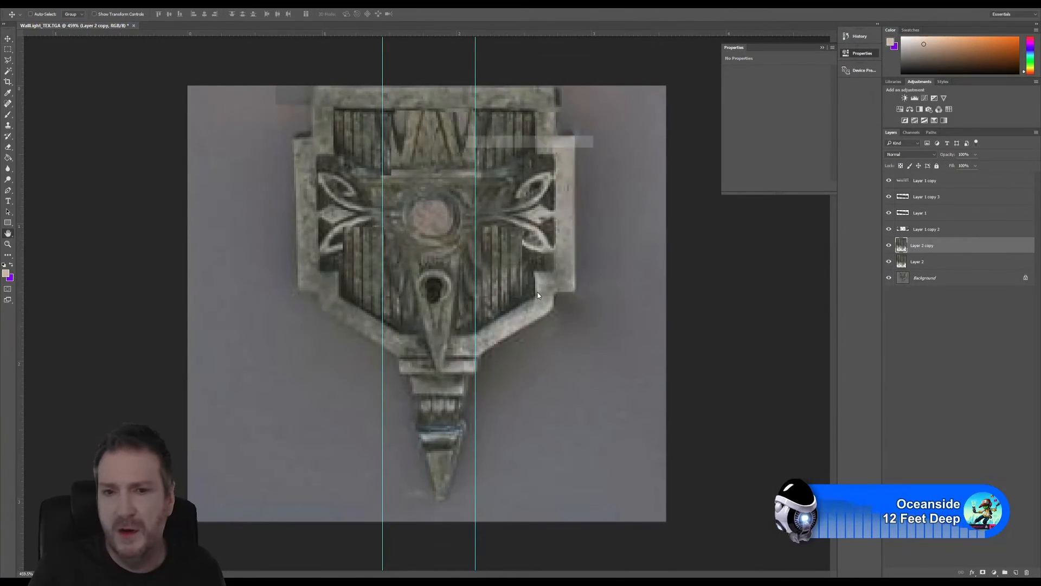
{"action": "left_click", "coordinate": [582, 157]}
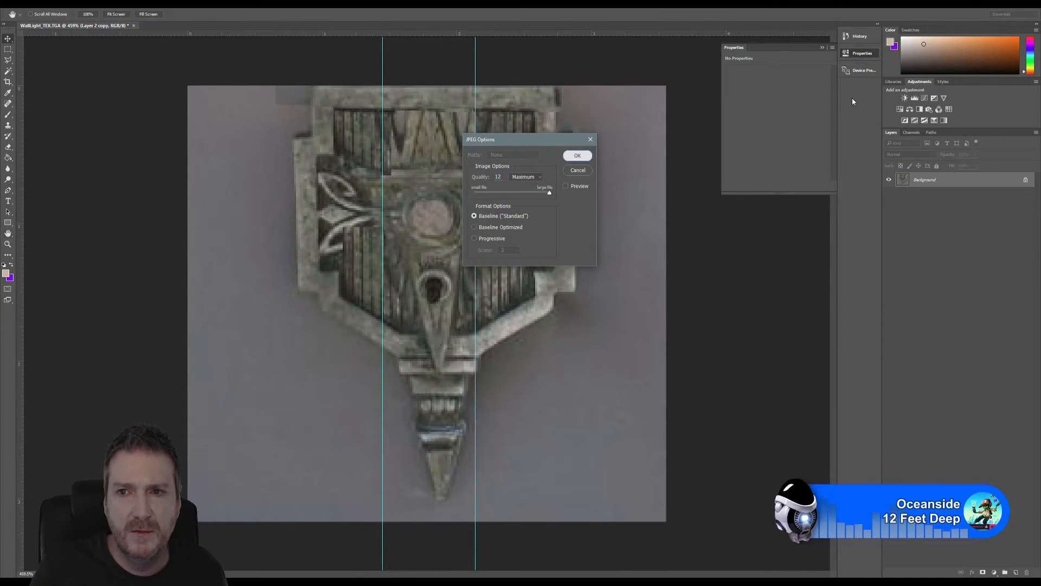
Switch to 3ds Max and examine the updated plaque texture around the ornaments from different angles in the perspective view.
{"action": "left_click", "coordinate": [1004, 1]}
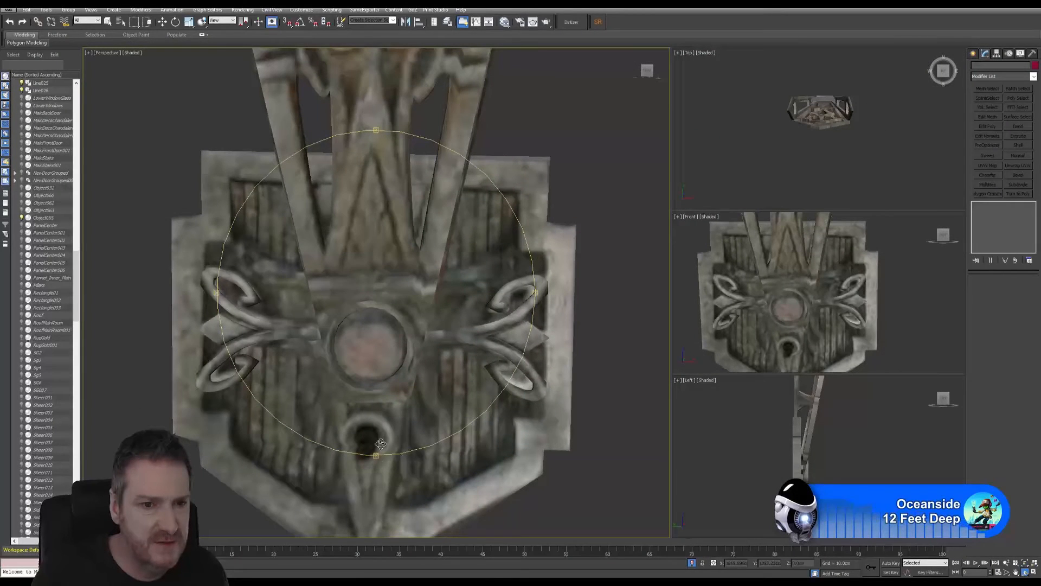
{"action": "middle_click_drag", "start_coordinate": [390, 349], "coordinate": [375, 379], "text": "alt"}
{"action": "scroll", "coordinate": [385, 361], "scroll_direction": "down", "scroll_amount": 3}
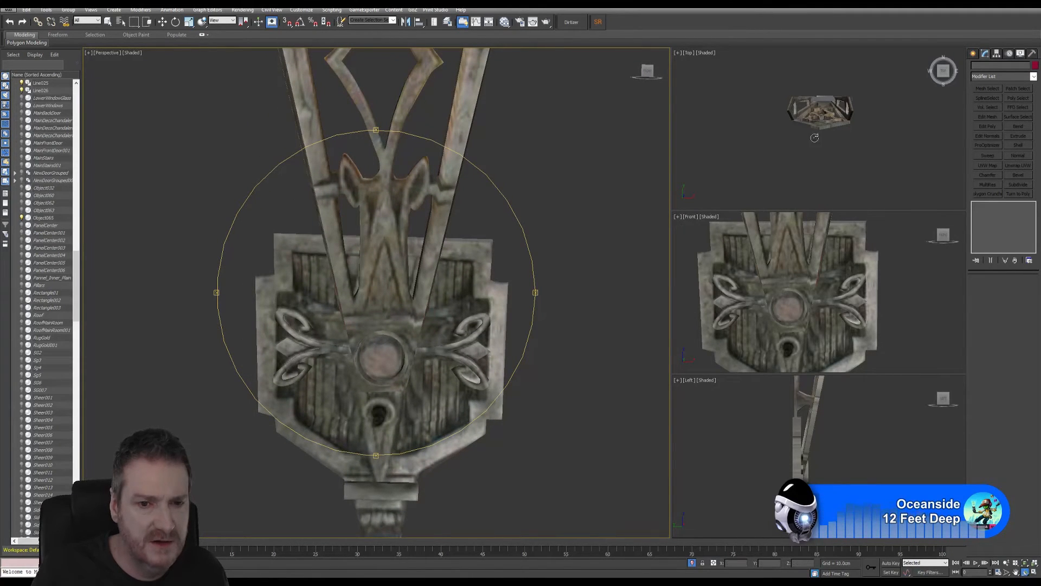
{"action": "middle_click_drag", "start_coordinate": [375, 378], "coordinate": [421, 313], "text": "alt"}
Return to the texture in Photoshop, hide Layer 2 copy, and toggle Layer 2 to compare the left curl with and without its patch.
{"action": "left_click", "coordinate": [979, 4]}
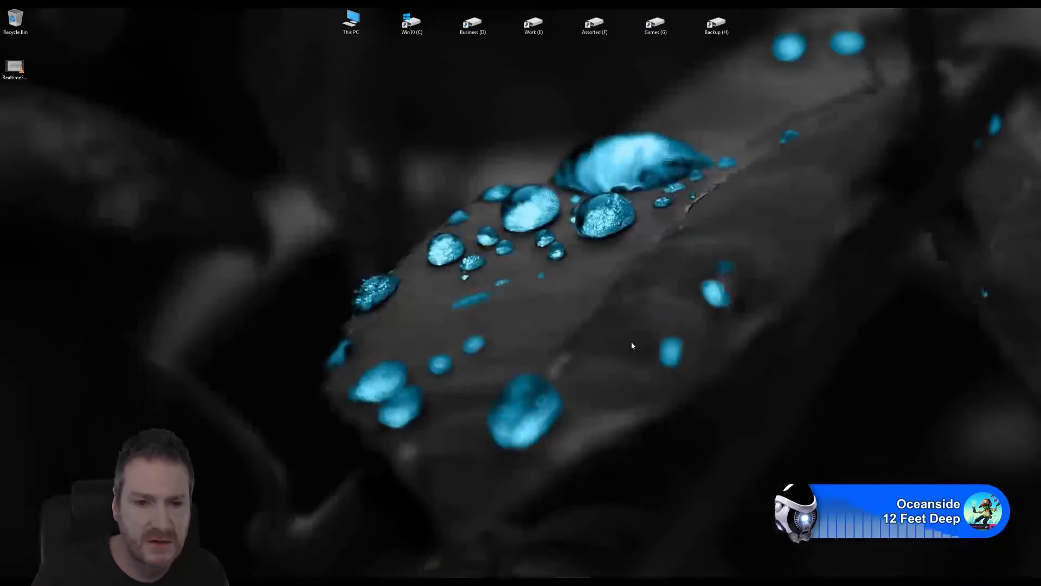
{"action": "key", "text": "alt+Tab"}
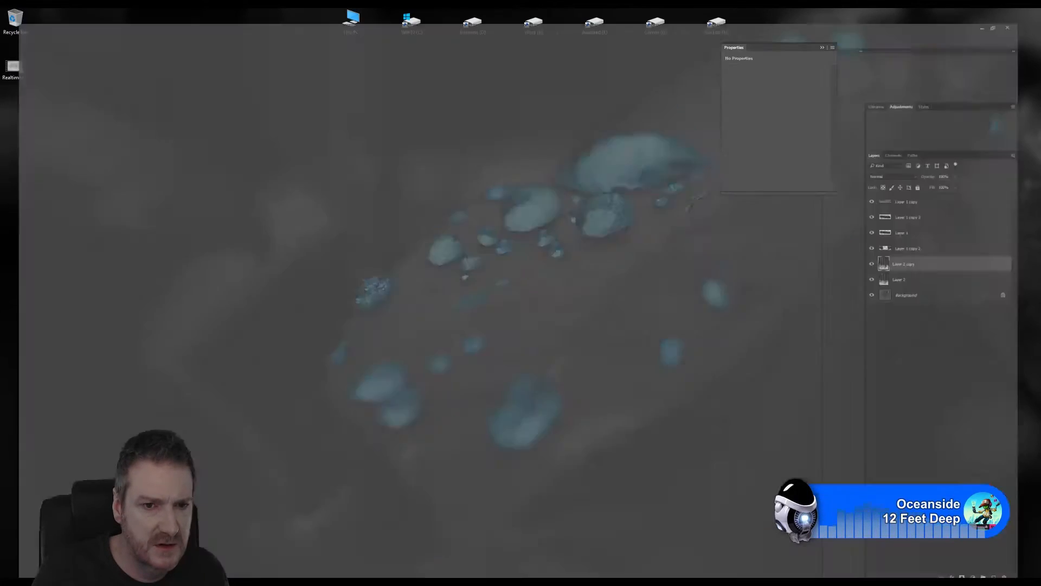
{"action": "left_click", "coordinate": [888, 247]}
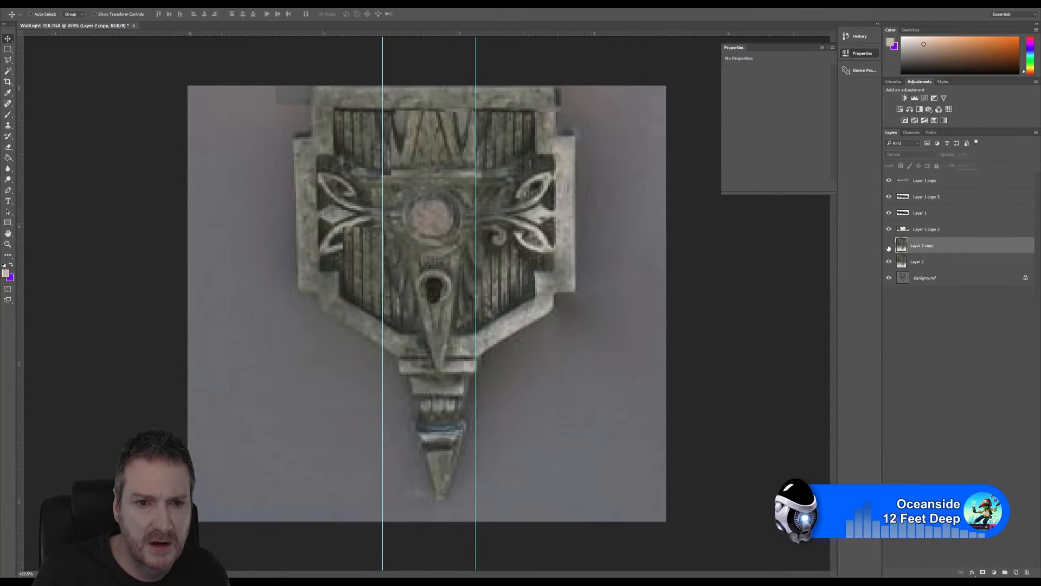
{"action": "left_click", "coordinate": [890, 264]}
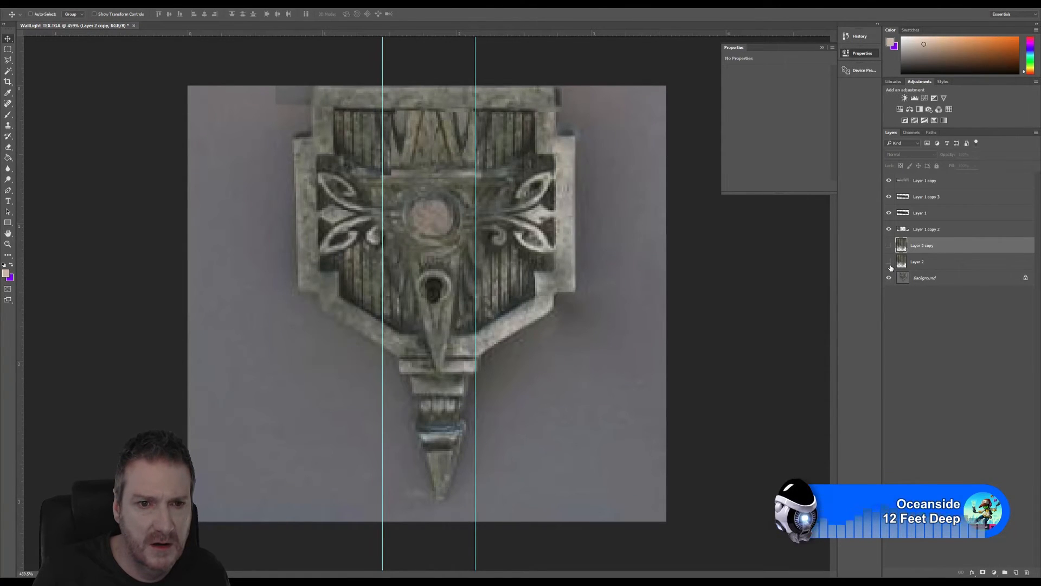
{"action": "left_click", "coordinate": [890, 263]}
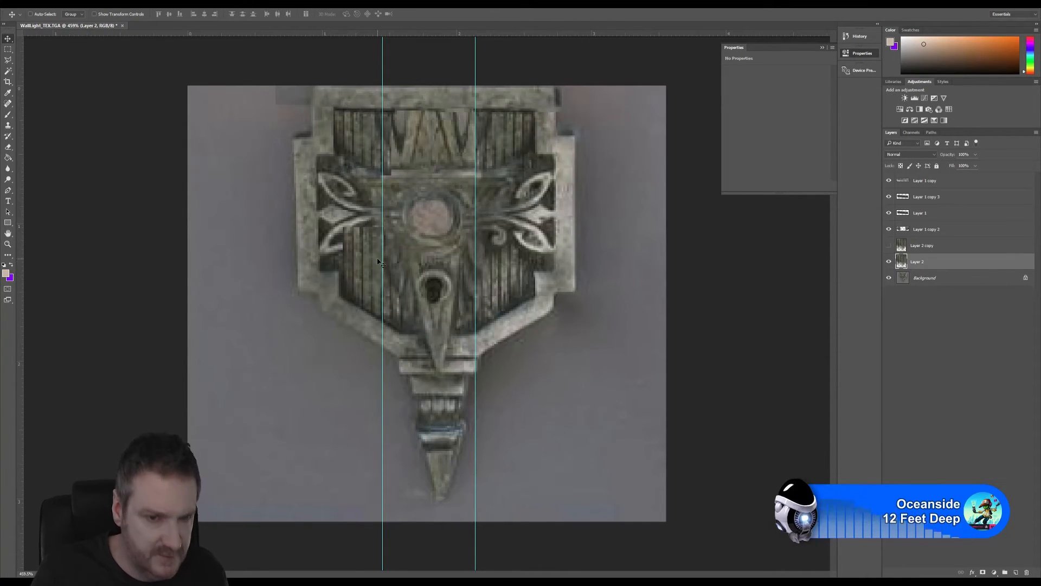
Nudge the Layer 2 wood patch left over the left ornament's lower leaf and soften its edges with the Eraser.
{"action": "key", "text": "Left"}
{"action": "key", "text": "Left"}
{"action": "key", "text": "Left"}
{"action": "key", "text": "Left"}
{"action": "key", "text": "Left"}
{"action": "key", "text": "Left"}
{"action": "key", "text": "Left"}
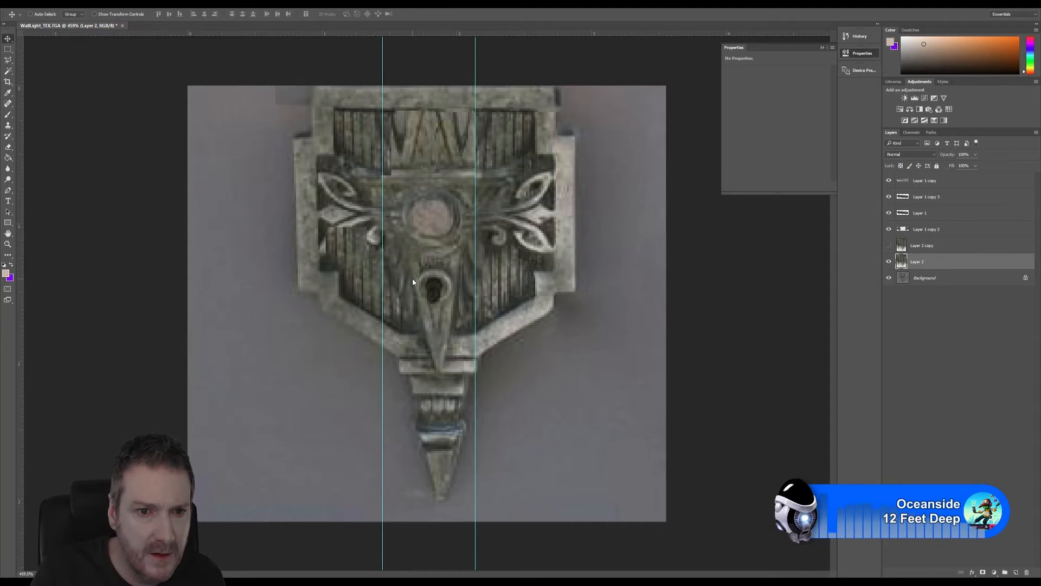
{"action": "key", "text": "Left"}
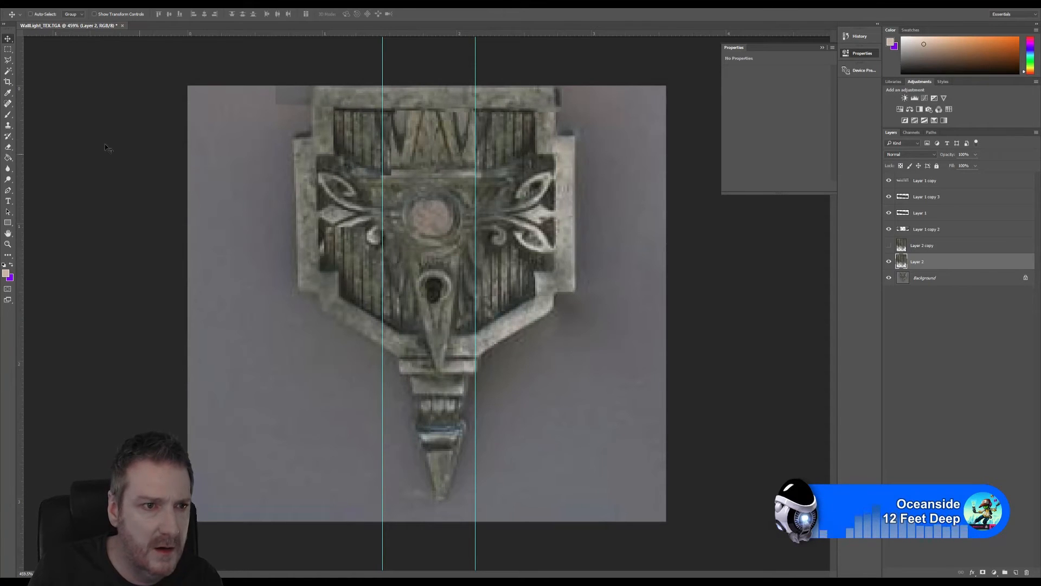
{"action": "left_click", "coordinate": [9, 149]}
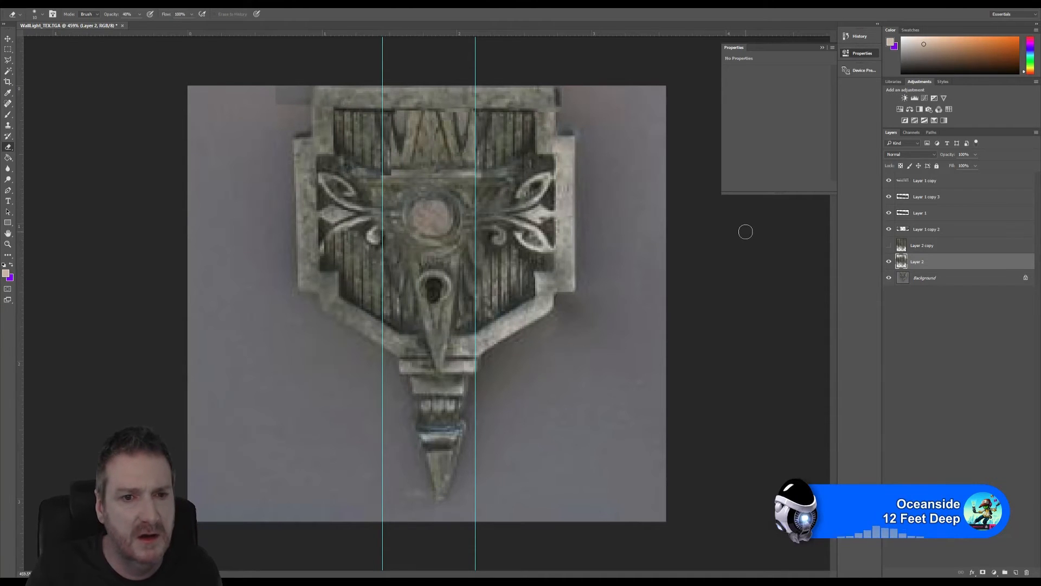
Show Layer 2 copy, move its wood patch right over the right ornament's lower leaf, and blend its edges with the Eraser.
{"action": "left_click", "coordinate": [917, 246]}
{"action": "key", "text": "v"}
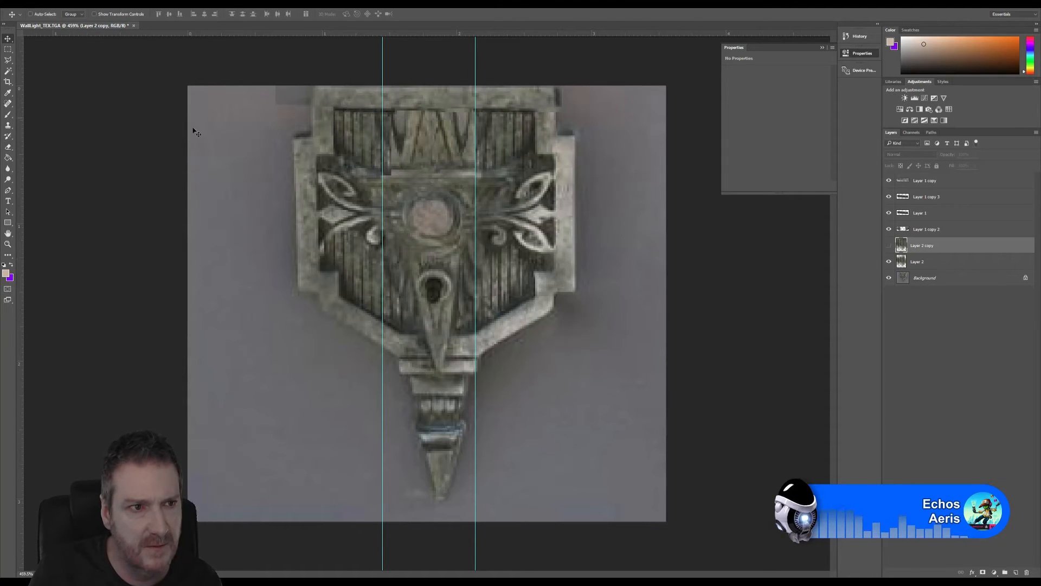
{"action": "left_click", "coordinate": [888, 245]}
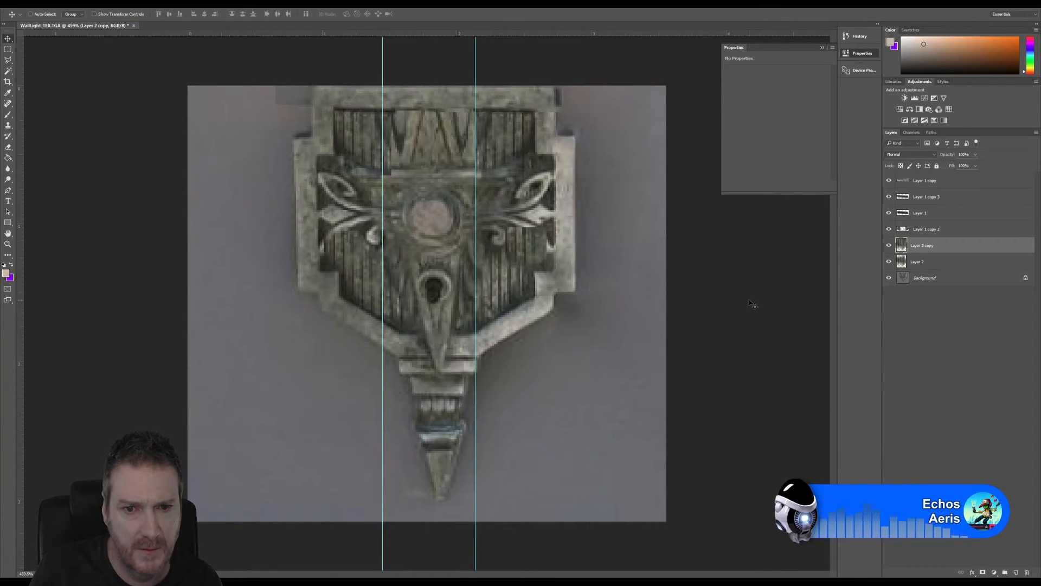
{"action": "left_click", "coordinate": [7, 146]}
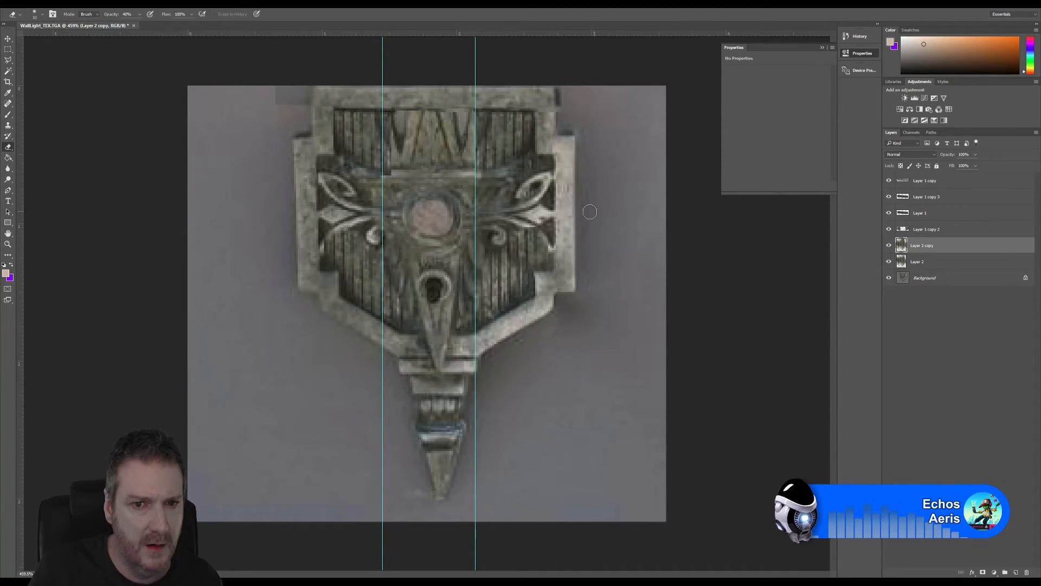
Save the retouched texture as a JPEG in the Deco_Model folder, overwriting WallLight_FIX_TEX.jpg, and accept the JPEG options.
{"action": "left_click", "coordinate": [23, 5]}
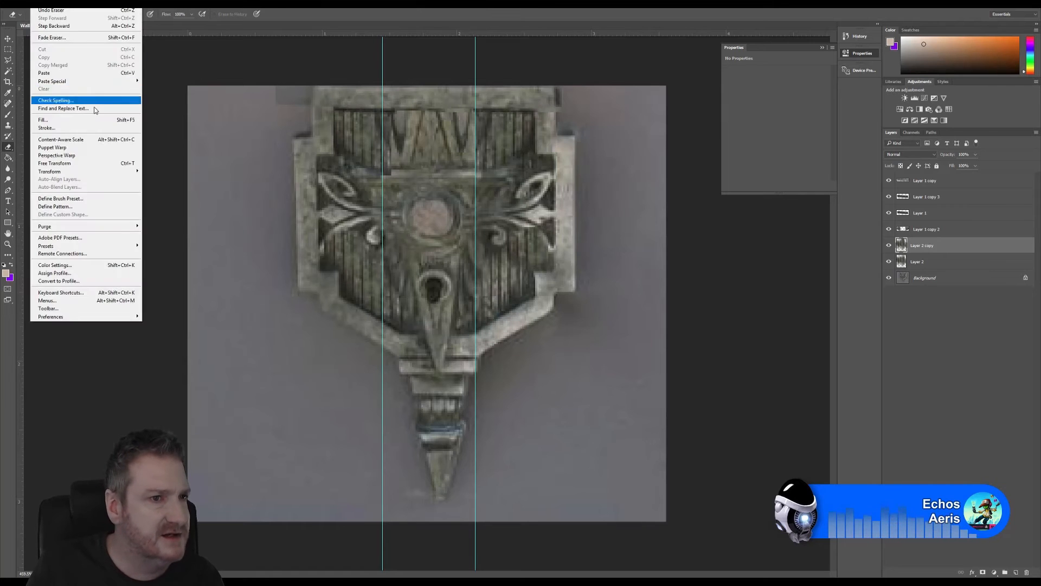
{"action": "left_click", "coordinate": [36, 4]}
{"action": "left_click", "coordinate": [36, 4]}
{"action": "mouse_move", "coordinate": [22, 4]}
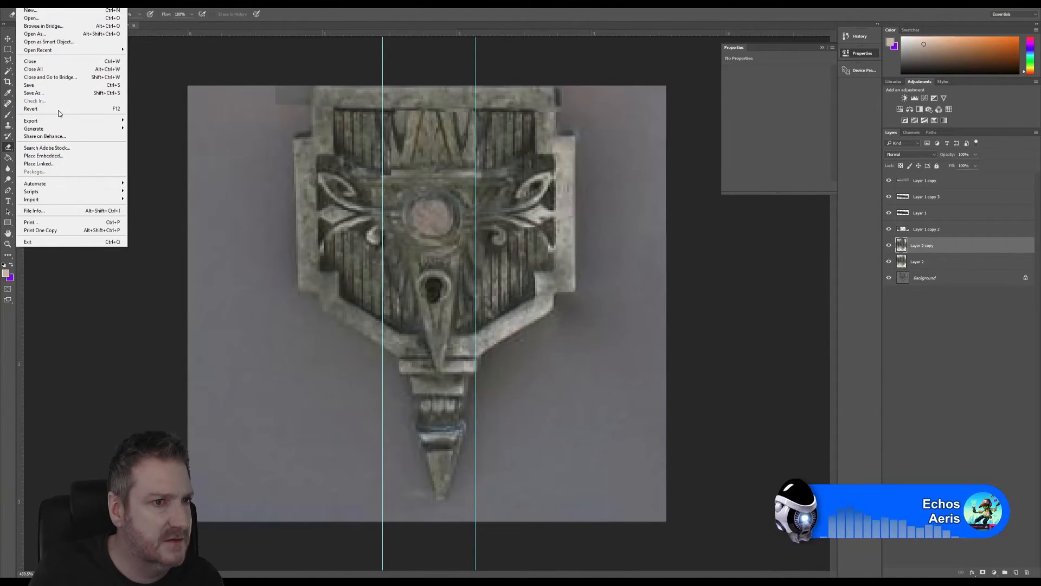
{"action": "left_click", "coordinate": [52, 93]}
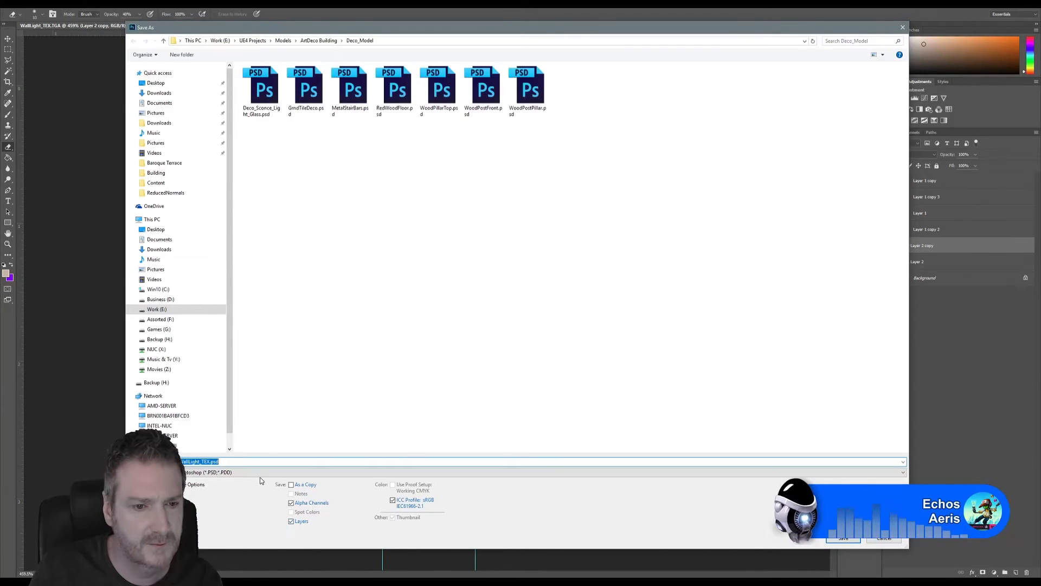
{"action": "left_click", "coordinate": [242, 473]}
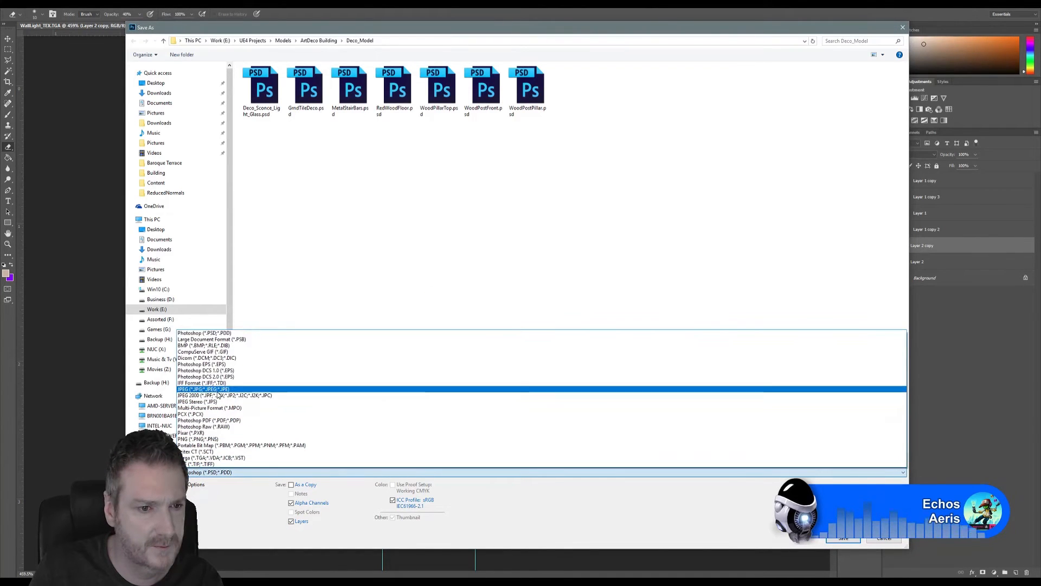
{"action": "left_click", "coordinate": [218, 395]}
{"action": "double_click", "coordinate": [533, 117]}
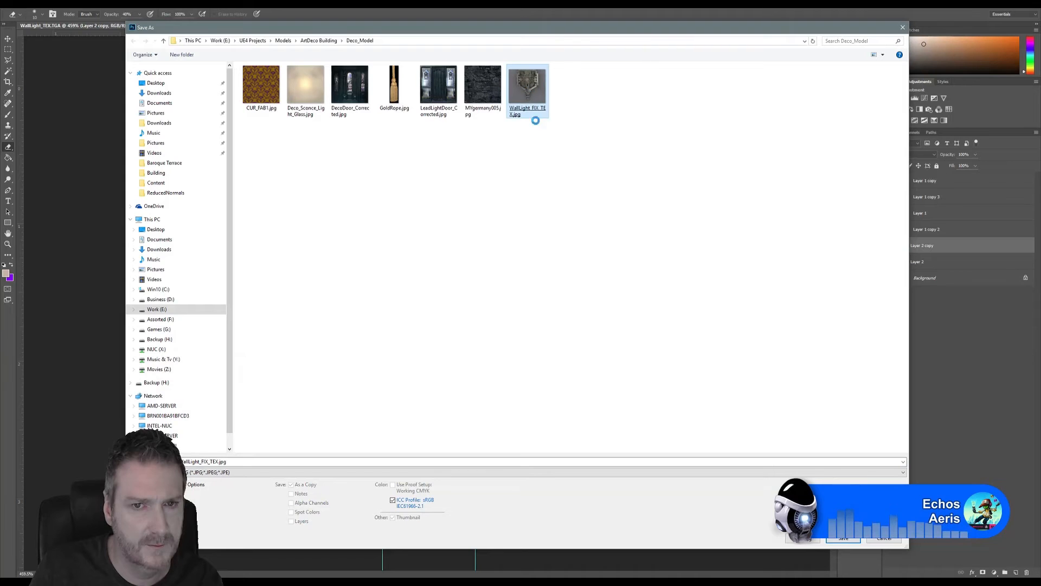
{"action": "left_click", "coordinate": [539, 291]}
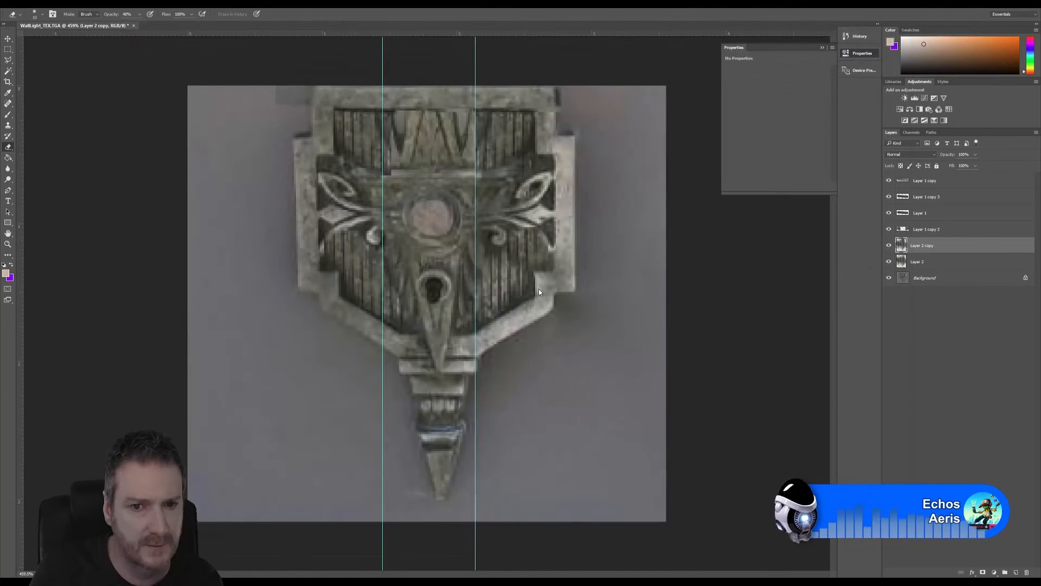
{"action": "left_click", "coordinate": [578, 158]}
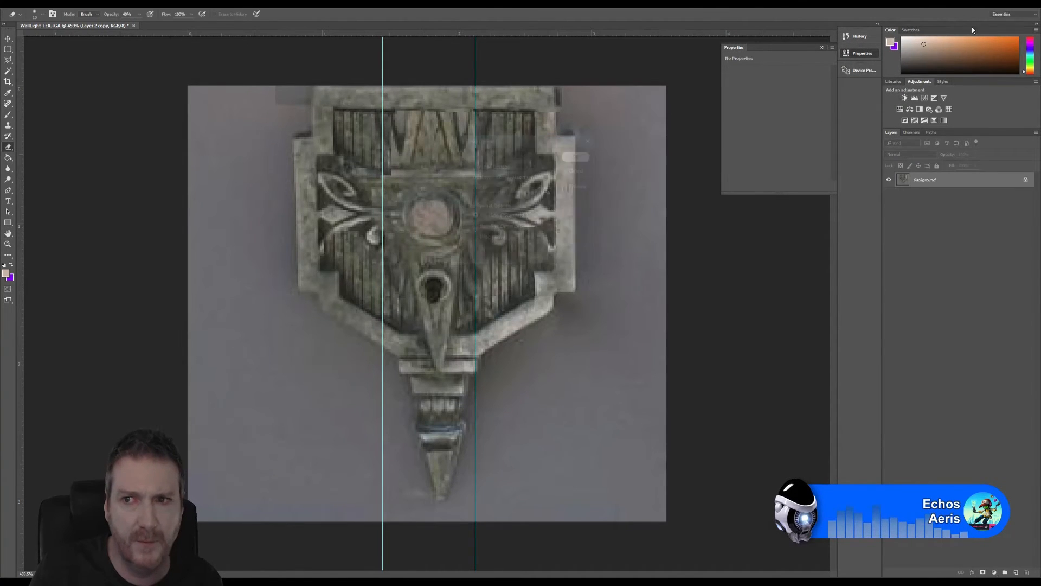
Switch to 3ds Max and check the re-exported texture on the plaque from slightly different angles in the perspective view.
{"action": "left_click", "coordinate": [993, 5]}
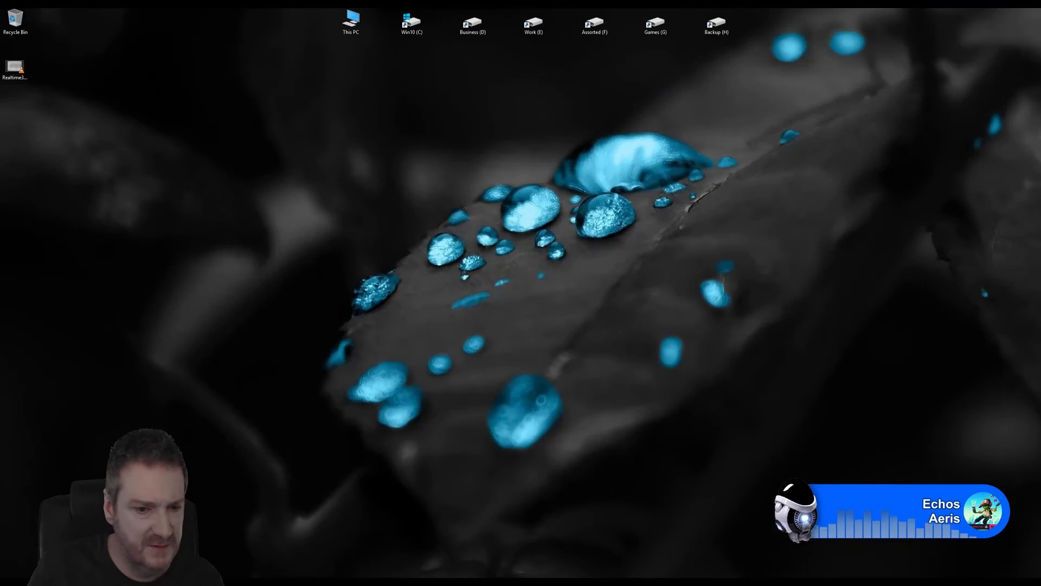
{"action": "key", "text": "alt+Tab"}
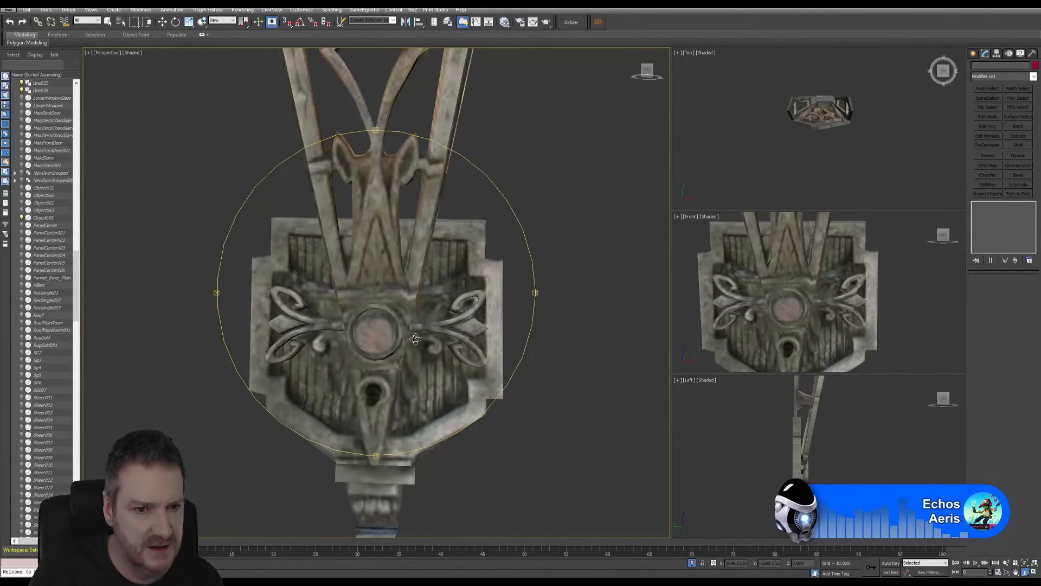
{"action": "middle_click_drag", "start_coordinate": [415, 339], "coordinate": [441, 329]}
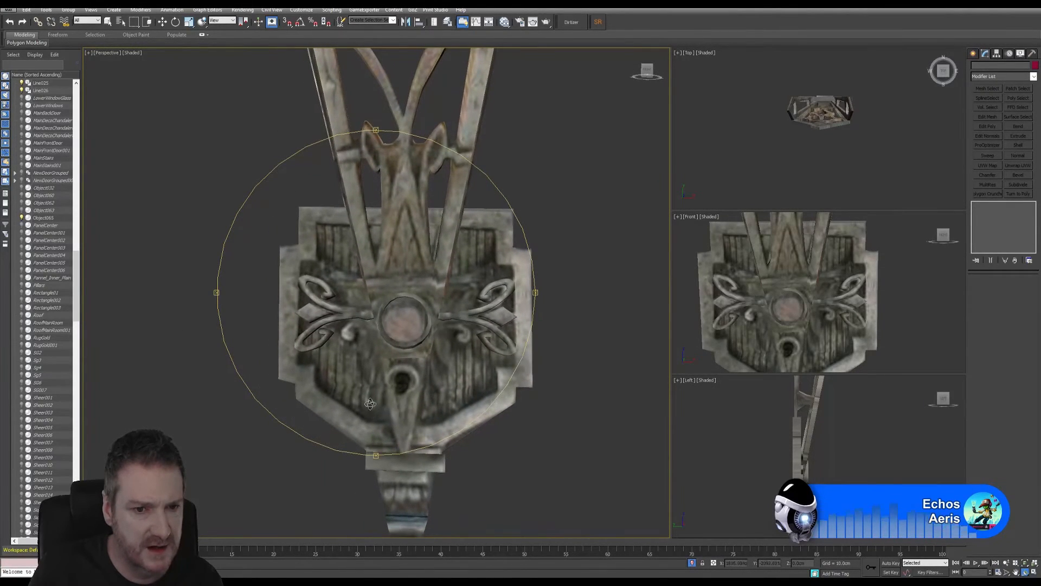
{"action": "mouse_move", "coordinate": [370, 403]}
{"action": "middle_mouse_down", "text": "alt"}
{"action": "mouse_move", "coordinate": [385, 412]}
{"action": "mouse_move", "coordinate": [360, 416]}
{"action": "middle_mouse_up", "text": "alt"}
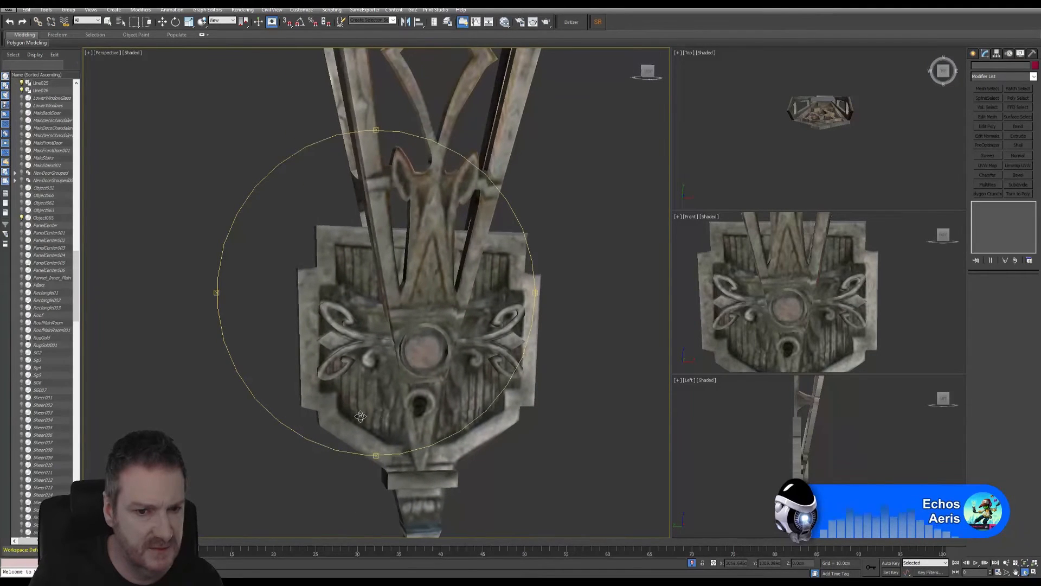
Select the plaque, open its Unwrap UVW in the UV editor, and place the editor beside the model with the plaque's lower half in view.
{"action": "left_click", "coordinate": [109, 24]}
{"action": "left_click", "coordinate": [337, 409]}
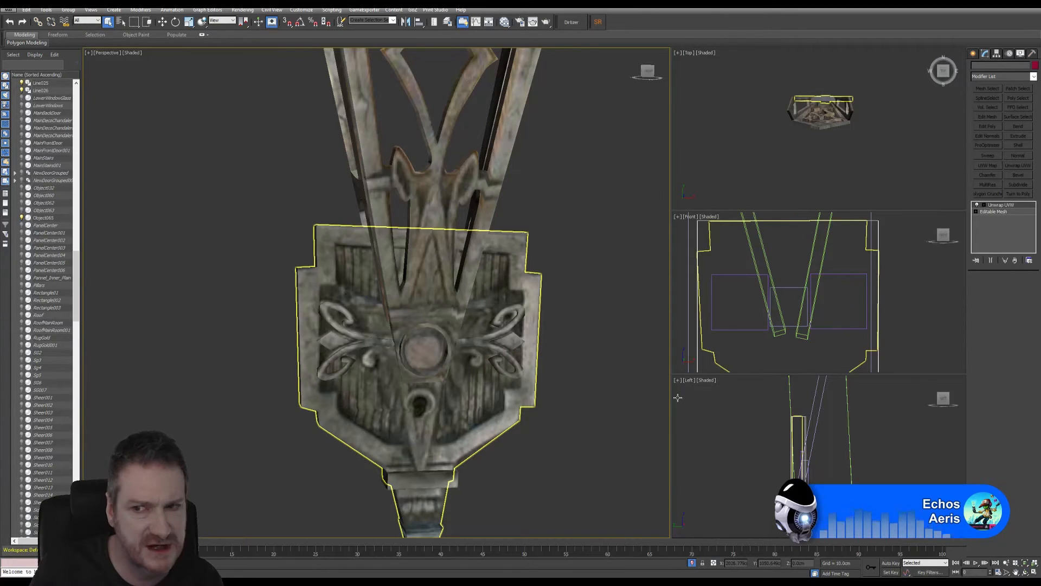
{"action": "left_click", "coordinate": [1003, 204]}
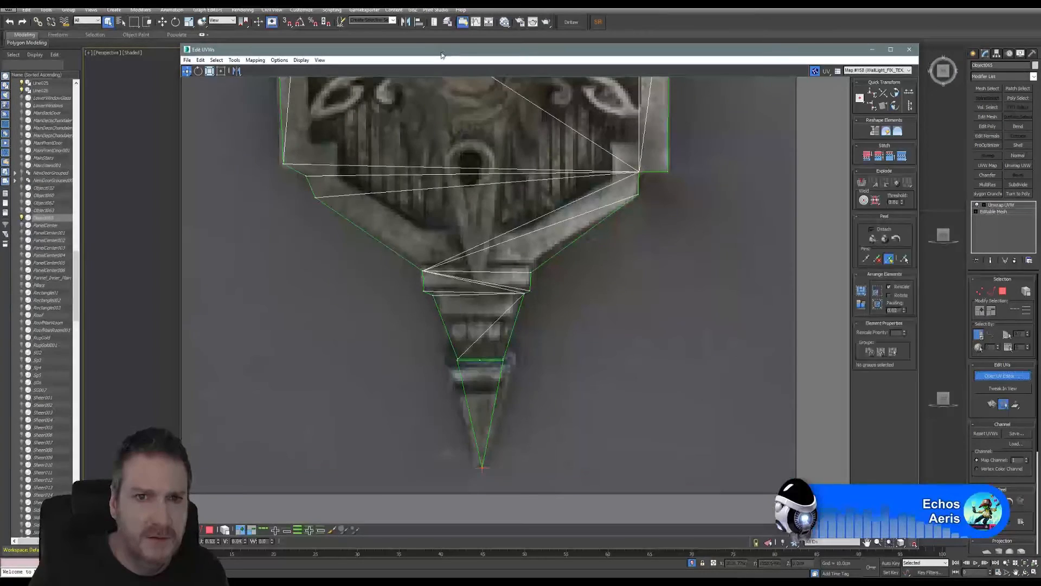
{"action": "left_click_drag", "start_coordinate": [442, 54], "coordinate": [531, 54]}
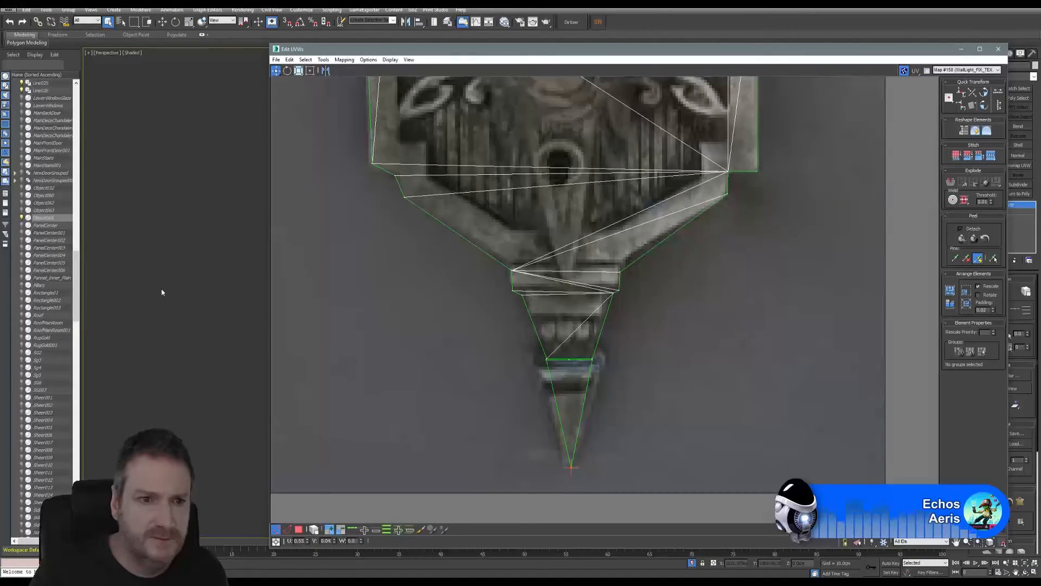
{"action": "scroll", "coordinate": [187, 297], "scroll_direction": "up", "scroll_amount": 5}
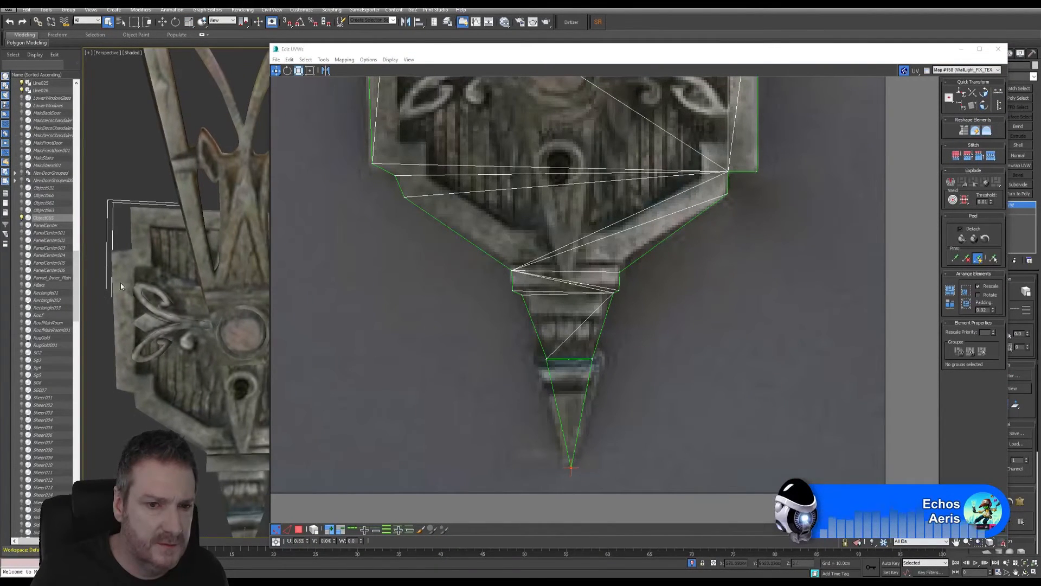
{"action": "middle_click_drag", "start_coordinate": [372, 305], "coordinate": [379, 377]}
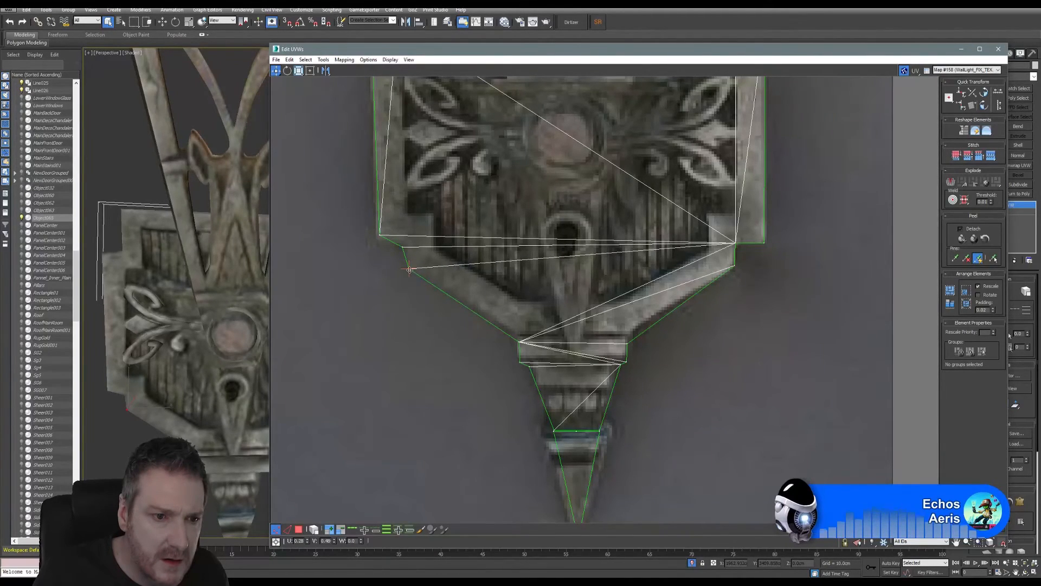
Move the UV vertices at the plaque's stepped lower-left corner onto the frame's edge in the texture, and close the UV editor.
{"action": "left_click_drag", "start_coordinate": [414, 267], "coordinate": [414, 267]}
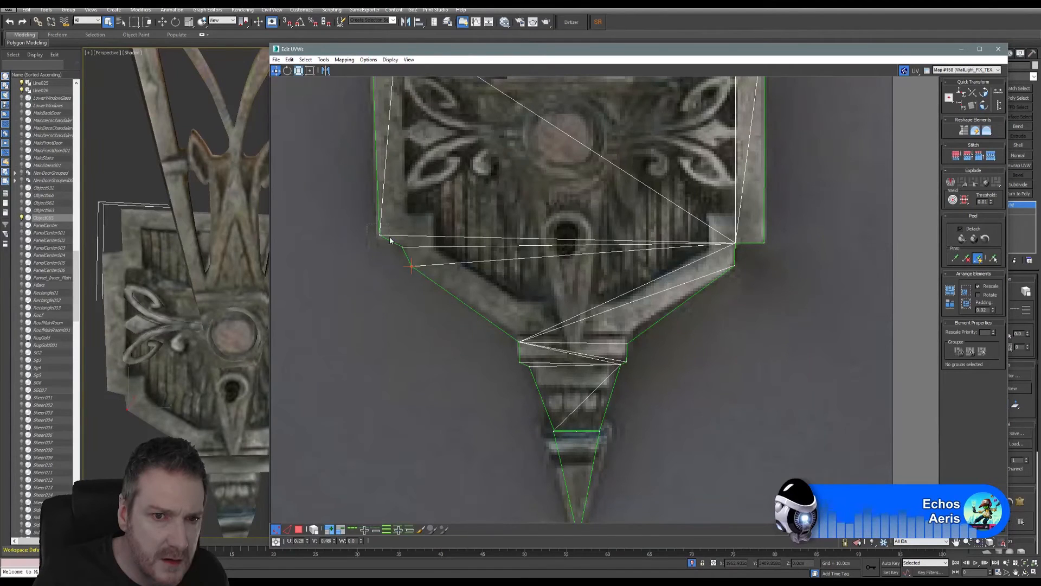
{"action": "left_click_drag", "start_coordinate": [380, 237], "coordinate": [378, 237]}
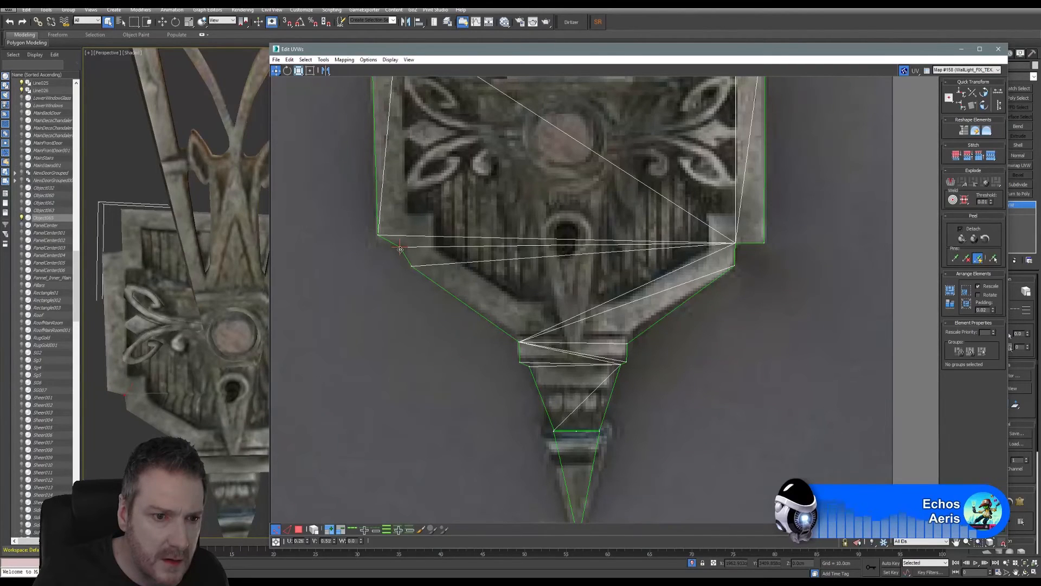
{"action": "left_click_drag", "start_coordinate": [400, 249], "coordinate": [399, 256]}
{"action": "scroll", "coordinate": [410, 244], "scroll_direction": "up", "scroll_amount": 2}
{"action": "scroll", "coordinate": [409, 243], "scroll_direction": "up", "scroll_amount": 1}
{"action": "left_click", "coordinate": [417, 299]}
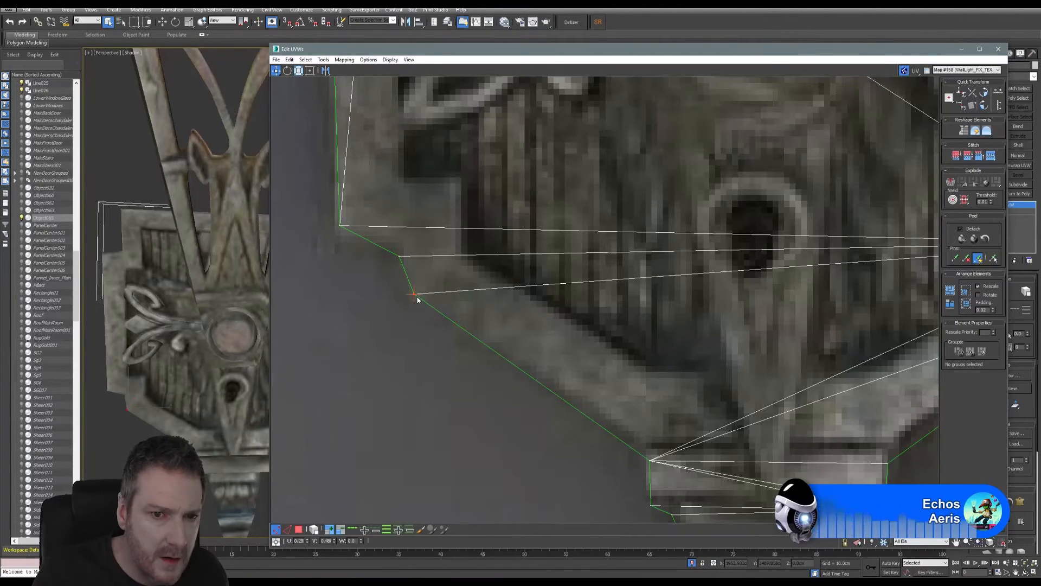
{"action": "left_click_drag", "start_coordinate": [416, 297], "coordinate": [408, 297]}
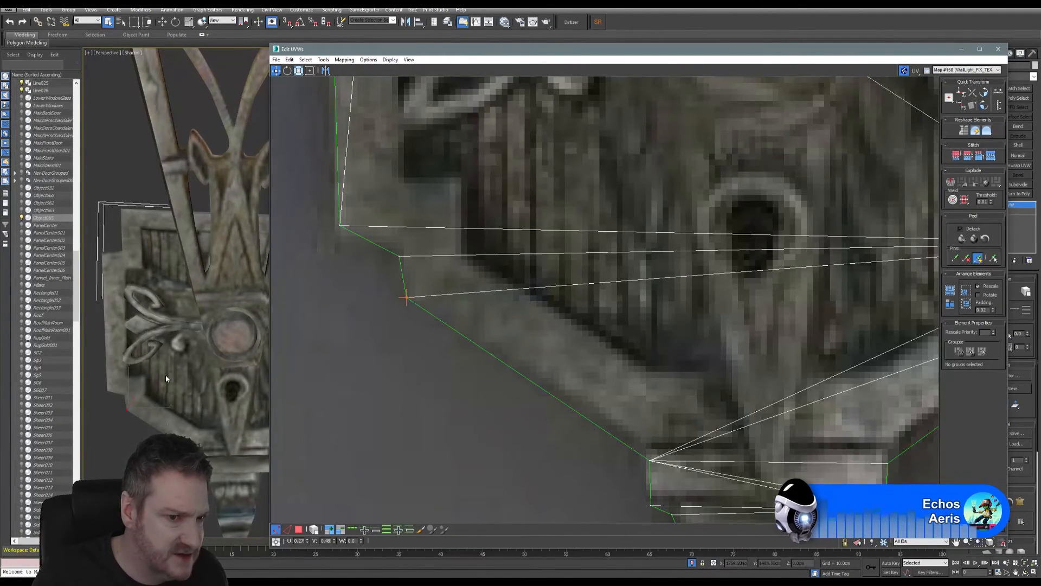
{"action": "middle_click_drag", "start_coordinate": [203, 381], "coordinate": [221, 395], "text": "alt"}
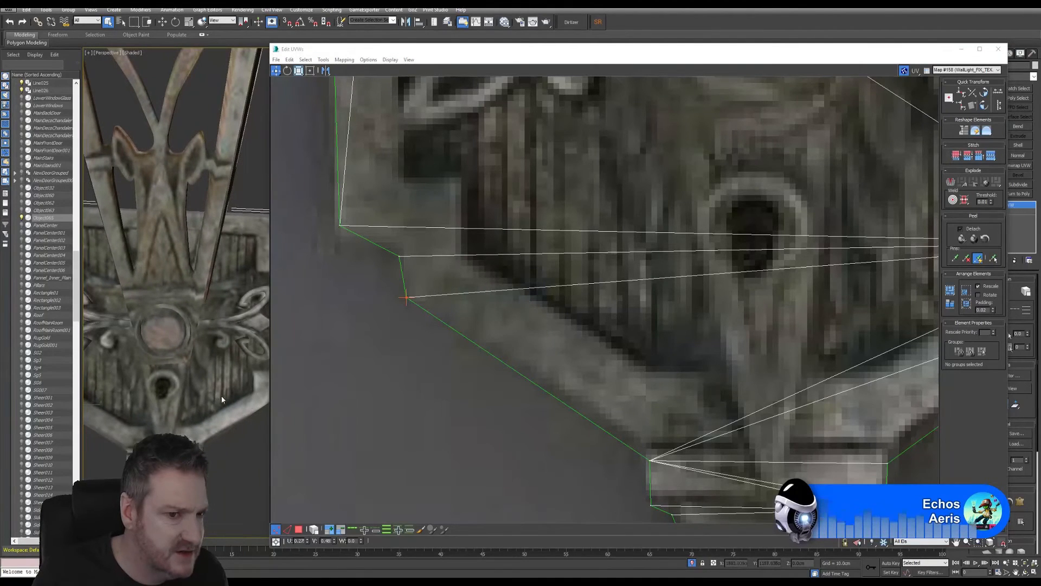
{"action": "scroll", "coordinate": [177, 410], "scroll_direction": "down", "scroll_amount": 5}
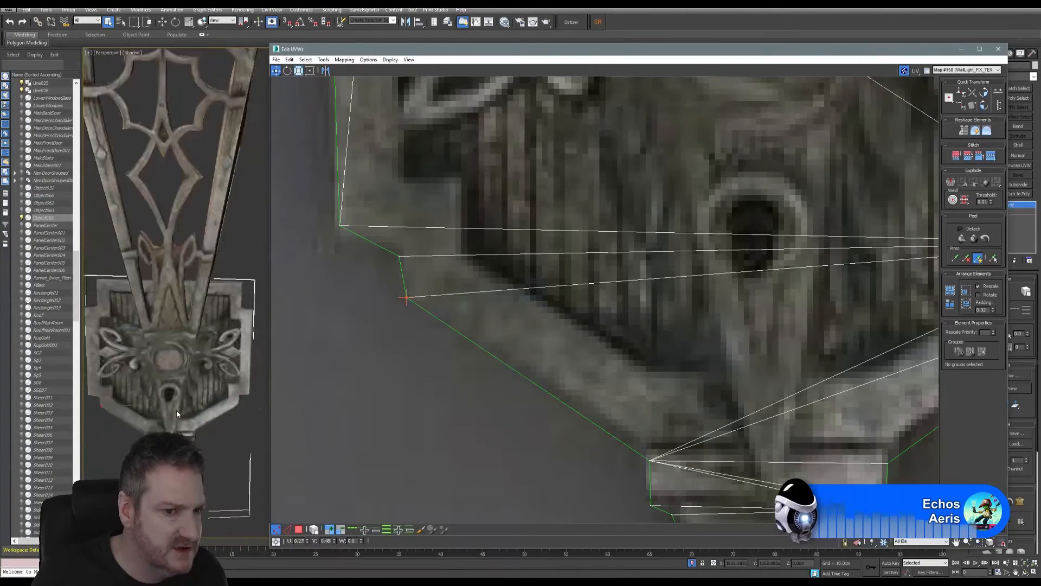
{"action": "left_click", "coordinate": [999, 49]}
Examine the plaque up close and the whole wall light from the front and sides, including the inner edges of the arms.
{"action": "middle_click_drag", "start_coordinate": [255, 368], "coordinate": [331, 359]}
{"action": "scroll", "coordinate": [247, 356], "scroll_direction": "up", "scroll_amount": 3}
{"action": "scroll", "coordinate": [246, 356], "scroll_direction": "up", "scroll_amount": 2}
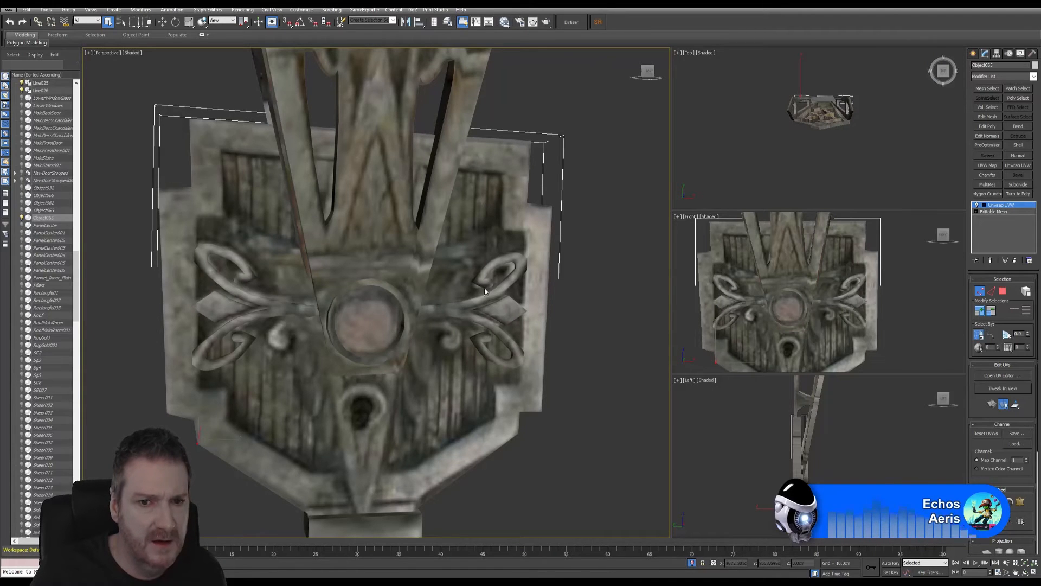
{"action": "scroll", "coordinate": [422, 320], "scroll_direction": "down", "scroll_amount": 4}
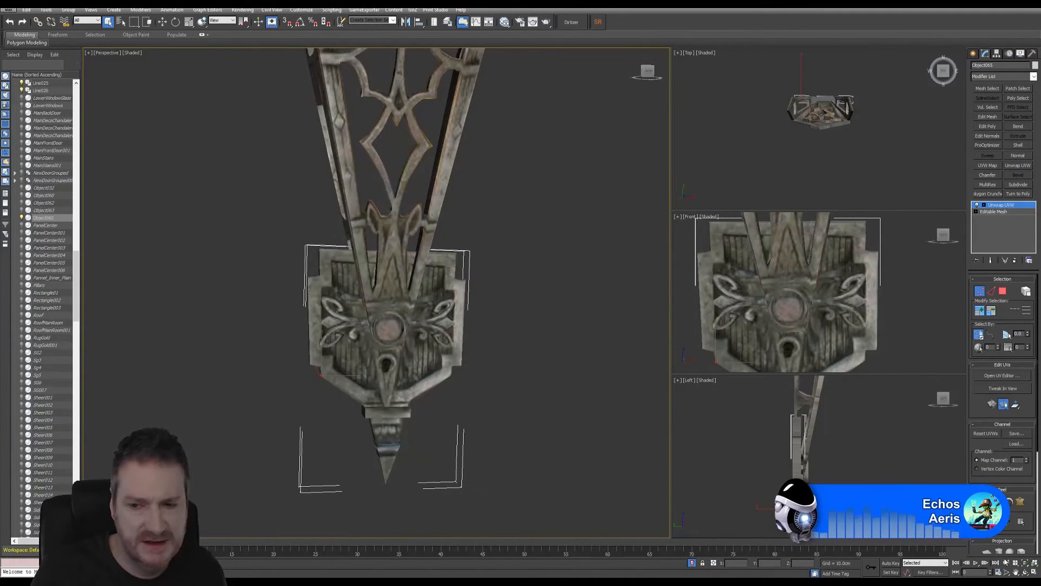
{"action": "left_click", "coordinate": [1025, 573]}
{"action": "left_click_drag", "start_coordinate": [415, 292], "coordinate": [350, 316]}
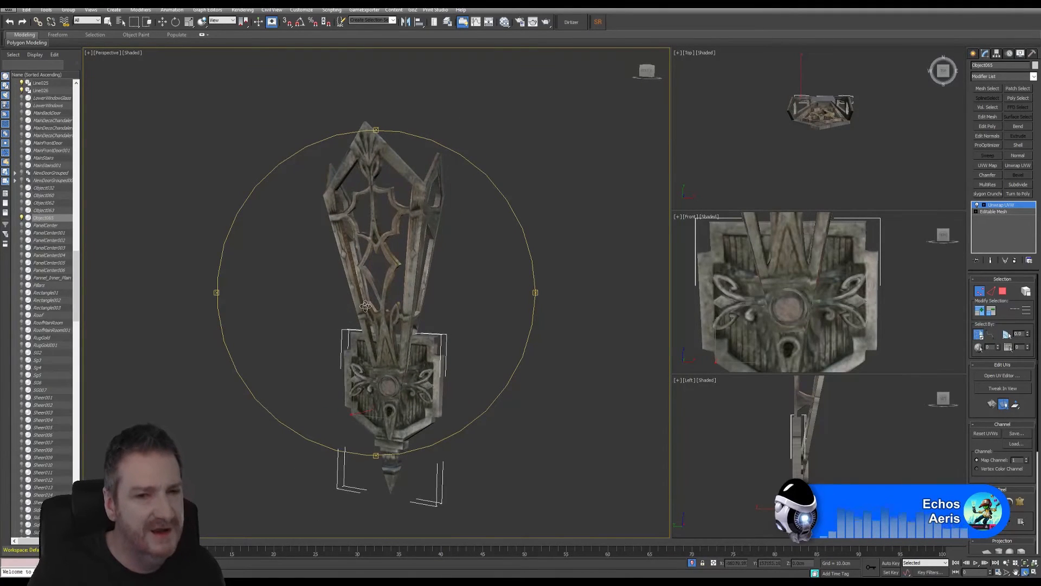
{"action": "left_click_drag", "start_coordinate": [379, 279], "coordinate": [420, 278]}
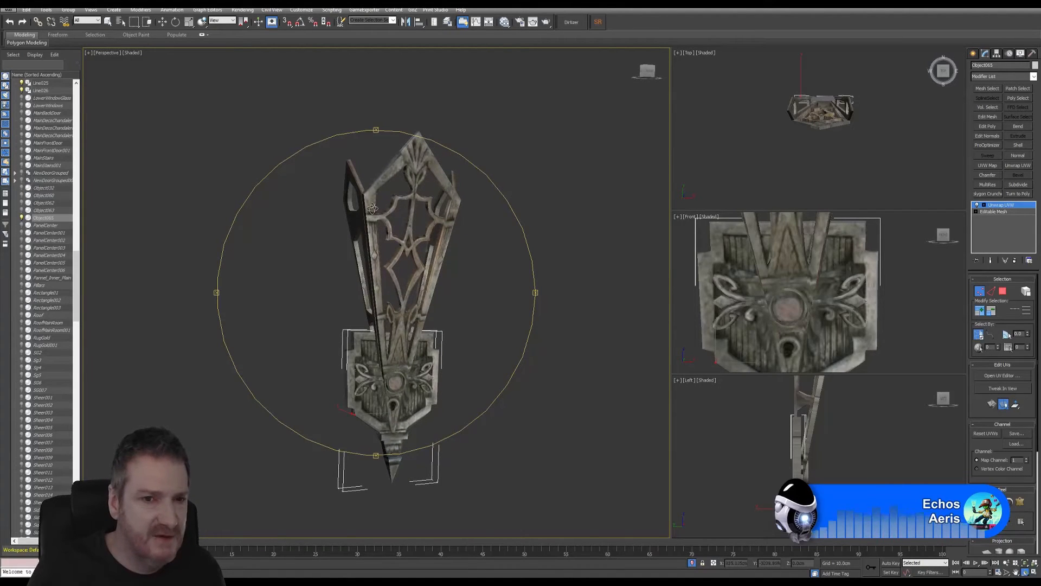
{"action": "left_click_drag", "start_coordinate": [385, 380], "coordinate": [332, 354]}
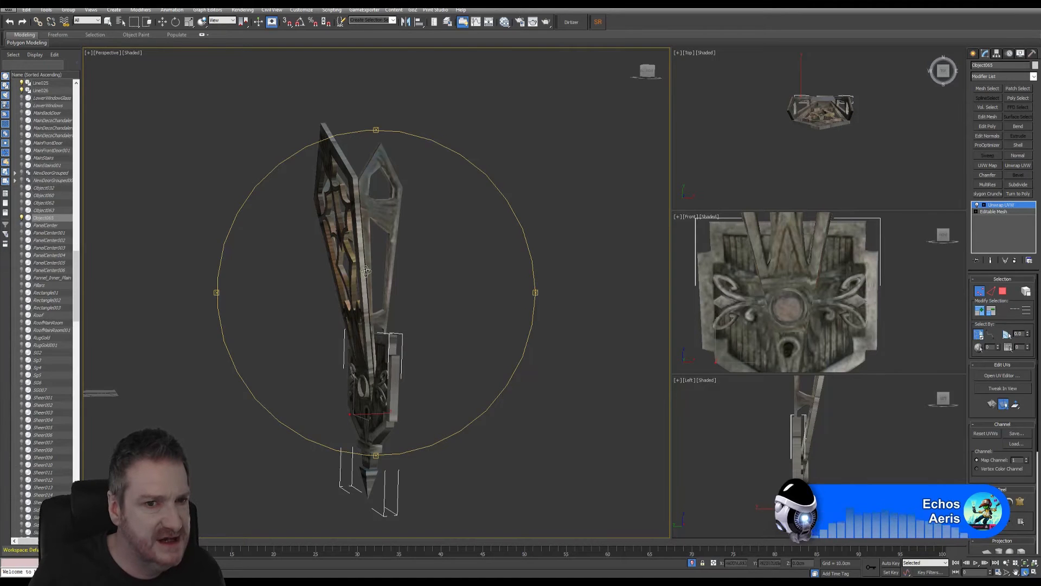
{"action": "scroll", "coordinate": [368, 231], "scroll_direction": "up", "scroll_amount": 3}
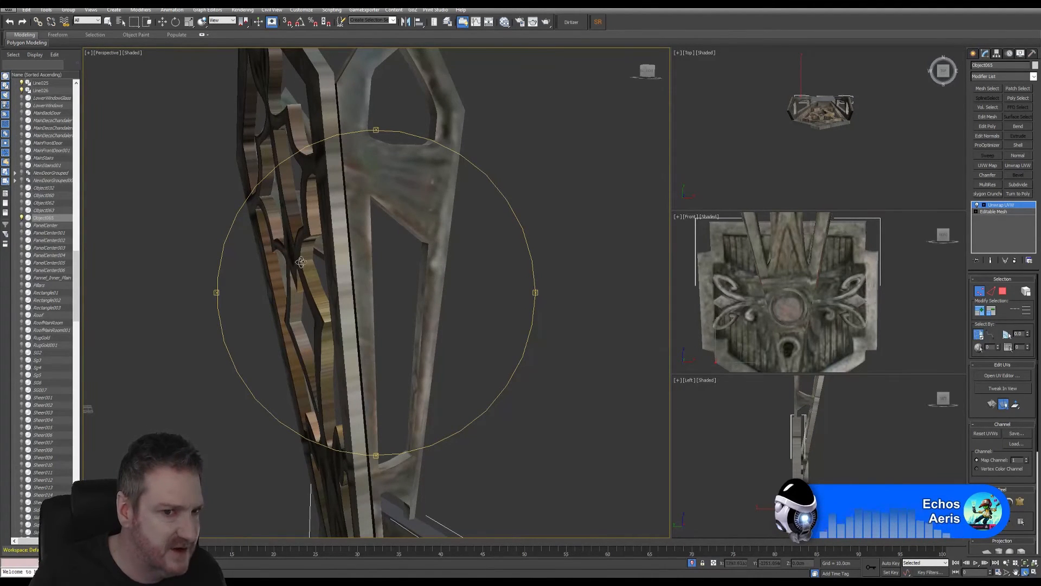
{"action": "scroll", "coordinate": [353, 340], "scroll_direction": "down", "scroll_amount": 3}
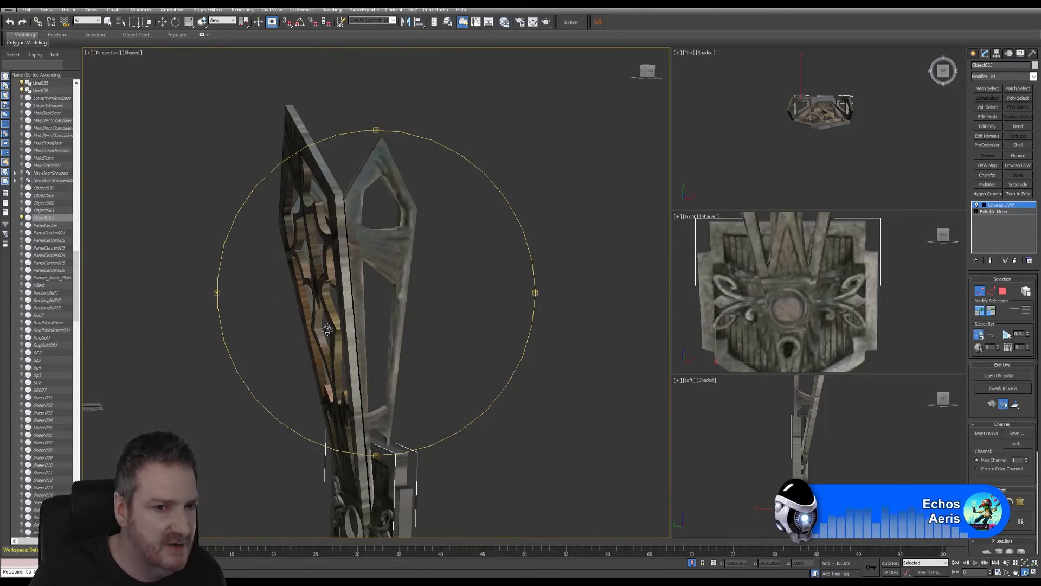
{"action": "middle_click_drag", "start_coordinate": [353, 340], "coordinate": [390, 261]}
{"action": "left_click_drag", "start_coordinate": [389, 261], "coordinate": [414, 270]}
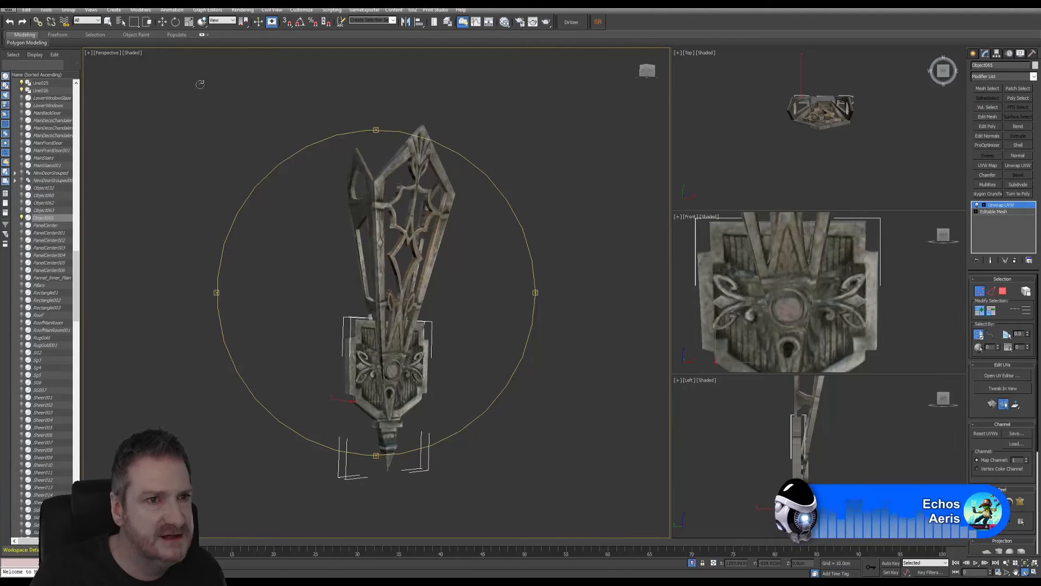
Add an Edit Poly modifier to the plaque and attach its ornament pieces and the front openwork panel, matching material IDs to material.
{"action": "left_click", "coordinate": [108, 21]}
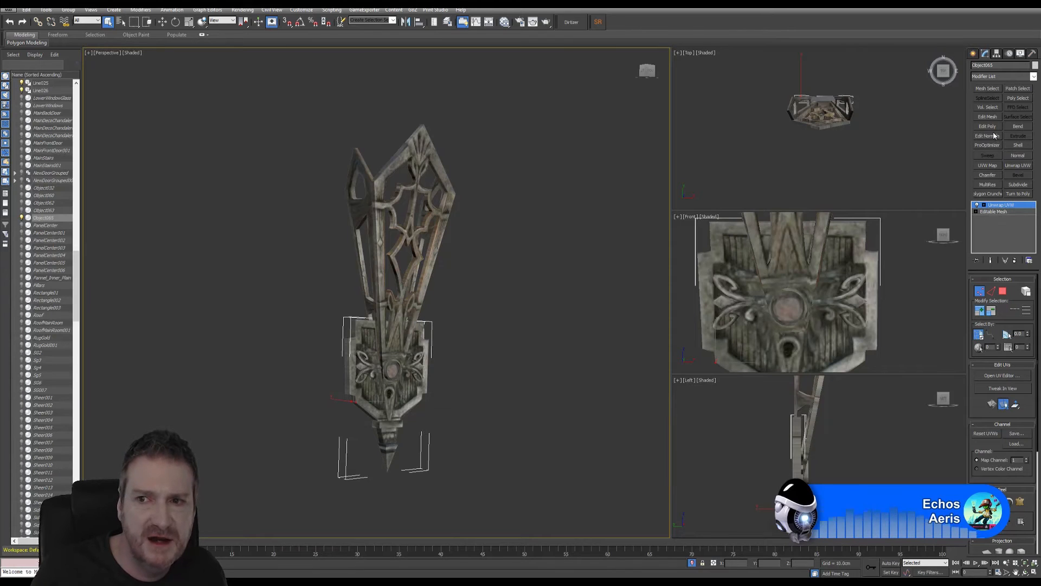
{"action": "left_click", "coordinate": [987, 126]}
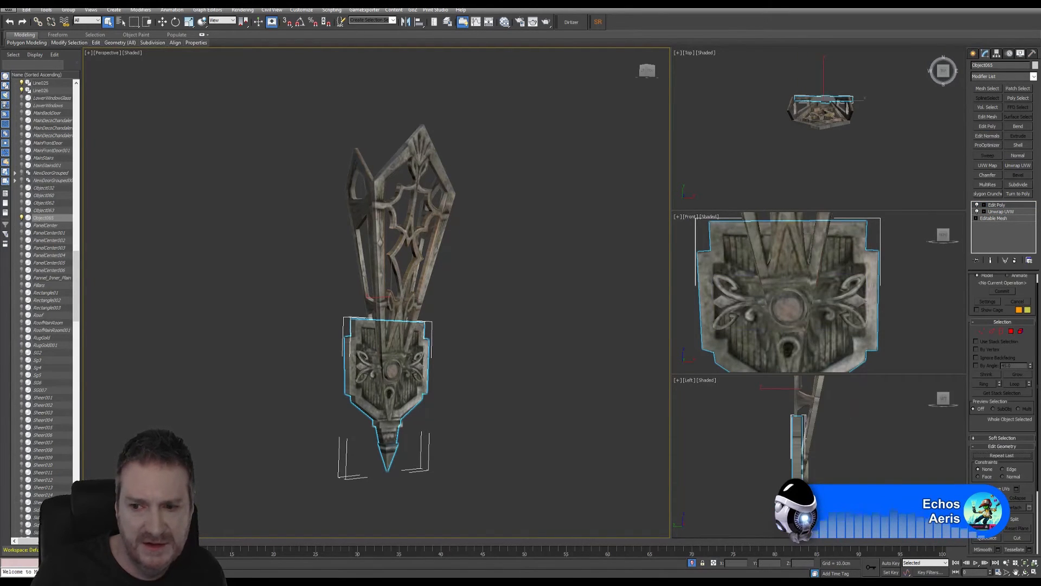
{"action": "left_click", "coordinate": [369, 369]}
{"action": "left_click", "coordinate": [562, 279]}
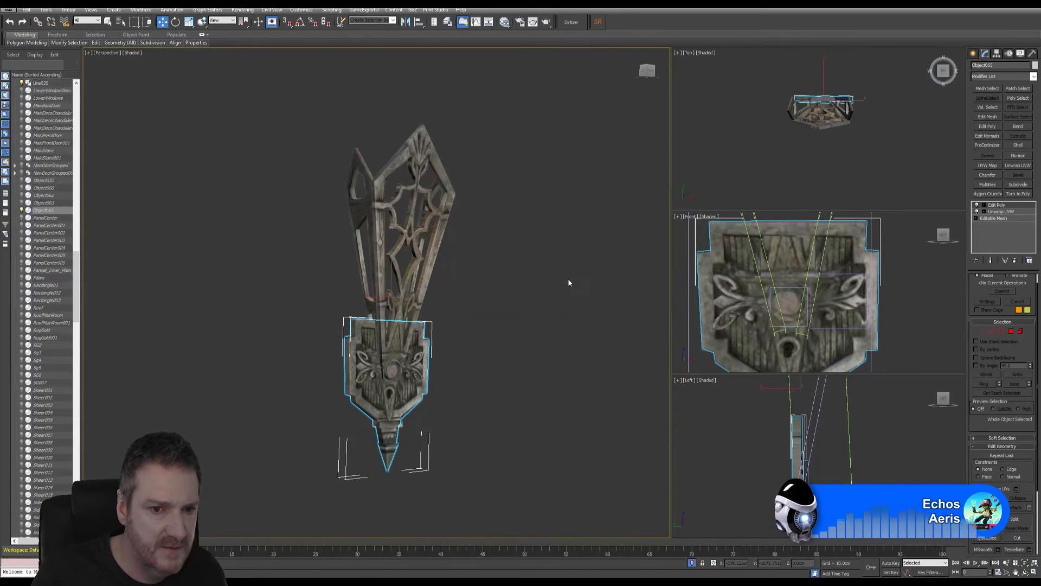
{"action": "left_click", "coordinate": [415, 365]}
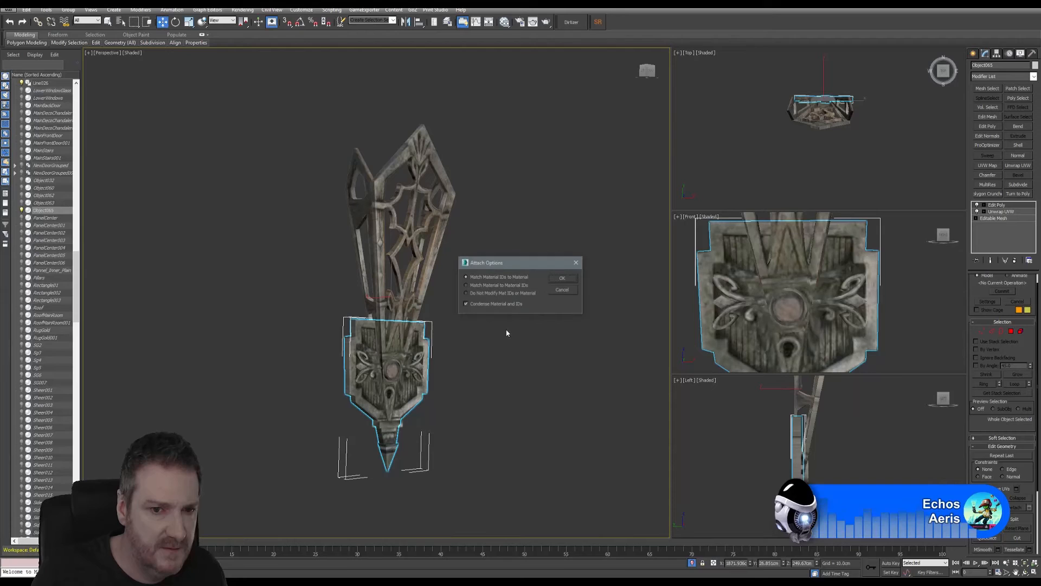
{"action": "left_click", "coordinate": [561, 278]}
{"action": "left_click", "coordinate": [394, 428]}
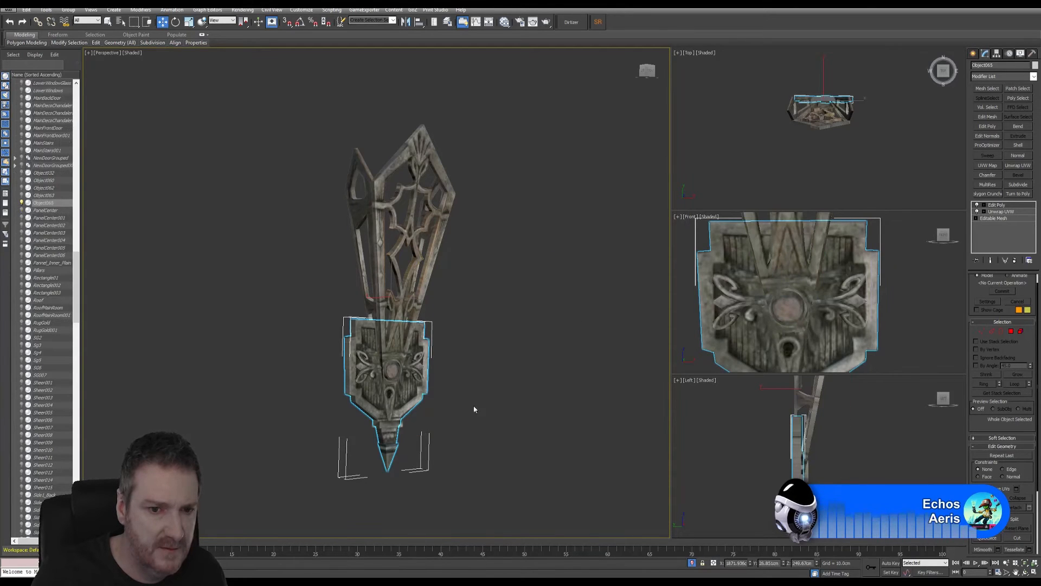
{"action": "left_click", "coordinate": [561, 280]}
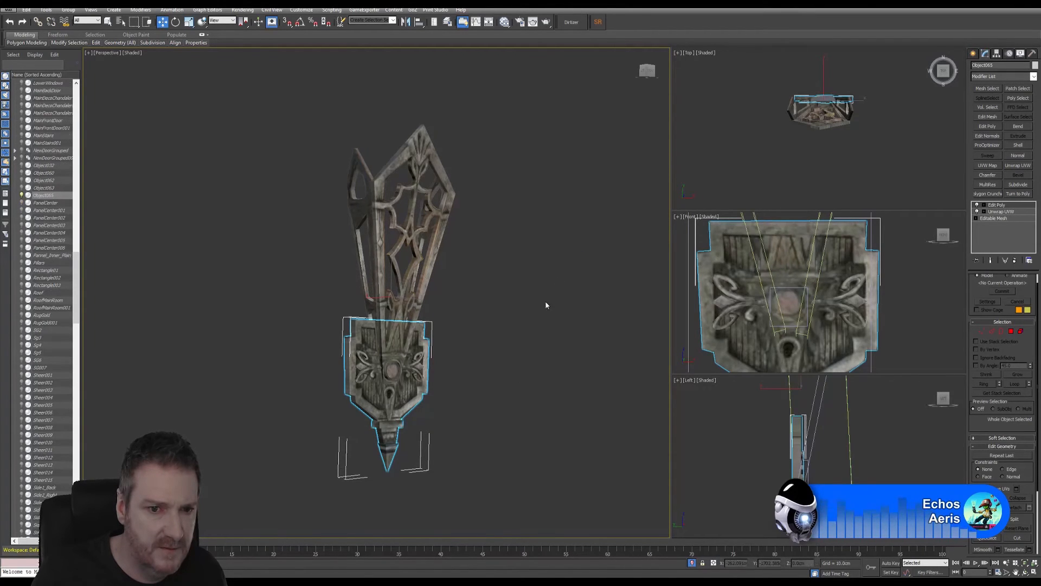
{"action": "left_click", "coordinate": [394, 365]}
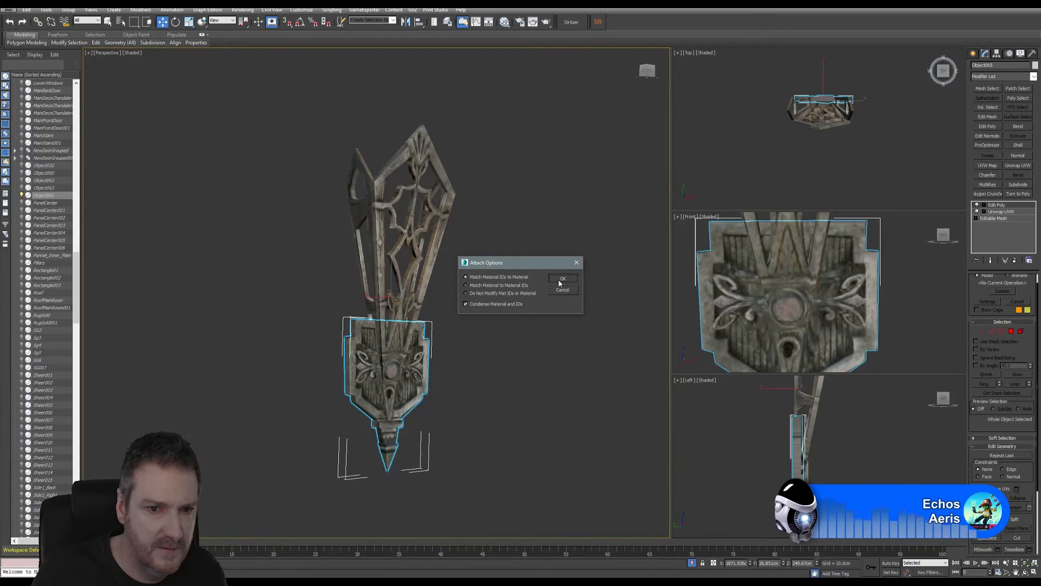
{"action": "left_click", "coordinate": [561, 279]}
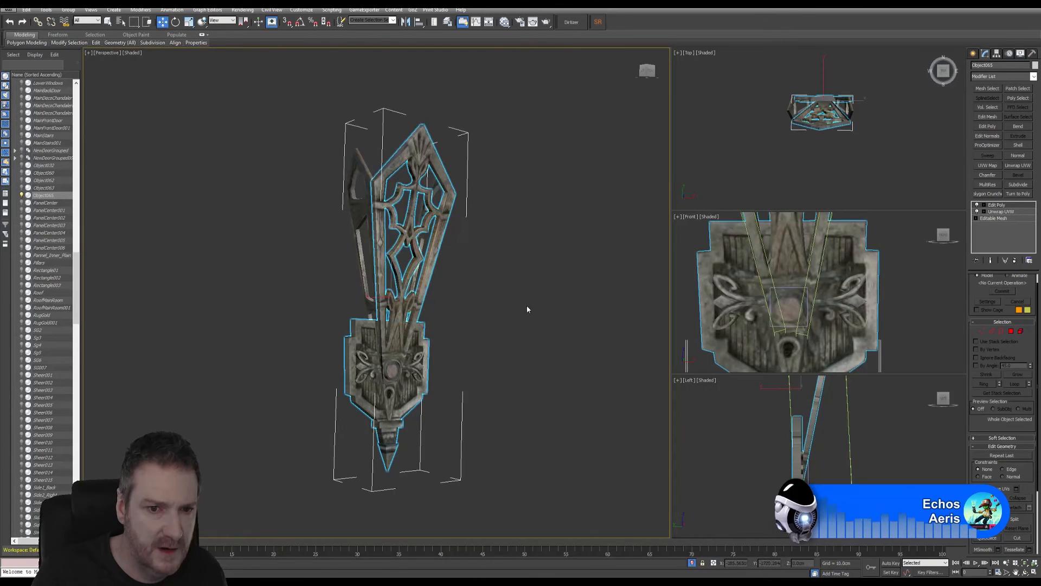
Attach the remaining ornament piece and side arms of the wall light to the mesh, matching material IDs to material.
{"action": "left_click", "coordinate": [395, 374]}
{"action": "left_click", "coordinate": [564, 281]}
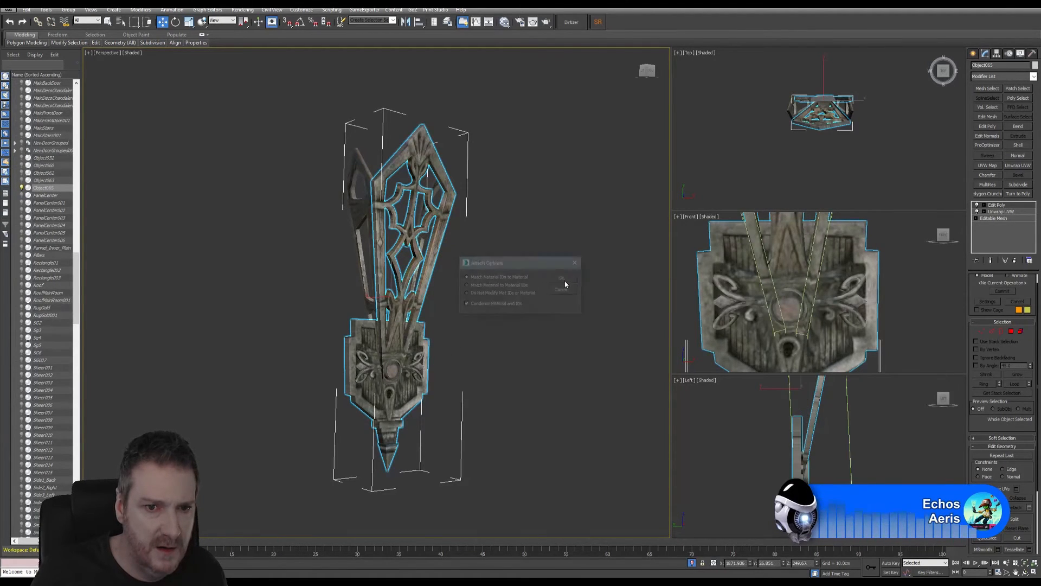
{"action": "left_click", "coordinate": [410, 290]}
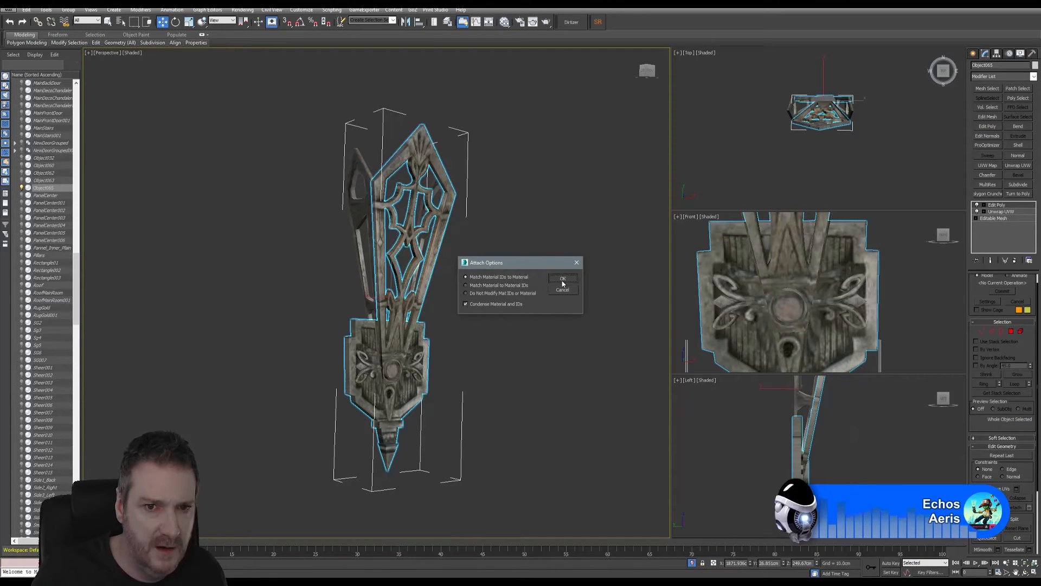
{"action": "left_click", "coordinate": [563, 279]}
{"action": "left_click", "coordinate": [444, 251]}
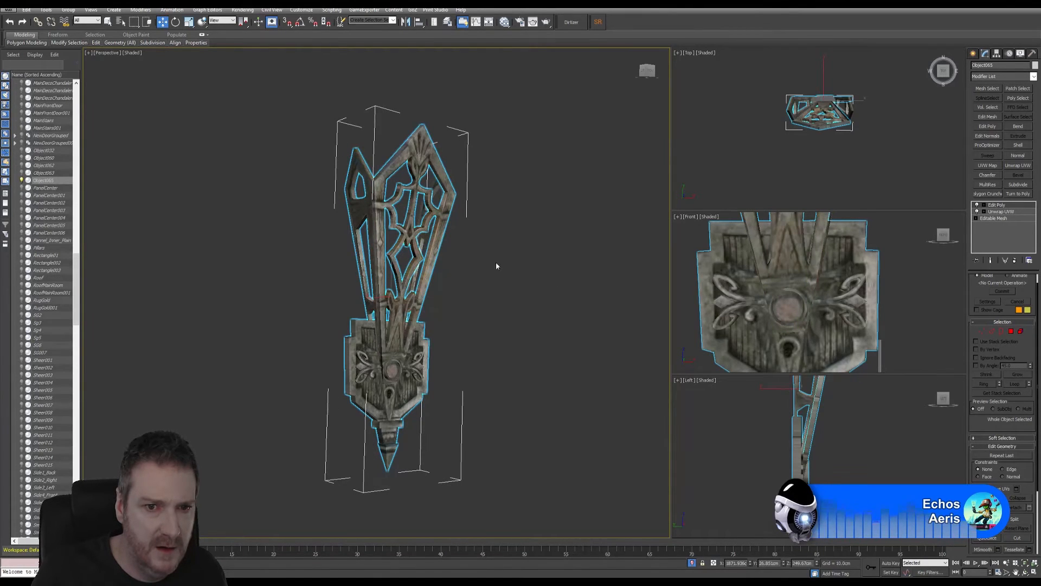
{"action": "left_click", "coordinate": [565, 281]}
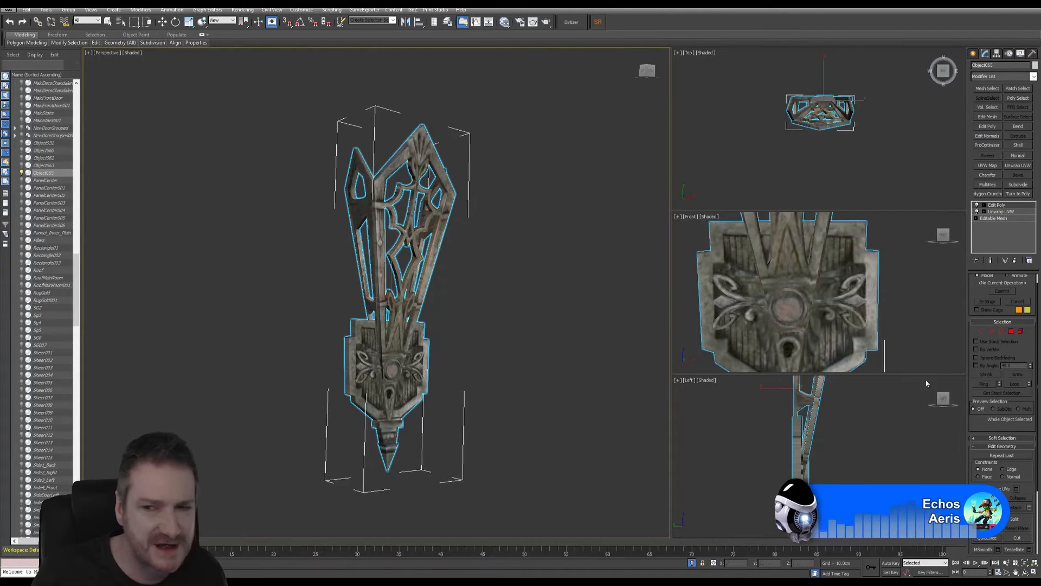
{"action": "key", "text": "w"}
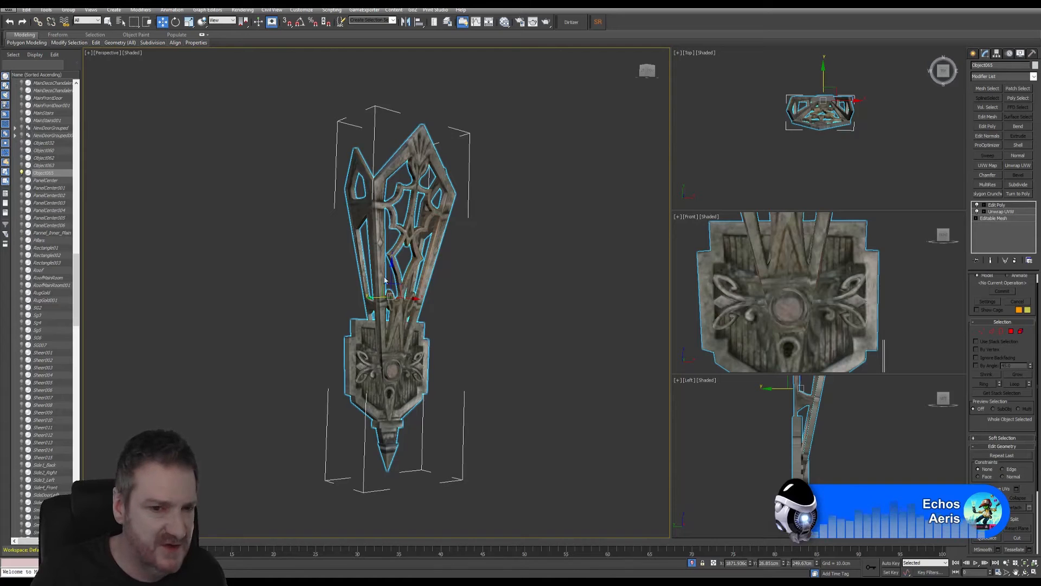
{"action": "left_click", "coordinate": [1025, 573]}
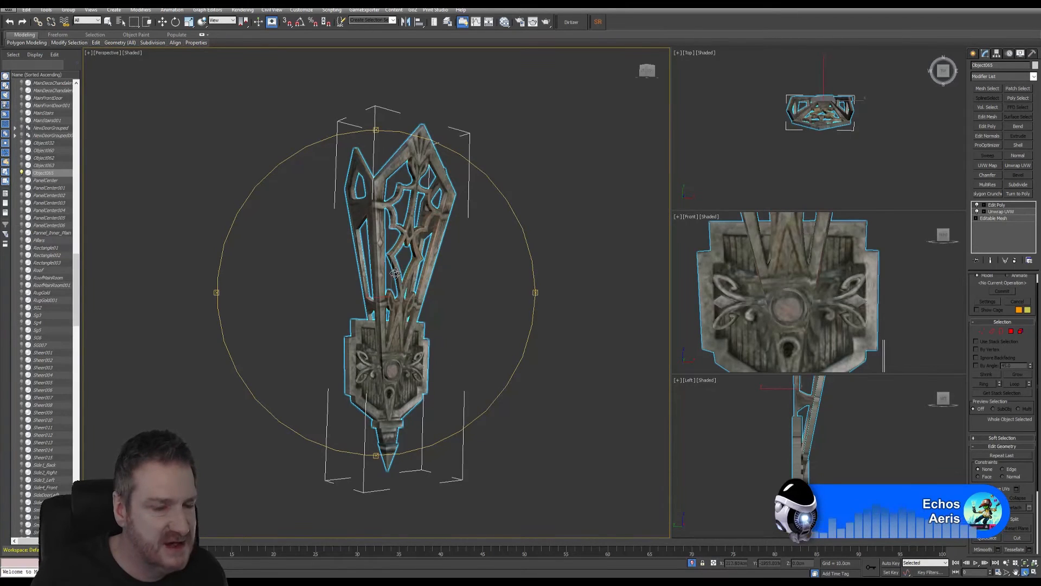
{"action": "left_click_drag", "start_coordinate": [404, 286], "coordinate": [391, 286]}
{"action": "middle_click_drag", "start_coordinate": [345, 284], "coordinate": [404, 286], "text": "alt"}
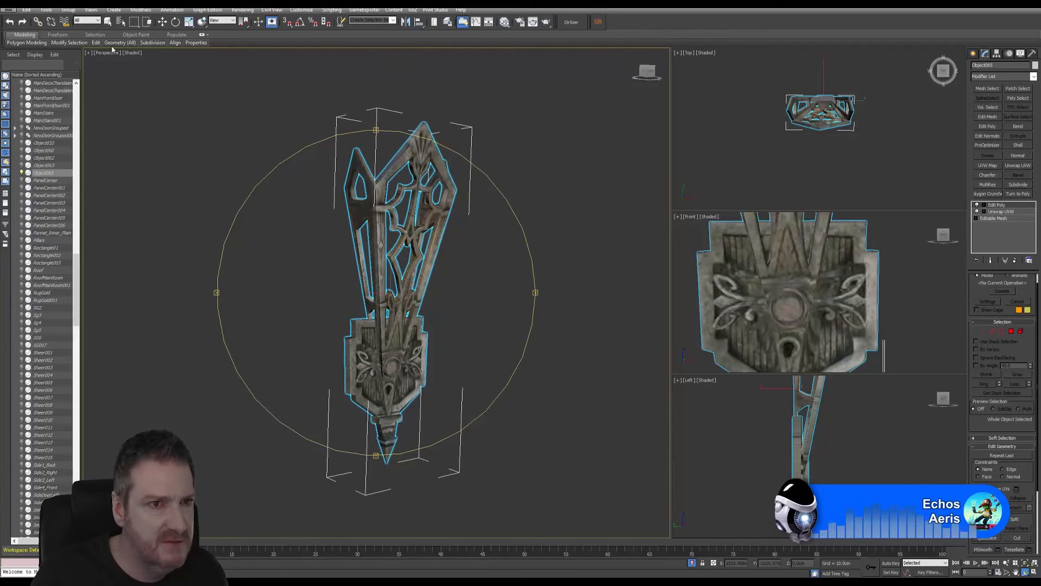
{"action": "left_click", "coordinate": [107, 22]}
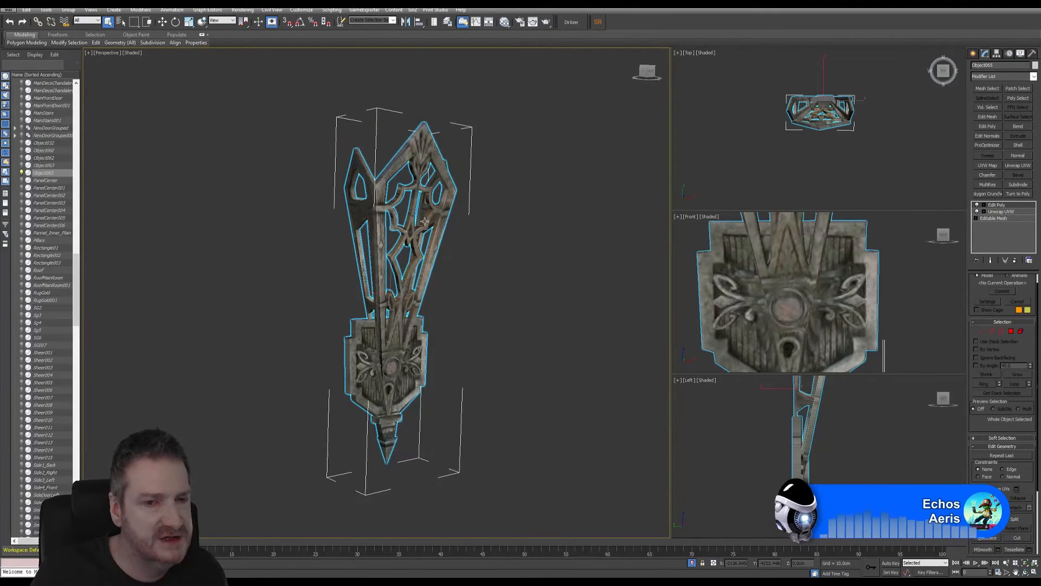
Collapse the combined wall light's entire modifier stack into a single editable poly and accept the warning.
{"action": "middle_click_drag", "start_coordinate": [463, 263], "coordinate": [456, 278]}
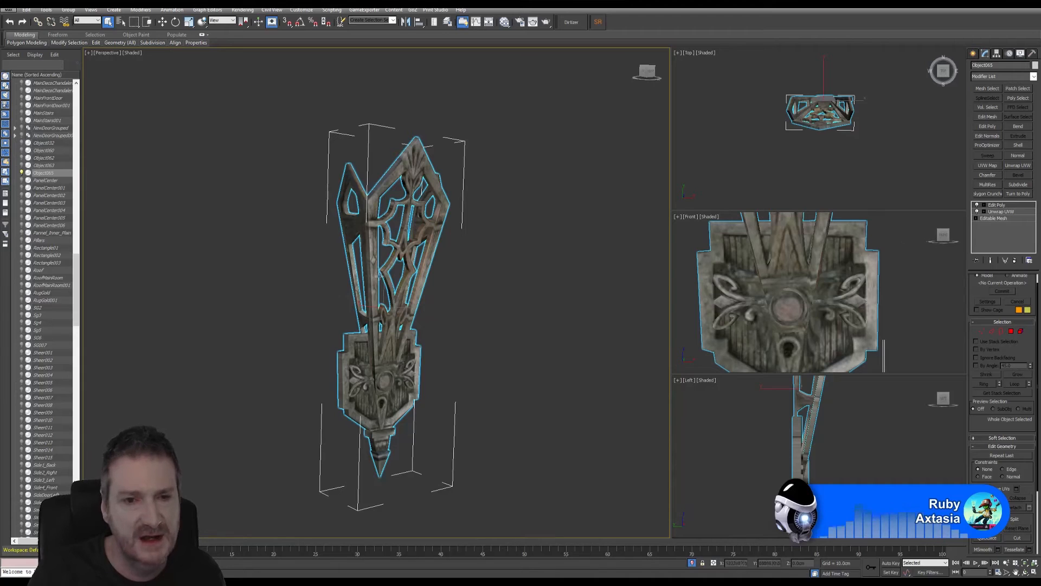
{"action": "right_click", "coordinate": [993, 206]}
{"action": "left_click", "coordinate": [969, 291]}
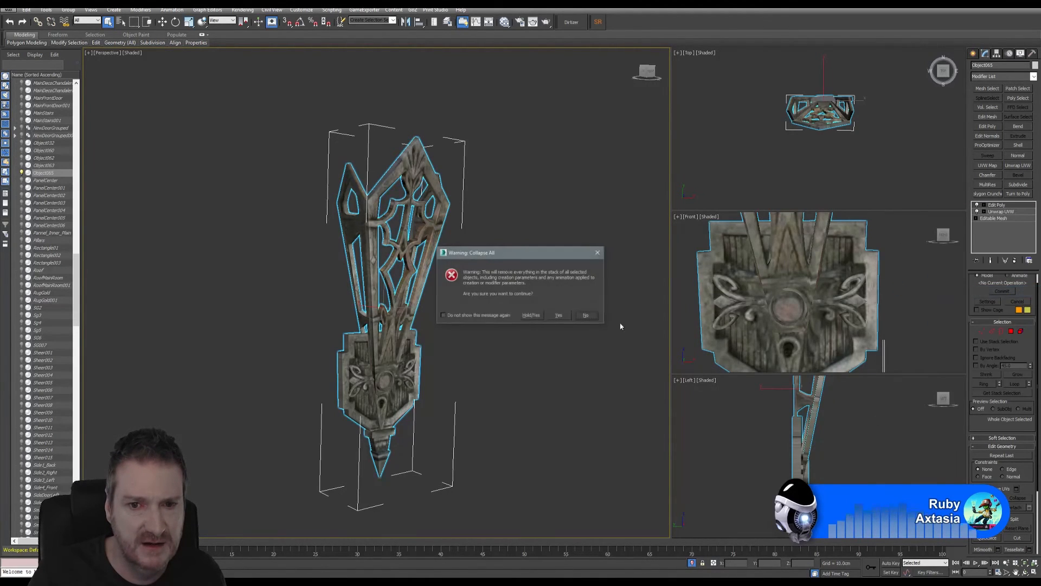
{"action": "left_click", "coordinate": [554, 315]}
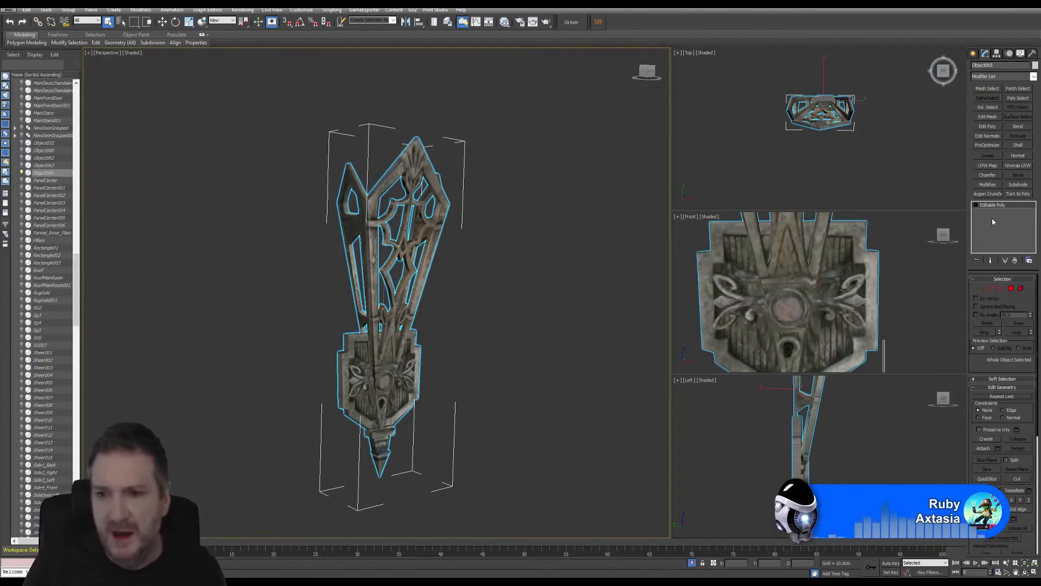
Add an Unwrap UVW modifier to the wall light, move its UVs to map channel 2, and open the UV editor.
{"action": "left_click", "coordinate": [1017, 165]}
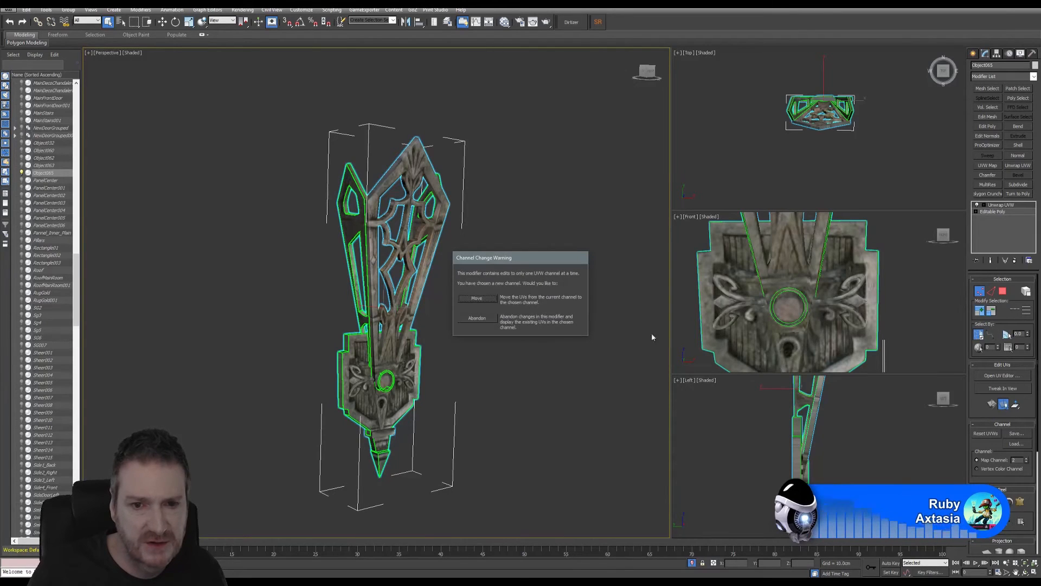
{"action": "left_click", "coordinate": [475, 298]}
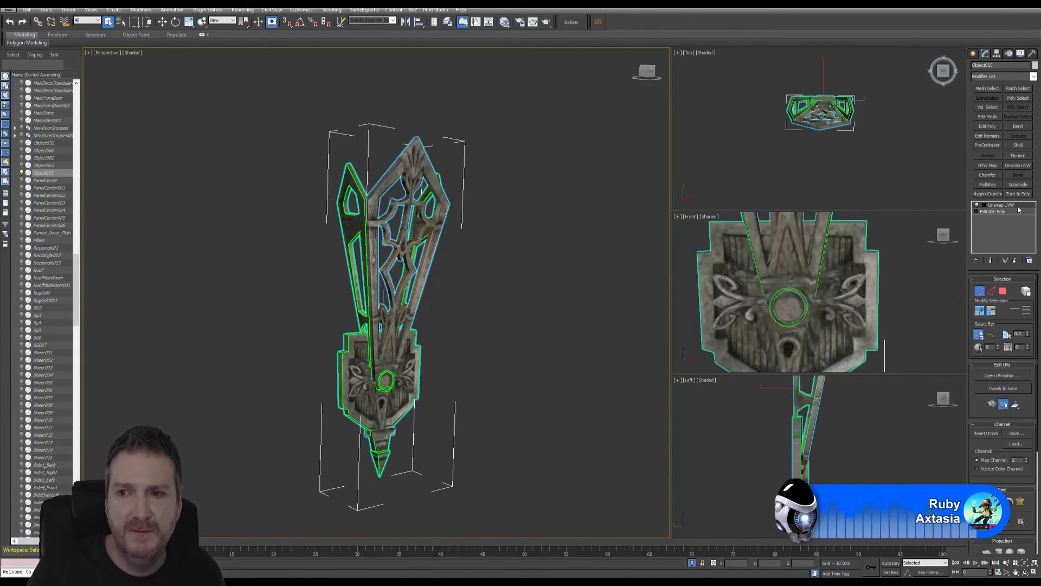
{"action": "left_click", "coordinate": [1016, 380]}
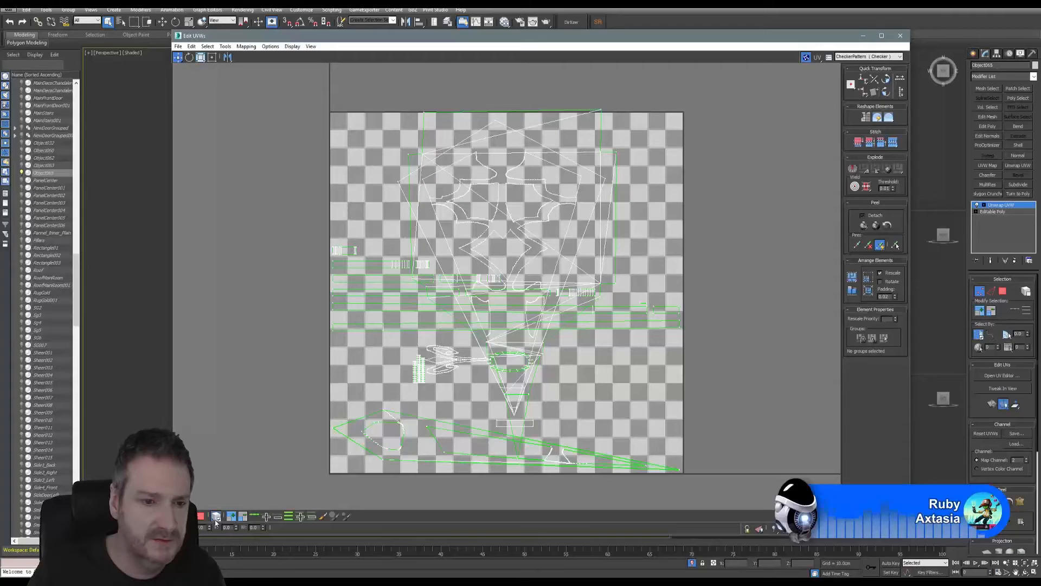
Select all of the light's polygons and apply Flatten Mapping with 0.02 spacing, normalized and rotated clusters, and filled holes.
{"action": "left_click", "coordinate": [202, 517]}
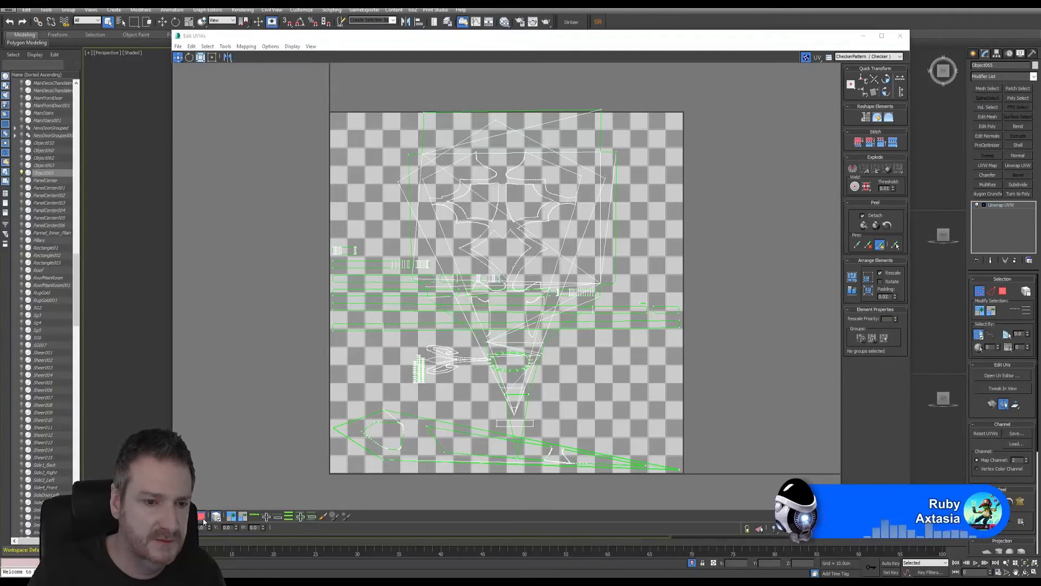
{"action": "left_click_drag", "start_coordinate": [296, 94], "coordinate": [784, 509]}
{"action": "left_click_drag", "start_coordinate": [394, 38], "coordinate": [491, 39]}
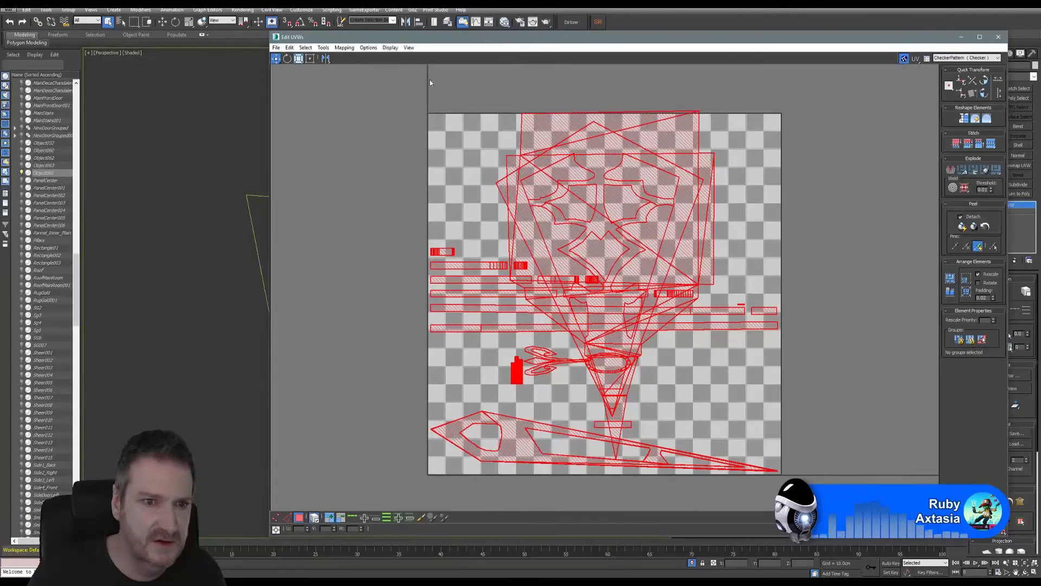
{"action": "middle_click_drag", "start_coordinate": [223, 284], "coordinate": [97, 293]}
{"action": "middle_click_drag", "start_coordinate": [171, 262], "coordinate": [118, 262]}
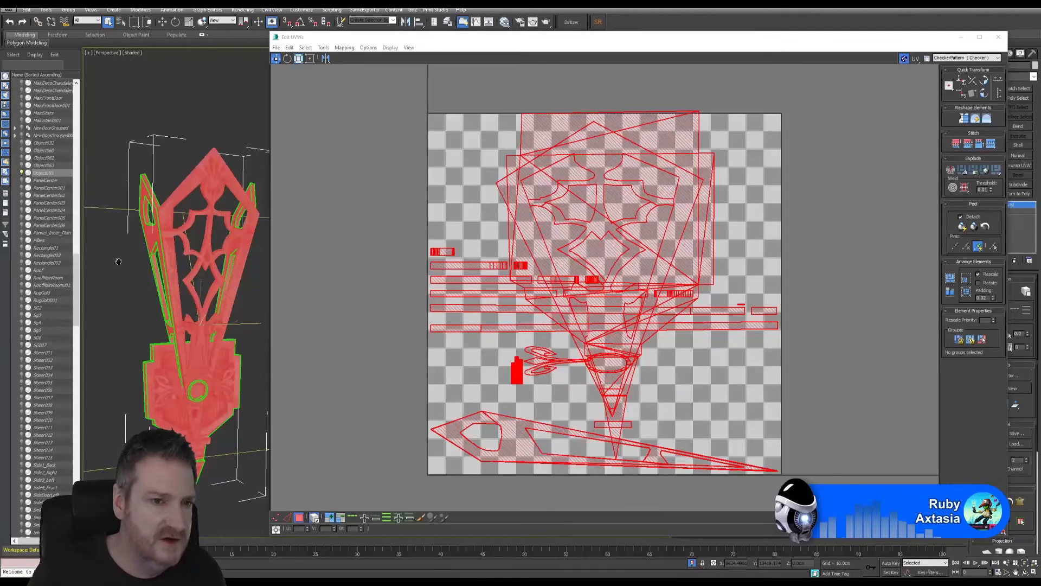
{"action": "left_click", "coordinate": [346, 48]}
{"action": "left_click", "coordinate": [346, 48]}
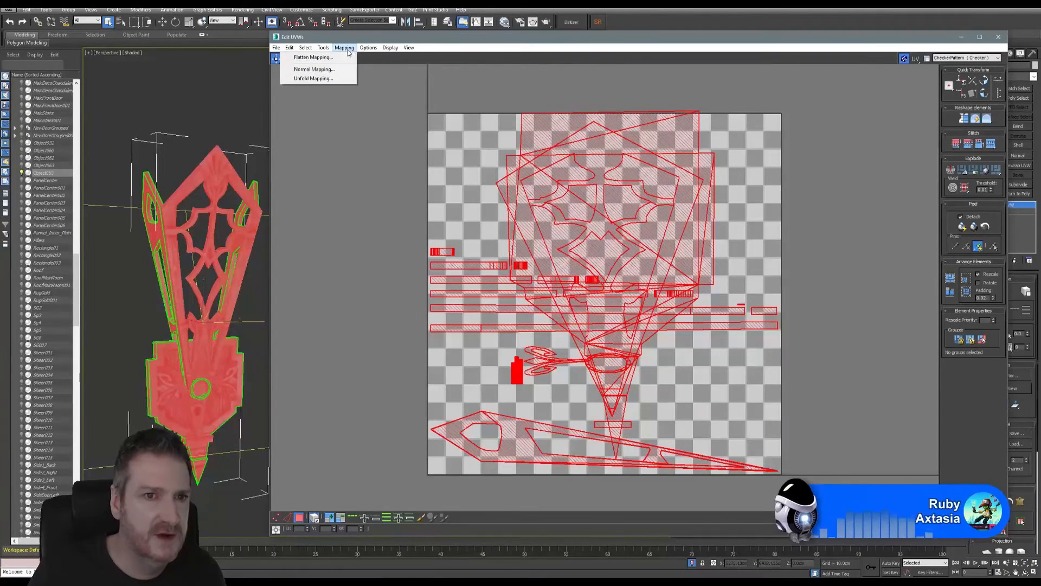
{"action": "left_click", "coordinate": [325, 57]}
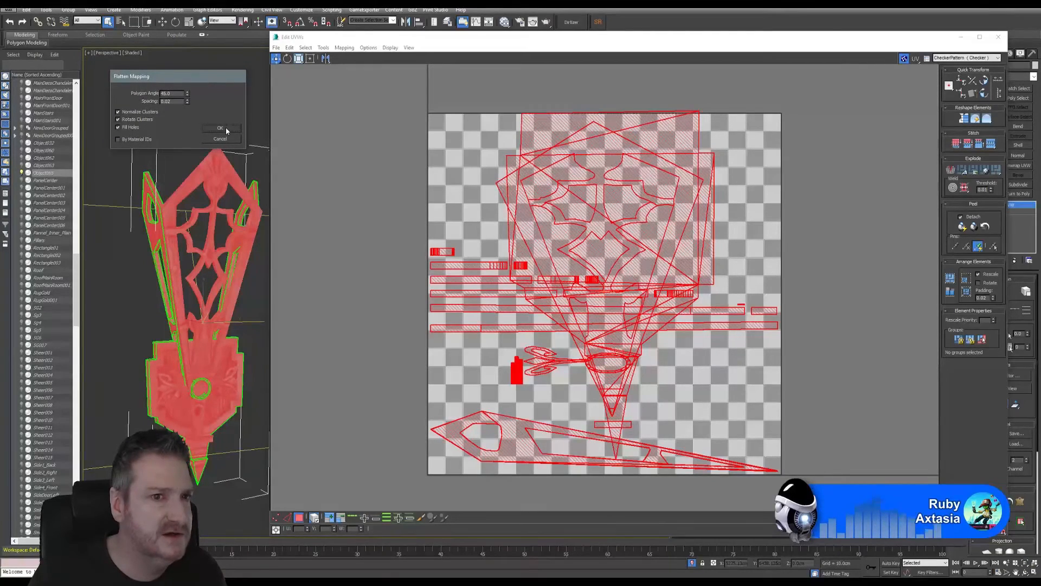
{"action": "left_click", "coordinate": [226, 129]}
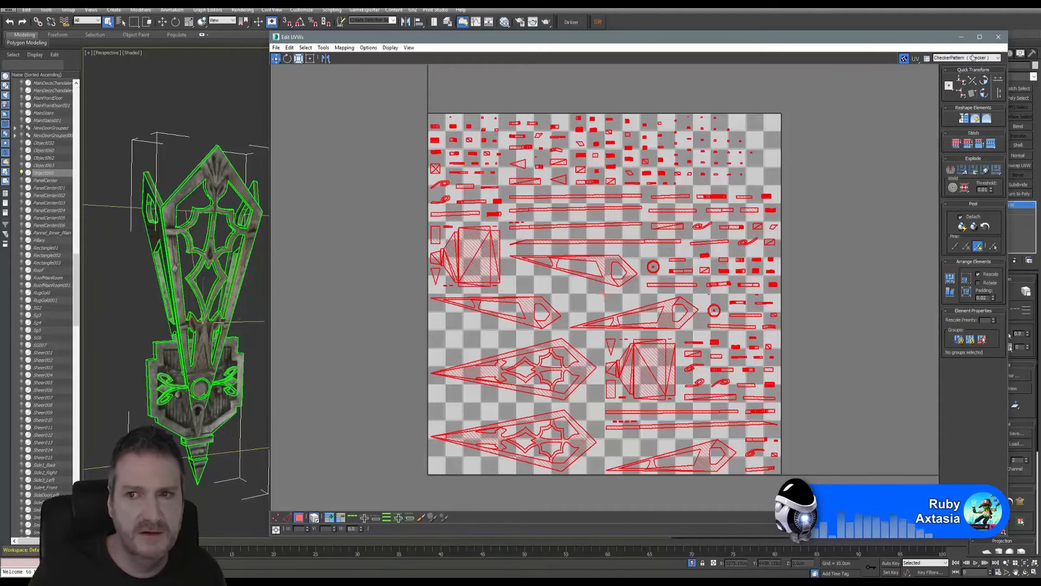
Close the UV editor, clear the polygon selection, and turn off the display of map seams on the model.
{"action": "left_click", "coordinate": [999, 37]}
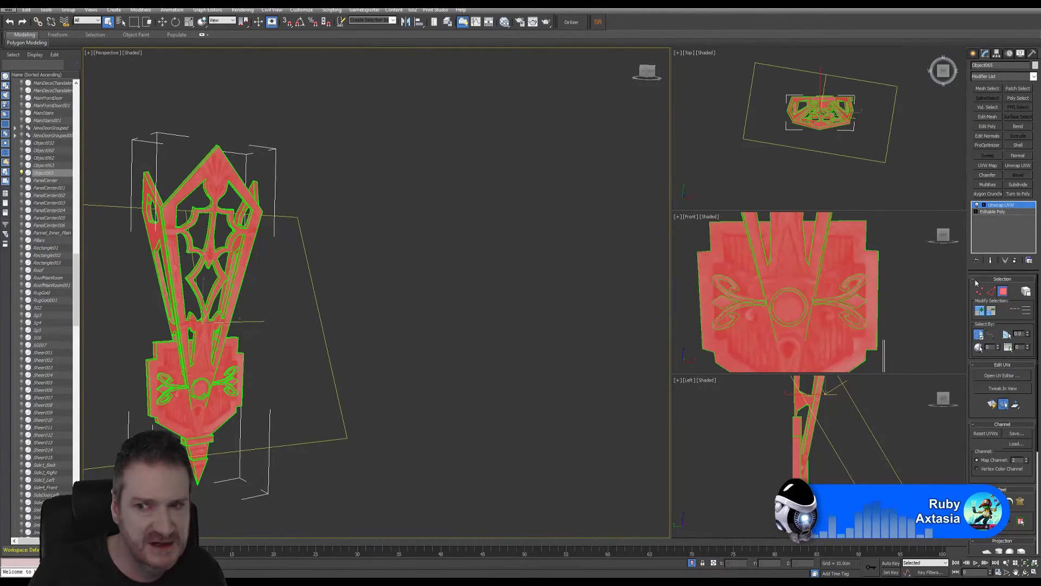
{"action": "left_click", "coordinate": [291, 317]}
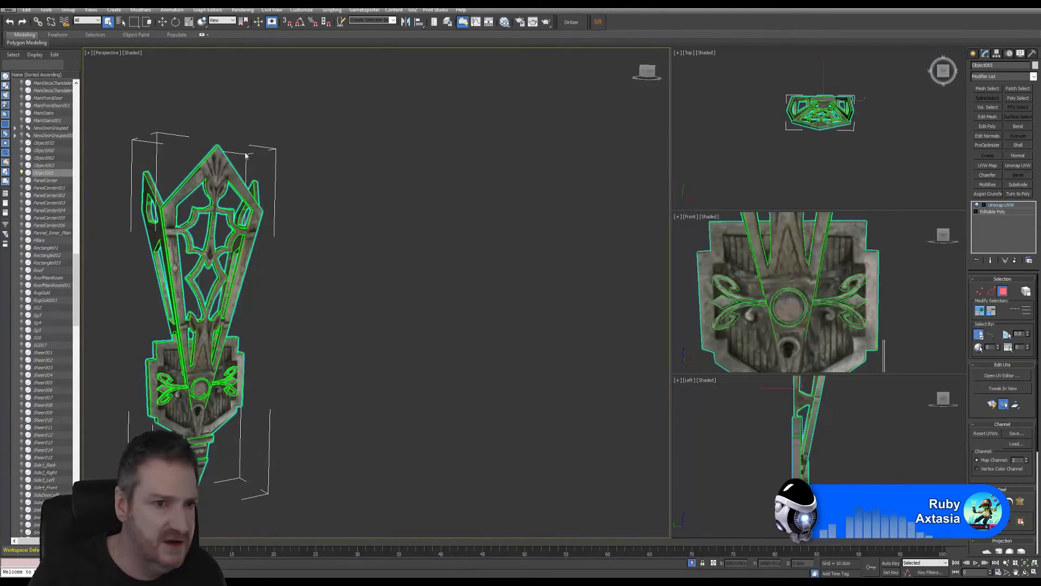
{"action": "scroll", "coordinate": [1003, 388], "scroll_direction": "down", "scroll_amount": 6}
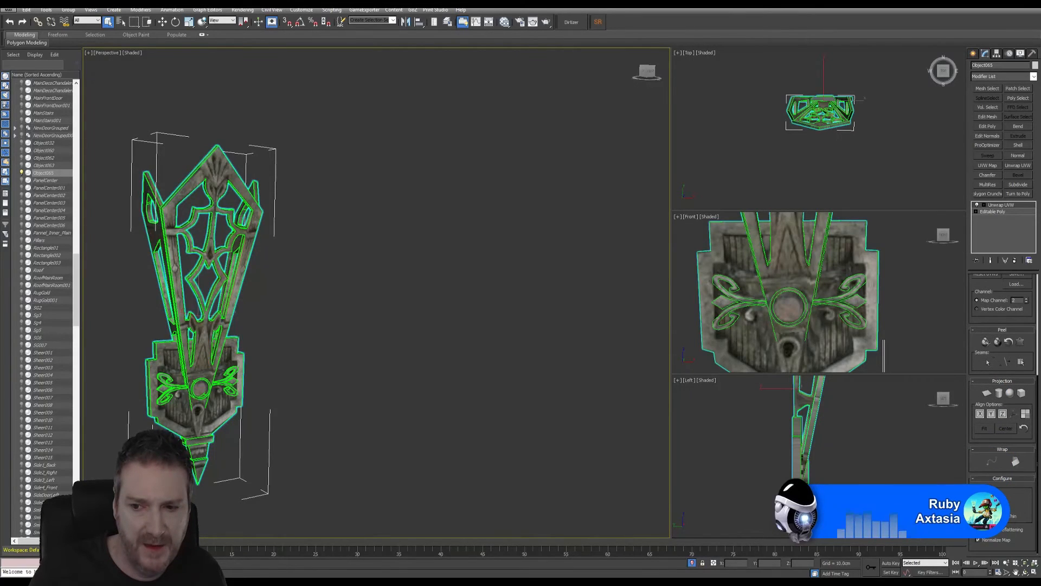
{"action": "left_click", "coordinate": [982, 498]}
Open Render To Texture for the wall light and set its object mapping coordinates to existing channel 2.
{"action": "middle_click_drag", "start_coordinate": [370, 271], "coordinate": [386, 278]}
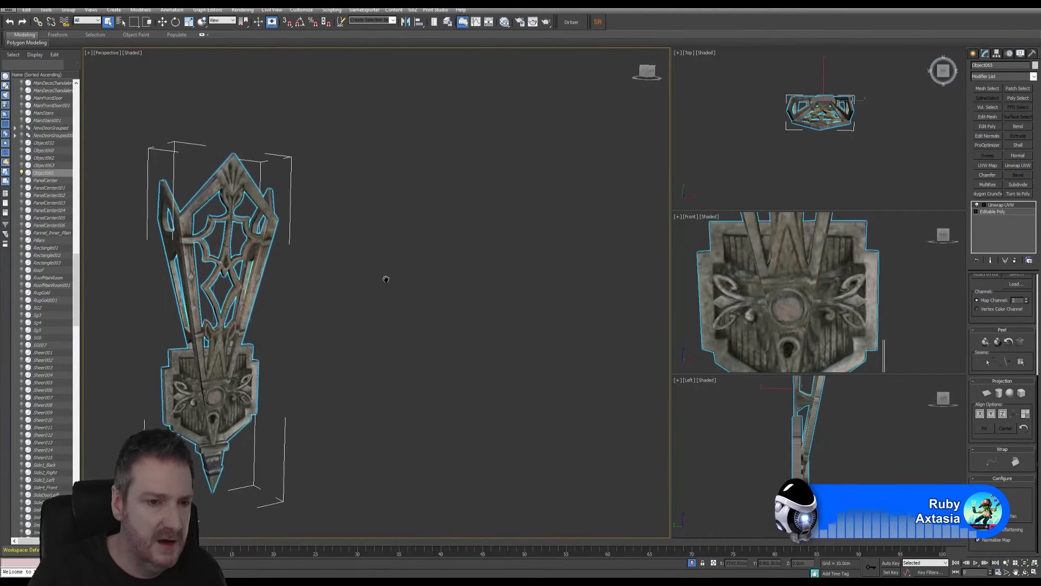
{"action": "left_click", "coordinate": [243, 10]}
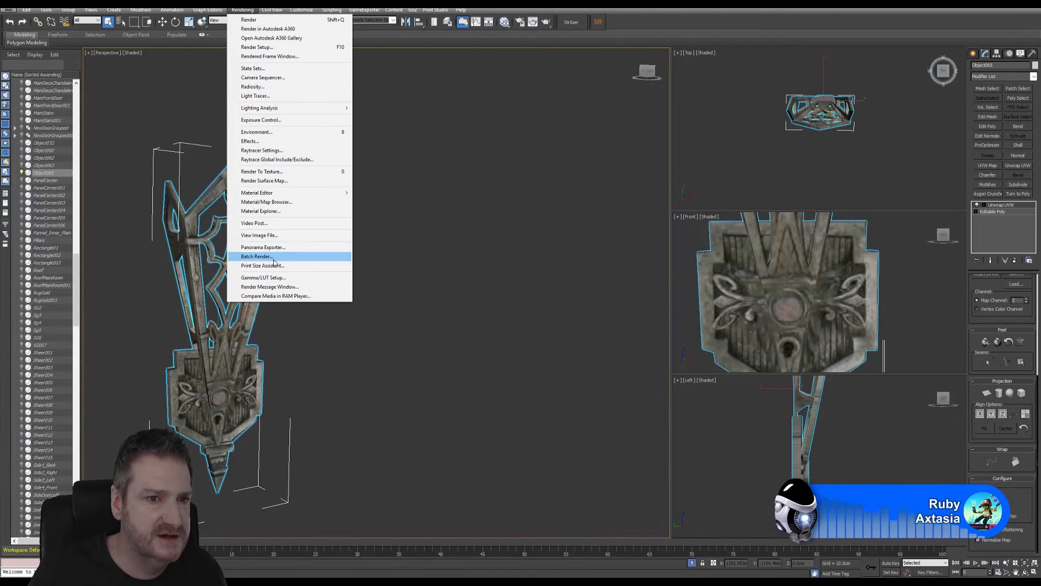
{"action": "left_click", "coordinate": [279, 173]}
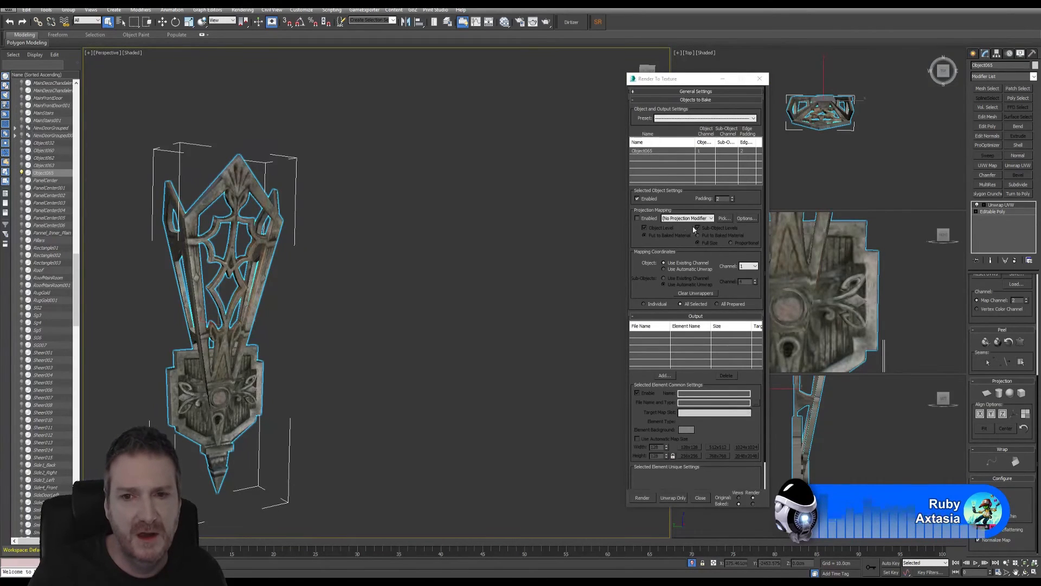
{"action": "left_click", "coordinate": [752, 267]}
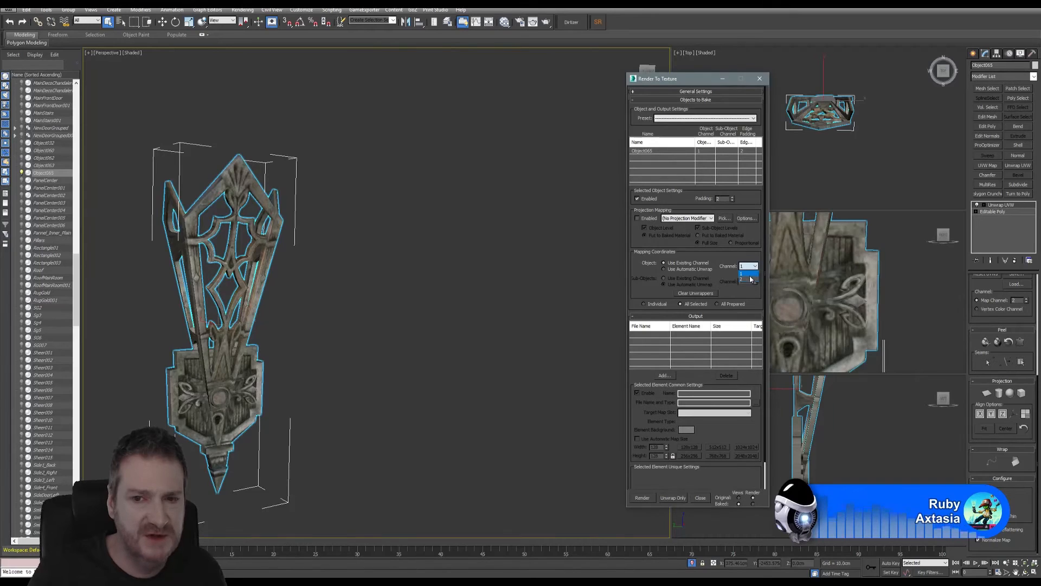
{"action": "left_click", "coordinate": [747, 278]}
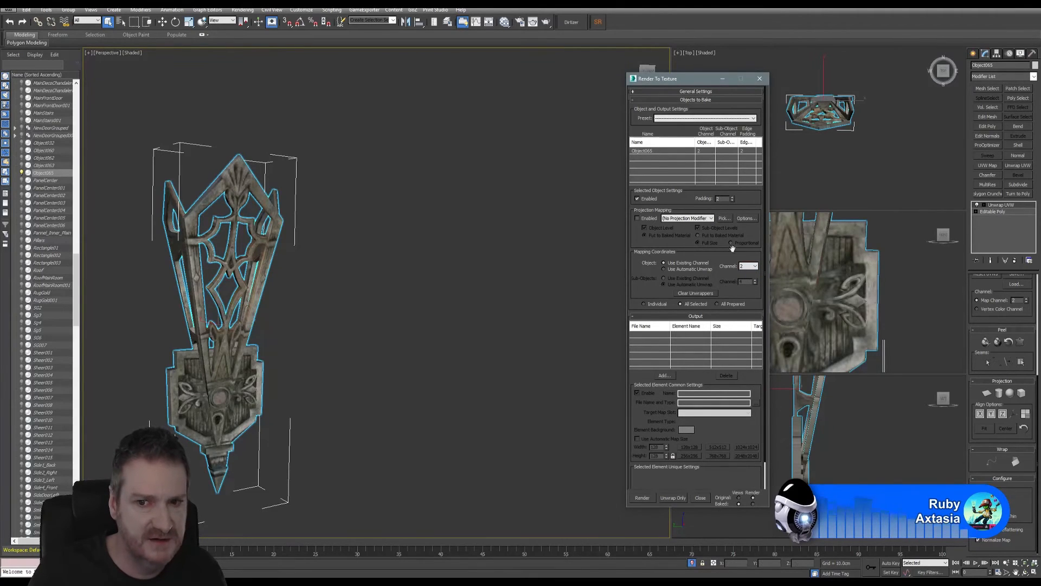
Add a DiffuseMap element to the wall light's bake output.
{"action": "left_click", "coordinate": [663, 376]}
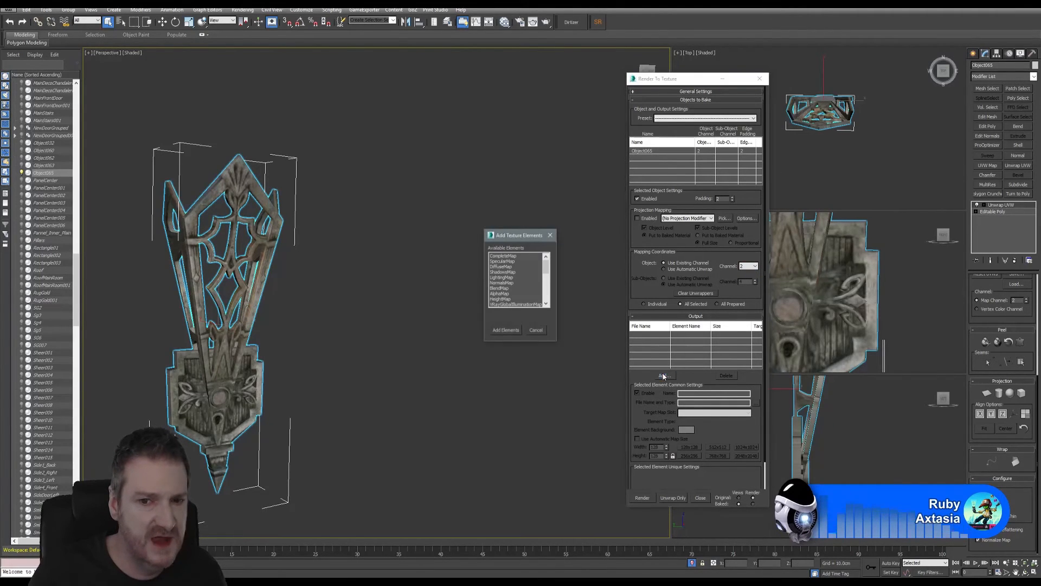
{"action": "left_click", "coordinate": [500, 267]}
{"action": "left_click", "coordinate": [506, 330]}
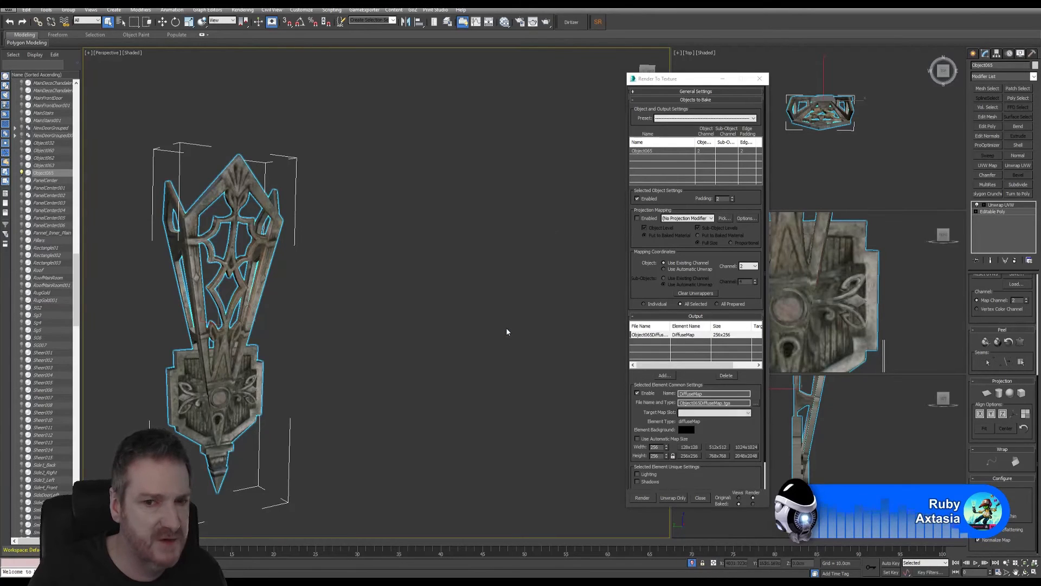
Choose the Deco_Model folder for the diffuse map's output and name the file Deco_Sconce_Color.
{"action": "left_click", "coordinate": [757, 403]}
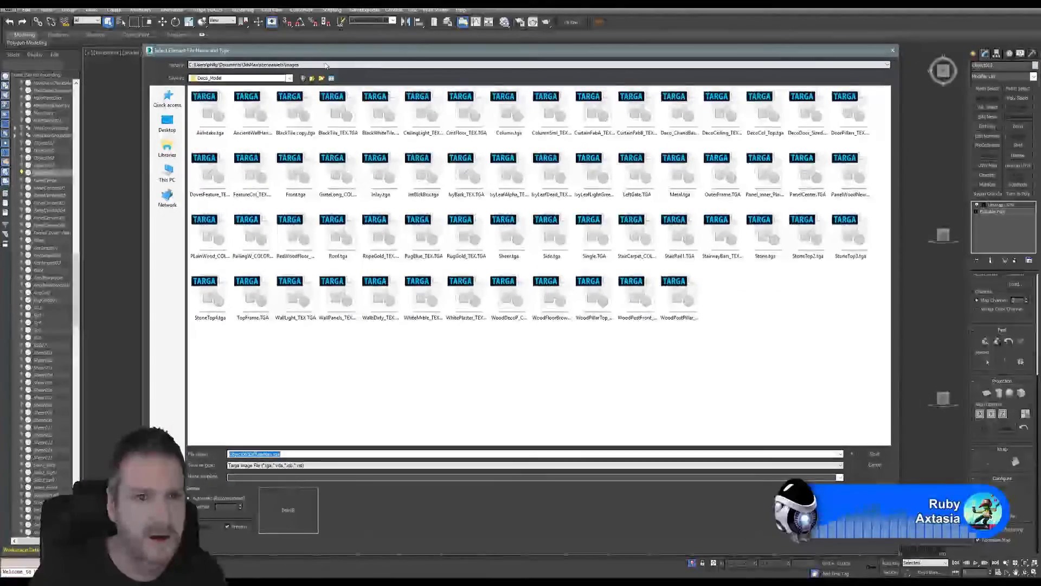
{"action": "left_click", "coordinate": [325, 65]}
{"action": "left_click", "coordinate": [306, 79]}
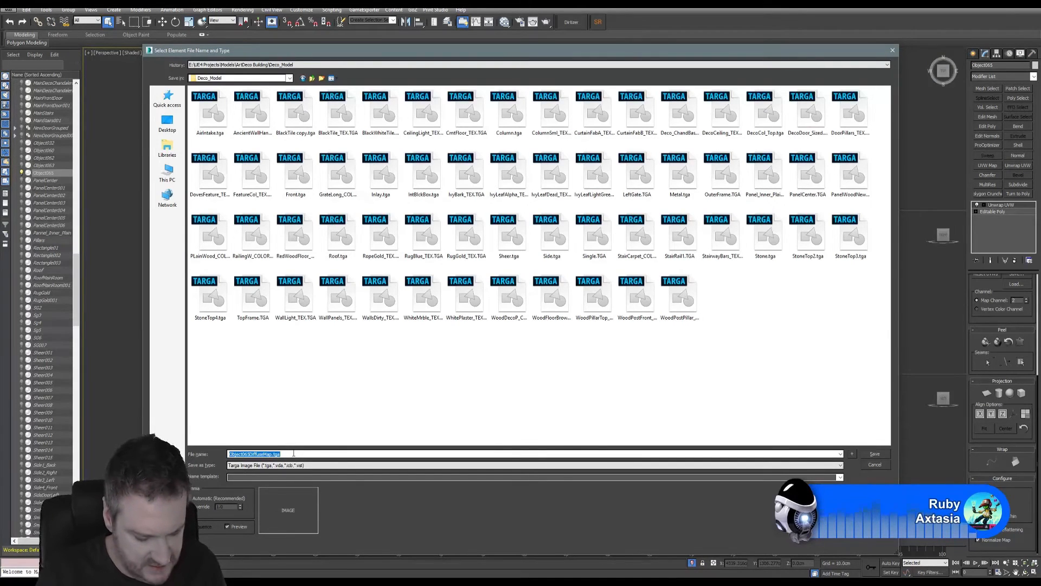
{"action": "type", "text": "De"}
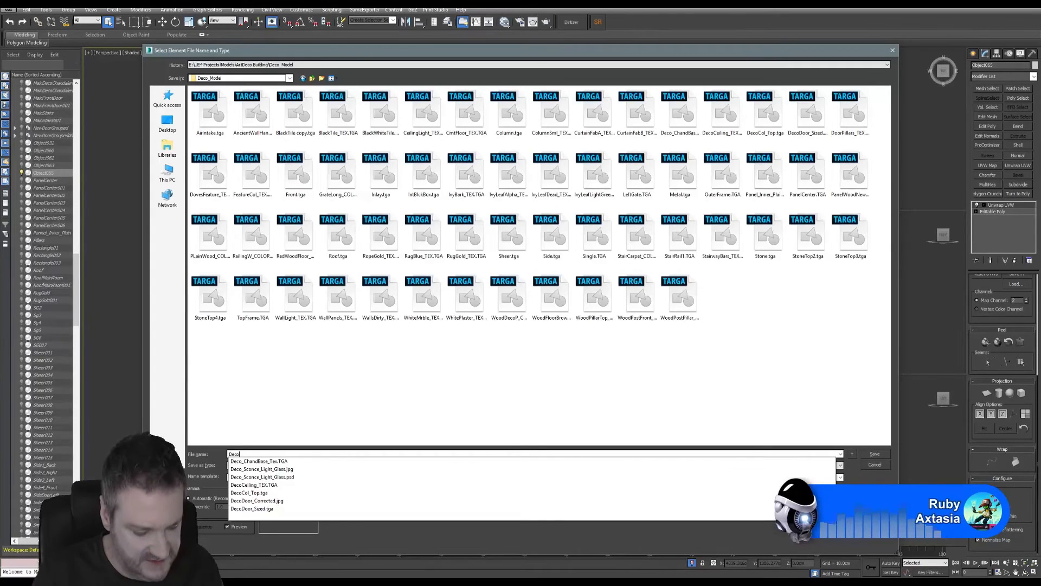
{"action": "type", "text": "co_S"}
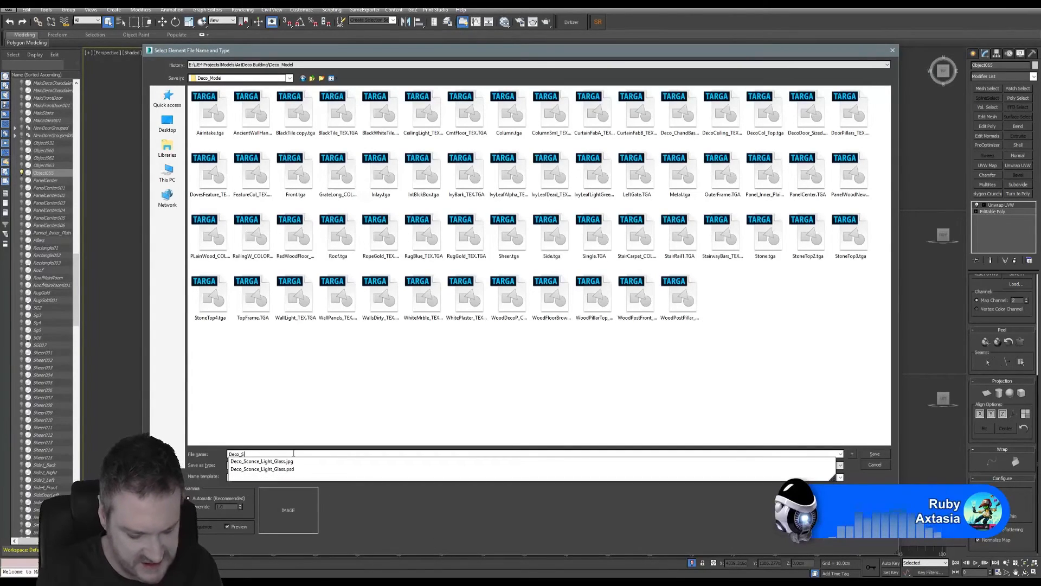
{"action": "type", "text": "conce"}
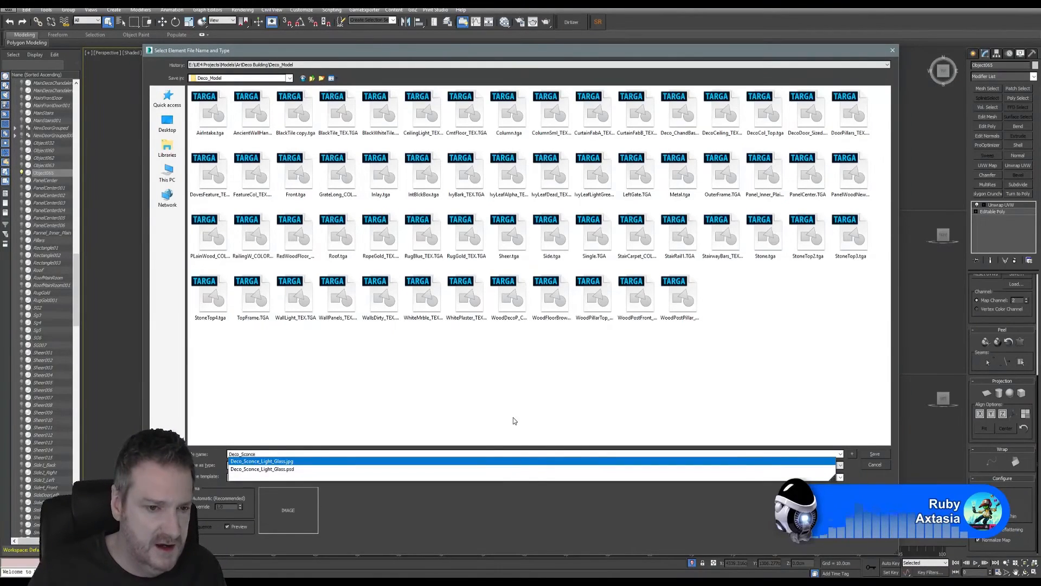
{"action": "type", "text": "_"}
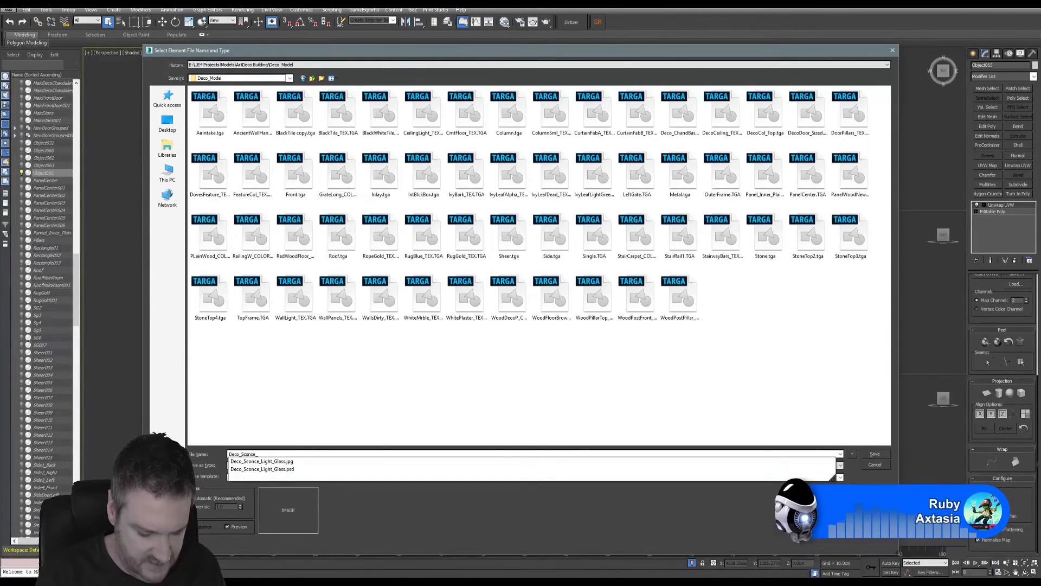
{"action": "type", "text": "Color"}
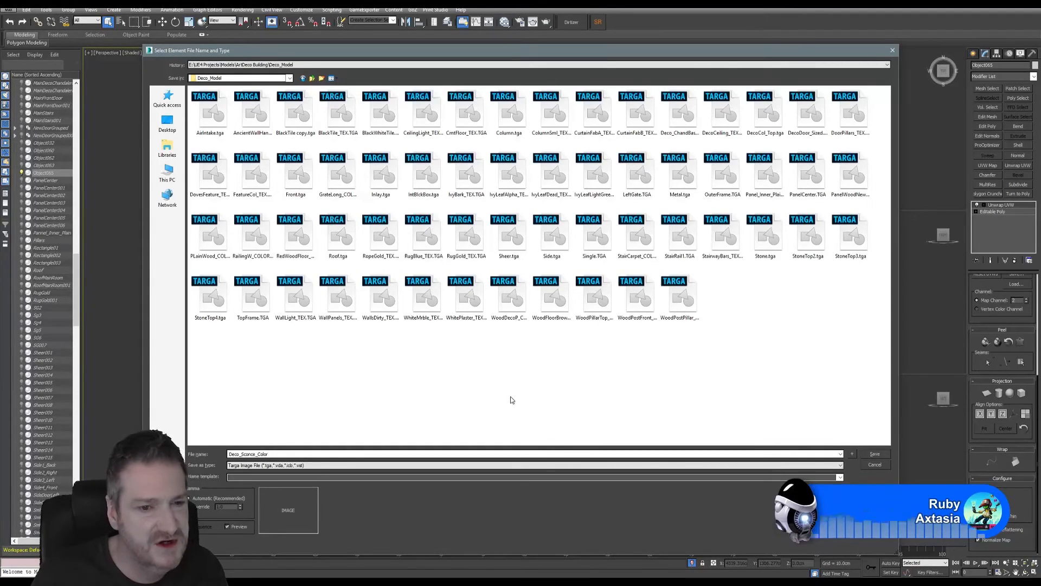
Keep Targa as the output format, save the file choice, and accept the 24-bit compressed Targa settings.
{"action": "left_click", "coordinate": [282, 466]}
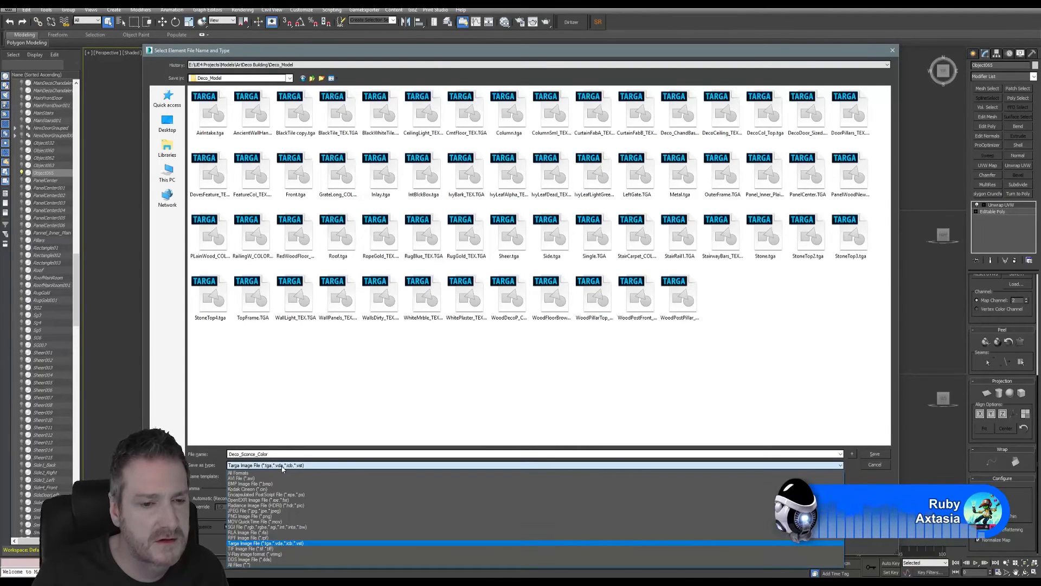
{"action": "left_click", "coordinate": [282, 470]}
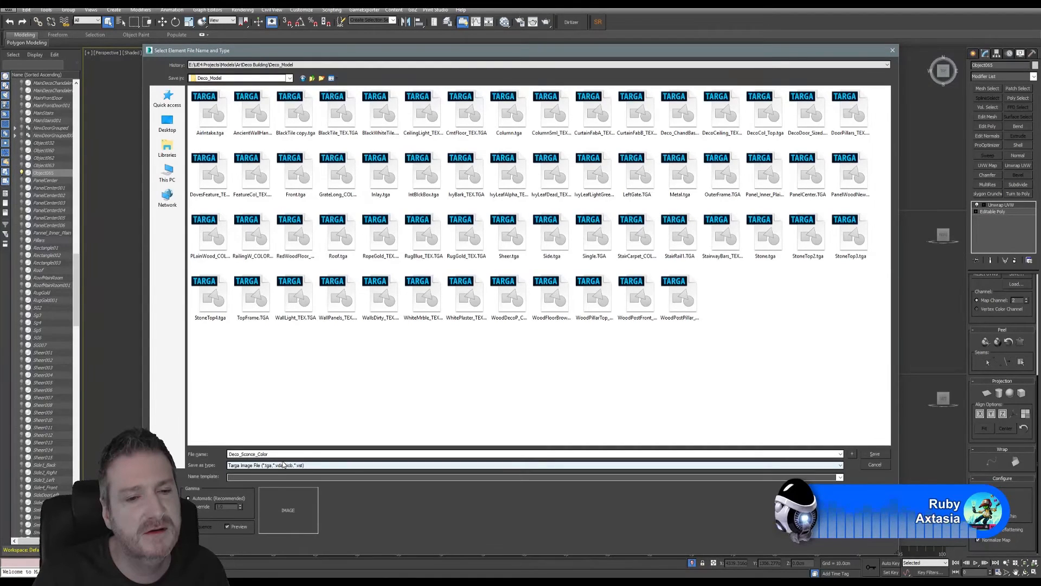
{"action": "left_click", "coordinate": [291, 466]}
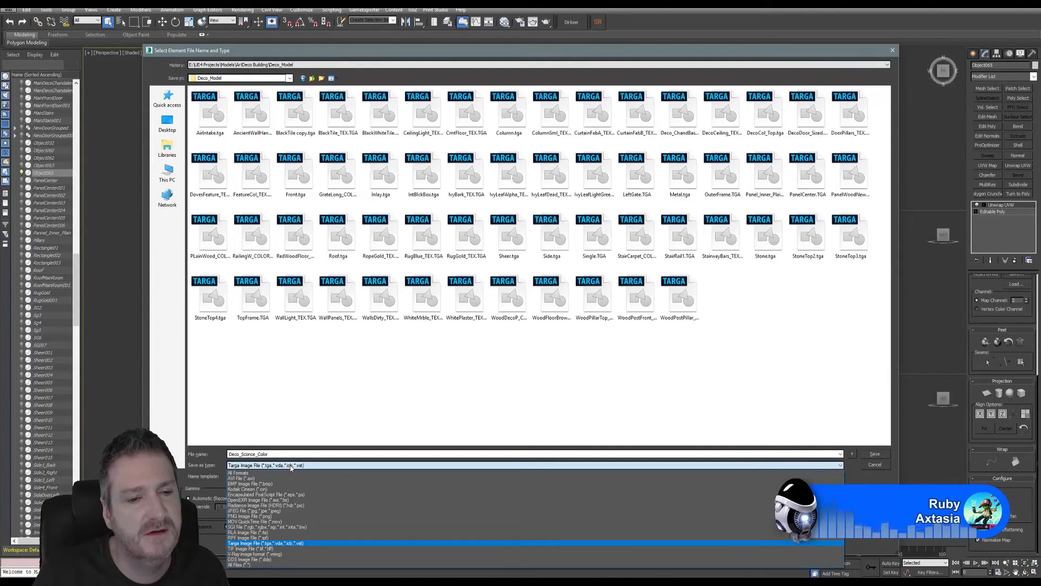
{"action": "left_click", "coordinate": [291, 466]}
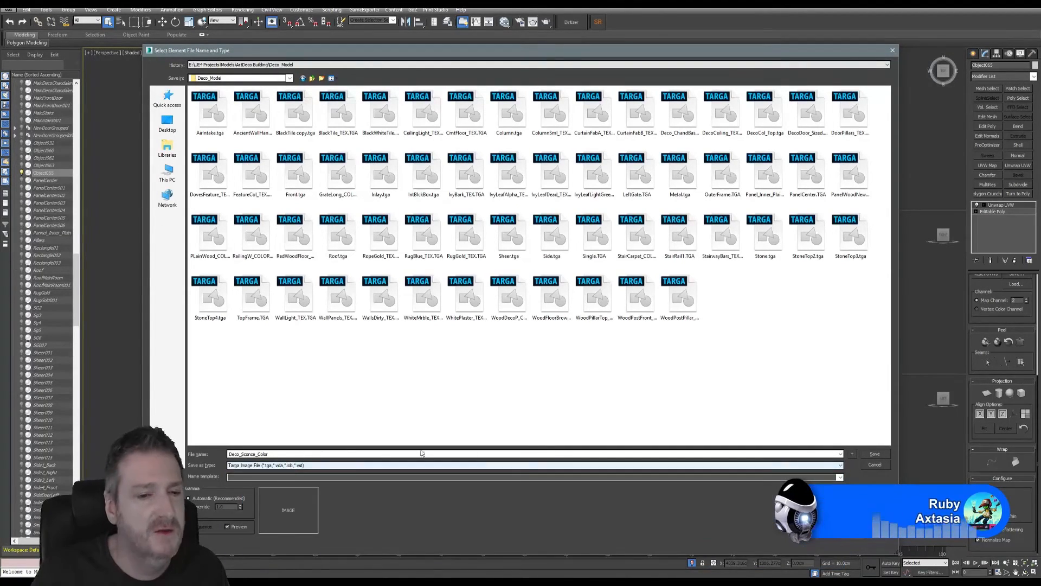
{"action": "left_click", "coordinate": [875, 455]}
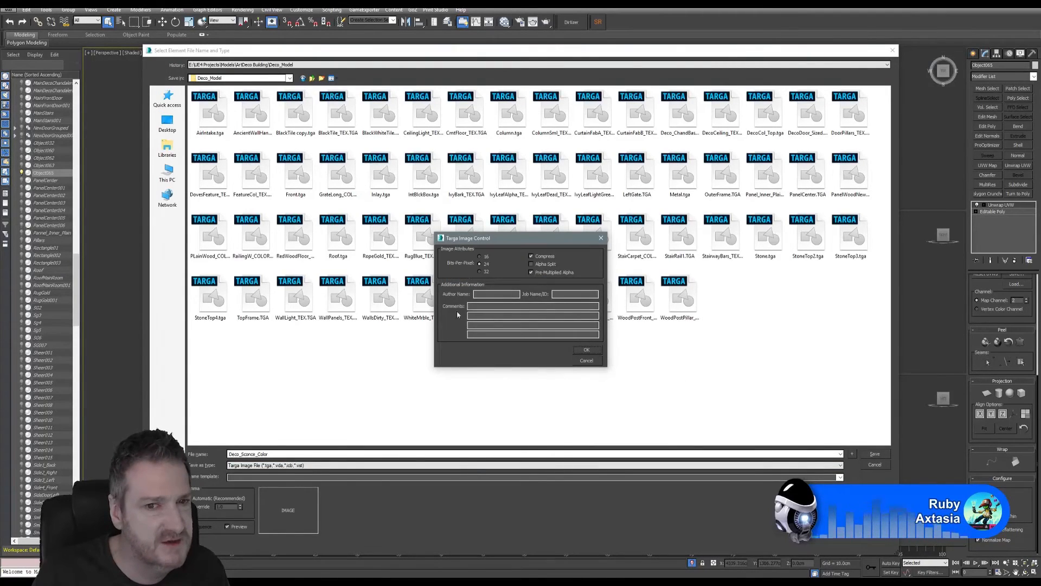
{"action": "left_click", "coordinate": [589, 350]}
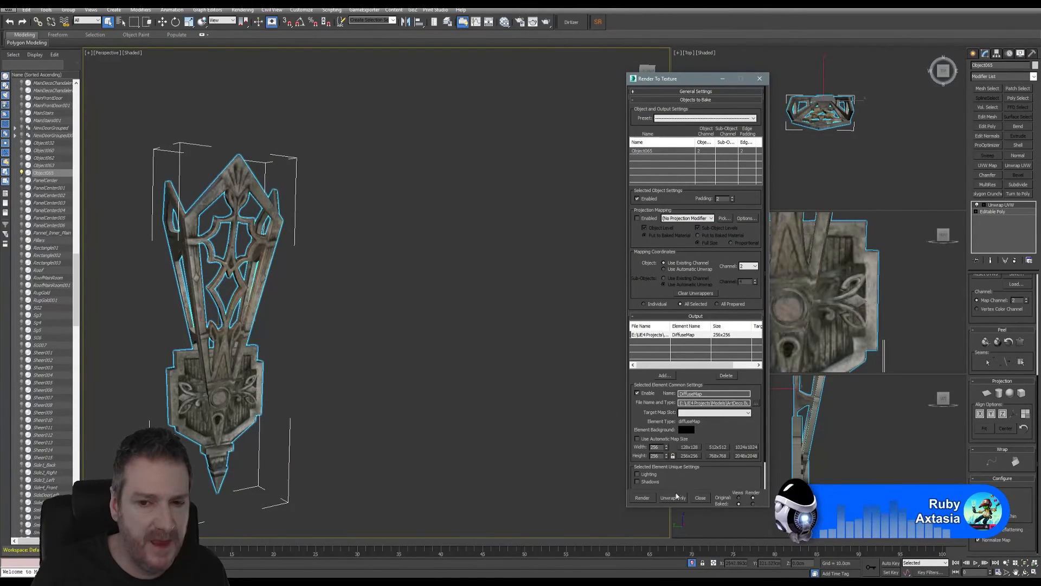
Set the diffuse map size to 512x512, bake it without a target map slot, and close the render and bake windows.
{"action": "left_click", "coordinate": [718, 447]}
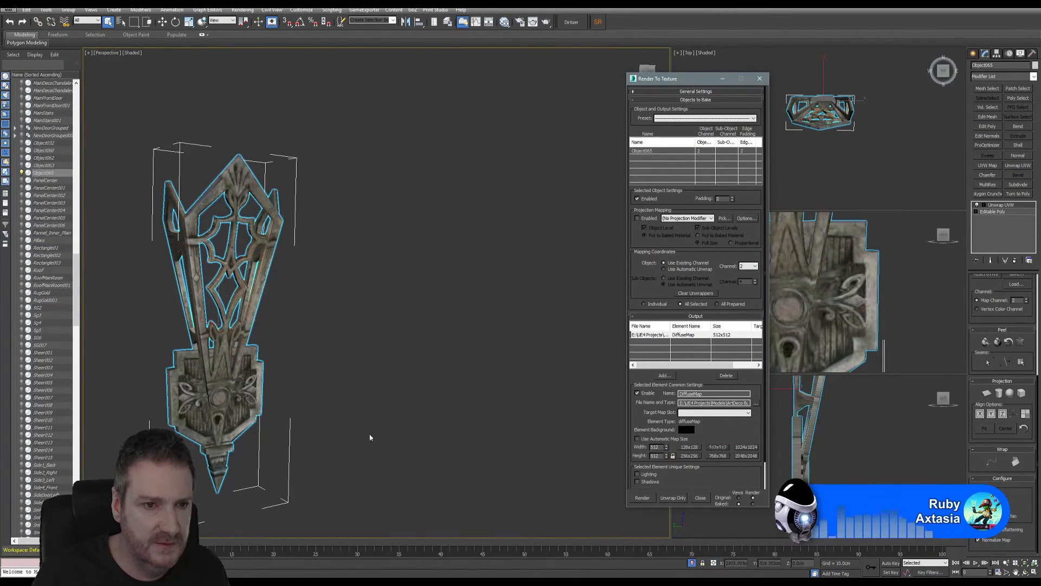
{"action": "middle_click_drag", "start_coordinate": [370, 437], "coordinate": [423, 344]}
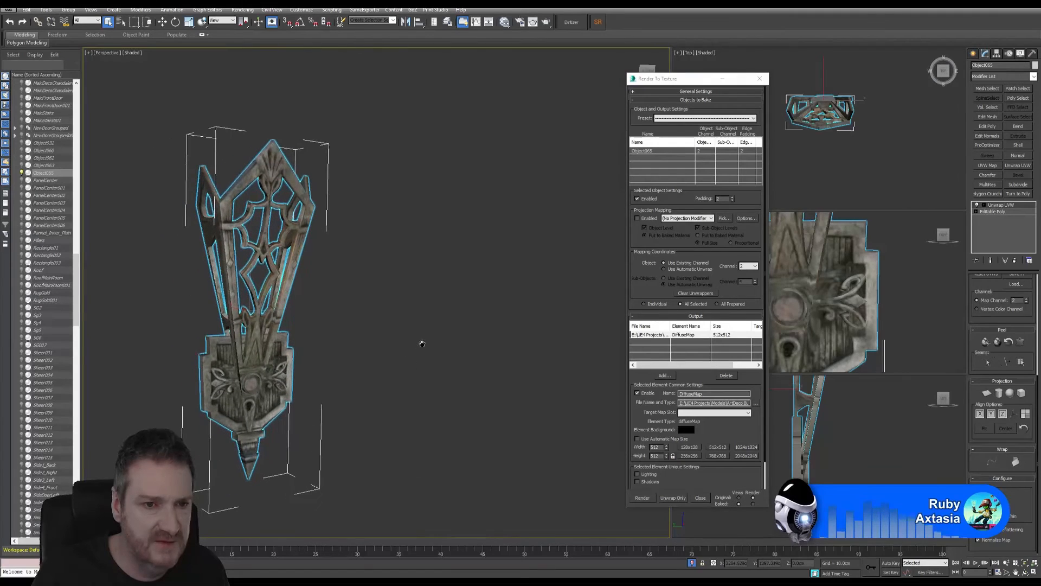
{"action": "left_click", "coordinate": [1025, 574]}
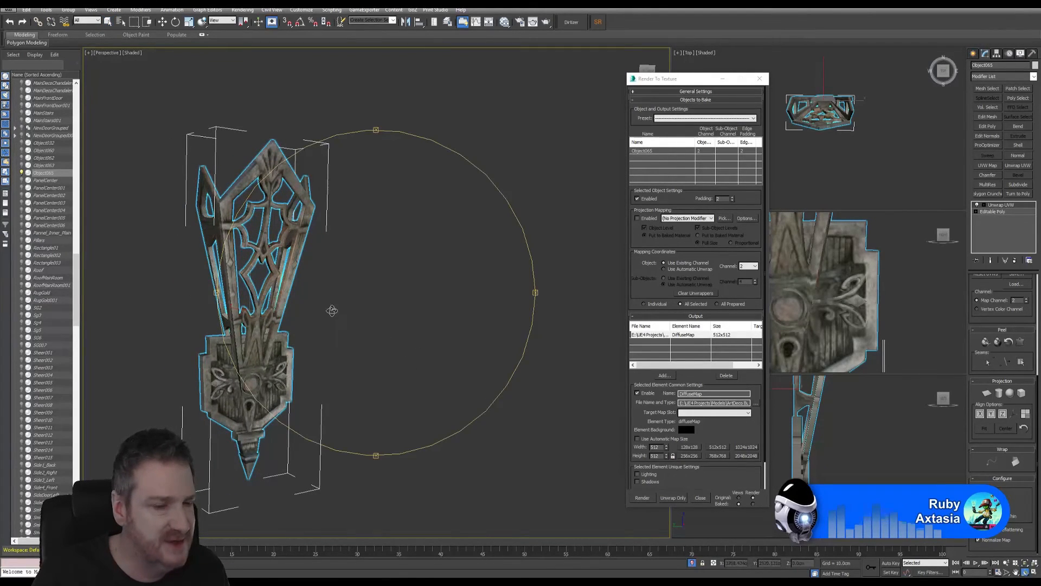
{"action": "left_click_drag", "start_coordinate": [342, 300], "coordinate": [301, 306]}
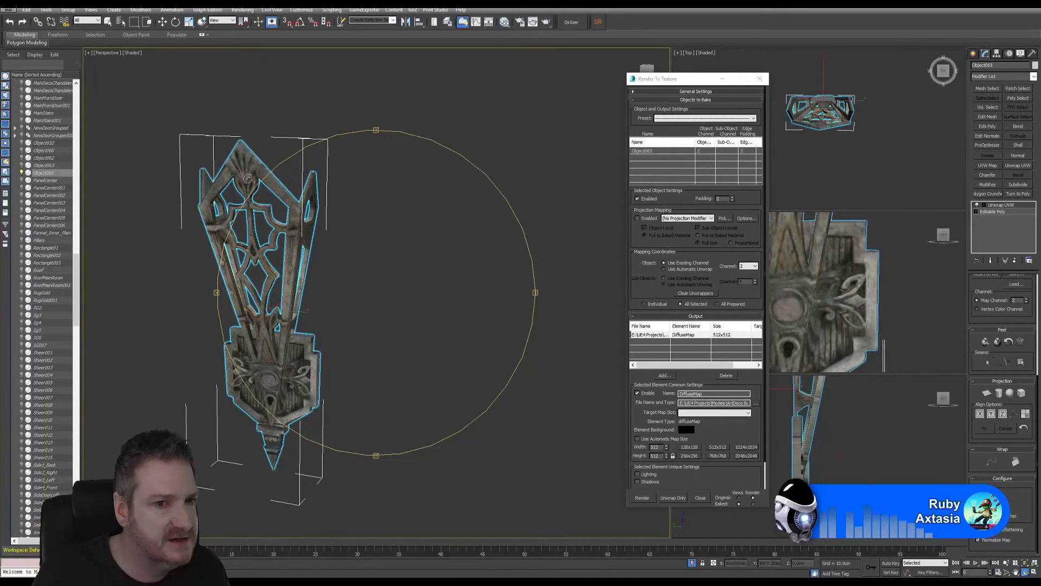
{"action": "left_click_drag", "start_coordinate": [367, 302], "coordinate": [339, 294]}
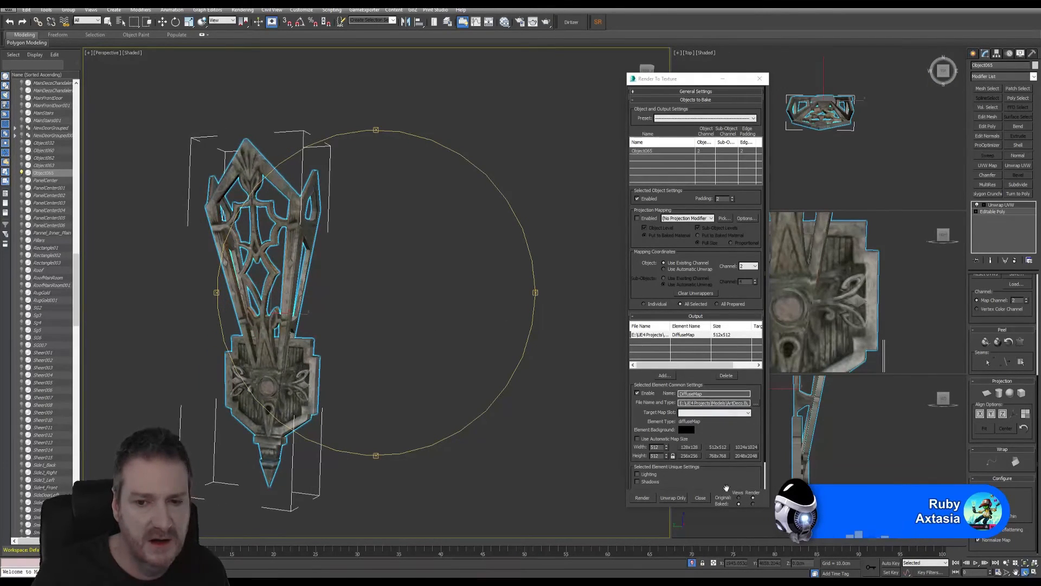
{"action": "left_click", "coordinate": [644, 498]}
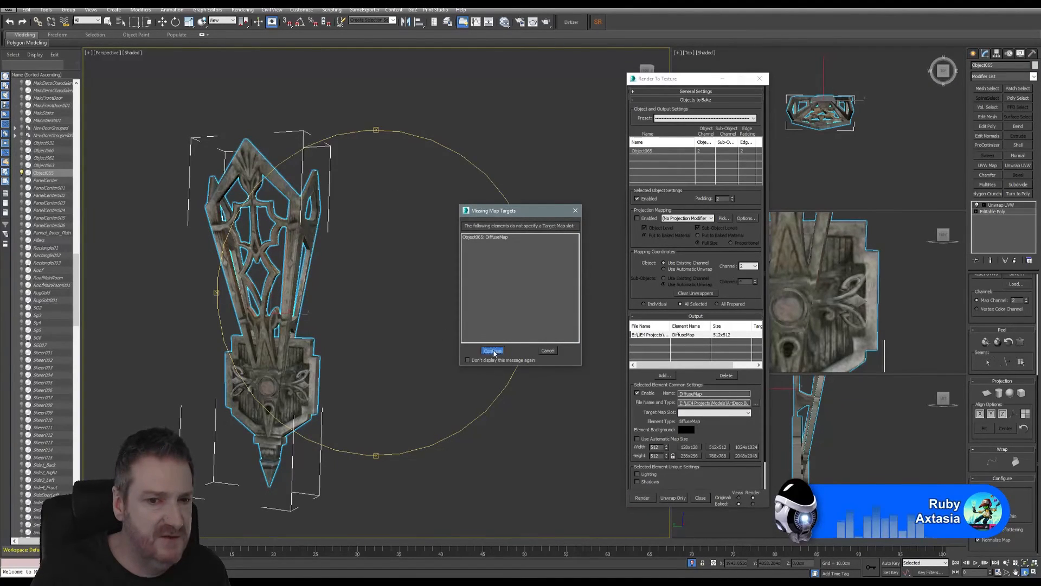
{"action": "left_click", "coordinate": [490, 350]}
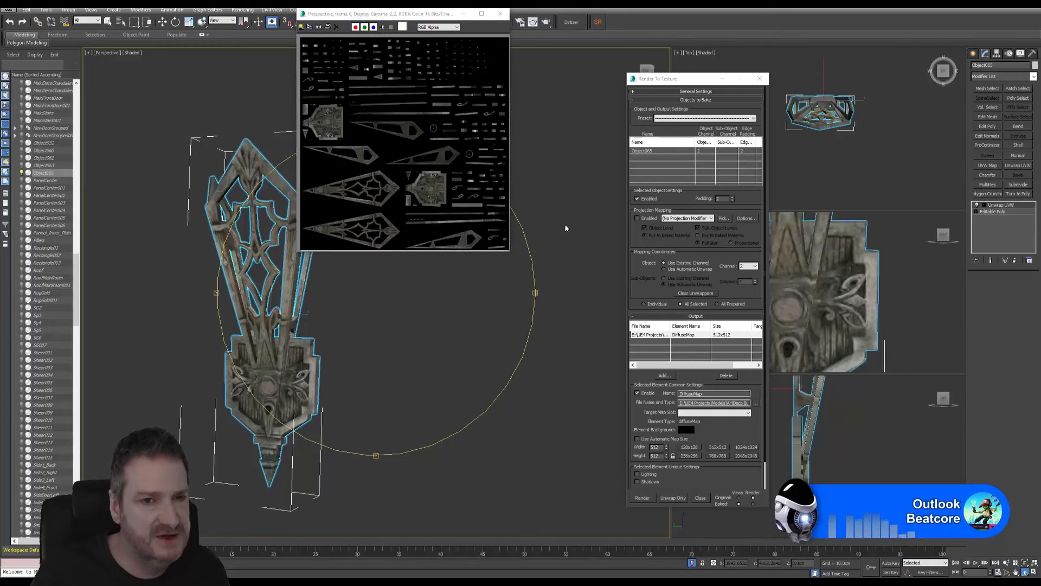
{"action": "left_click", "coordinate": [500, 14]}
{"action": "left_click", "coordinate": [760, 80]}
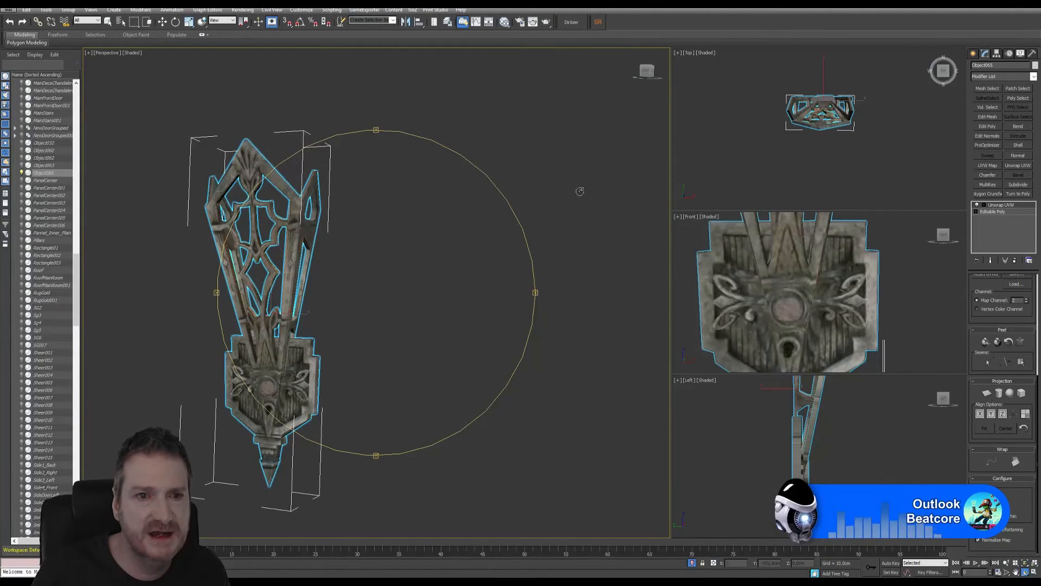
Open the Slate Material Editor and add a Standard material below the wall light's existing material node.
{"action": "middle_click_drag", "start_coordinate": [355, 302], "coordinate": [380, 306]}
{"action": "left_click", "coordinate": [503, 22]}
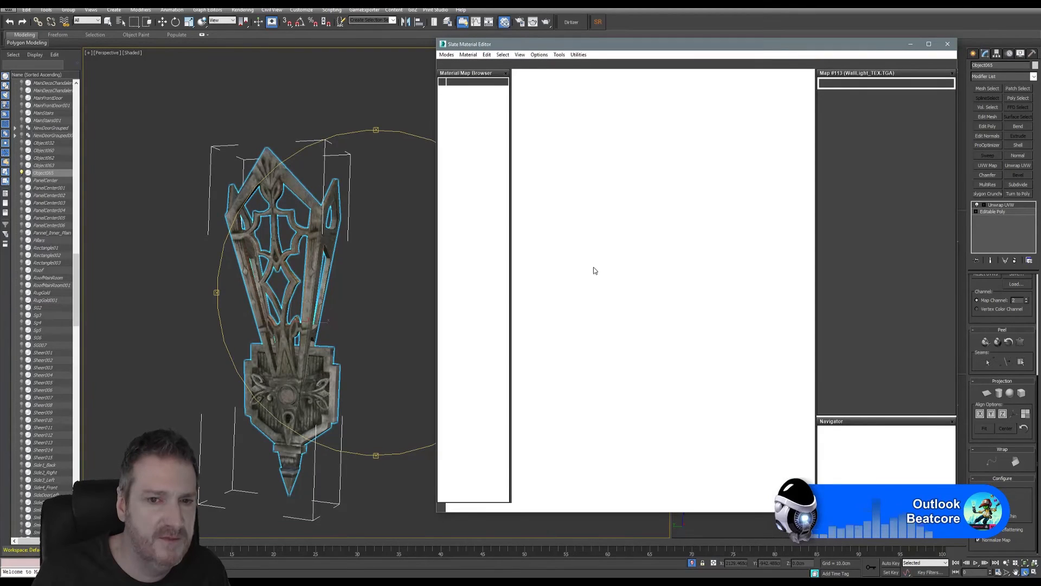
{"action": "middle_click_drag", "start_coordinate": [663, 313], "coordinate": [665, 272]}
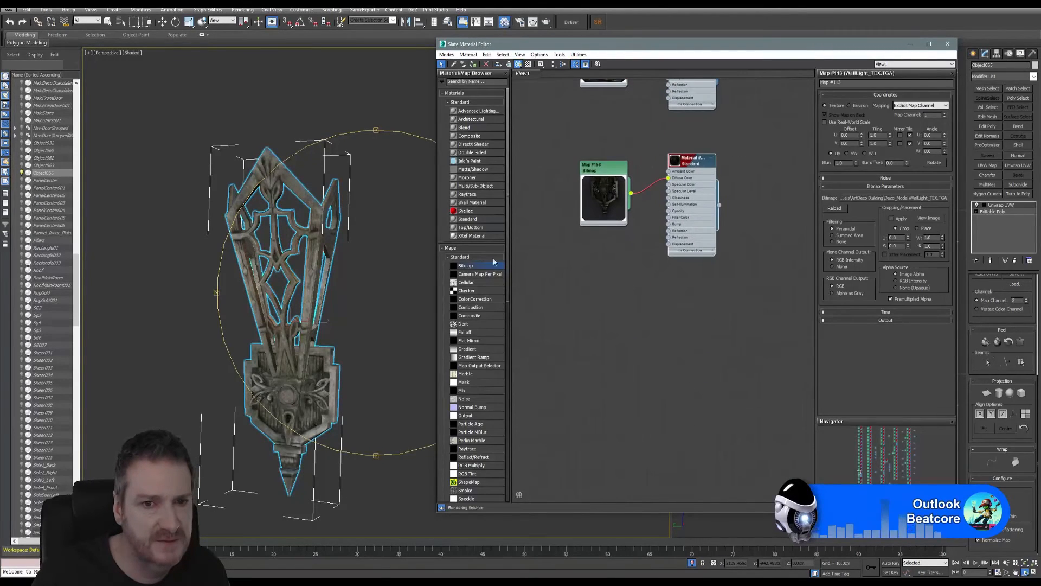
{"action": "left_click_drag", "start_coordinate": [469, 219], "coordinate": [703, 303]}
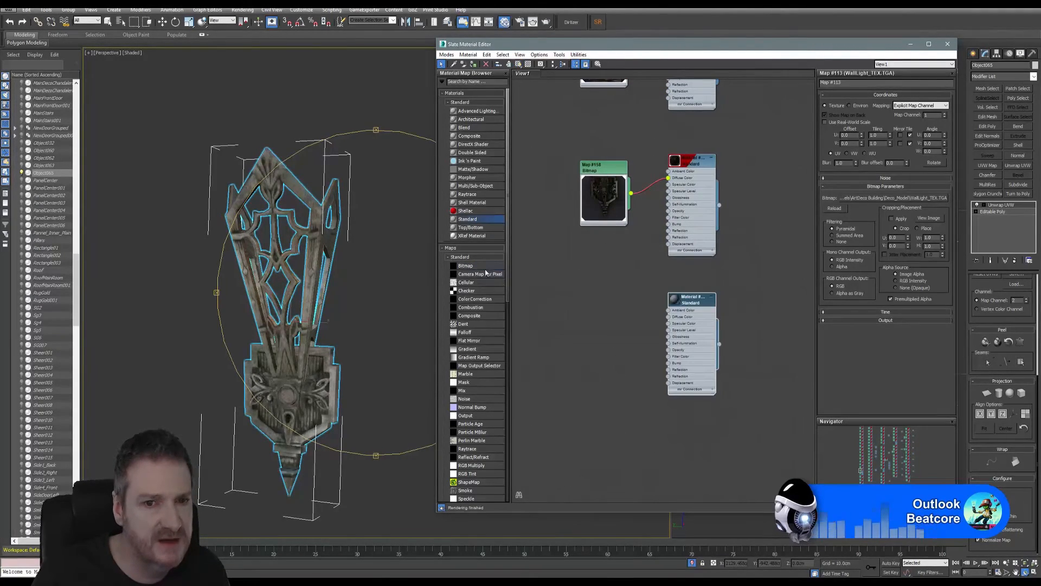
Load Deco_Sconce_Color.tga as a Bitmap node and connect it to the new material's Diffuse Color.
{"action": "left_click_drag", "start_coordinate": [466, 266], "coordinate": [598, 303]}
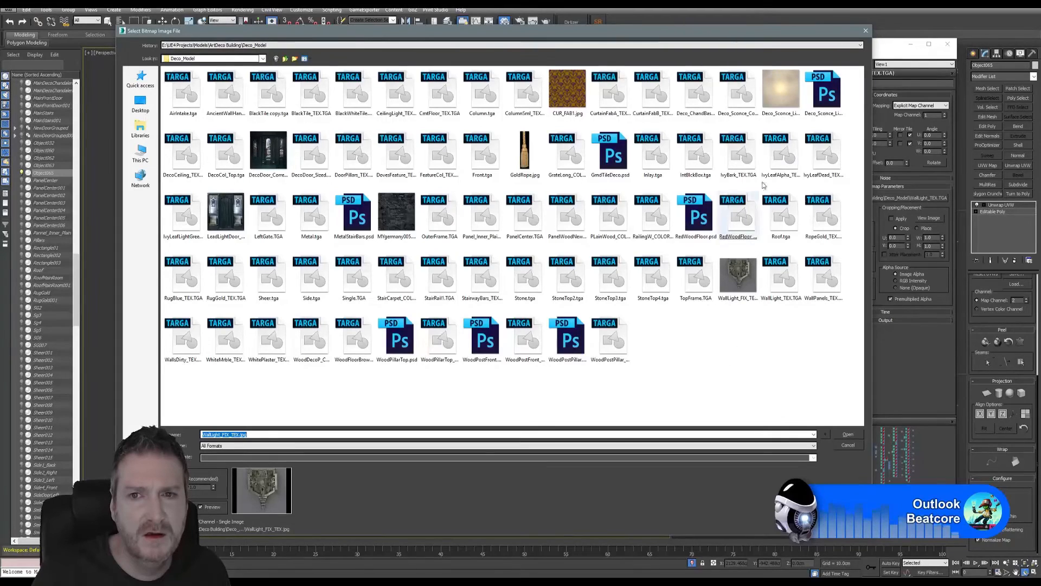
{"action": "left_click", "coordinate": [738, 105]}
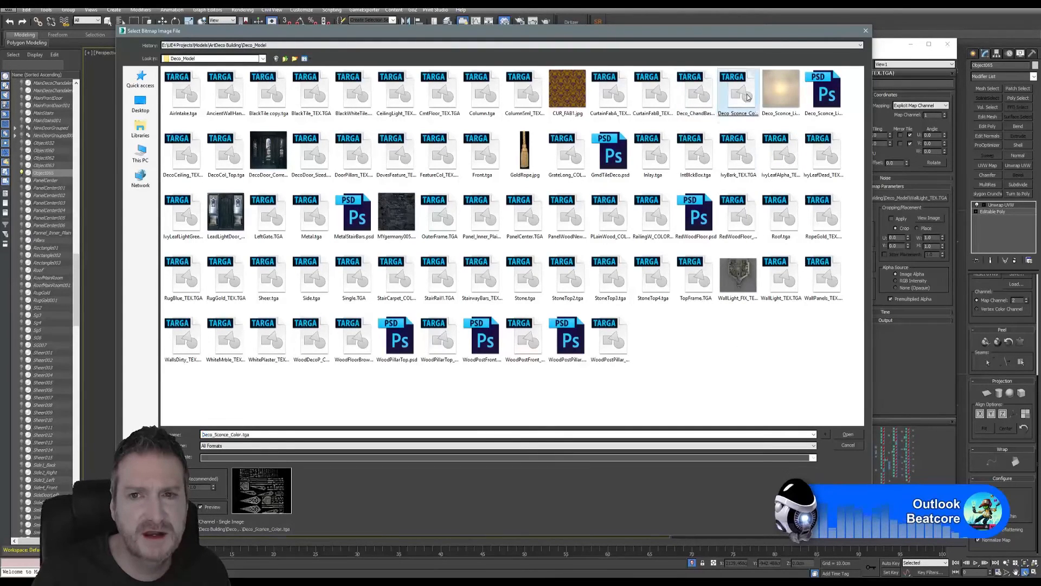
{"action": "left_click", "coordinate": [848, 434]}
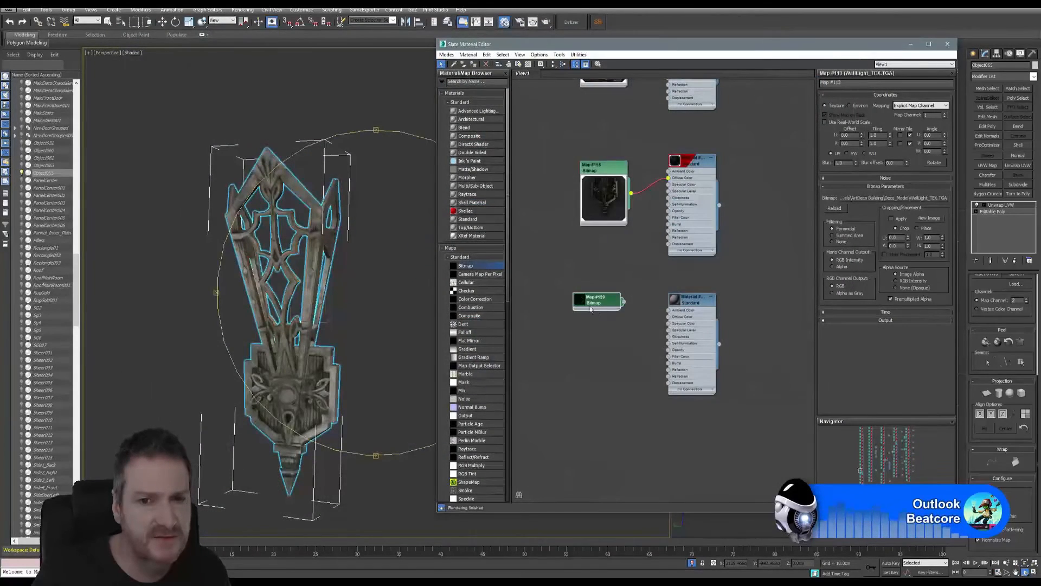
{"action": "double_click", "coordinate": [581, 302]}
{"action": "left_click_drag", "start_coordinate": [625, 325], "coordinate": [669, 318]}
Show the new material as shaded and realistic in the viewport, assign it to the selected wall light, and close the material editor.
{"action": "right_click", "coordinate": [686, 302]}
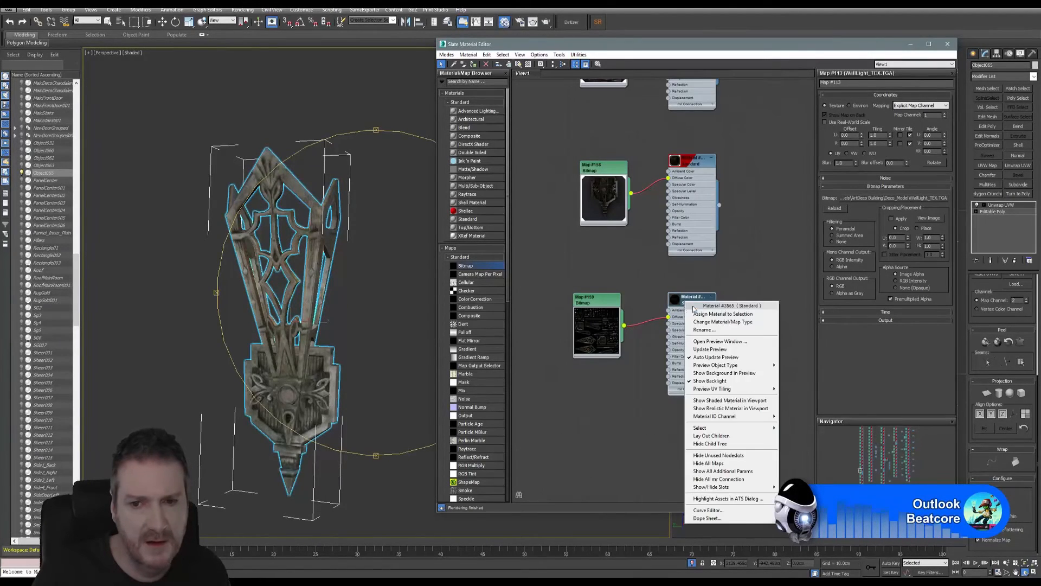
{"action": "left_click", "coordinate": [711, 400]}
{"action": "right_click", "coordinate": [687, 303]}
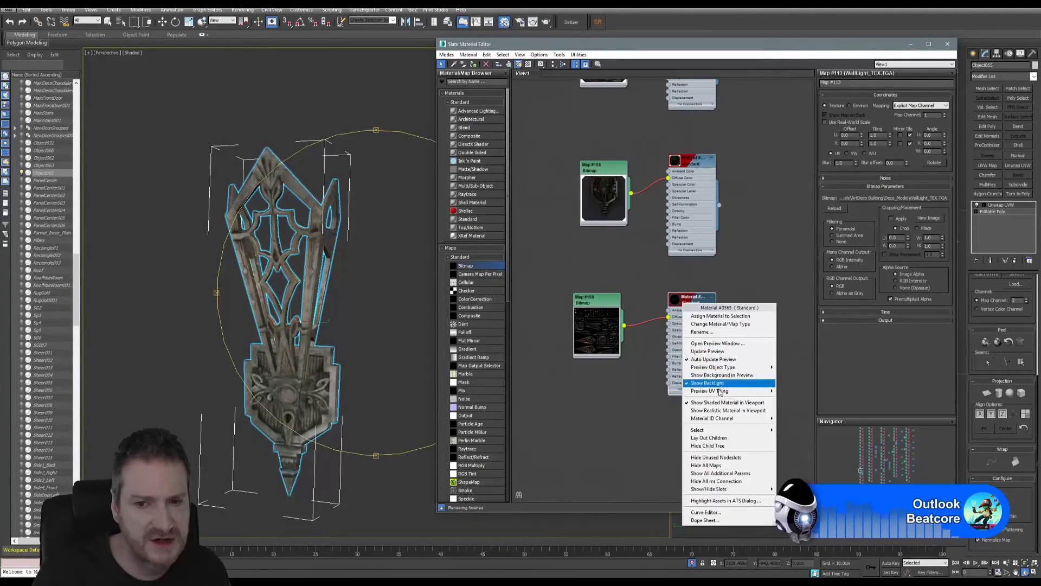
{"action": "left_click", "coordinate": [711, 411]}
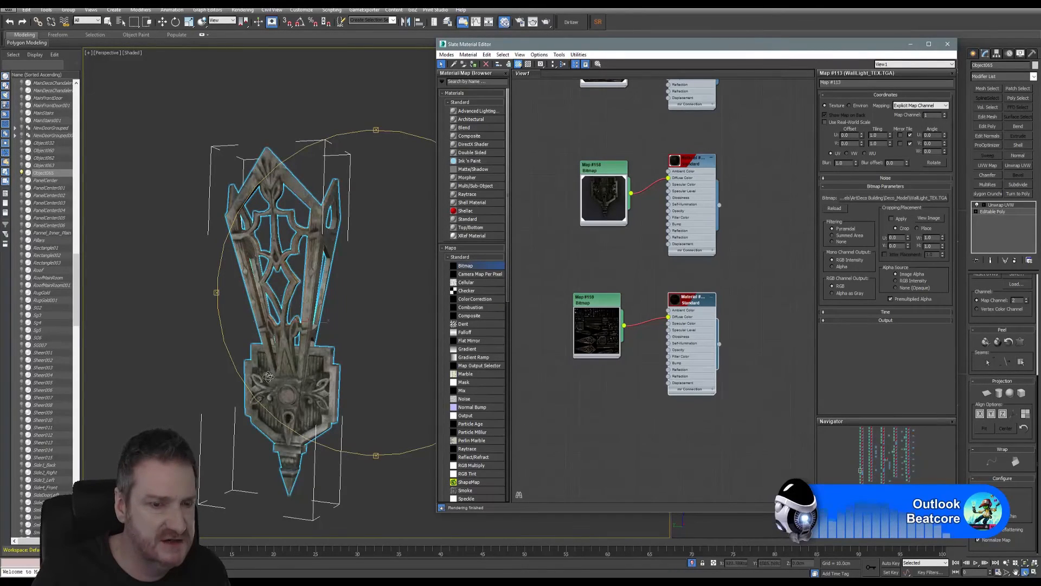
{"action": "right_click", "coordinate": [696, 301]}
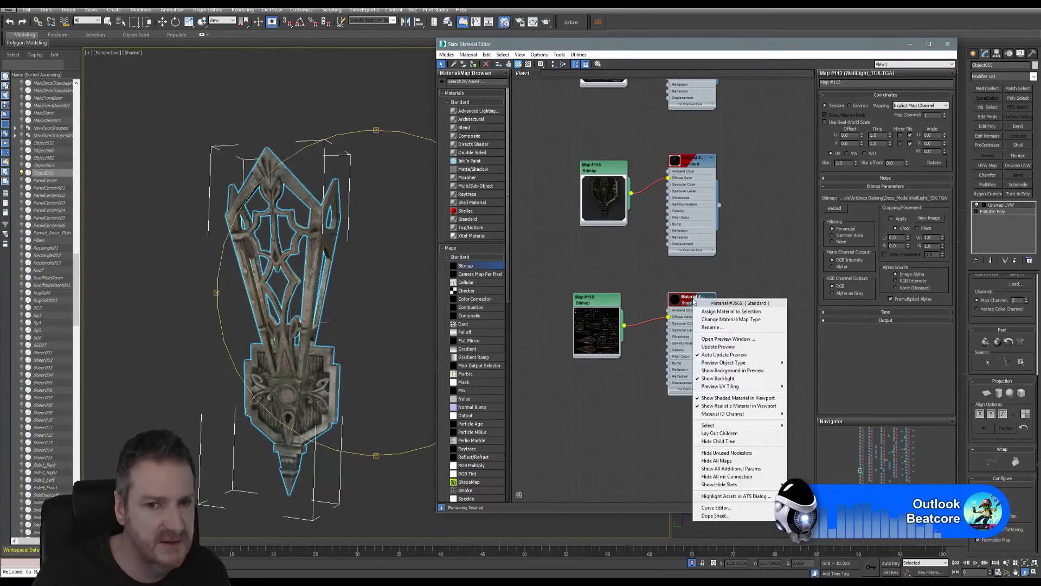
{"action": "left_click", "coordinate": [717, 312]}
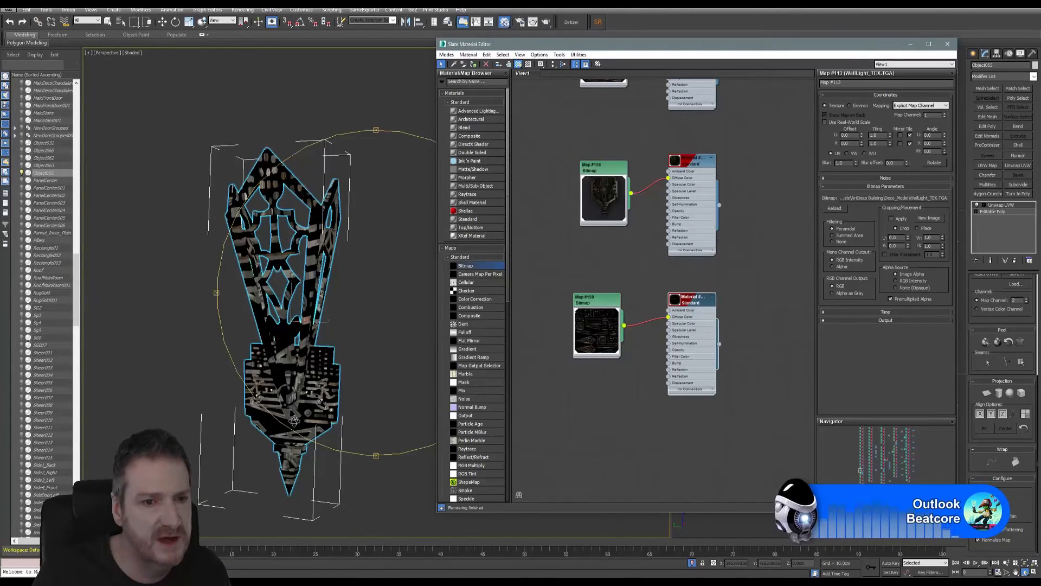
{"action": "left_click", "coordinate": [948, 44]}
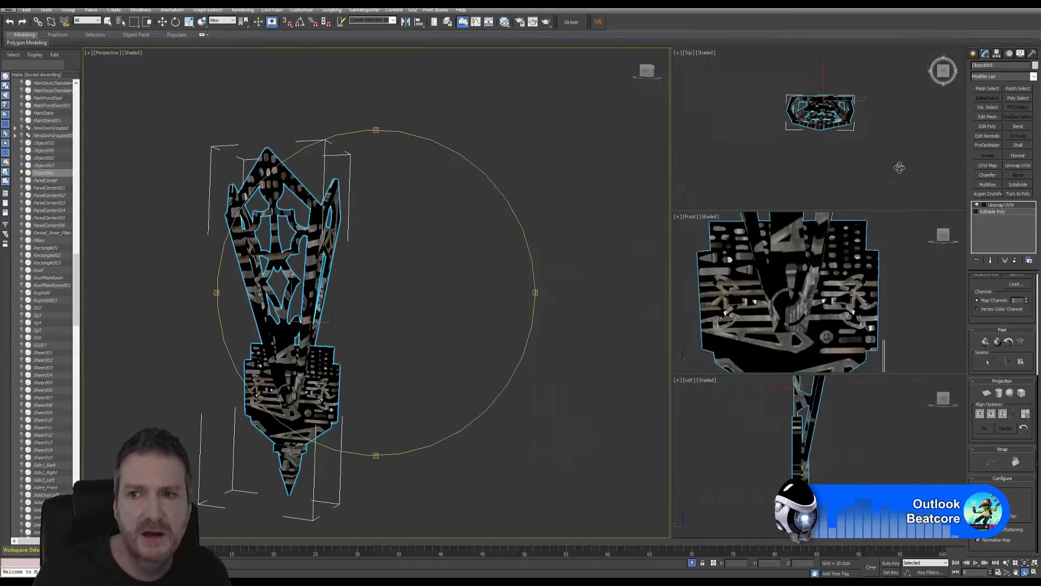
Open the wall light's Channel Info, copy map channel 2, and paste it over map channel 1.
{"action": "left_click", "coordinate": [1033, 54]}
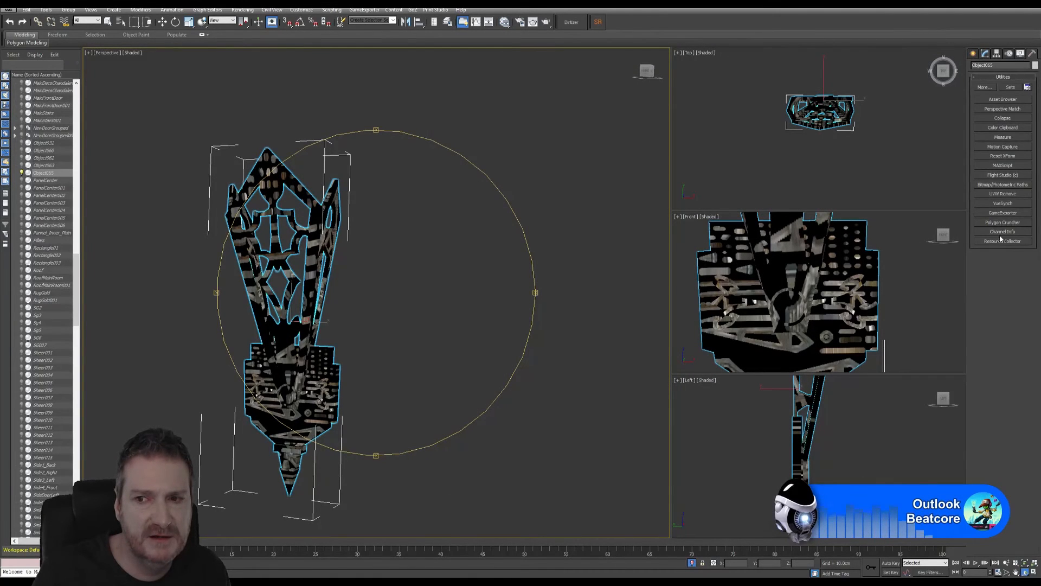
{"action": "left_click", "coordinate": [1002, 232]}
{"action": "left_click", "coordinate": [1001, 269]}
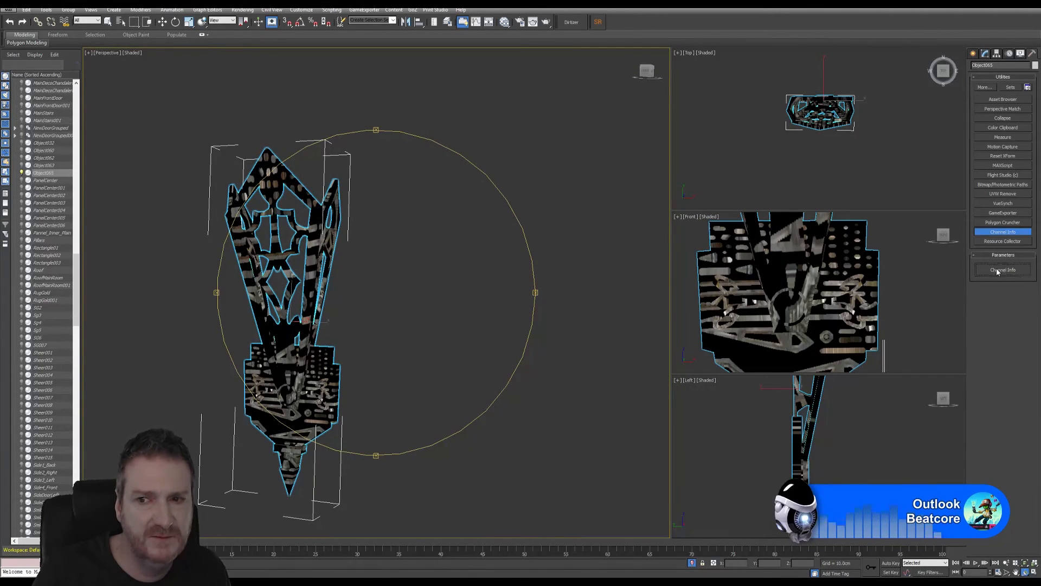
{"action": "left_click", "coordinate": [64, 85]}
{"action": "right_click", "coordinate": [64, 86]}
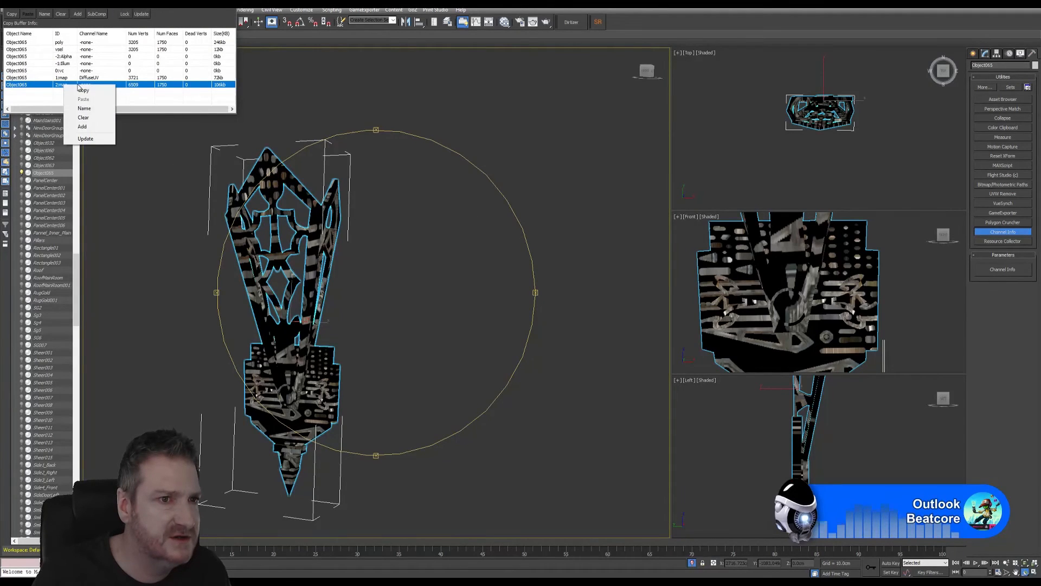
{"action": "left_click", "coordinate": [79, 91]}
{"action": "left_click", "coordinate": [64, 78]}
{"action": "right_click", "coordinate": [64, 79]}
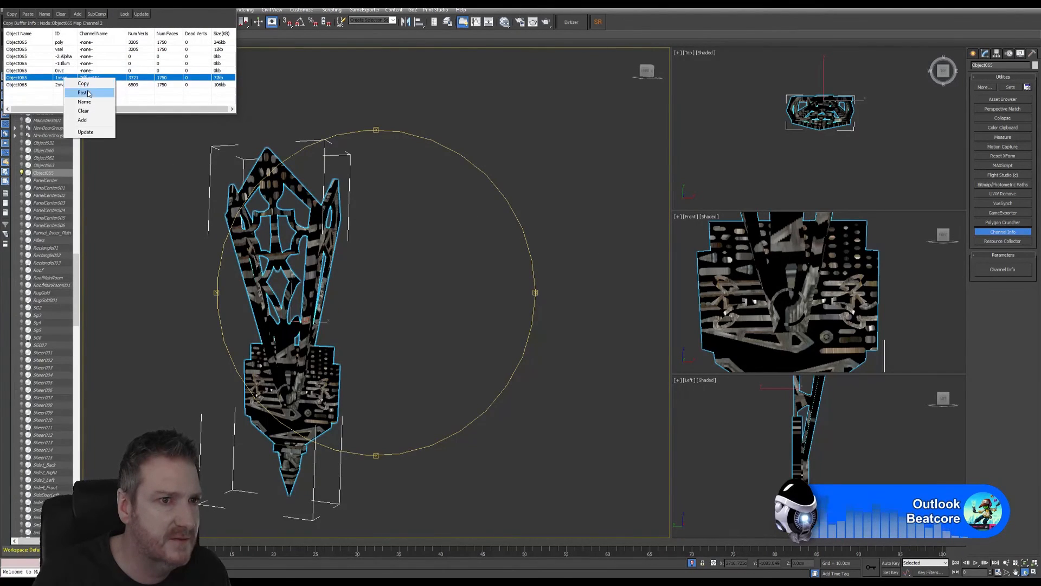
{"action": "left_click", "coordinate": [79, 99]}
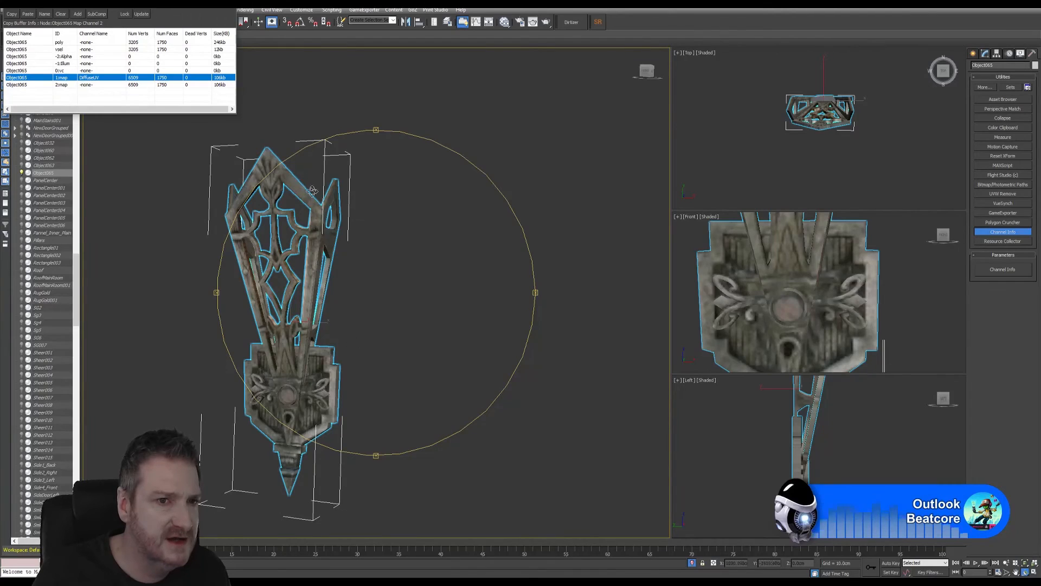
Clear map channel 2 of the wall light and close the Map Channel Info window.
{"action": "right_click", "coordinate": [67, 85]}
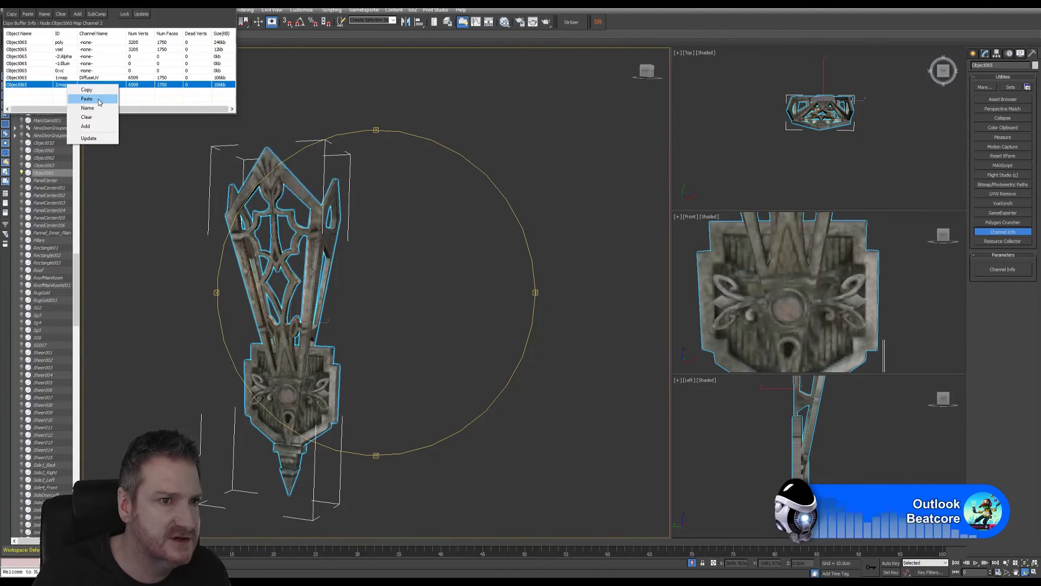
{"action": "left_click", "coordinate": [87, 117]}
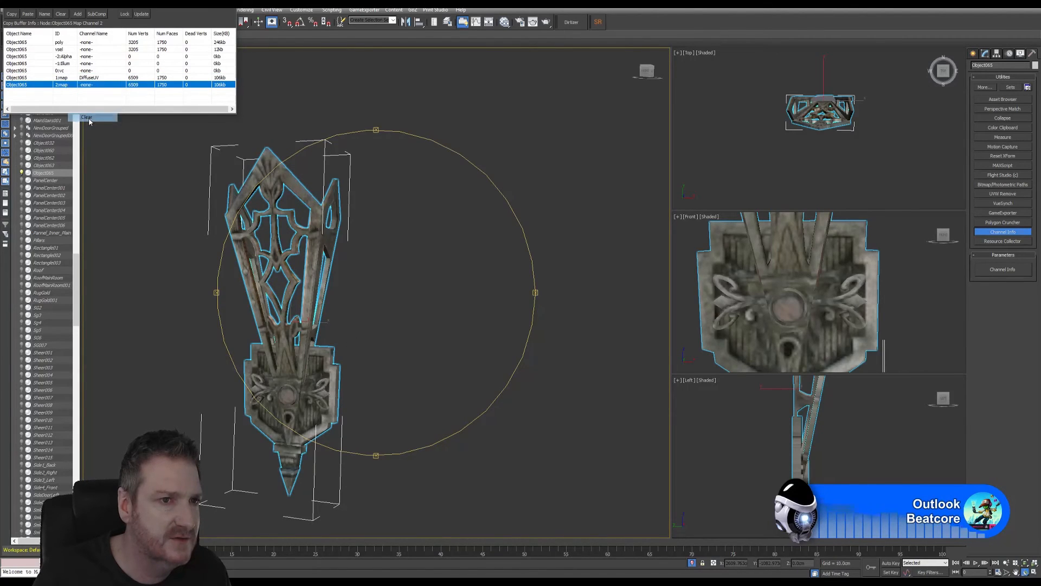
{"action": "left_click", "coordinate": [227, 5]}
Examine the baked texture on the wall light's front, sides and inner lattice edges from several angles and close up.
{"action": "left_click_drag", "start_coordinate": [334, 296], "coordinate": [279, 308]}
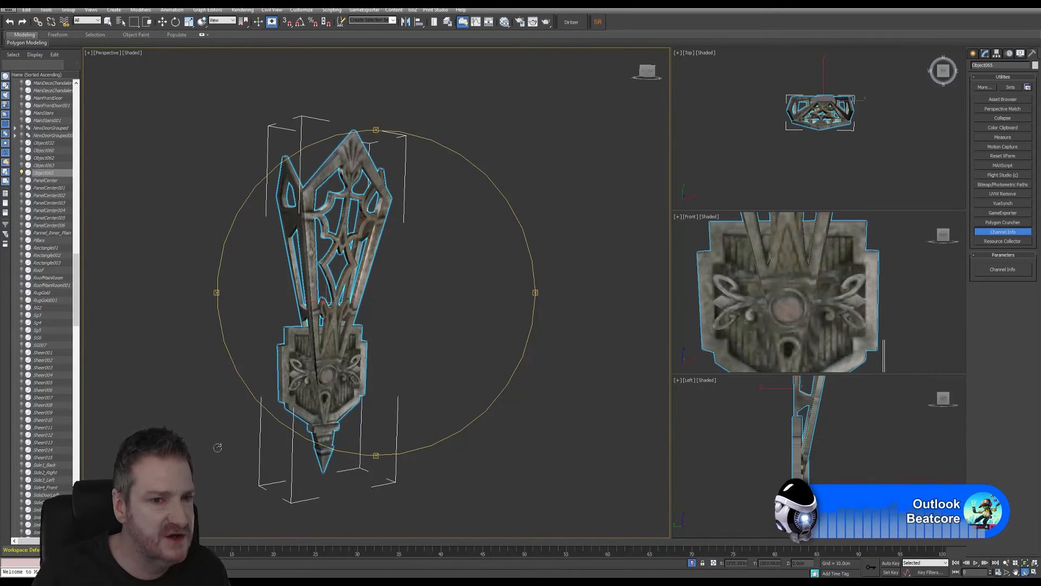
{"action": "left_click_drag", "start_coordinate": [417, 301], "coordinate": [393, 298]}
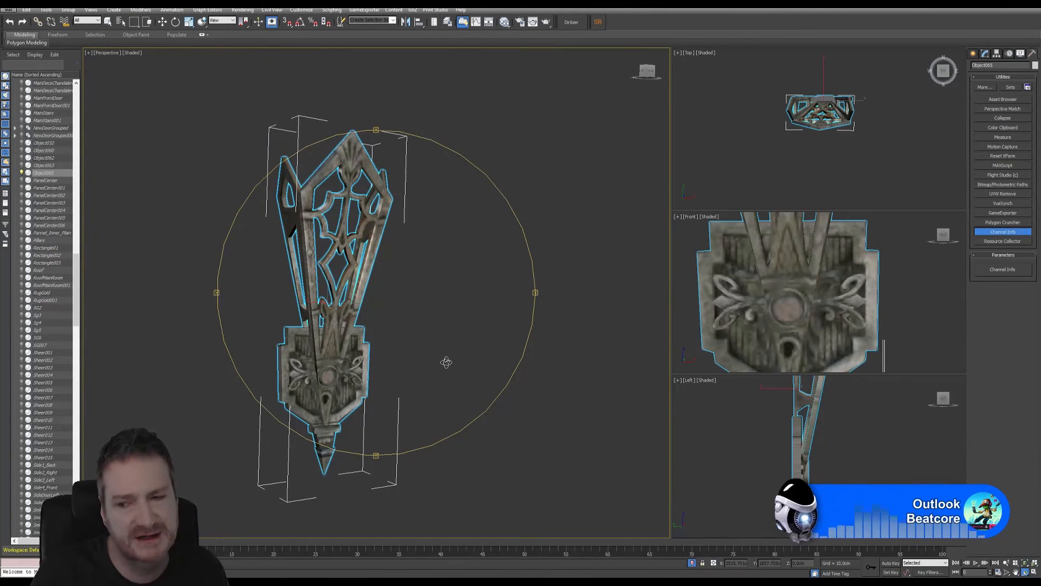
{"action": "left_click_drag", "start_coordinate": [428, 342], "coordinate": [449, 339]}
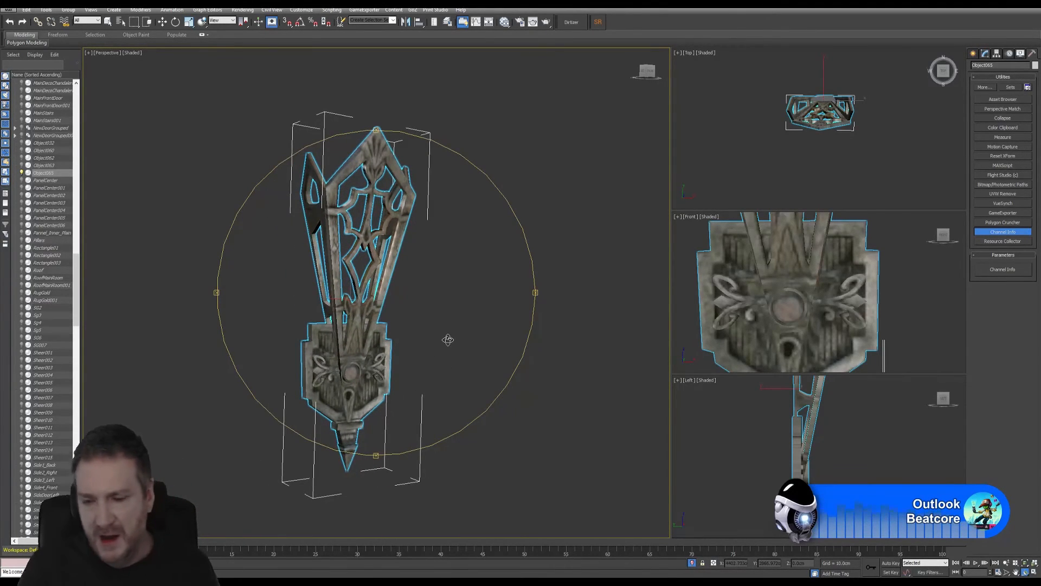
{"action": "left_click_drag", "start_coordinate": [360, 279], "coordinate": [380, 278]}
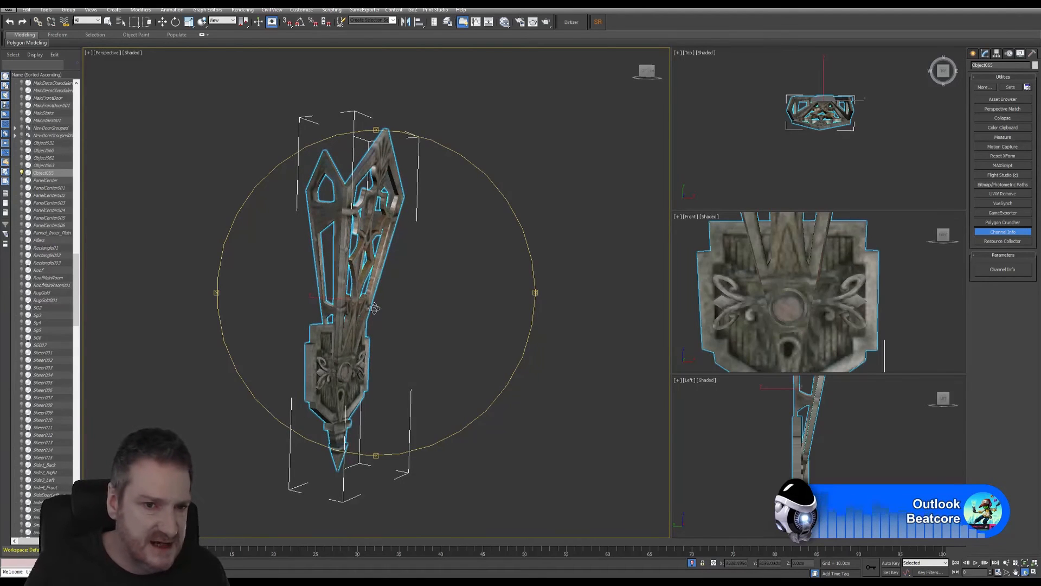
{"action": "left_click_drag", "start_coordinate": [345, 323], "coordinate": [272, 302]}
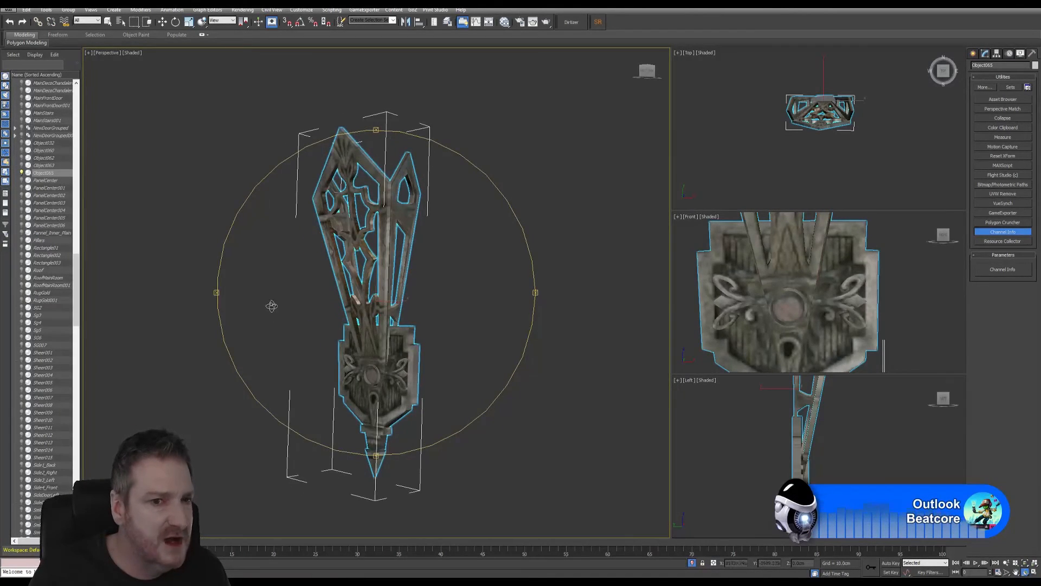
{"action": "left_click_drag", "start_coordinate": [407, 278], "coordinate": [380, 275]}
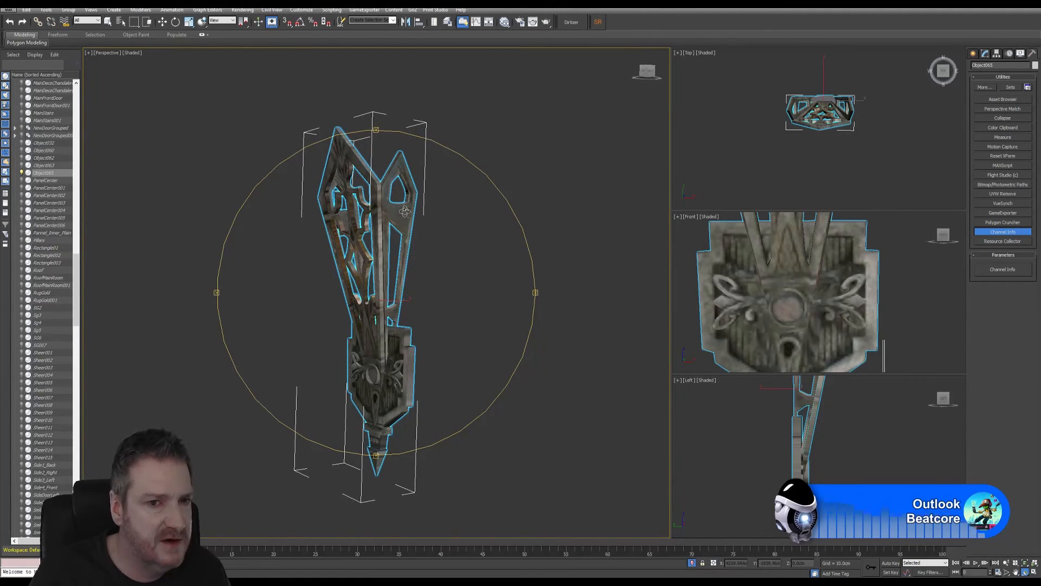
{"action": "scroll", "coordinate": [391, 213], "scroll_direction": "up", "scroll_amount": 5}
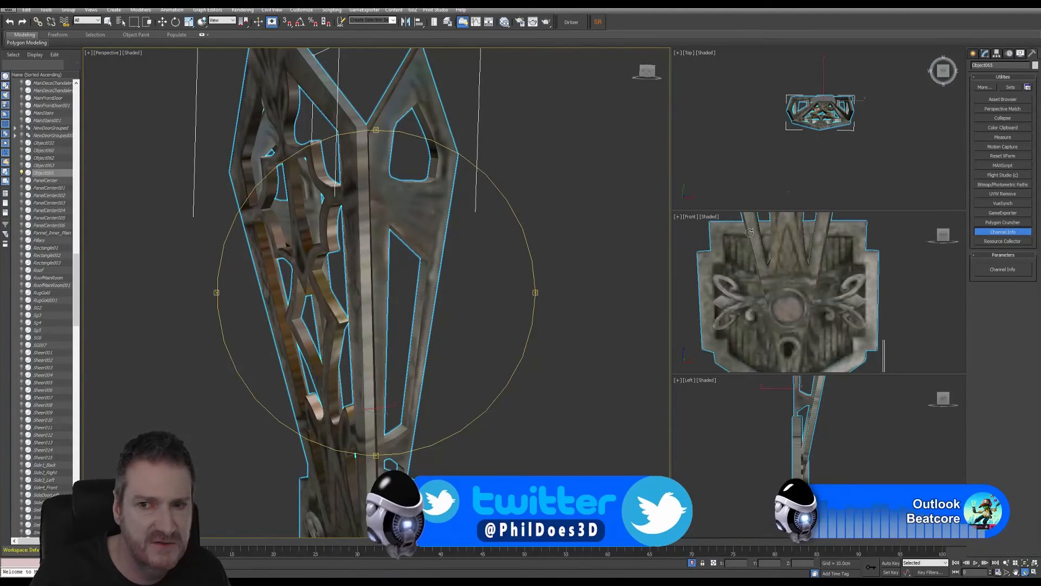
{"action": "scroll", "coordinate": [410, 297], "scroll_direction": "down", "scroll_amount": 3}
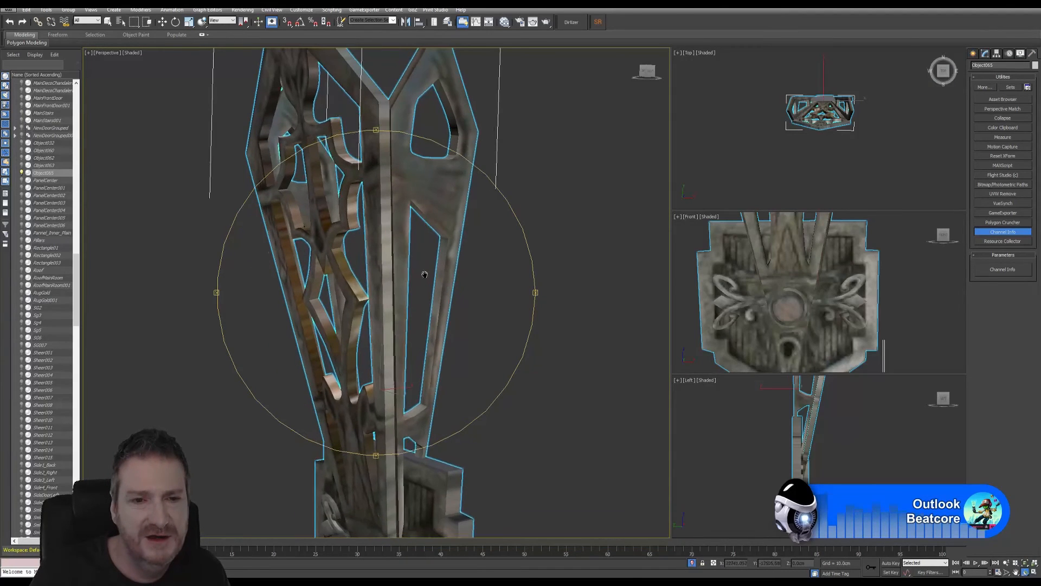
{"action": "scroll", "coordinate": [408, 298], "scroll_direction": "down", "scroll_amount": 2}
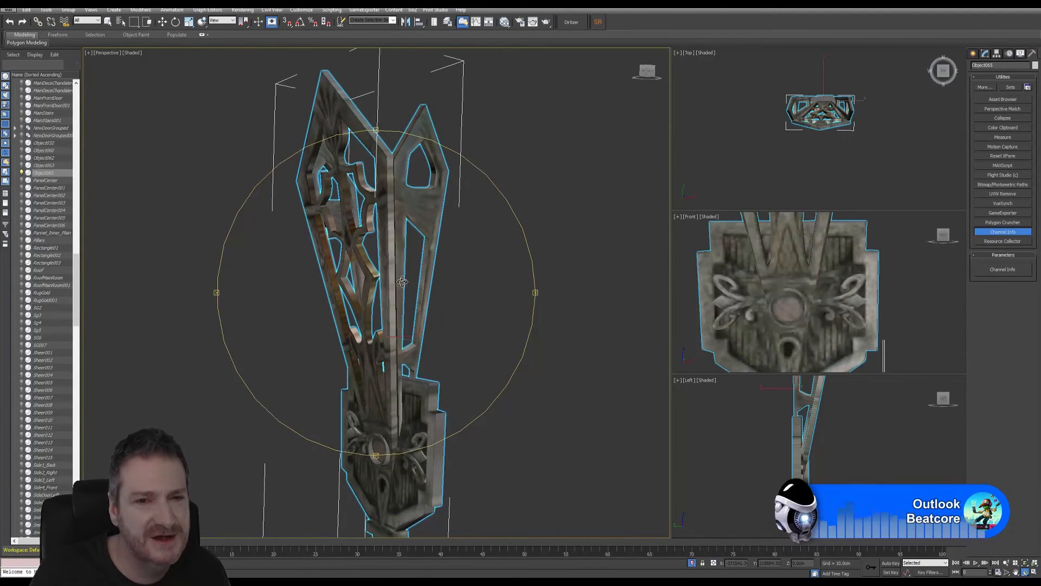
{"action": "middle_click_drag", "start_coordinate": [379, 294], "coordinate": [463, 292], "text": "alt"}
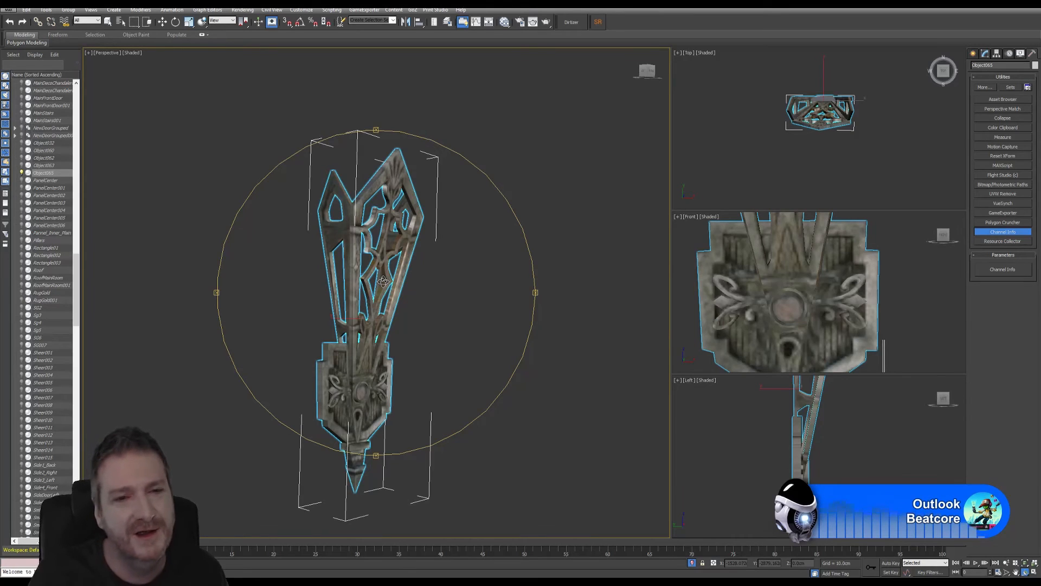
{"action": "left_click_drag", "start_coordinate": [369, 290], "coordinate": [392, 286]}
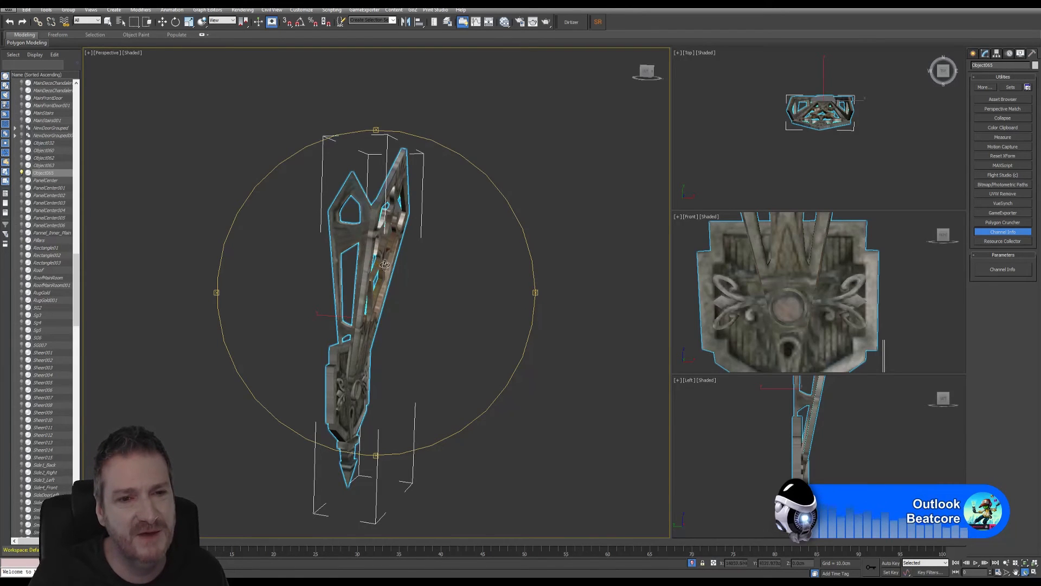
{"action": "left_click_drag", "start_coordinate": [385, 266], "coordinate": [378, 269]}
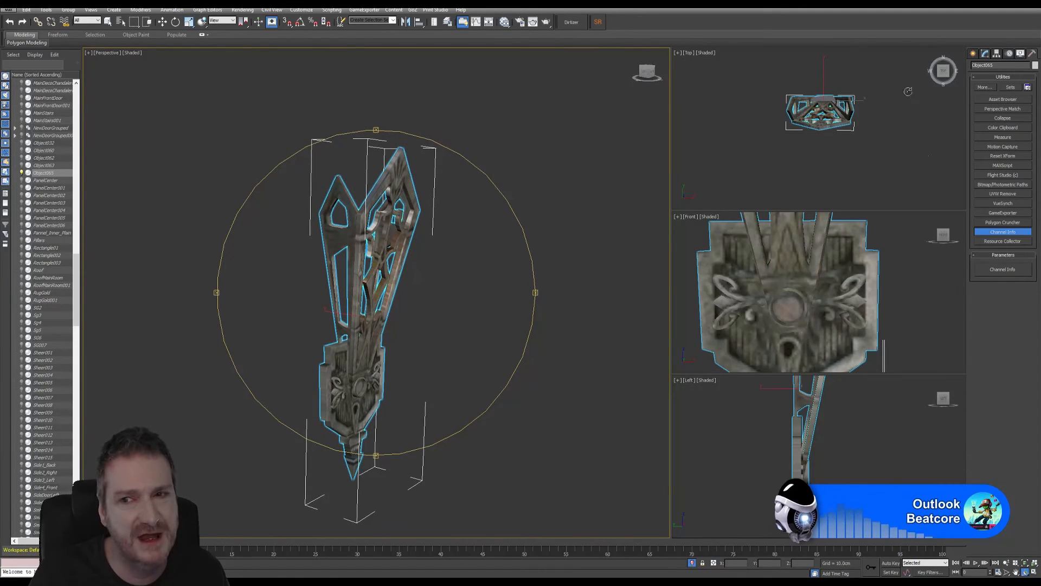
{"action": "left_click_drag", "start_coordinate": [423, 294], "coordinate": [375, 221]}
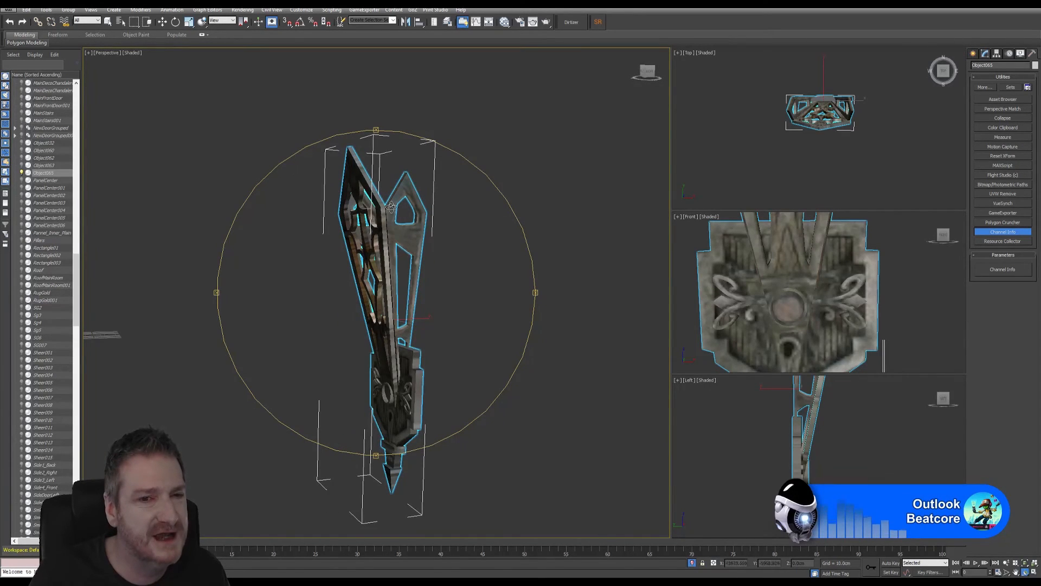
{"action": "left_click_drag", "start_coordinate": [356, 303], "coordinate": [462, 297]}
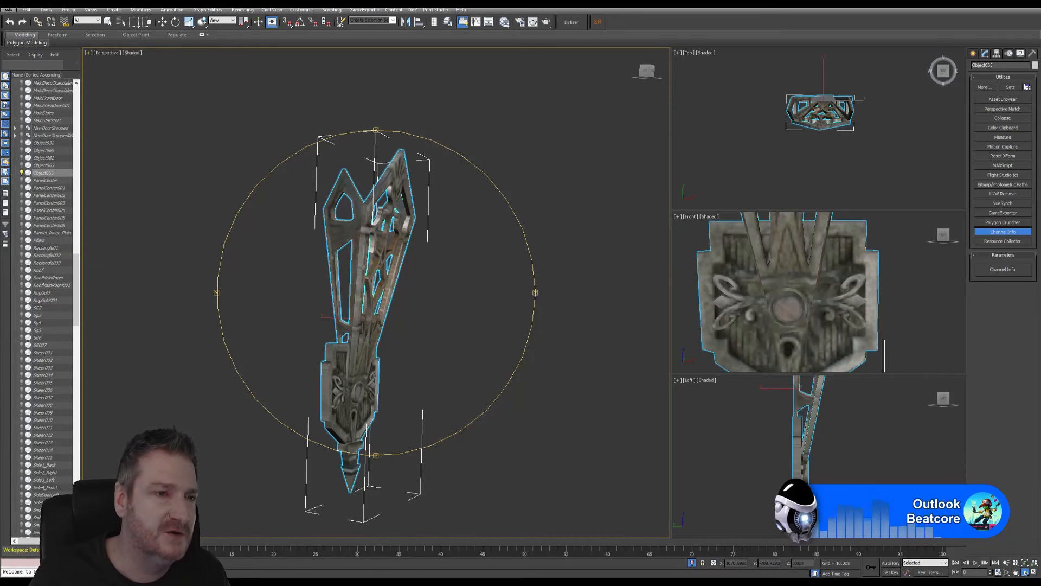
Start exporting only the selected wall light and choose the ArtDeco Building\Exports folder as the destination.
{"action": "left_click", "coordinate": [9, 9]}
{"action": "mouse_move", "coordinate": [49, 142]}
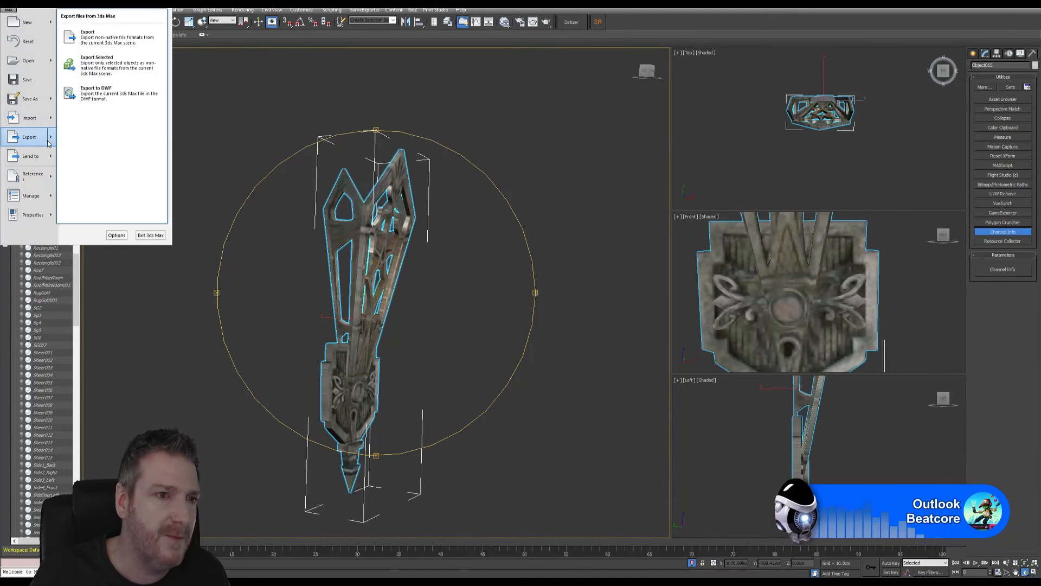
{"action": "left_click", "coordinate": [117, 71]}
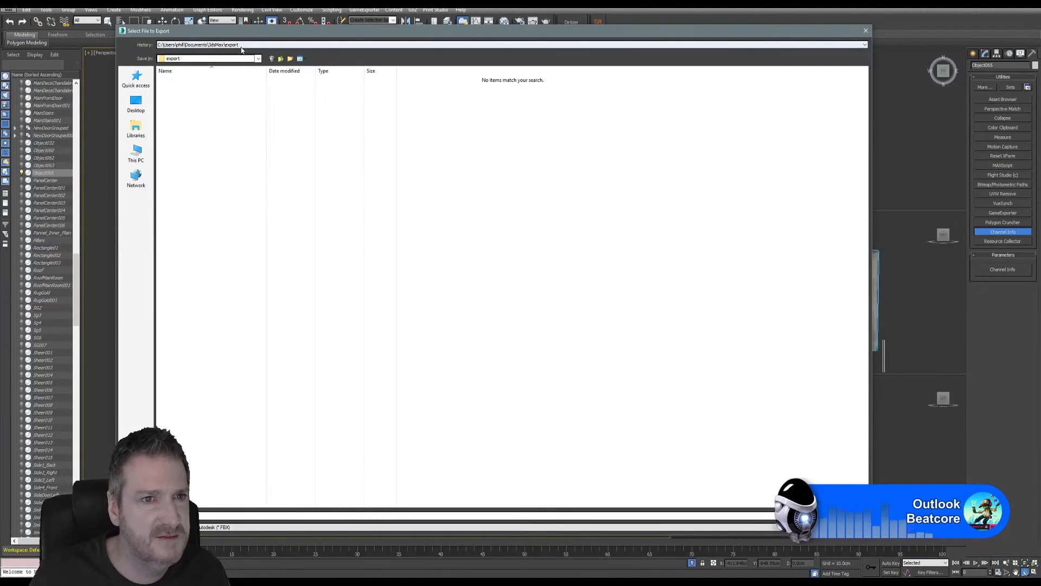
{"action": "left_click", "coordinate": [241, 46]}
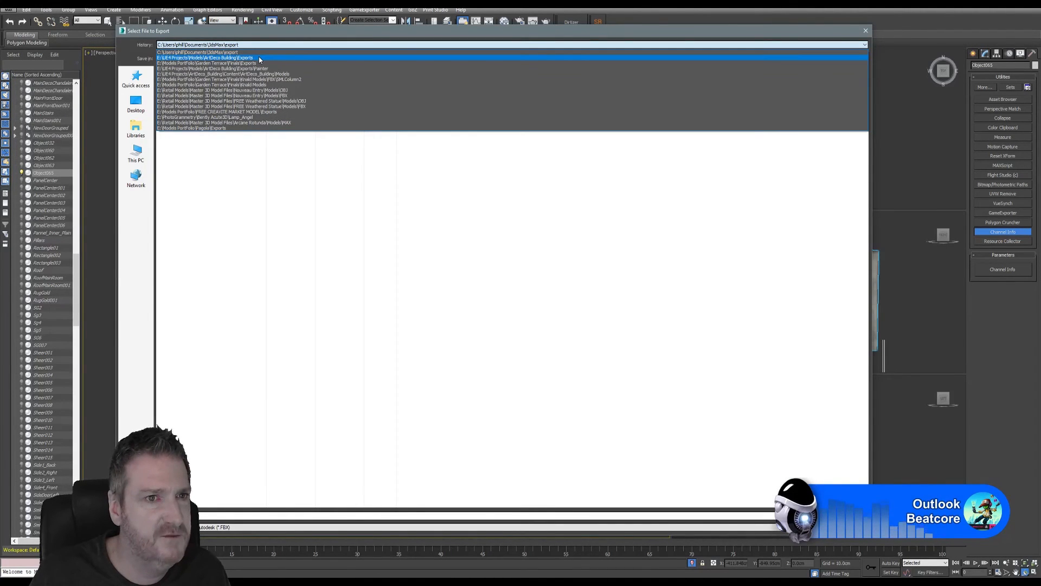
{"action": "left_click", "coordinate": [259, 58]}
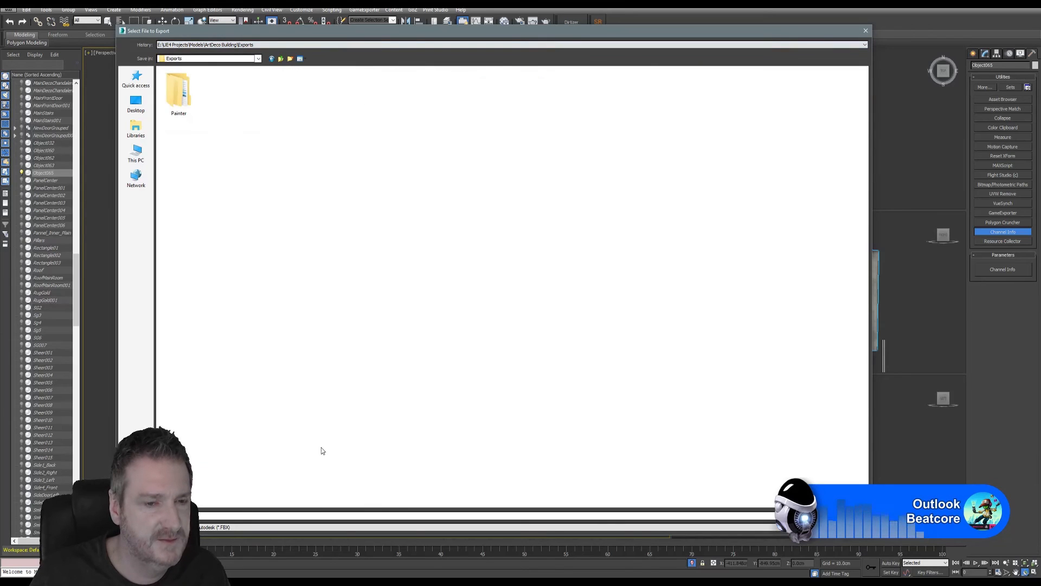
Set the export format to gw::OBJ-Exporter (*.OBJ), name the file Deco_Sconce, and save it.
{"action": "left_click", "coordinate": [254, 526]}
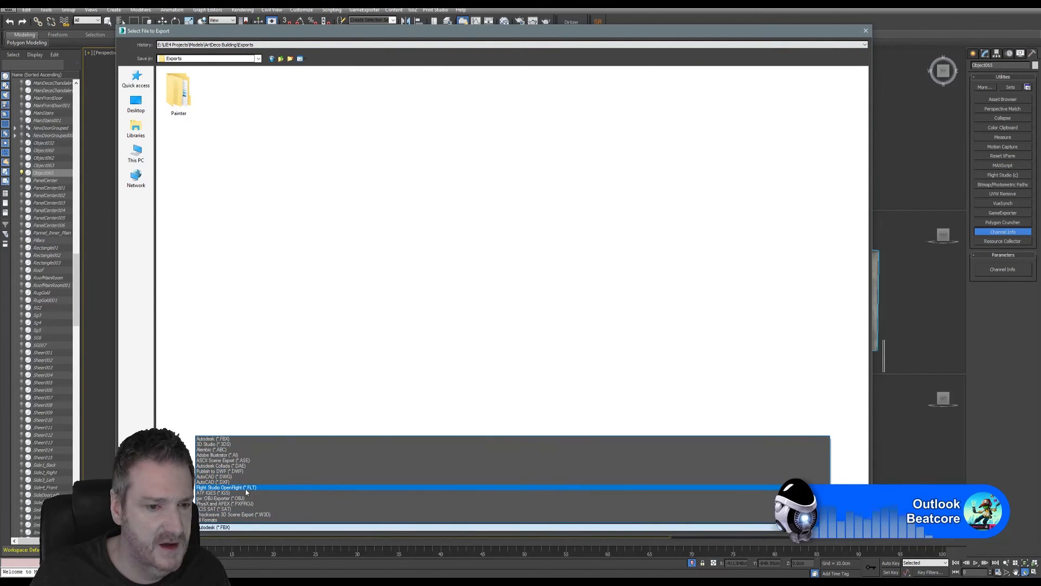
{"action": "left_click", "coordinate": [248, 498]}
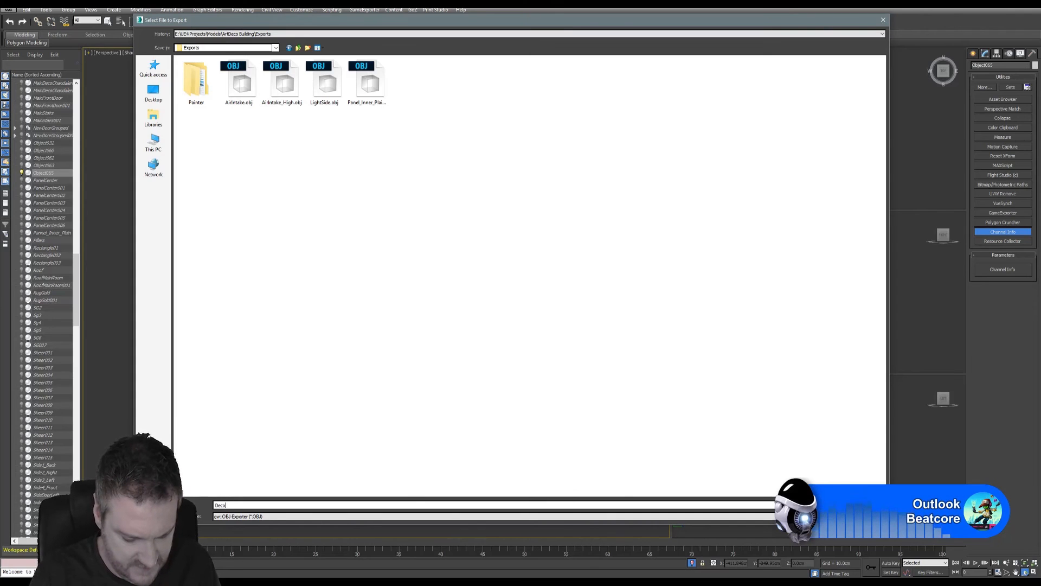
{"action": "type", "text": "ce"}
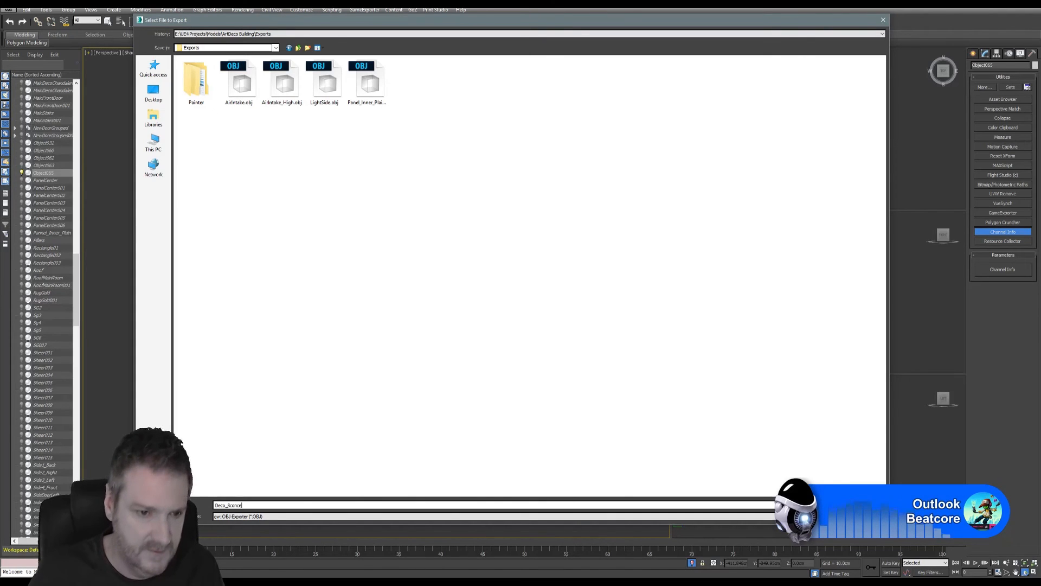
{"action": "key", "text": "Return"}
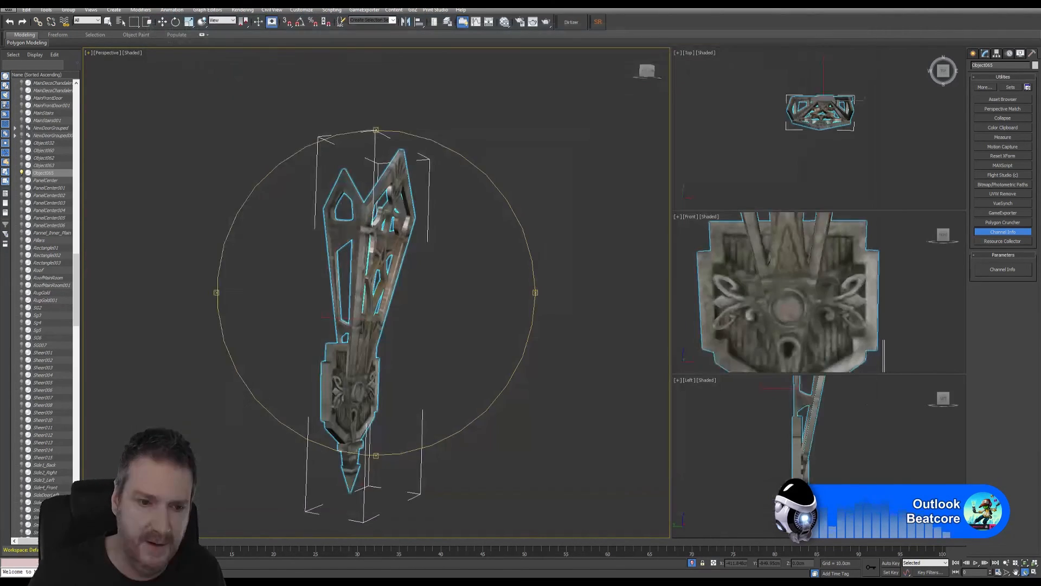
Run the OBJ export of the wall light and close its export report.
{"action": "left_click", "coordinate": [479, 357]}
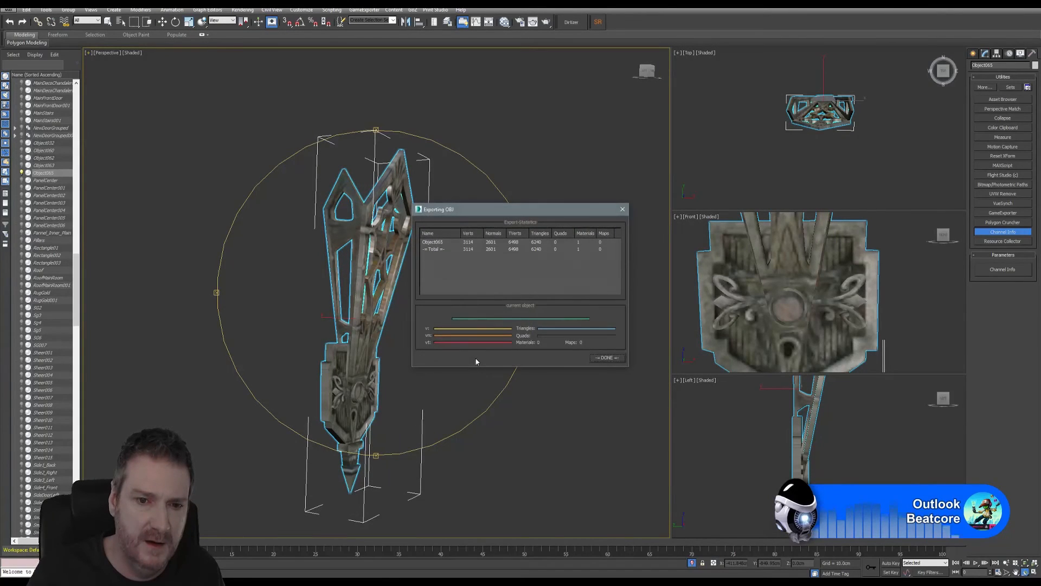
{"action": "left_click", "coordinate": [609, 359]}
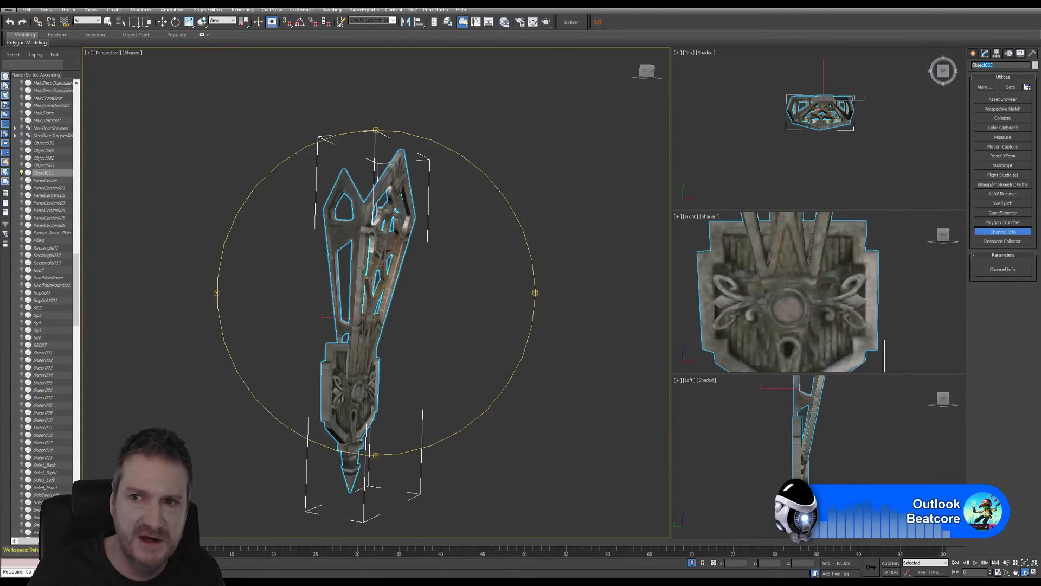
Rename the wall light object as Deco_Sconce, deselect it, and save the scene.
{"action": "type", "text": "Deco"}
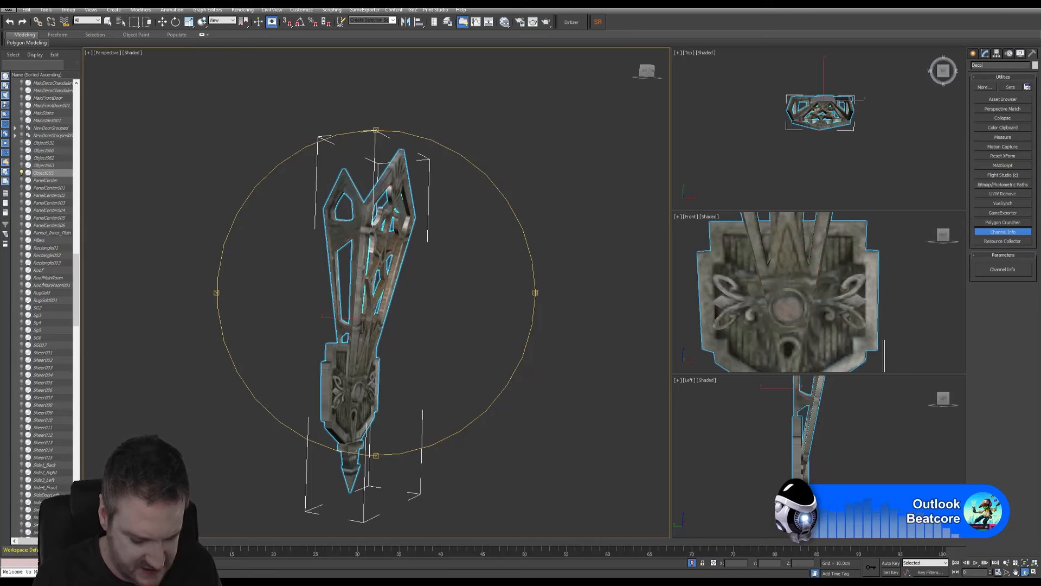
{"action": "type", "text": "_Sconce"}
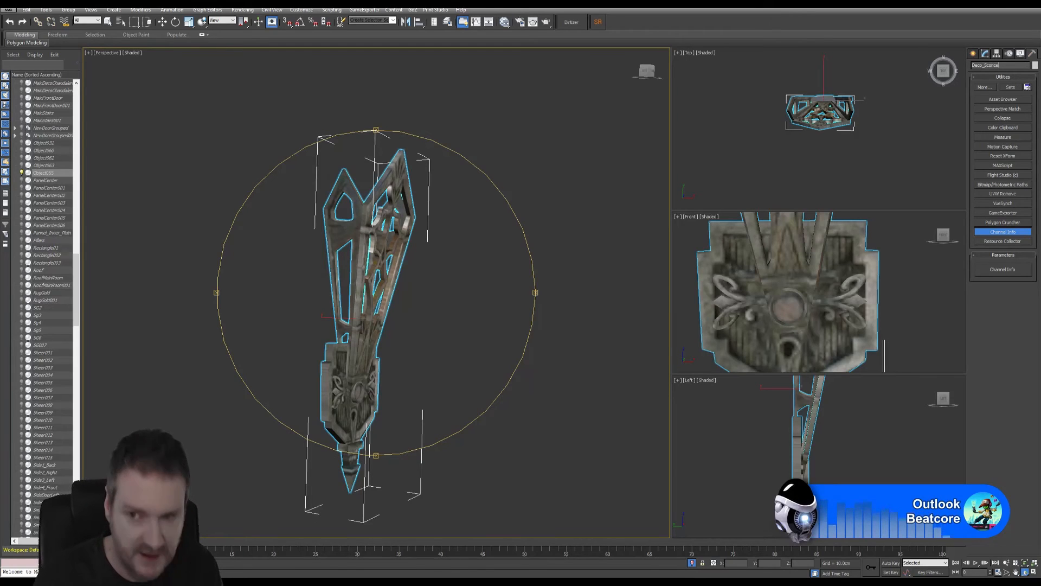
{"action": "left_click", "coordinate": [108, 22]}
{"action": "left_click", "coordinate": [482, 179]}
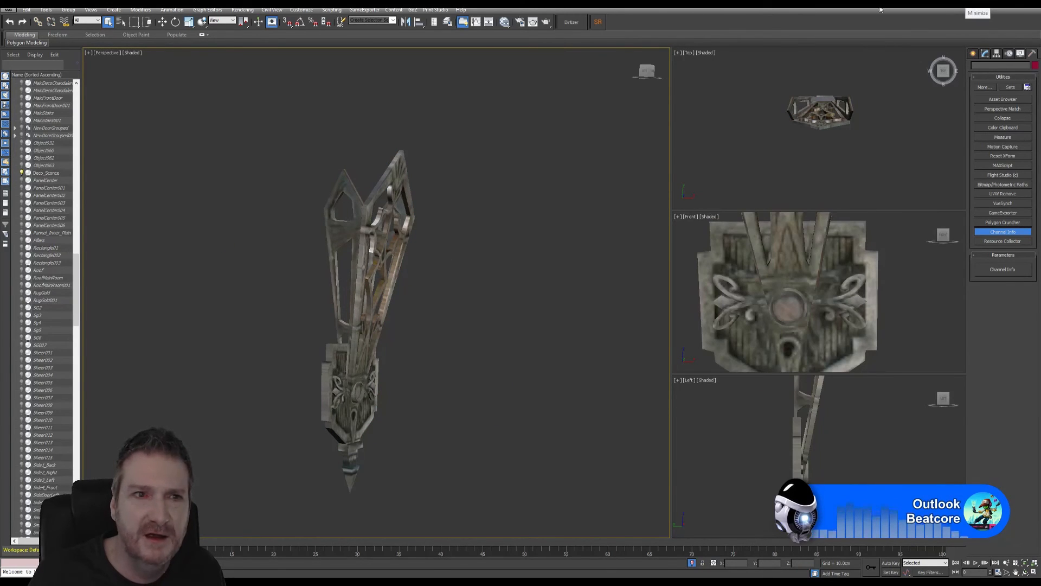
{"action": "left_click", "coordinate": [7, 9]}
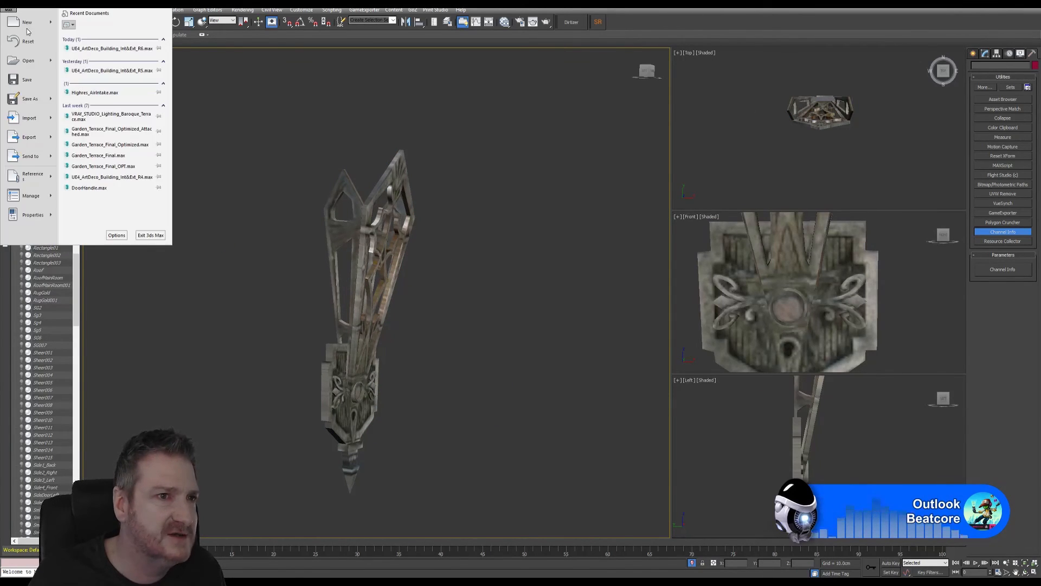
{"action": "left_click", "coordinate": [28, 80]}
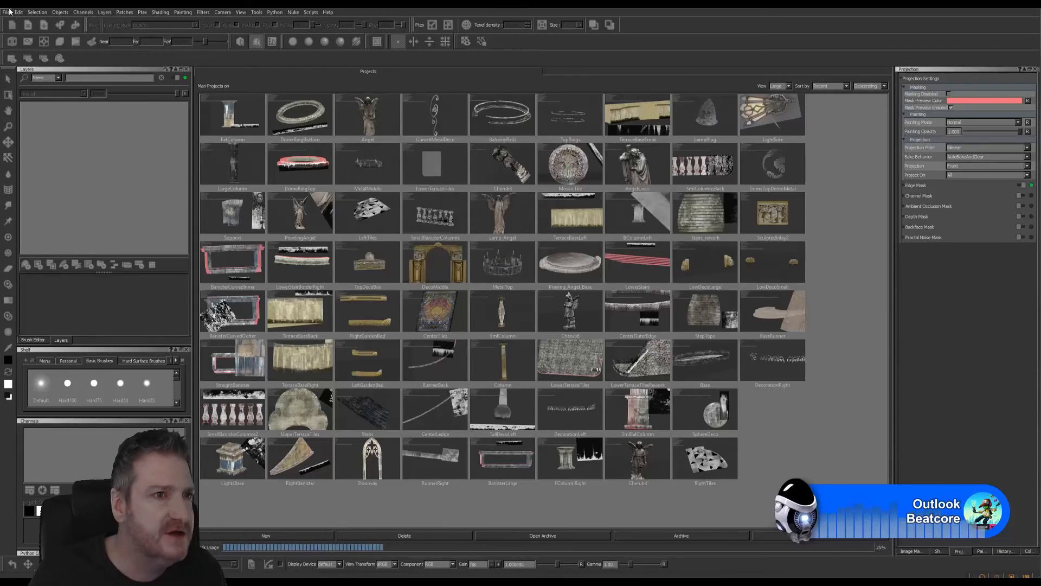
Switch to Mari and start a new project named Deco_Sconce.
{"action": "left_click", "coordinate": [9, 12]}
{"action": "left_click", "coordinate": [40, 28]}
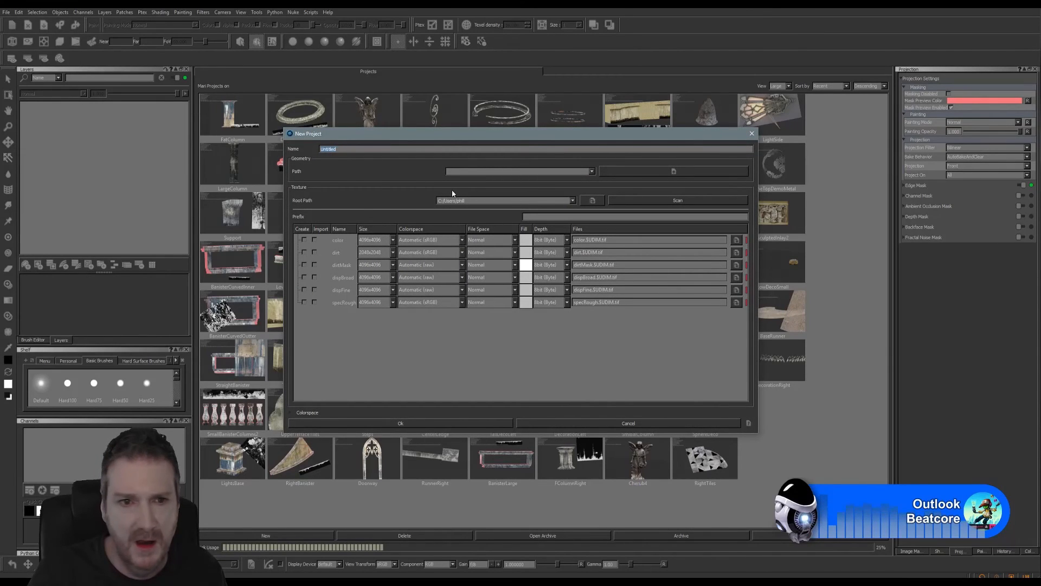
{"action": "type", "text": "De"}
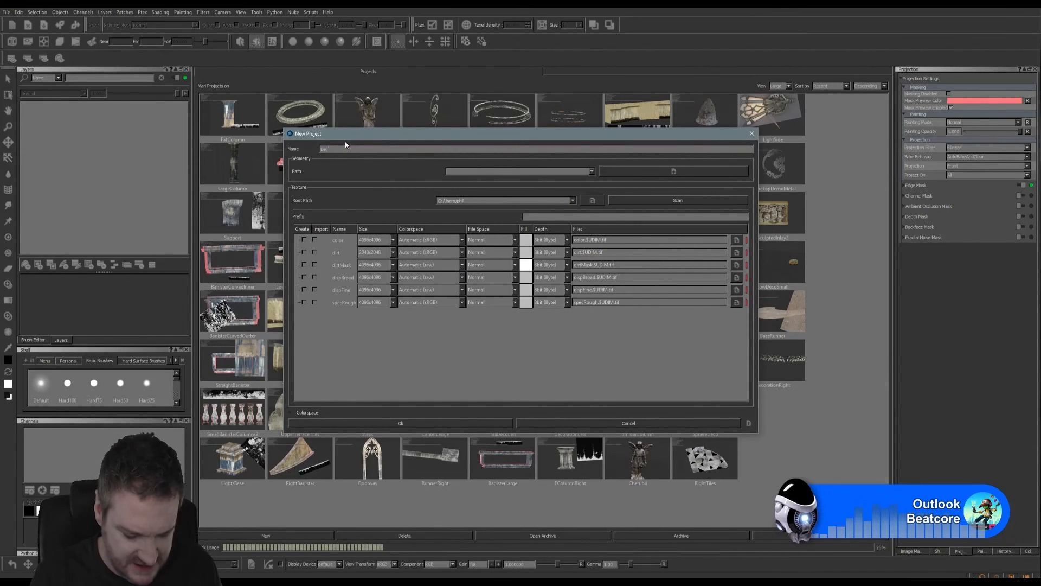
{"action": "type", "text": "co_Scu"}
{"action": "type", "text": "n"}
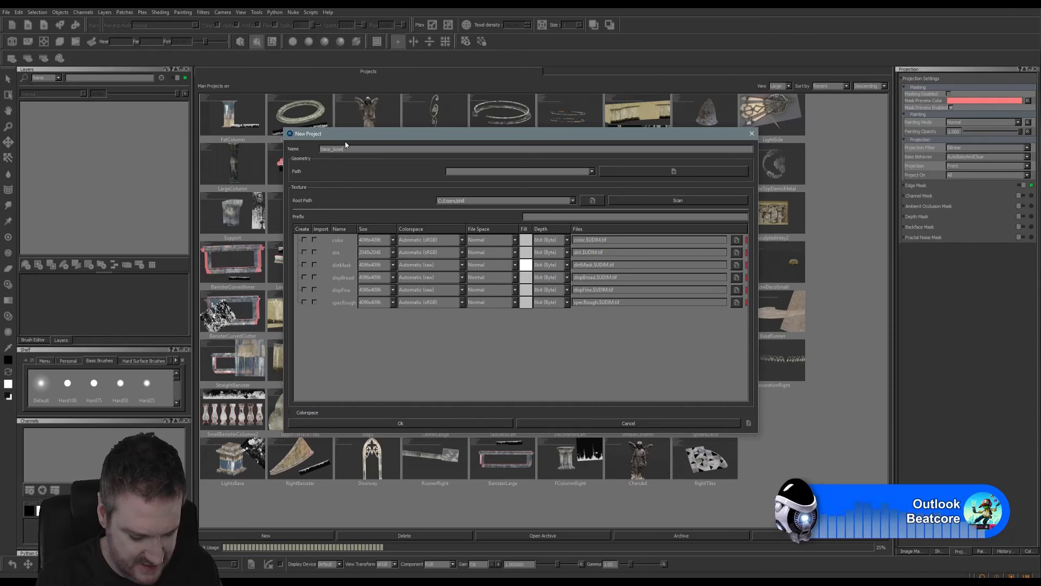
{"action": "type", "text": "ce"}
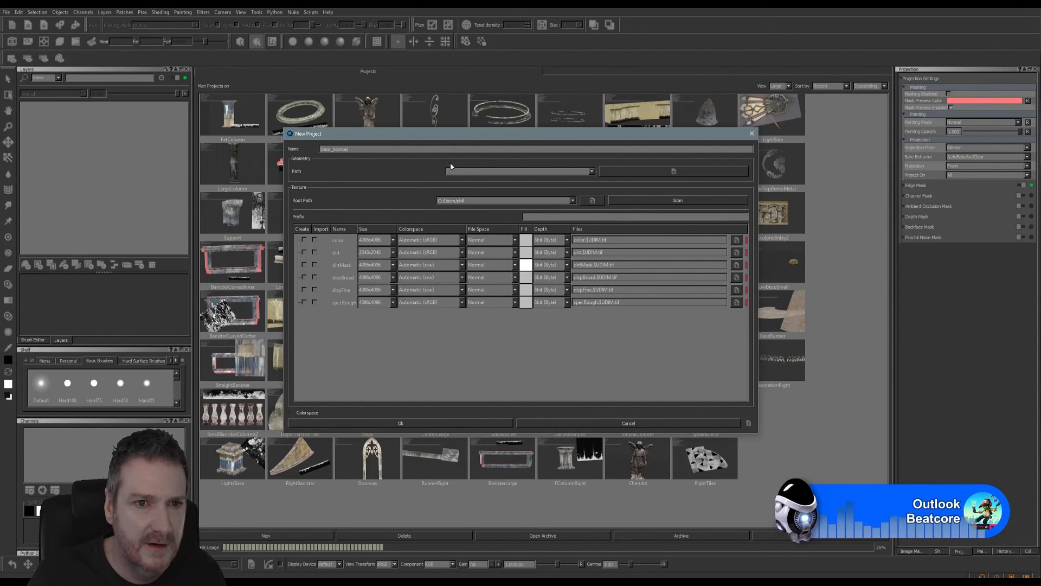
Load Deco_Sconce.obj from E:/UE4 Projects/Models/ArtDeco Building/Exports as the new project's geometry.
{"action": "left_click", "coordinate": [653, 176]}
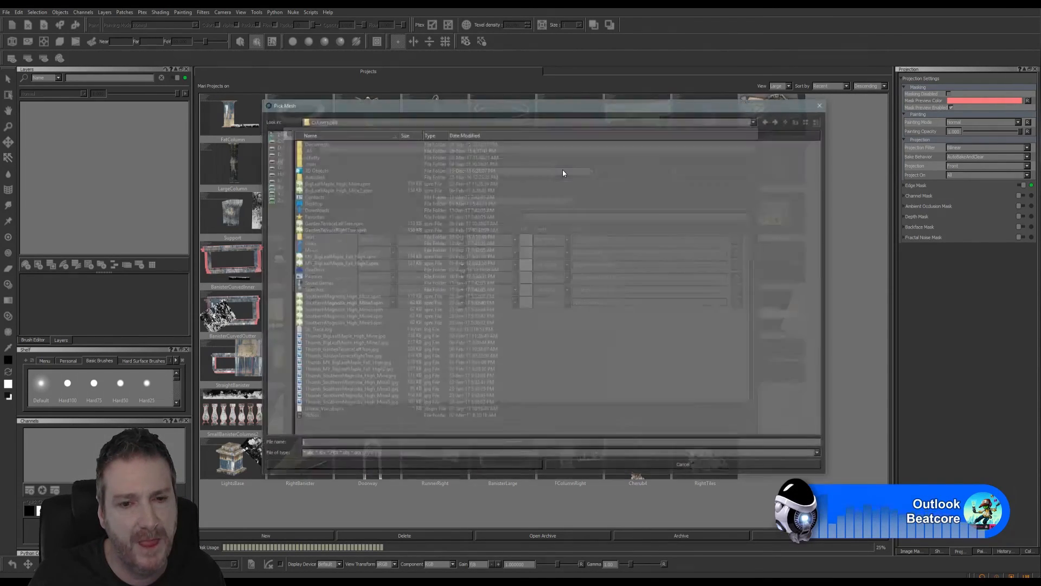
{"action": "left_click", "coordinate": [271, 154]}
{"action": "double_click", "coordinate": [317, 357]}
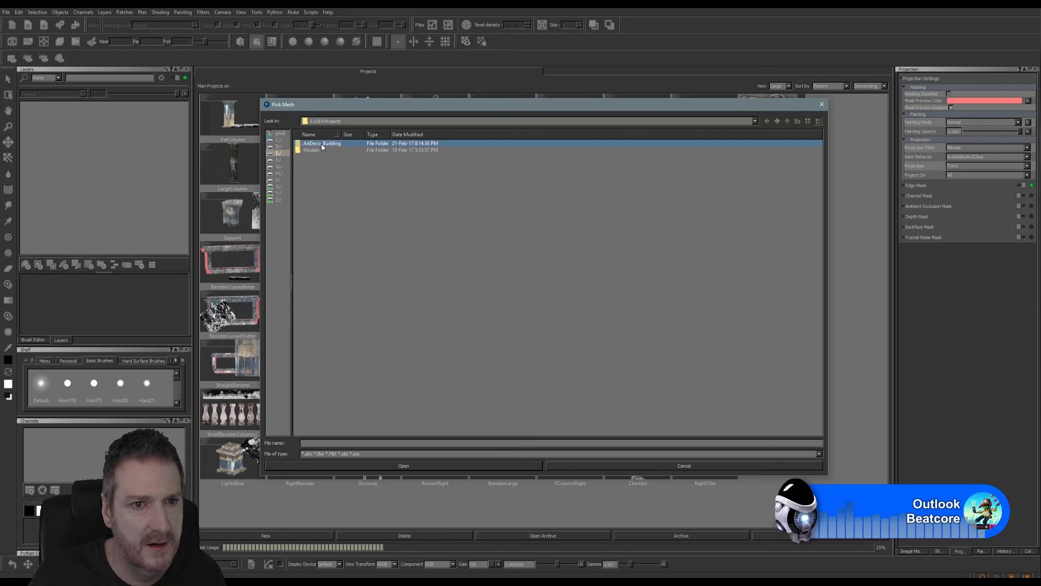
{"action": "double_click", "coordinate": [300, 144]}
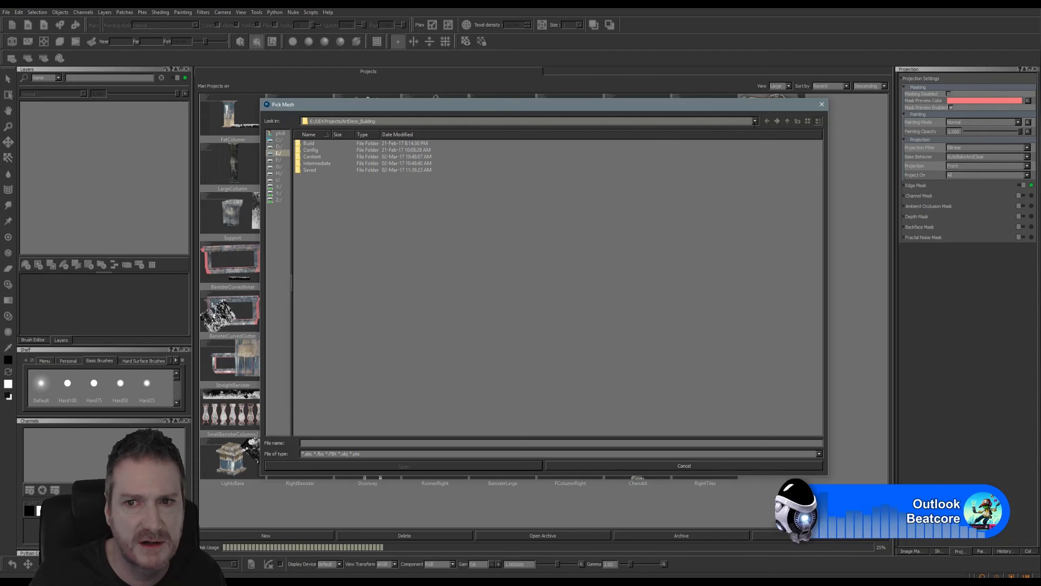
{"action": "left_click", "coordinate": [787, 122]}
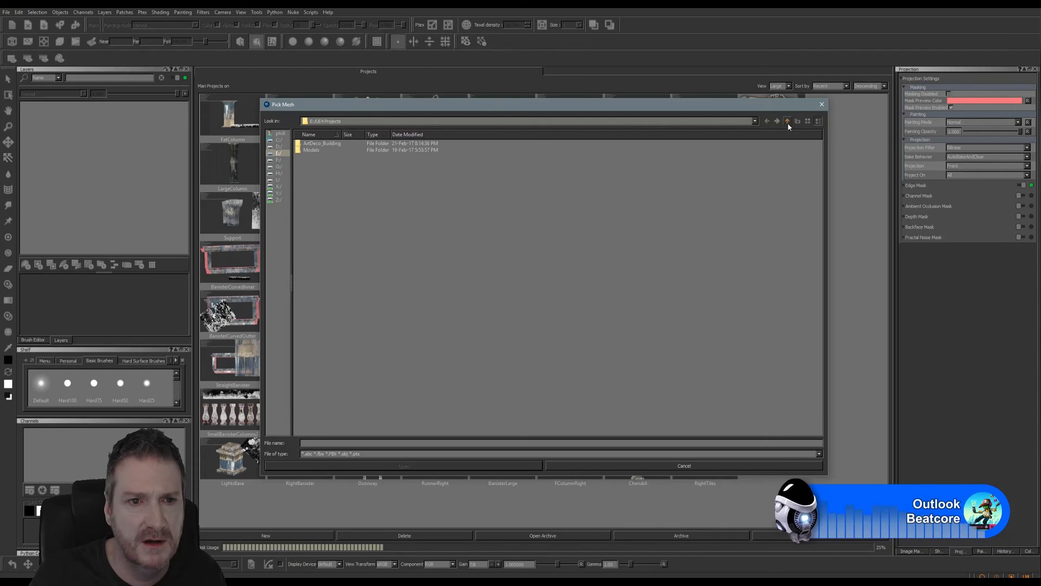
{"action": "double_click", "coordinate": [300, 151]}
{"action": "double_click", "coordinate": [301, 144]}
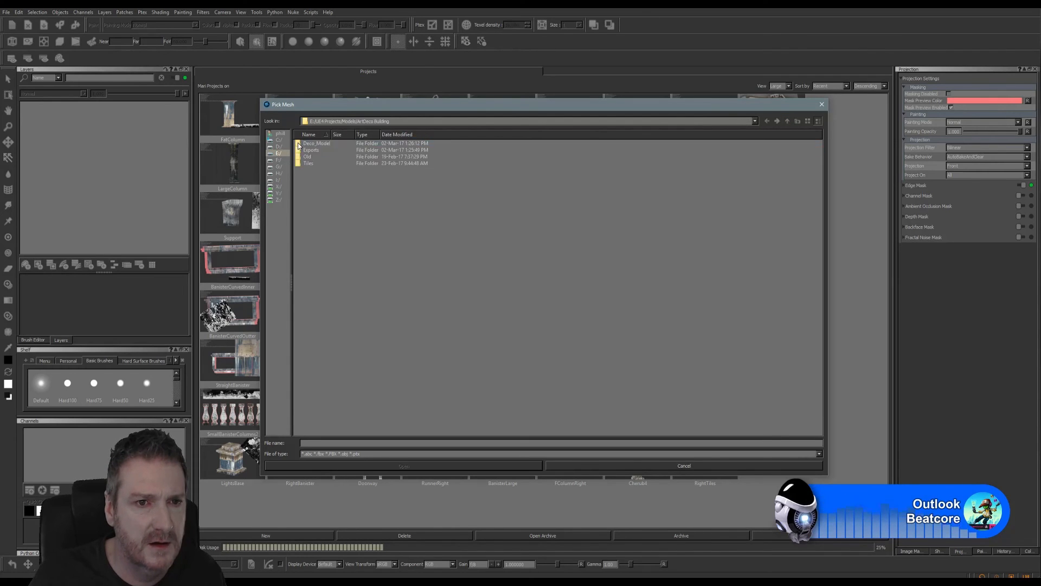
{"action": "double_click", "coordinate": [300, 151]}
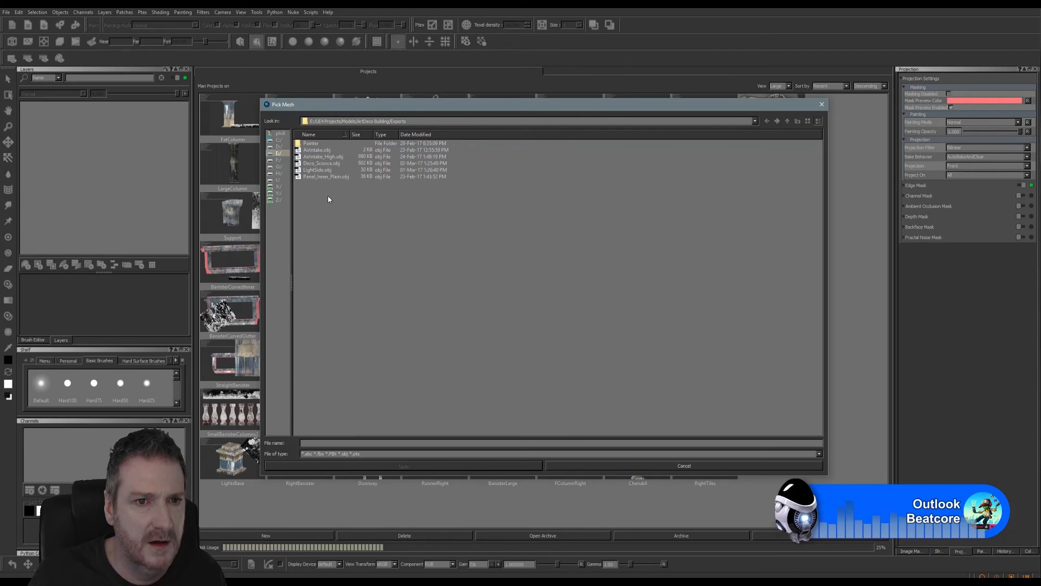
{"action": "left_click", "coordinate": [323, 162]}
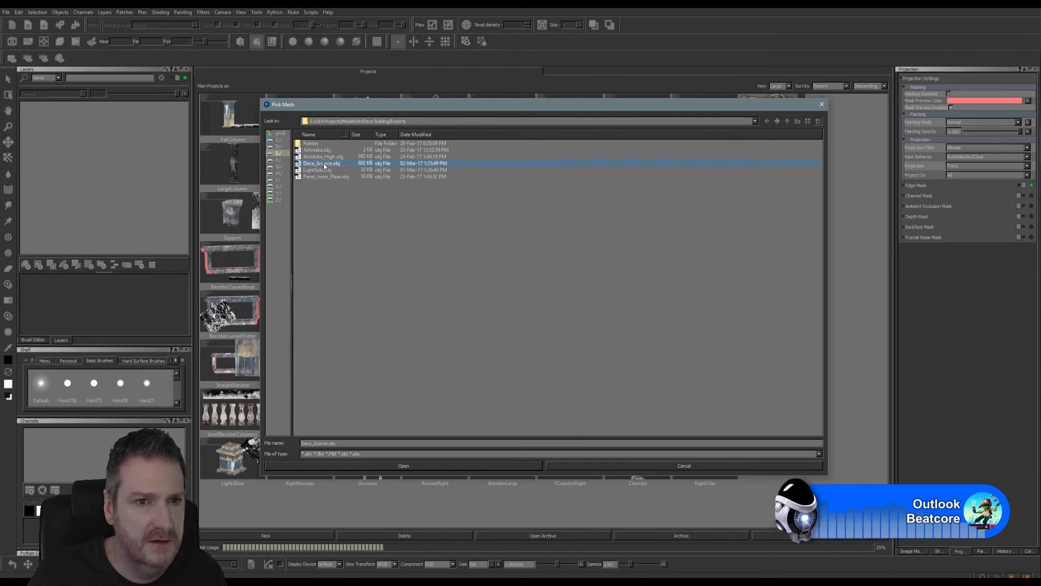
{"action": "left_click", "coordinate": [391, 465]}
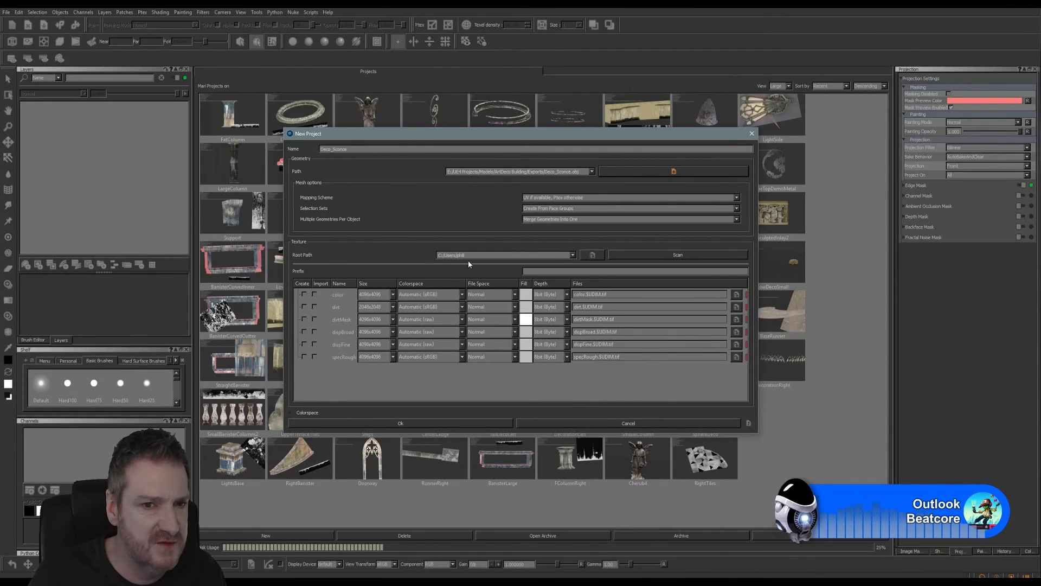
Create the project with the texture root path E:/Temp and only a color channel at 512x512.
{"action": "left_click", "coordinate": [572, 255]}
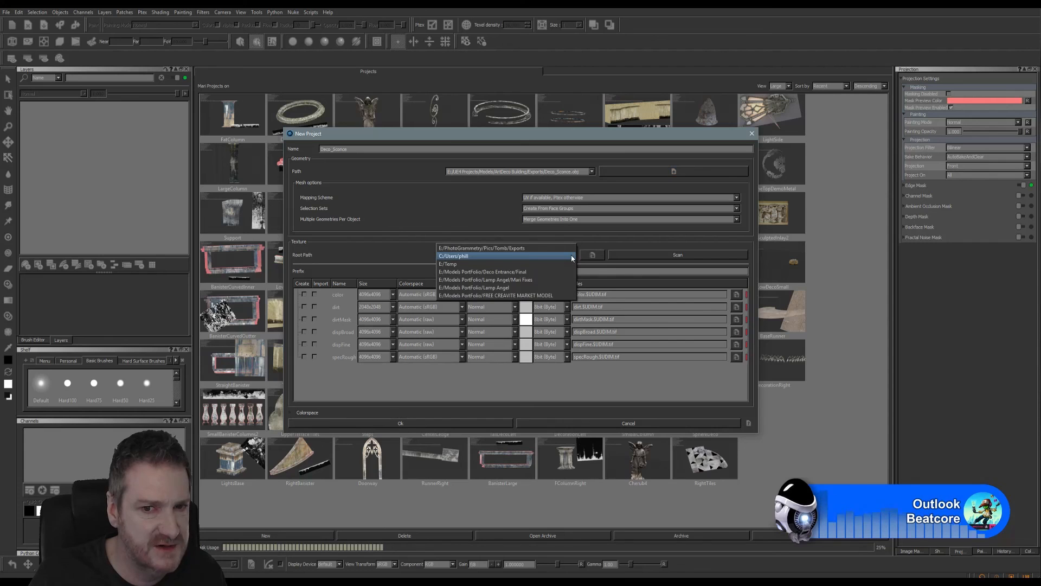
{"action": "left_click", "coordinate": [454, 256]}
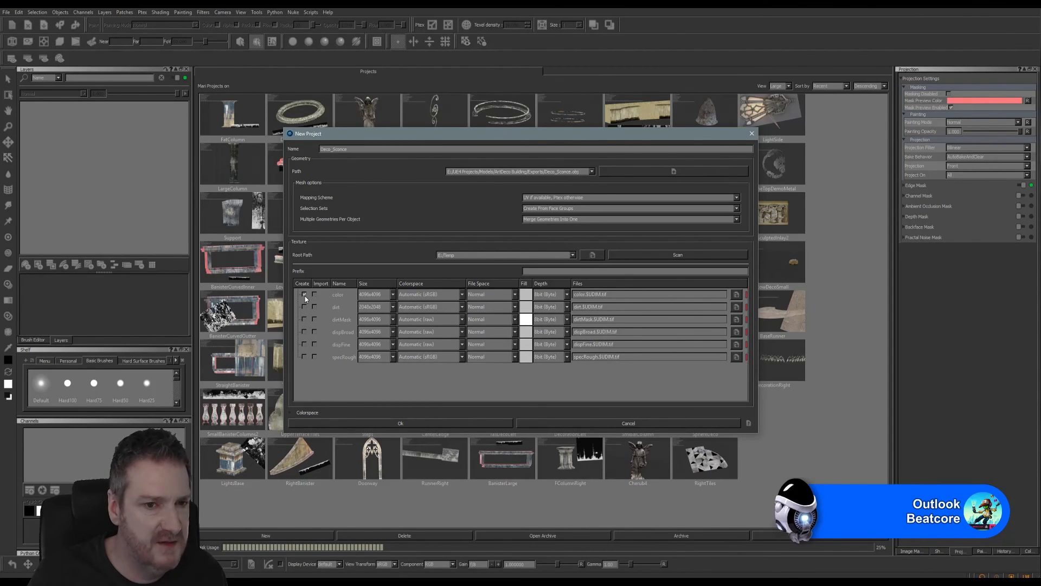
{"action": "left_click", "coordinate": [393, 296]}
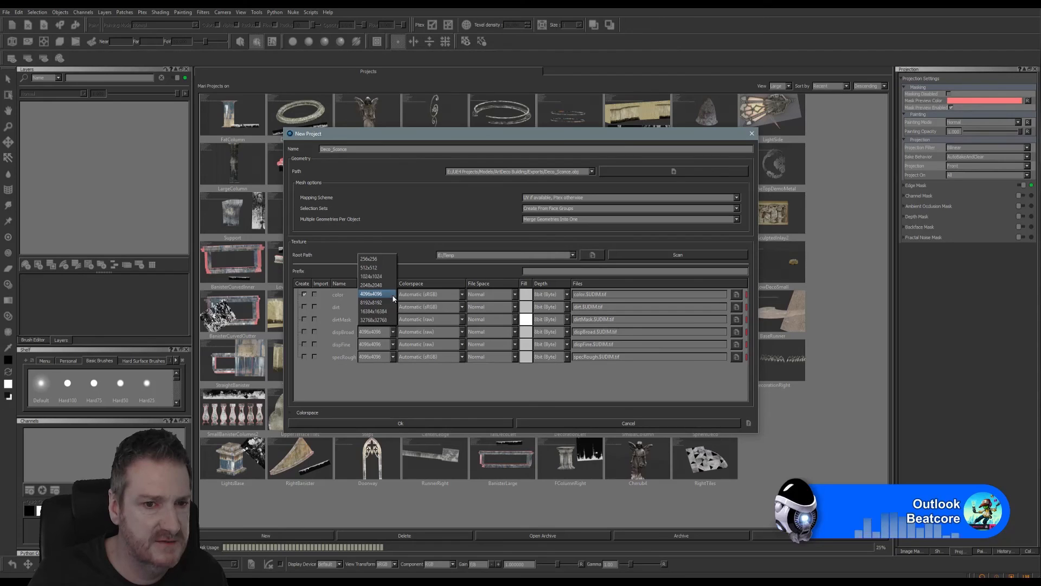
{"action": "left_click", "coordinate": [374, 269]}
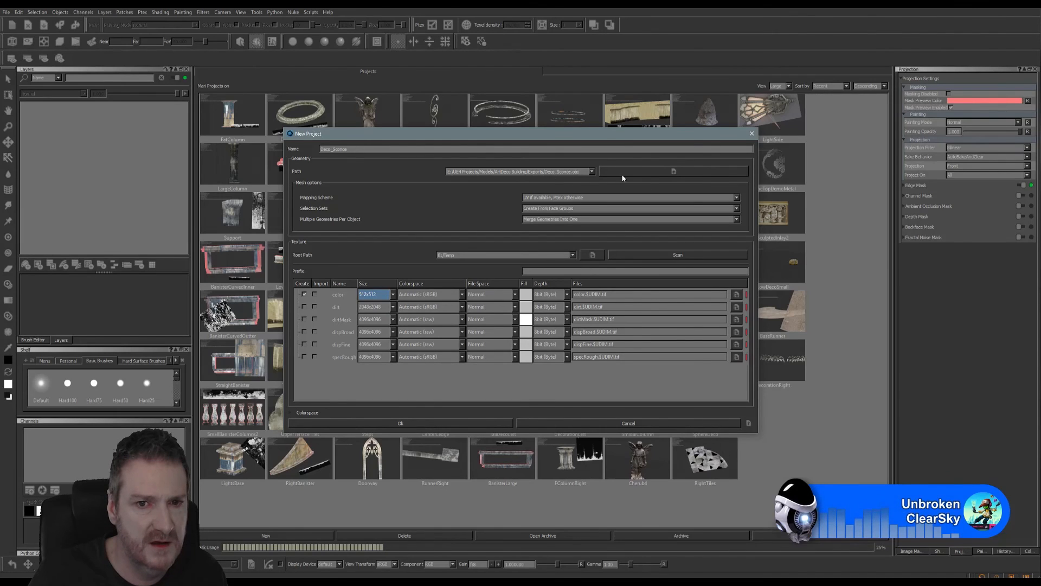
{"action": "left_click", "coordinate": [403, 422]}
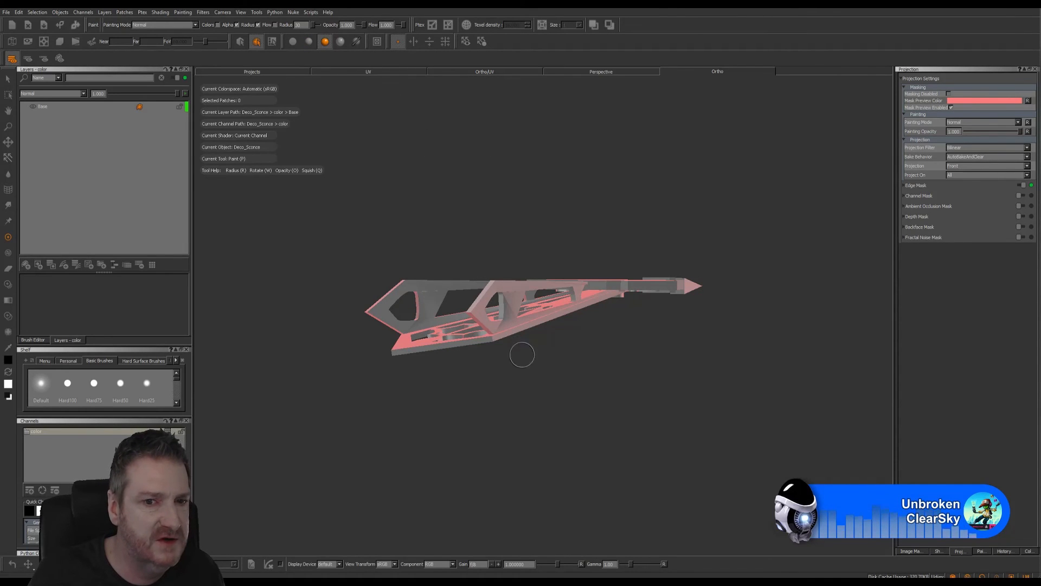
Display the sconce with flat lighting and turn it to show its front lattice and base plate.
{"action": "mouse_move", "coordinate": [521, 353]}
{"action": "left_mouse_down", "text": "alt"}
{"action": "mouse_move", "coordinate": [530, 363]}
{"action": "mouse_move", "coordinate": [548, 299]}
{"action": "mouse_move", "coordinate": [548, 308]}
{"action": "left_mouse_up", "text": "alt"}
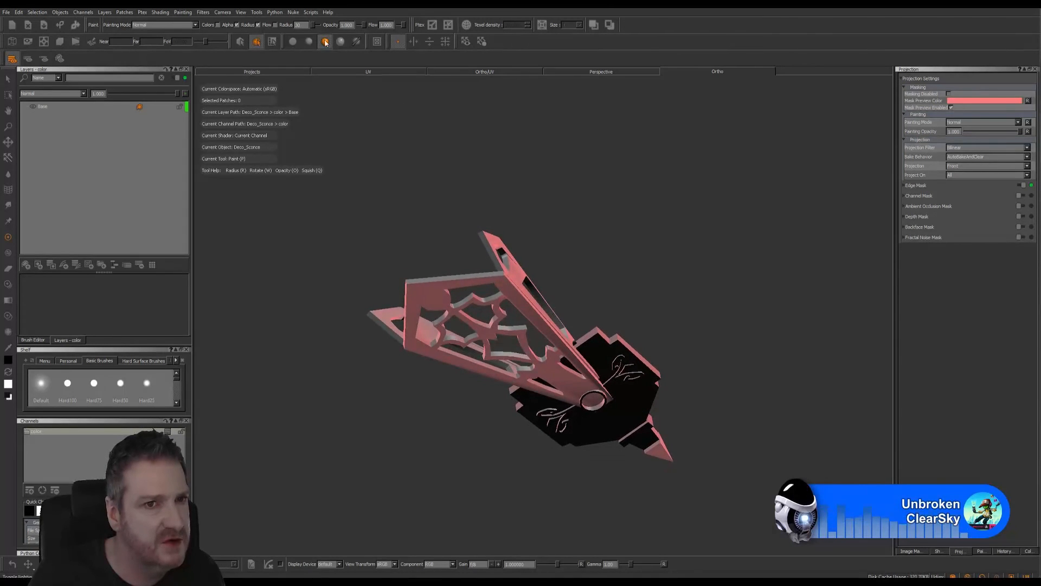
{"action": "left_click", "coordinate": [298, 40]}
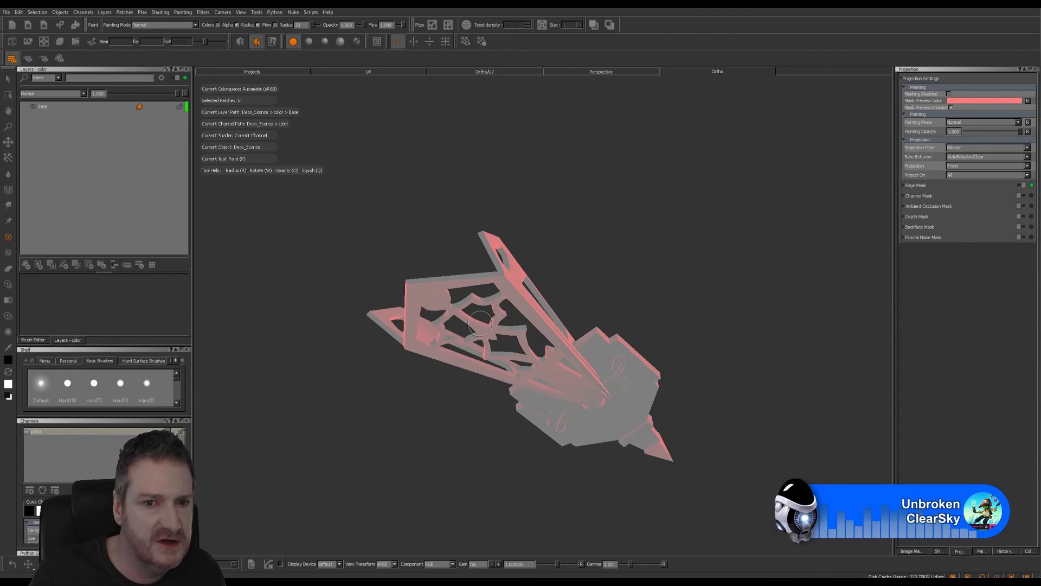
{"action": "left_click_drag", "start_coordinate": [585, 273], "coordinate": [630, 202], "text": "alt"}
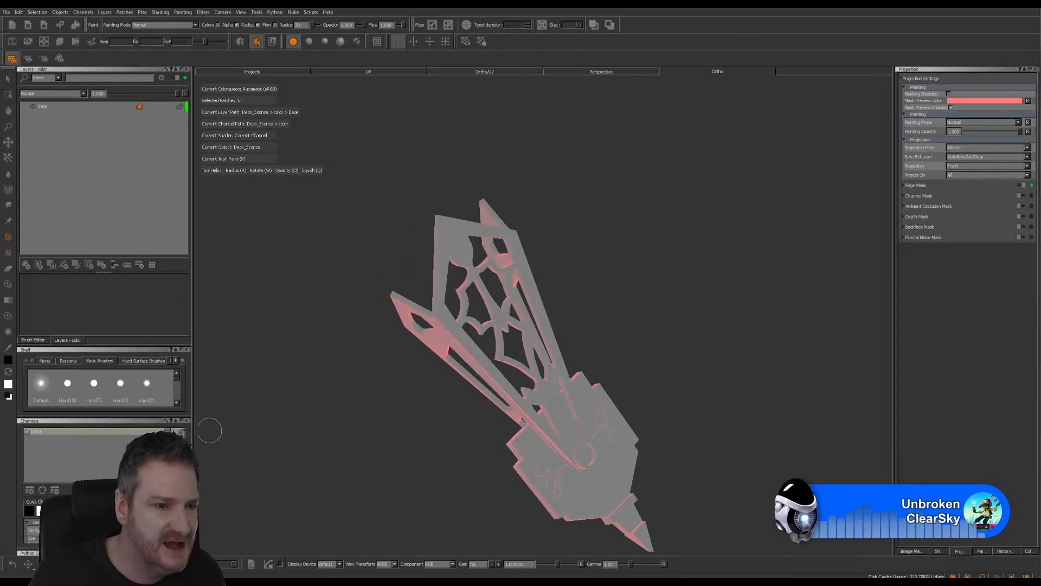
Open the color channel's import into the layer stack and browse to E:/UE4 Projects/Models/ArtDeco Building/Deco_Model.
{"action": "right_click", "coordinate": [116, 432]}
{"action": "mouse_move", "coordinate": [165, 339]}
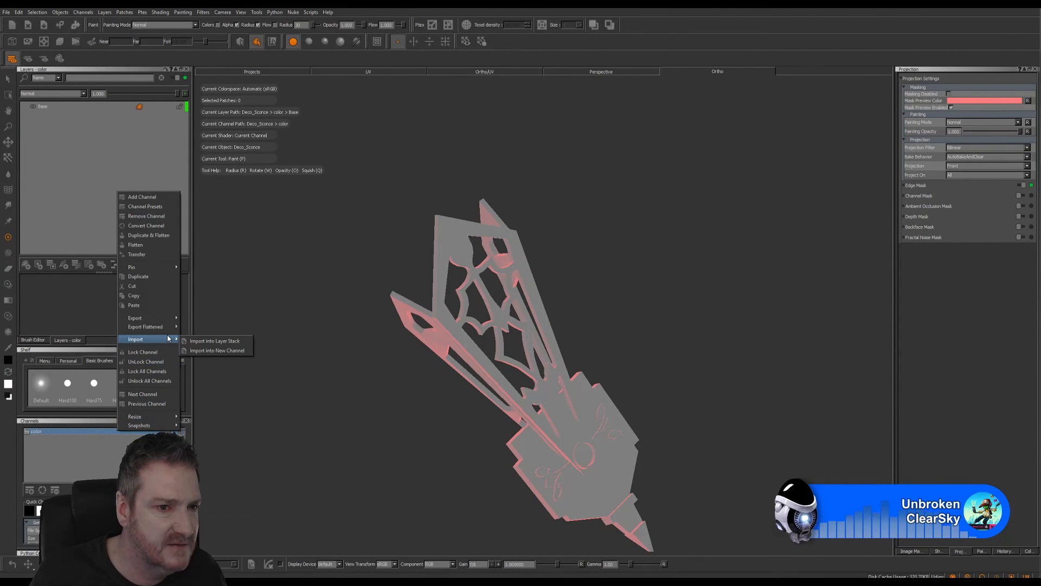
{"action": "left_click", "coordinate": [213, 341]}
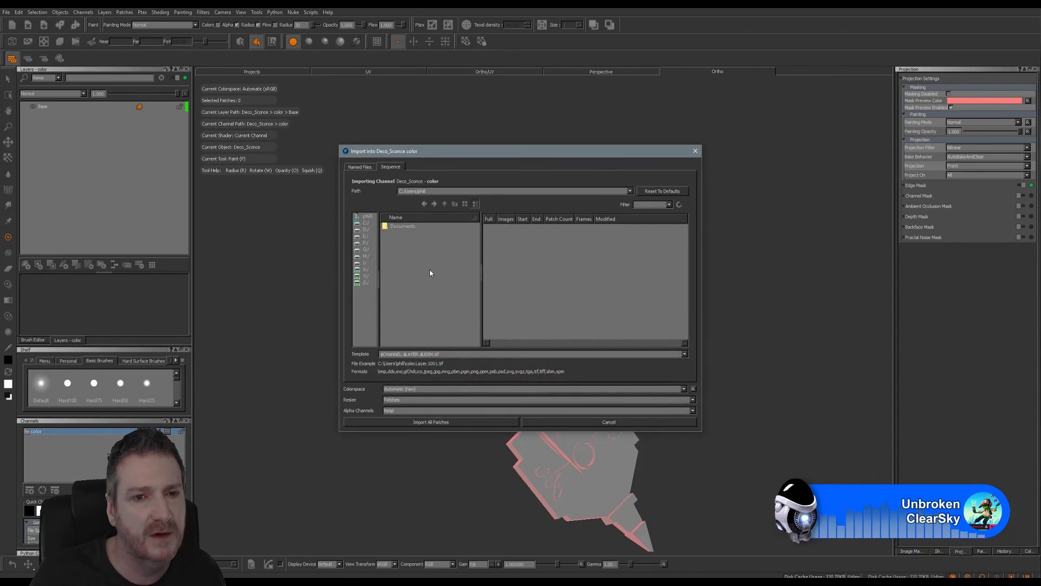
{"action": "left_click", "coordinate": [360, 237]}
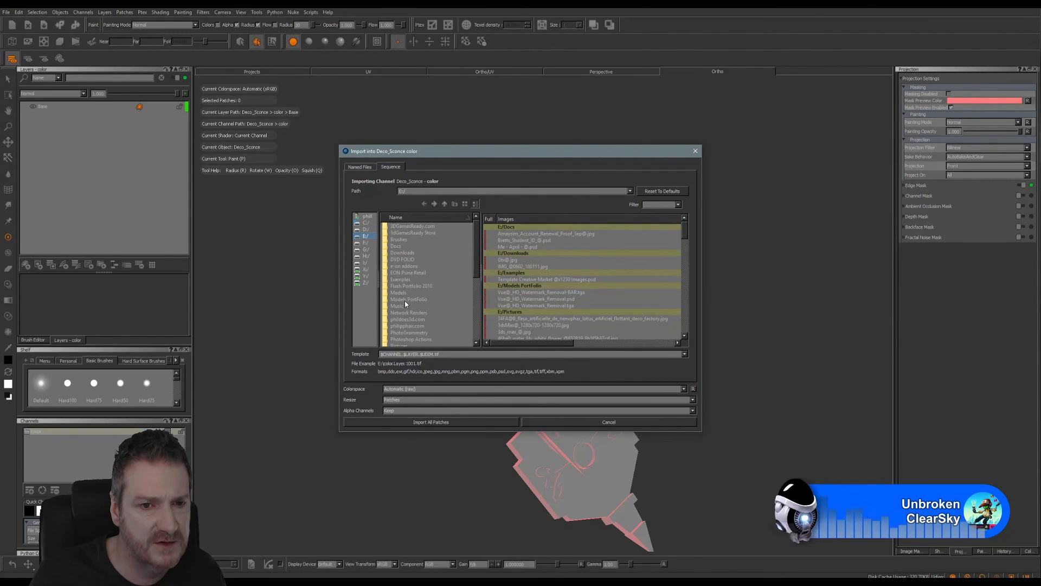
{"action": "scroll", "coordinate": [428, 312], "scroll_direction": "down", "scroll_amount": 7}
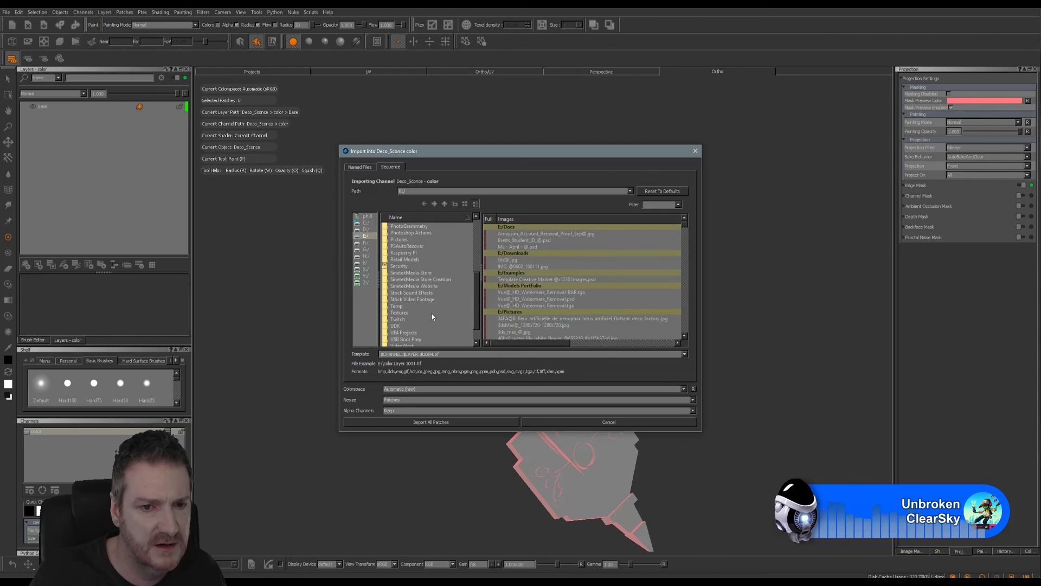
{"action": "left_click", "coordinate": [387, 314]}
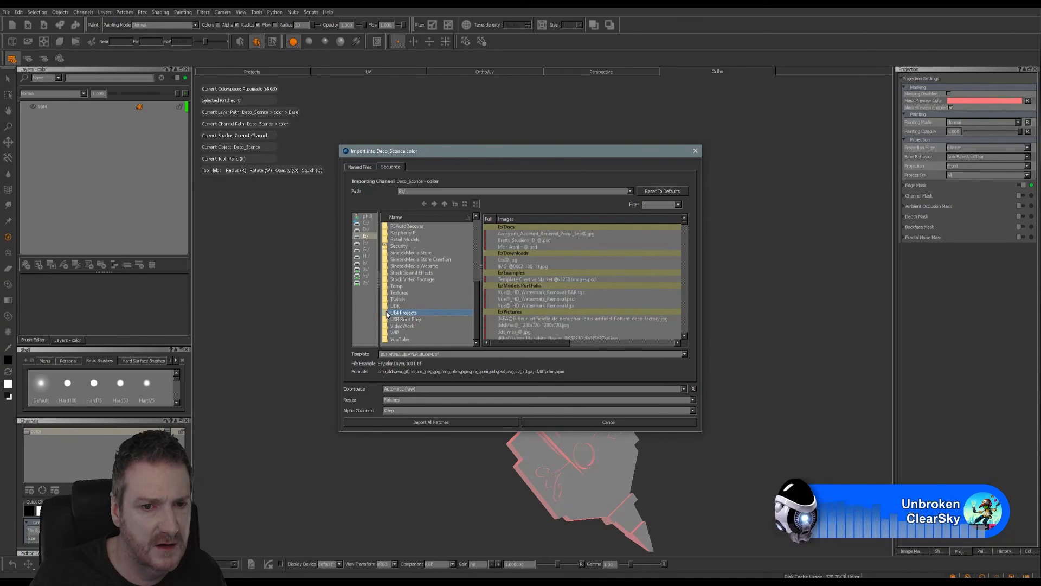
{"action": "double_click", "coordinate": [387, 311]}
{"action": "double_click", "coordinate": [388, 246]}
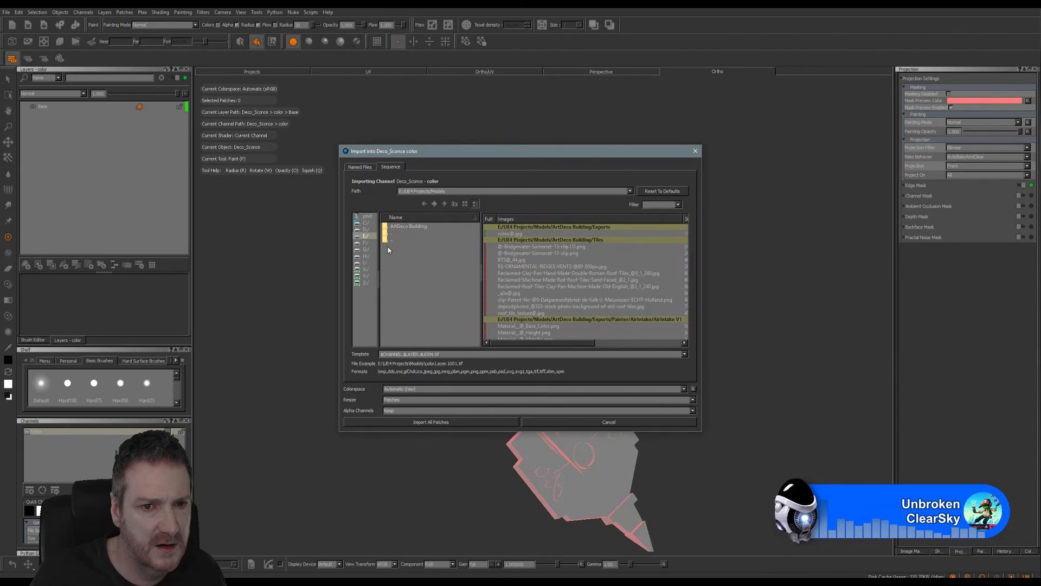
{"action": "double_click", "coordinate": [386, 242]}
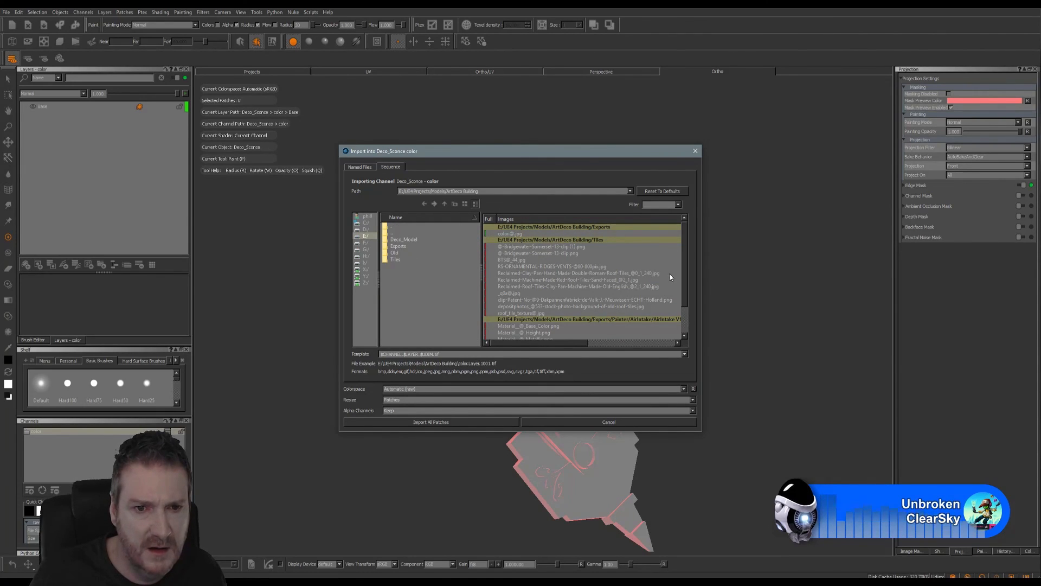
{"action": "double_click", "coordinate": [392, 240]}
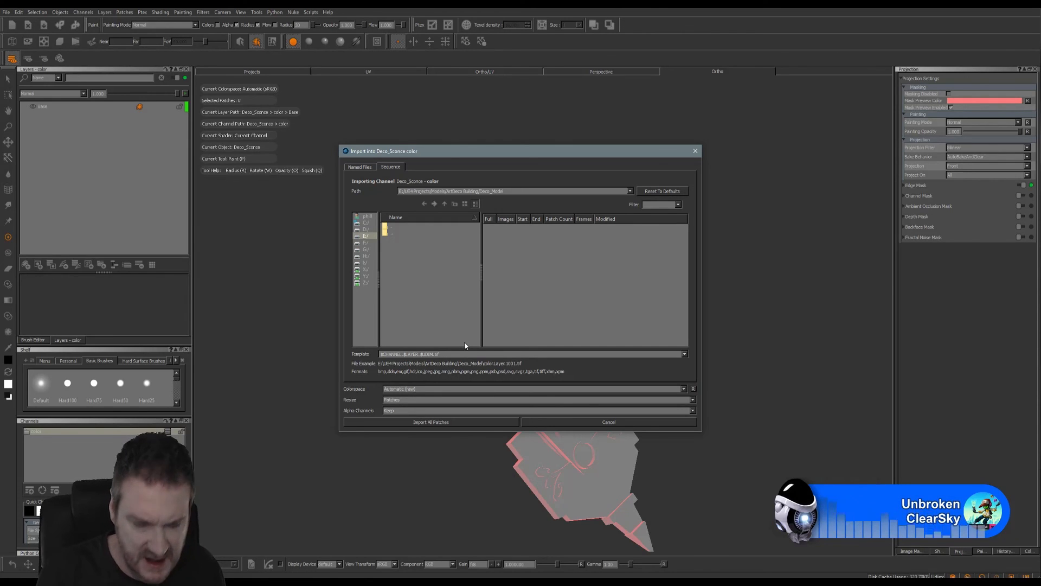
Clear the entire file name template of the channel import.
{"action": "key", "text": "BackSpace"}
{"action": "key", "text": "BackSpace"}
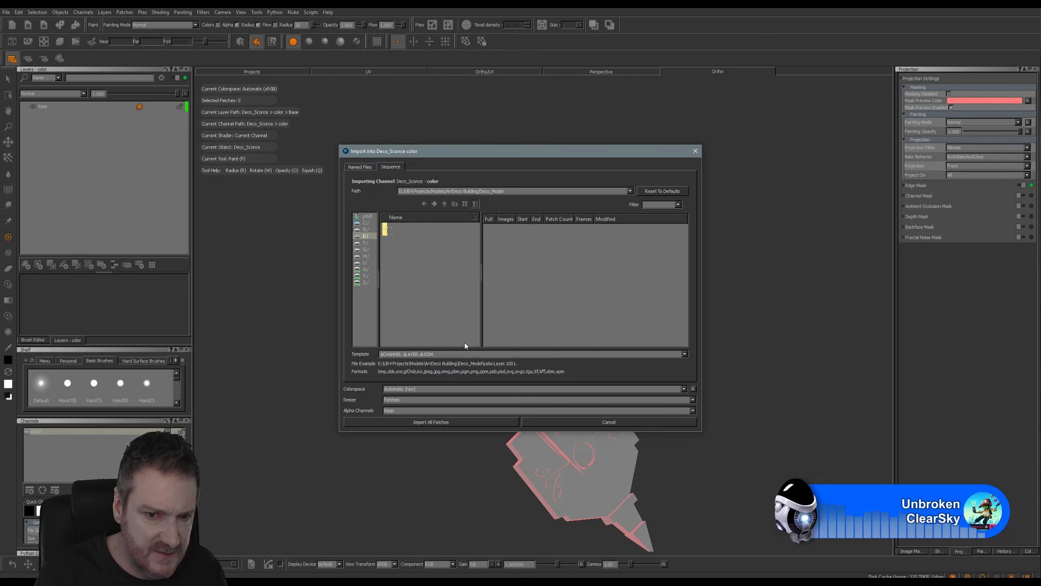
{"action": "key", "text": "BackSpace"}
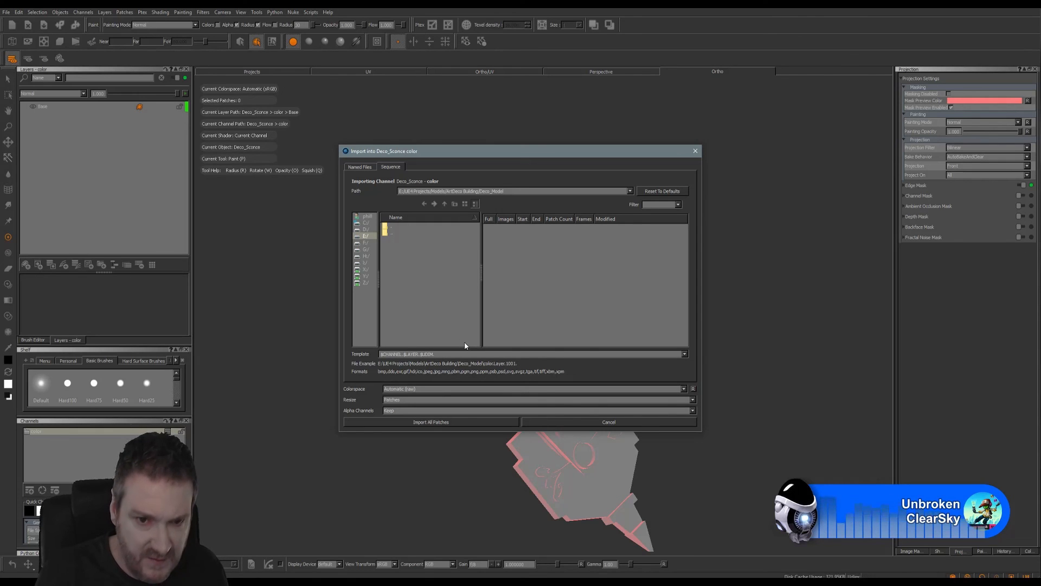
{"action": "key", "text": "BackSpace"}
{"action": "key", "text": "BackSpace"}
{"action": "key", "text": "BackSpace"}
{"action": "key", "text": "BackSpace"}
{"action": "key", "text": "BackSpace"}
{"action": "key", "text": "BackSpace"}
{"action": "key", "text": "BackSpace"}
{"action": "key", "text": "BackSpace"}
{"action": "key", "text": "BackSpace"}
{"action": "key", "text": "BackSpace"}
{"action": "key", "text": "BackSpace"}
{"action": "key", "text": "BackSpace"}
{"action": "key", "text": "BackSpace"}
{"action": "key", "text": "BackSpace"}
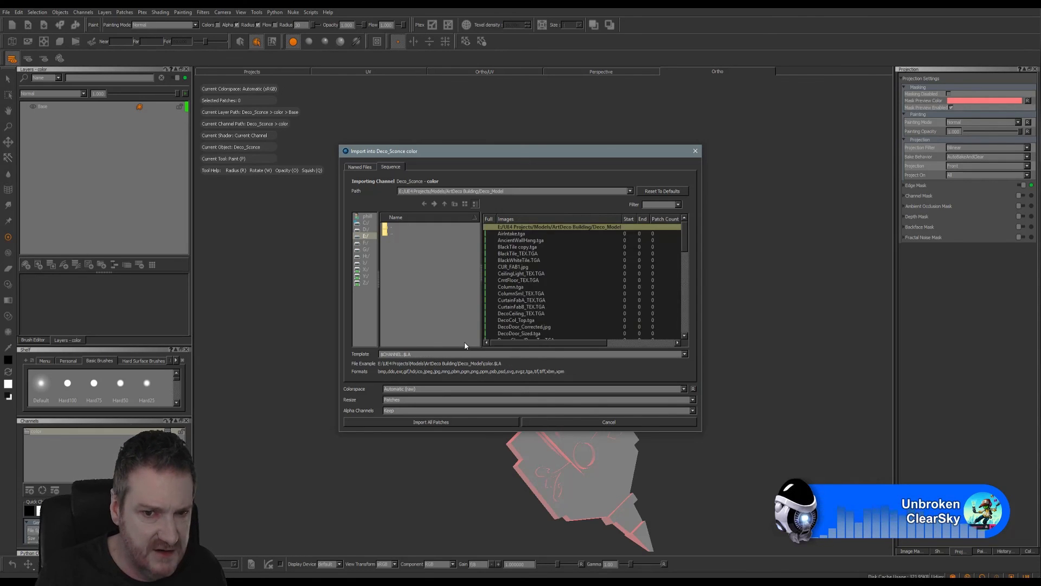
{"action": "key", "text": "BackSpace"}
{"action": "key", "text": "BackSpace"}
{"action": "key", "text": "BackSpace"}
{"action": "key", "text": "BackSpace"}
{"action": "key", "text": "BackSpace"}
{"action": "key", "text": "BackSpace"}
{"action": "key", "text": "BackSpace"}
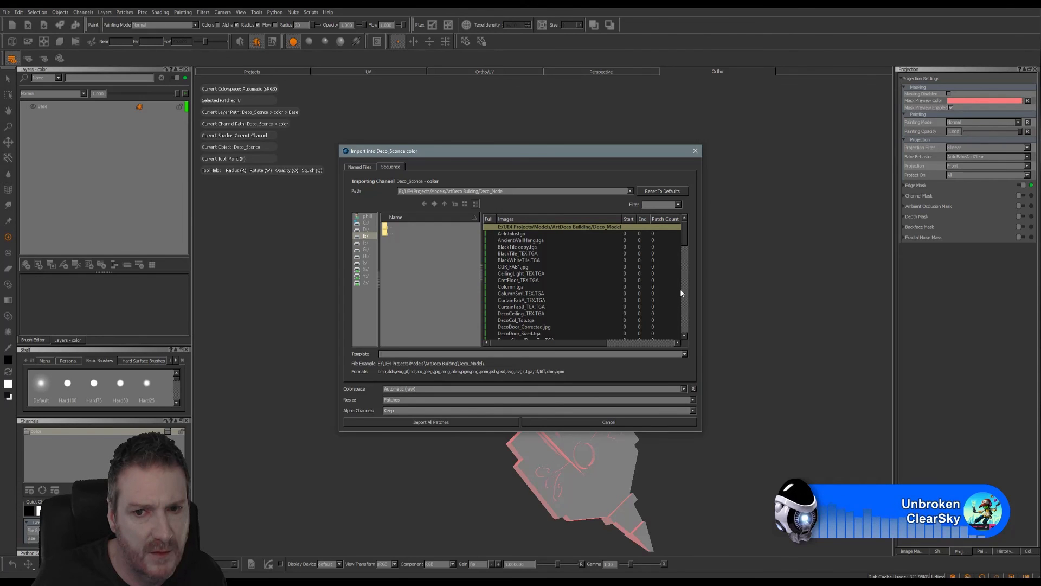
Import Deco_Sconce_Color.tga into the color channel for all patches.
{"action": "scroll", "coordinate": [591, 302], "scroll_direction": "down", "scroll_amount": 1}
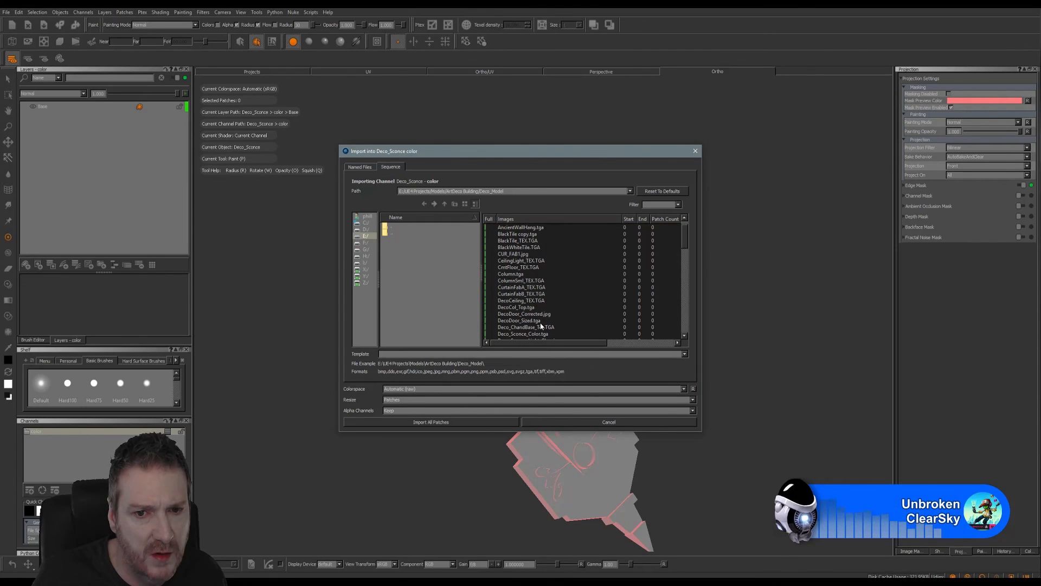
{"action": "scroll", "coordinate": [561, 318], "scroll_direction": "down", "scroll_amount": 1}
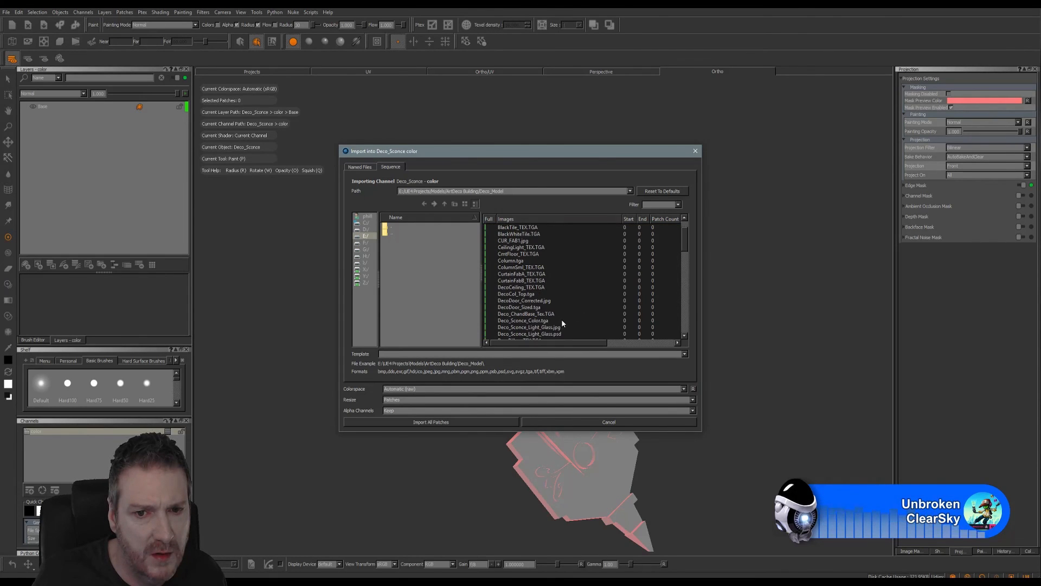
{"action": "left_click", "coordinate": [523, 321]}
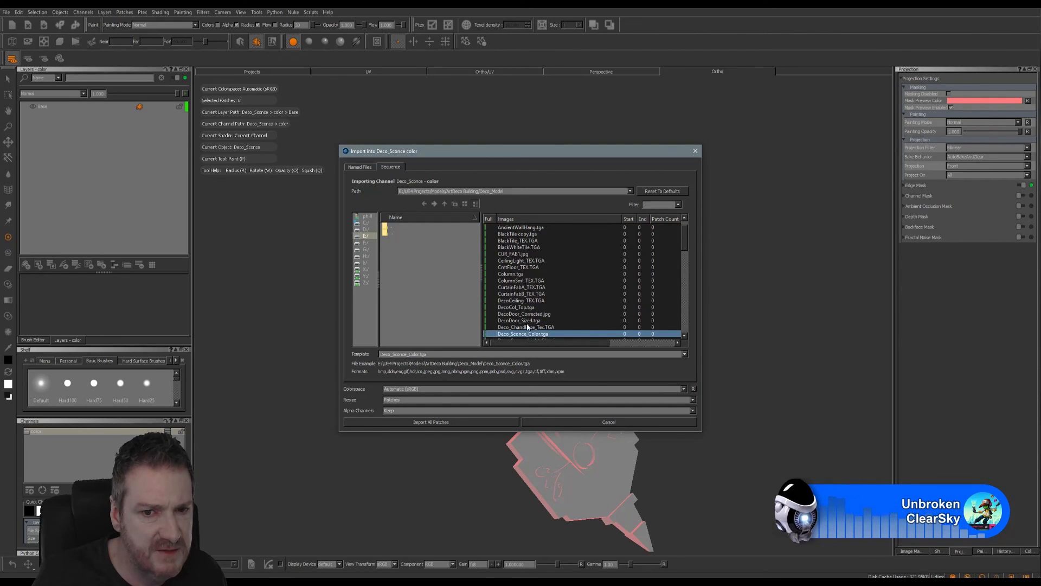
{"action": "left_click", "coordinate": [434, 421]}
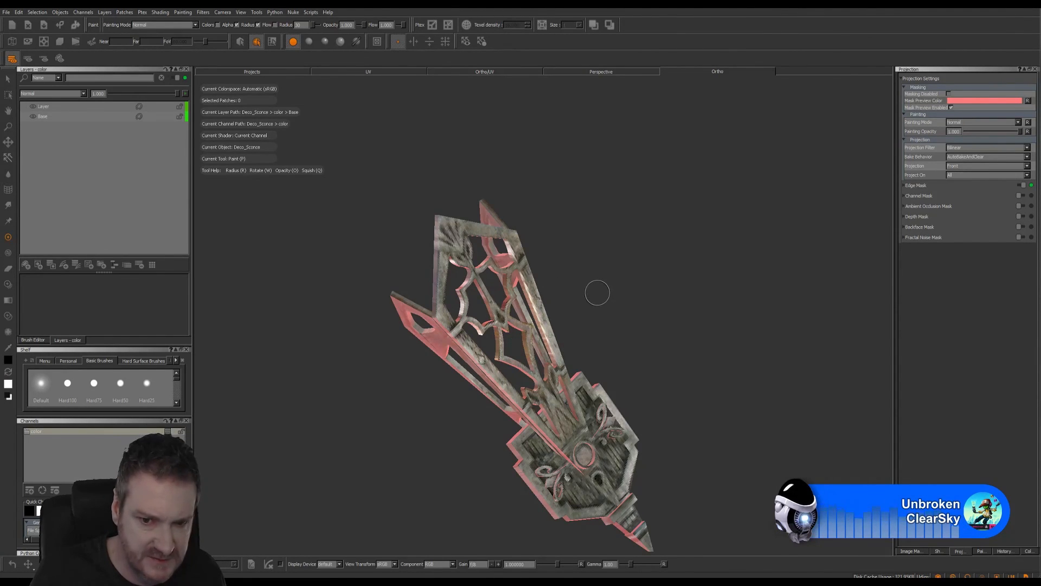
Inspect the imported texture on the sconce from the front and side, ending close up on the narrow side edges of the frame.
{"action": "key", "text": "alt"}
{"action": "left_click_drag", "start_coordinate": [599, 291], "coordinate": [641, 282], "text": "alt"}
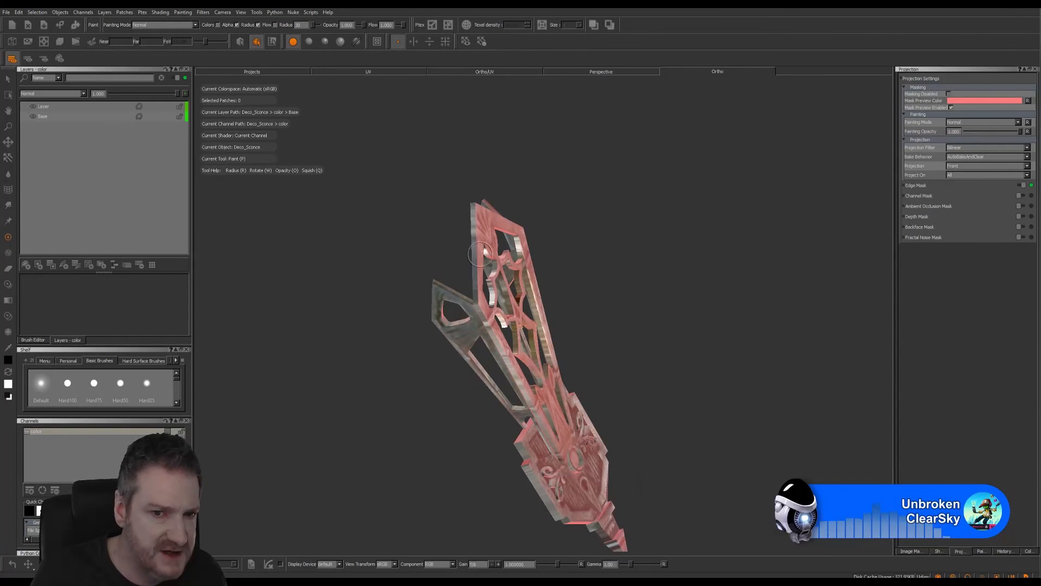
{"action": "mouse_move", "coordinate": [495, 245]}
{"action": "left_mouse_down", "text": "alt"}
{"action": "mouse_move", "coordinate": [581, 267]}
{"action": "mouse_move", "coordinate": [445, 218]}
{"action": "left_mouse_up", "text": "alt"}
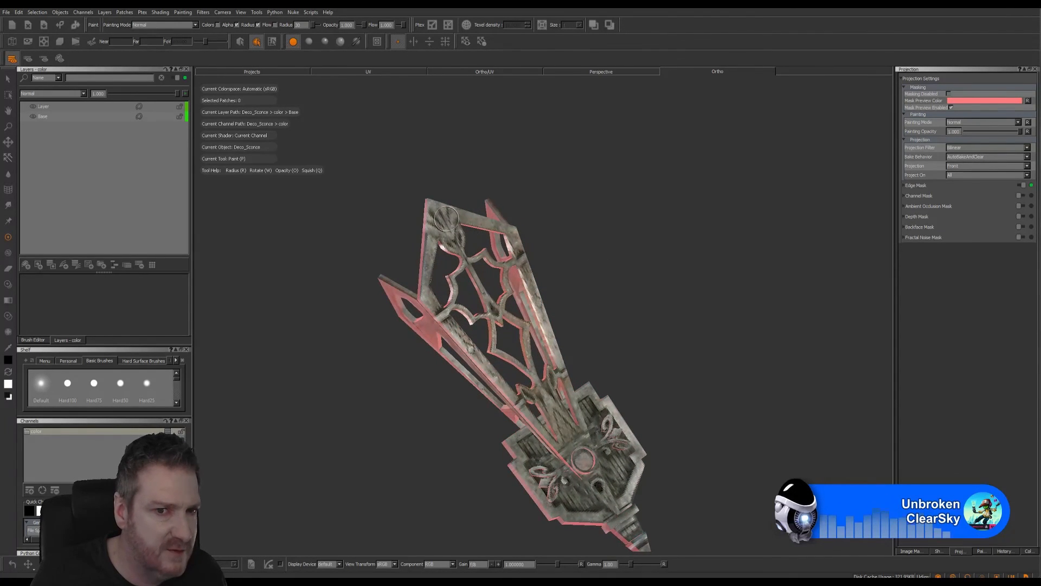
{"action": "key", "text": "alt"}
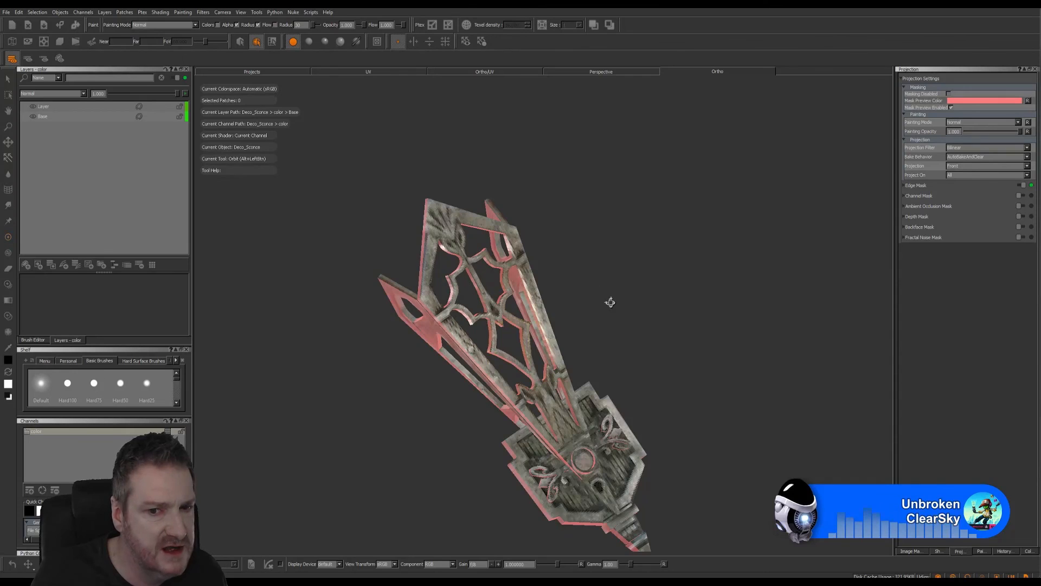
{"action": "left_click_drag", "start_coordinate": [609, 302], "coordinate": [680, 302], "text": "alt"}
{"action": "middle_click_drag", "start_coordinate": [407, 224], "coordinate": [393, 178], "text": "alt"}
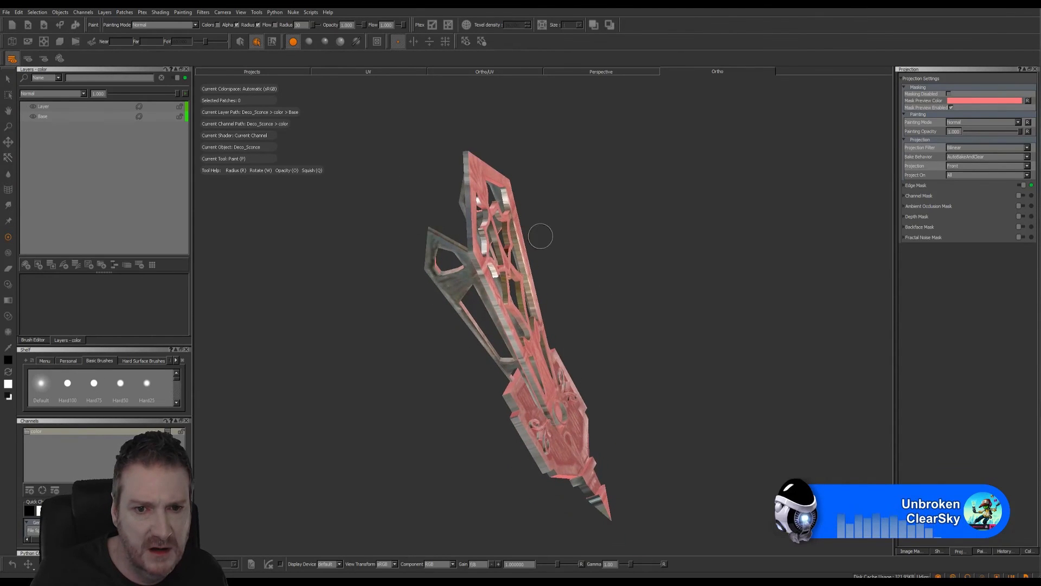
{"action": "mouse_move", "coordinate": [540, 236]}
{"action": "left_mouse_down", "text": "alt"}
{"action": "mouse_move", "coordinate": [572, 255]}
{"action": "mouse_move", "coordinate": [553, 274]}
{"action": "mouse_move", "coordinate": [558, 246]}
{"action": "left_mouse_up", "text": "alt"}
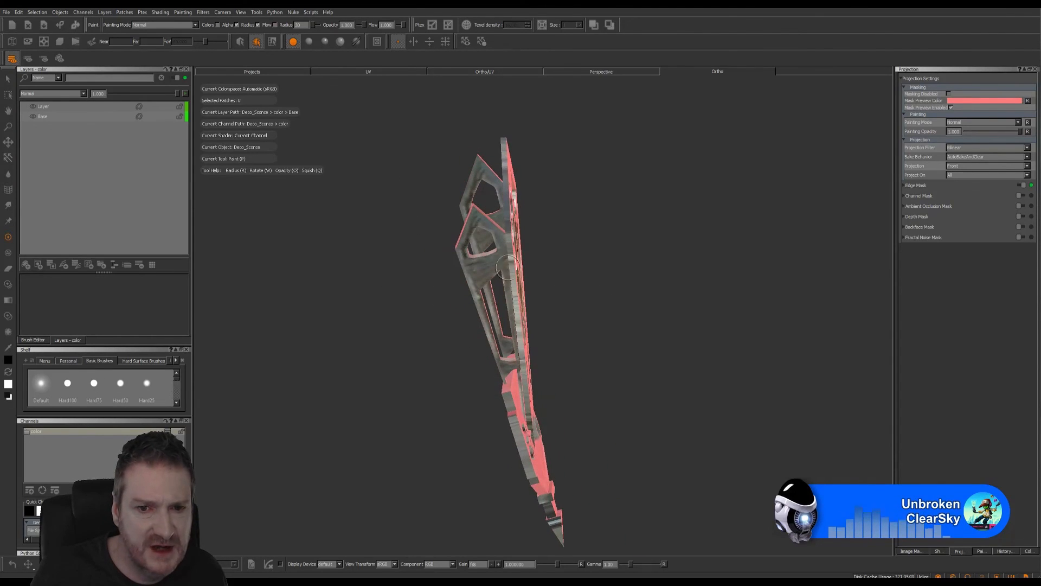
{"action": "left_click_drag", "start_coordinate": [533, 400], "coordinate": [556, 316], "text": "alt"}
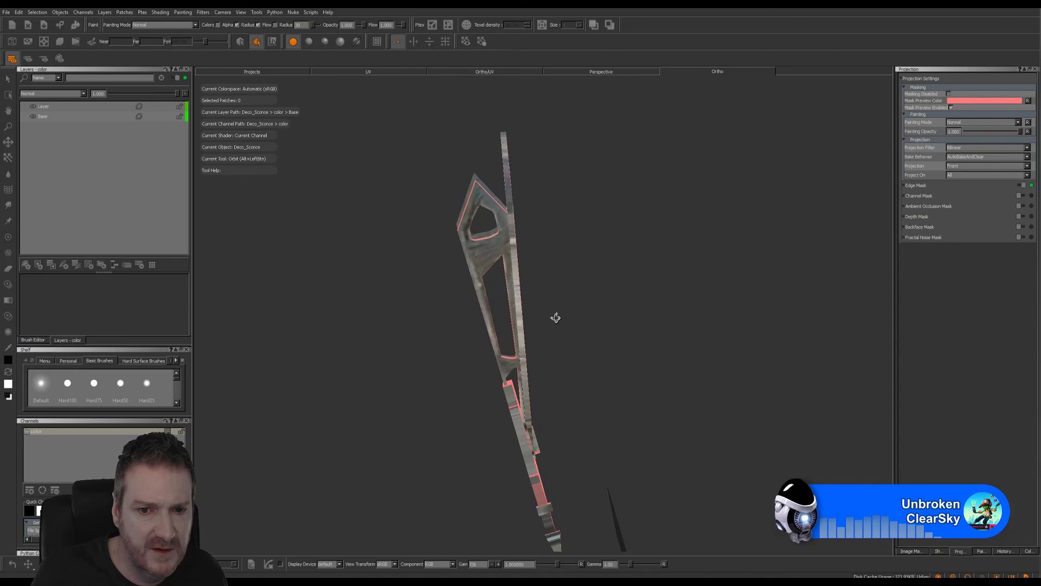
{"action": "right_click_drag", "start_coordinate": [561, 320], "coordinate": [637, 323], "text": "alt"}
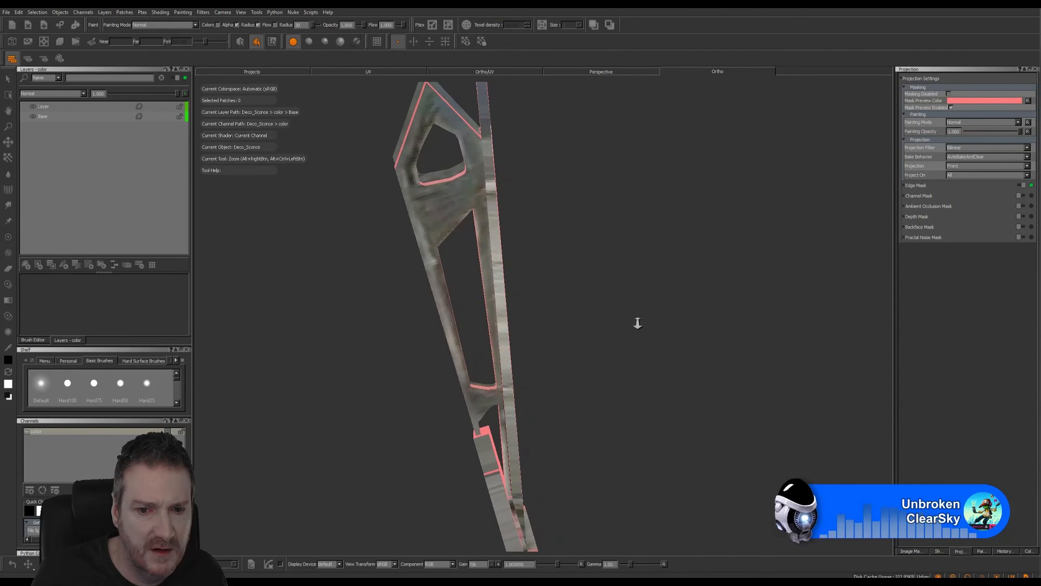
{"action": "middle_click_drag", "start_coordinate": [573, 352], "coordinate": [566, 345], "text": "alt"}
{"action": "left_click_drag", "start_coordinate": [566, 346], "coordinate": [541, 299], "text": "alt"}
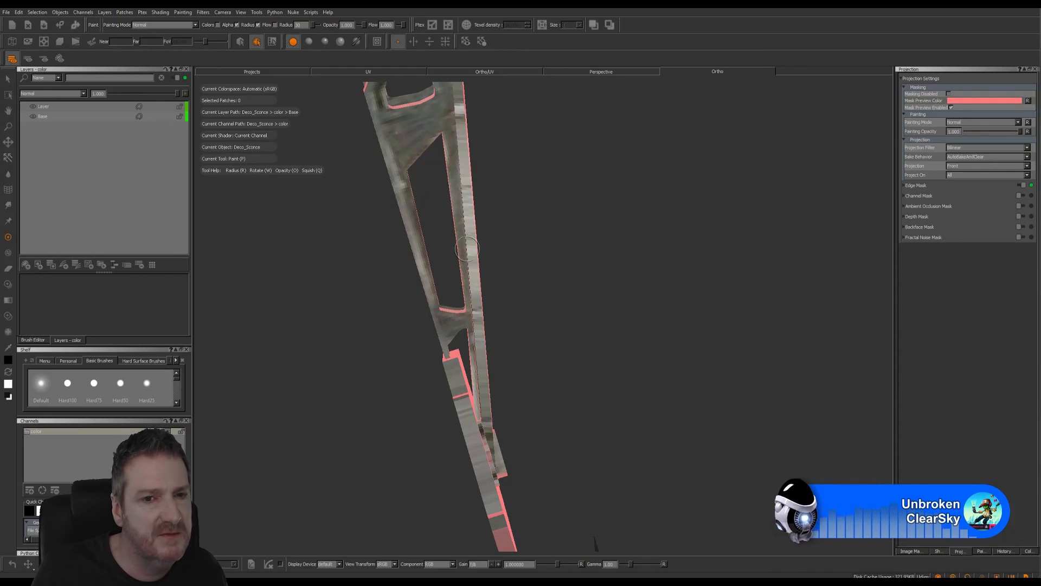
Load WallLight_TEX.TGA from E:/UE4 Projects/Models/ArtDeco Building/Deco_Model as a project image for painting.
{"action": "left_click", "coordinate": [907, 551]}
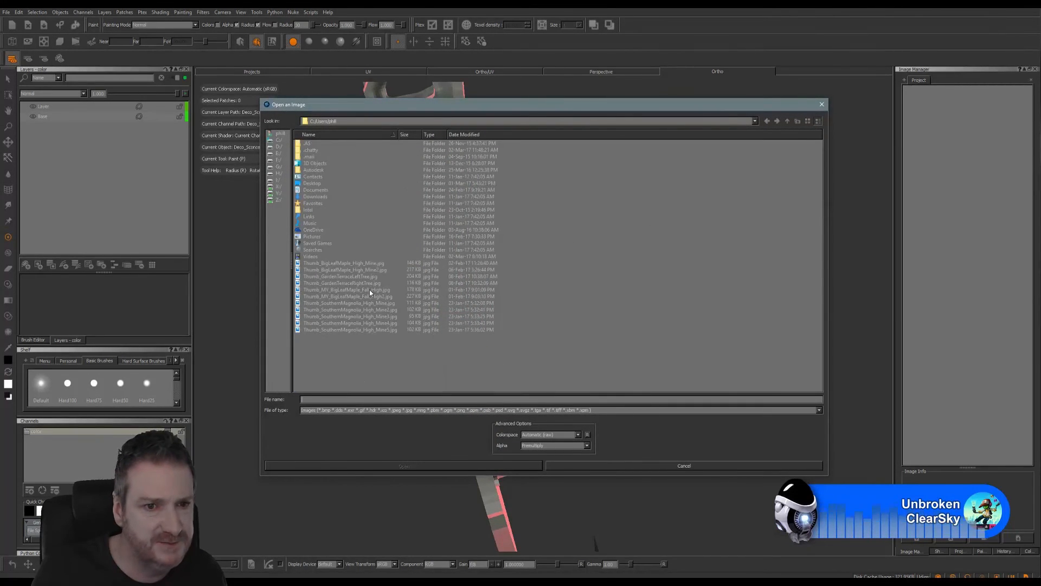
{"action": "left_click", "coordinate": [755, 121]}
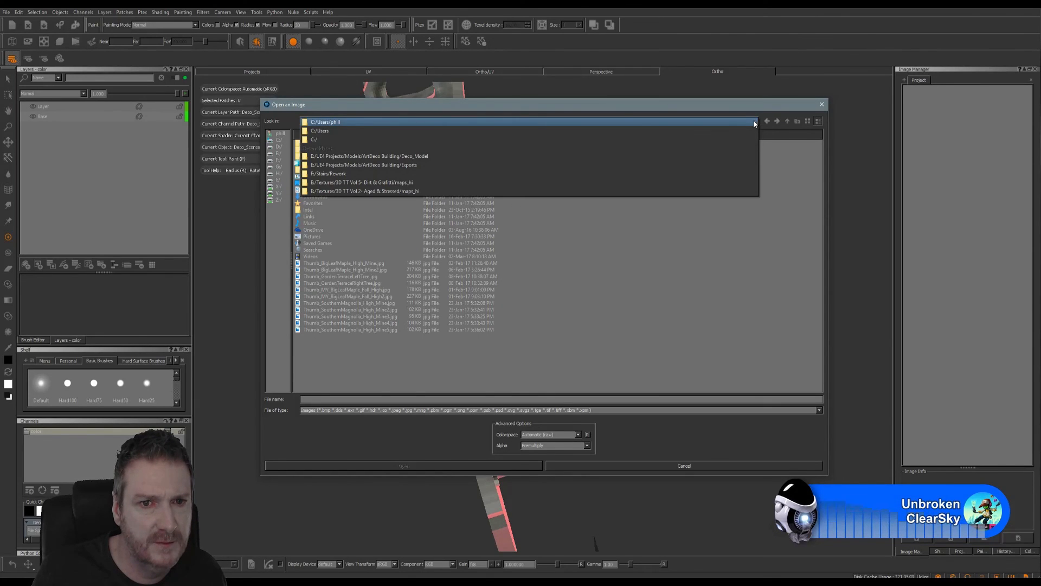
{"action": "left_click", "coordinate": [476, 156]}
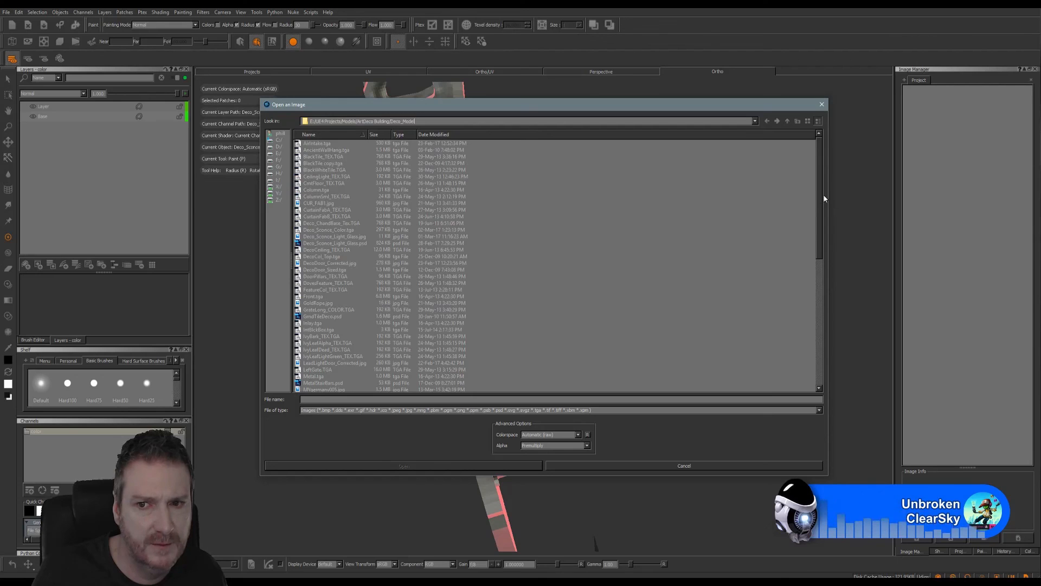
{"action": "left_click_drag", "start_coordinate": [820, 198], "coordinate": [814, 341]}
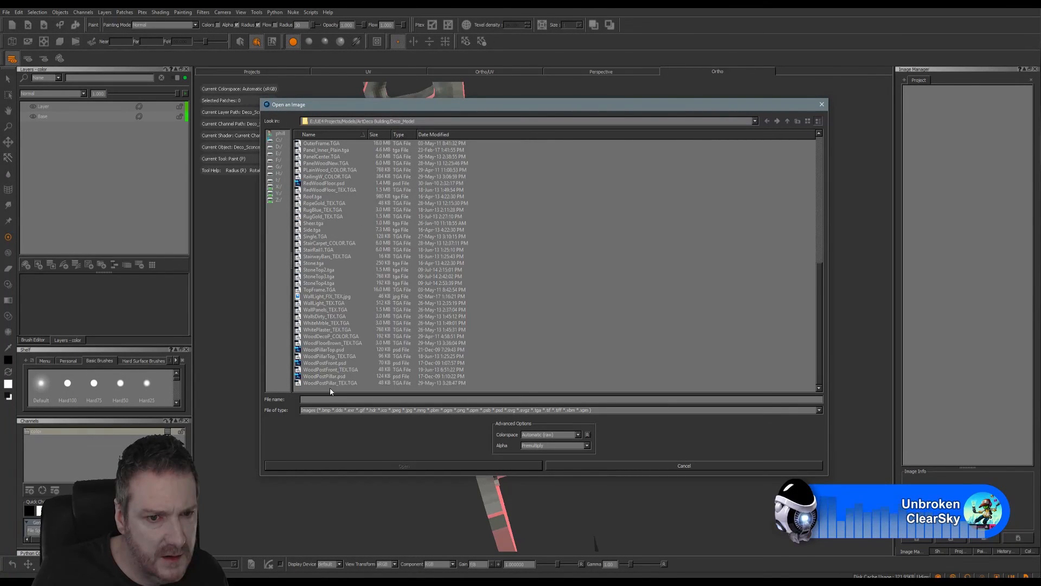
{"action": "left_click", "coordinate": [322, 303]}
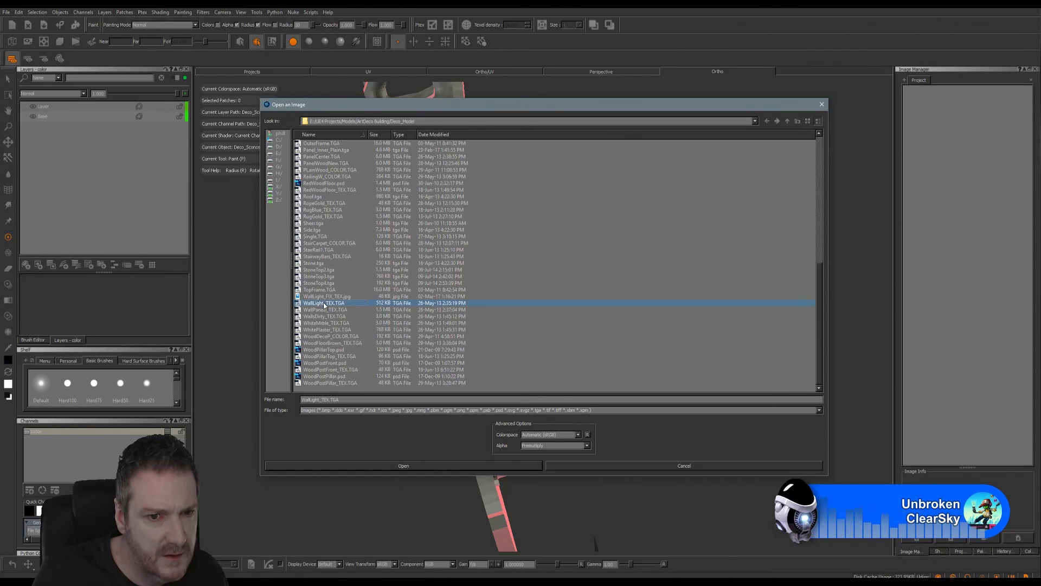
{"action": "left_click", "coordinate": [388, 465]}
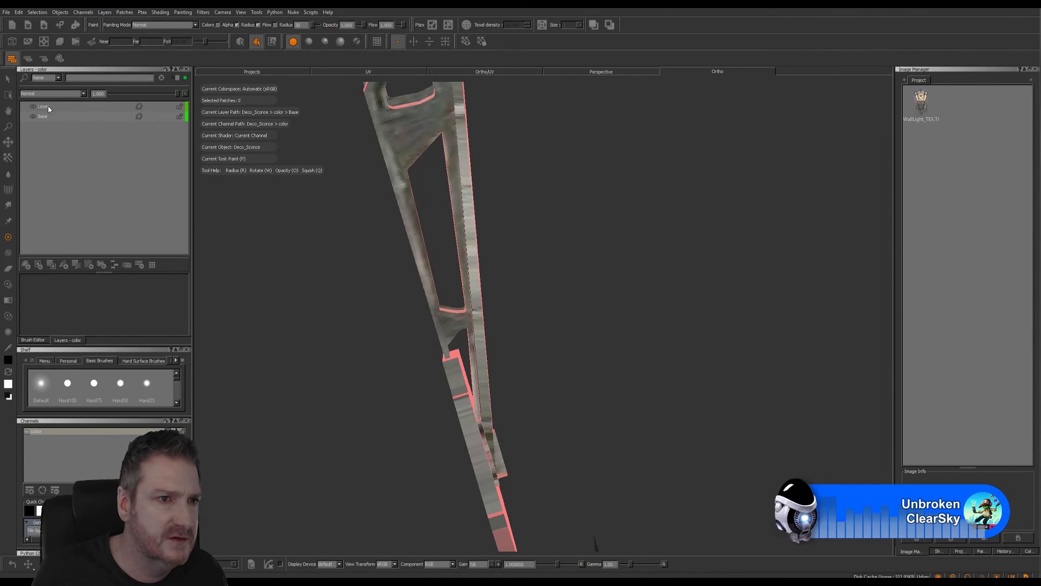
Add a new paint layer above the existing ones and place the wall light photo for Paint Through, enlarged to overfill the canvas height.
{"action": "left_click", "coordinate": [25, 265]}
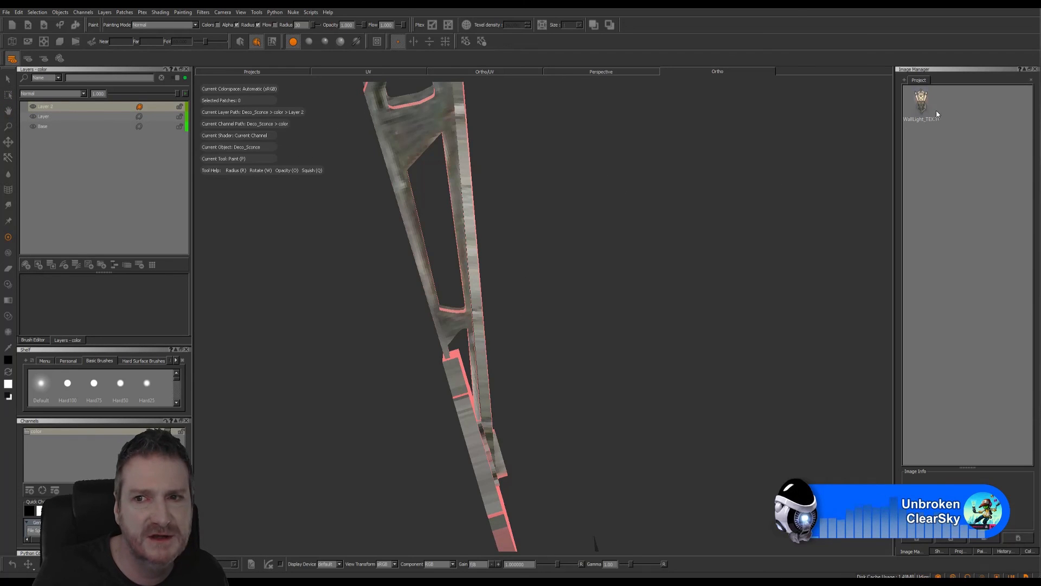
{"action": "left_click_drag", "start_coordinate": [648, 212], "coordinate": [591, 238]}
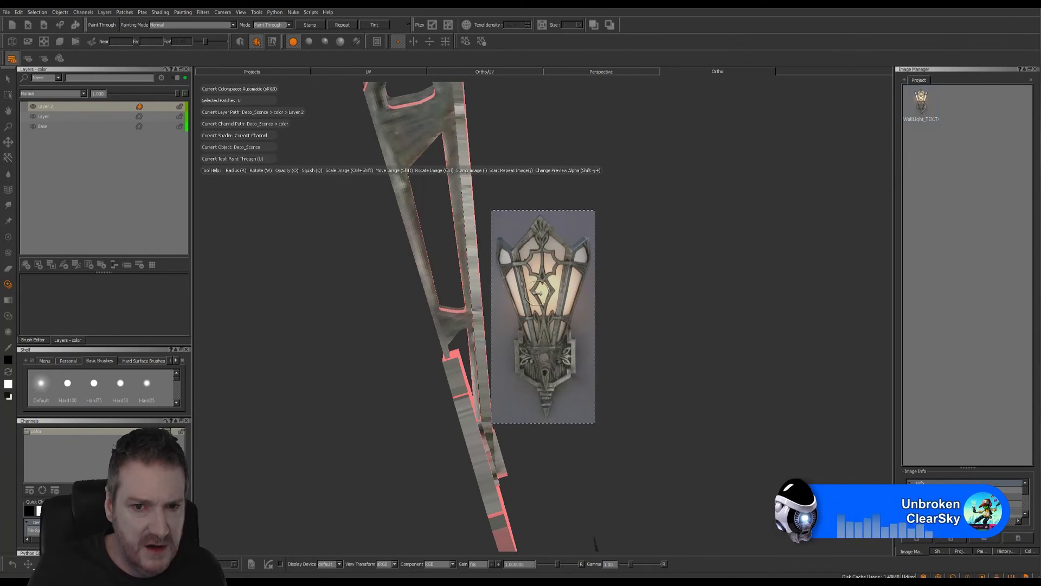
{"action": "left_click_drag", "start_coordinate": [523, 285], "coordinate": [635, 273], "text": "ctrl+shift"}
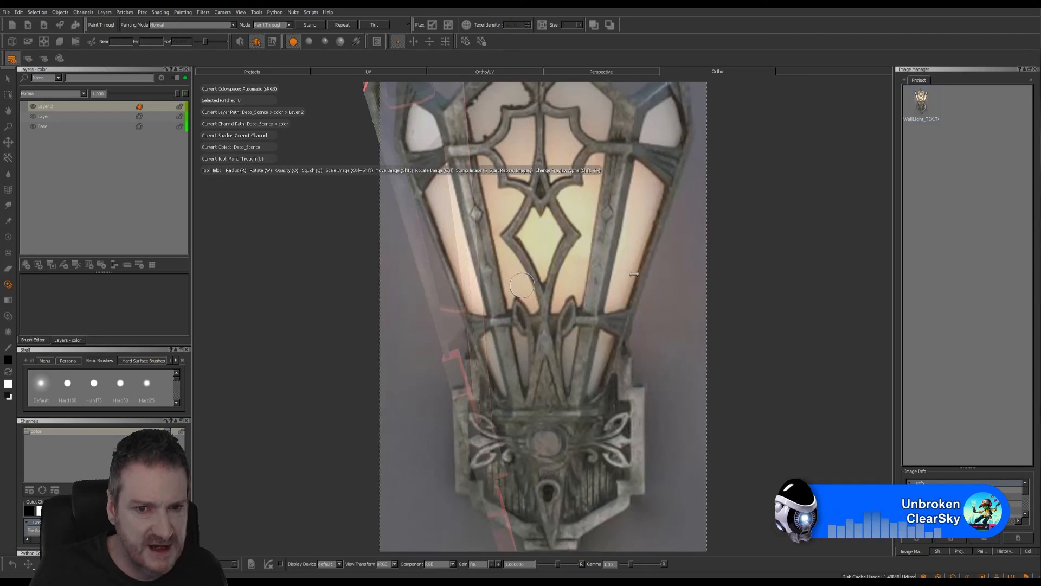
Rotate, move and scale the photo so one of its metal frame bars runs along the sconce's narrow side edge.
{"action": "mouse_move", "coordinate": [534, 267]}
{"action": "left_mouse_down", "text": "shift"}
{"action": "mouse_move", "coordinate": [601, 309]}
{"action": "mouse_move", "coordinate": [602, 346]}
{"action": "mouse_move", "coordinate": [672, 335]}
{"action": "mouse_move", "coordinate": [659, 324]}
{"action": "left_mouse_up", "text": "shift"}
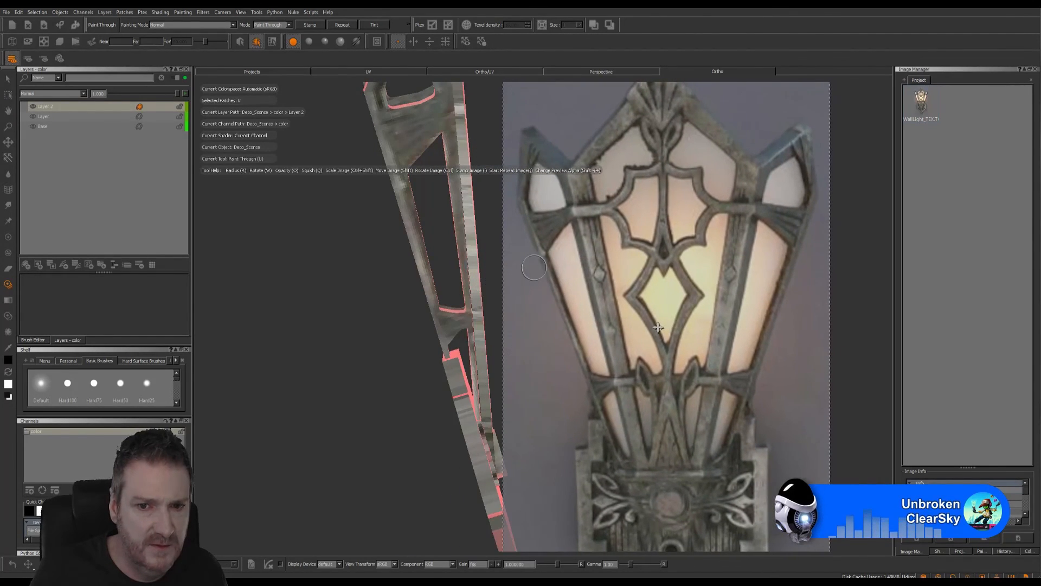
{"action": "left_click_drag", "start_coordinate": [715, 247], "coordinate": [736, 271], "text": "ctrl"}
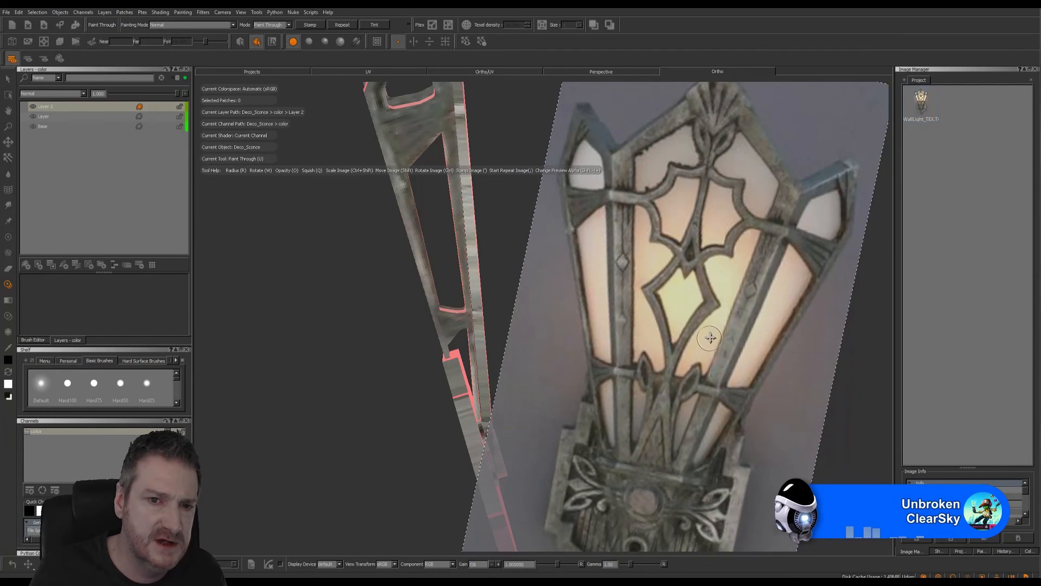
{"action": "left_click_drag", "start_coordinate": [710, 338], "coordinate": [567, 302], "text": "shift"}
{"action": "left_click_drag", "start_coordinate": [555, 210], "coordinate": [549, 200], "text": "ctrl"}
{"action": "mouse_move", "coordinate": [574, 257]}
{"action": "left_mouse_down", "text": "shift"}
{"action": "mouse_move", "coordinate": [553, 249]}
{"action": "mouse_move", "coordinate": [575, 266]}
{"action": "left_mouse_up", "text": "shift"}
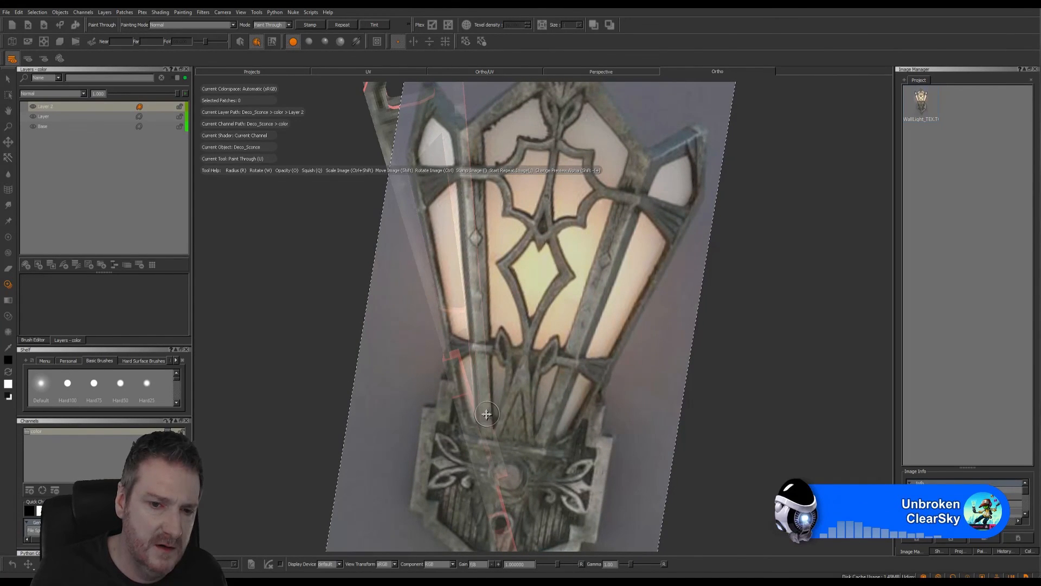
{"action": "left_click_drag", "start_coordinate": [488, 410], "coordinate": [486, 423], "text": "shift"}
{"action": "left_click_drag", "start_coordinate": [518, 377], "coordinate": [568, 375], "text": "ctrl+shift"}
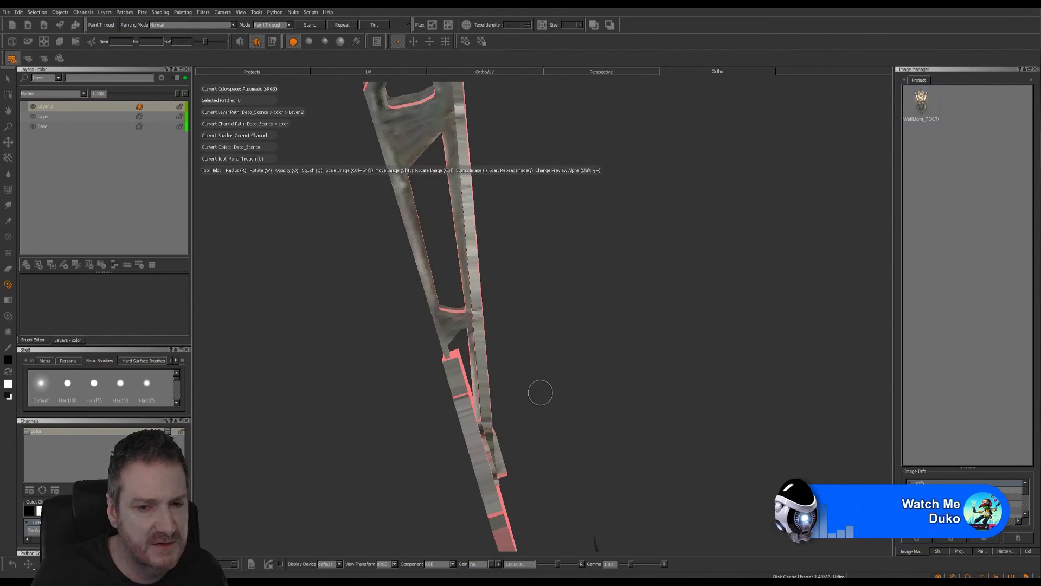
Compare the photo with the edge beneath, shrink it slightly and paint its frame bar onto the lower part of the side edge.
{"action": "key", "text": "t"}
{"action": "key", "text": "t"}
{"action": "key", "text": "t"}
{"action": "key", "text": "t"}
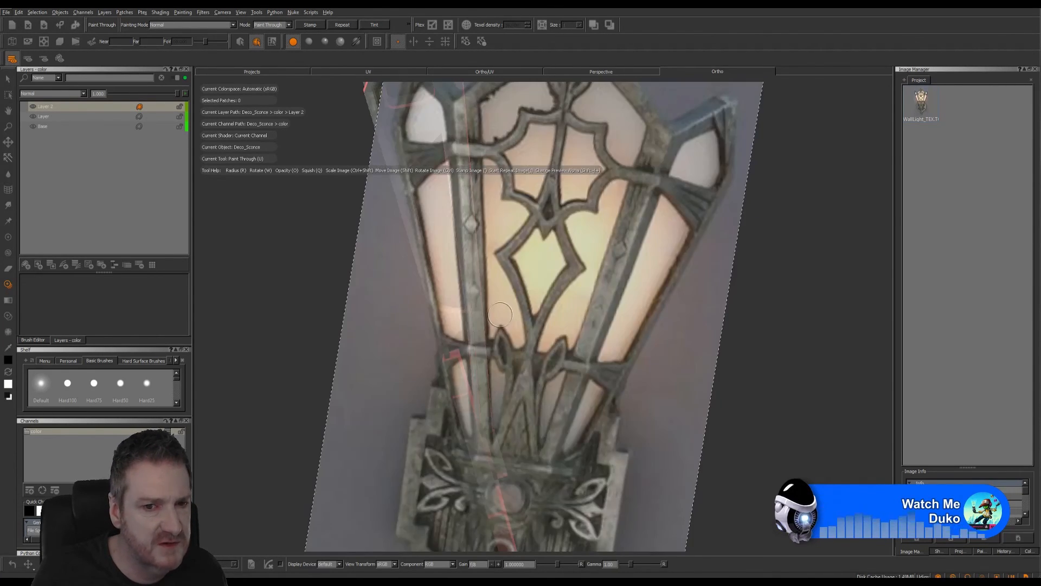
{"action": "key", "text": "t"}
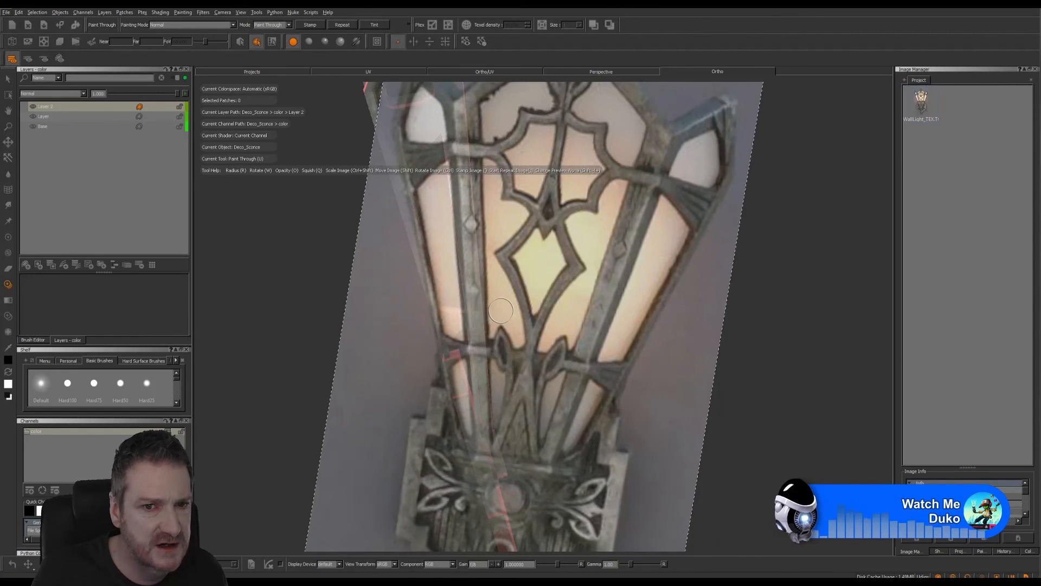
{"action": "key", "text": "t"}
{"action": "key", "text": "t"}
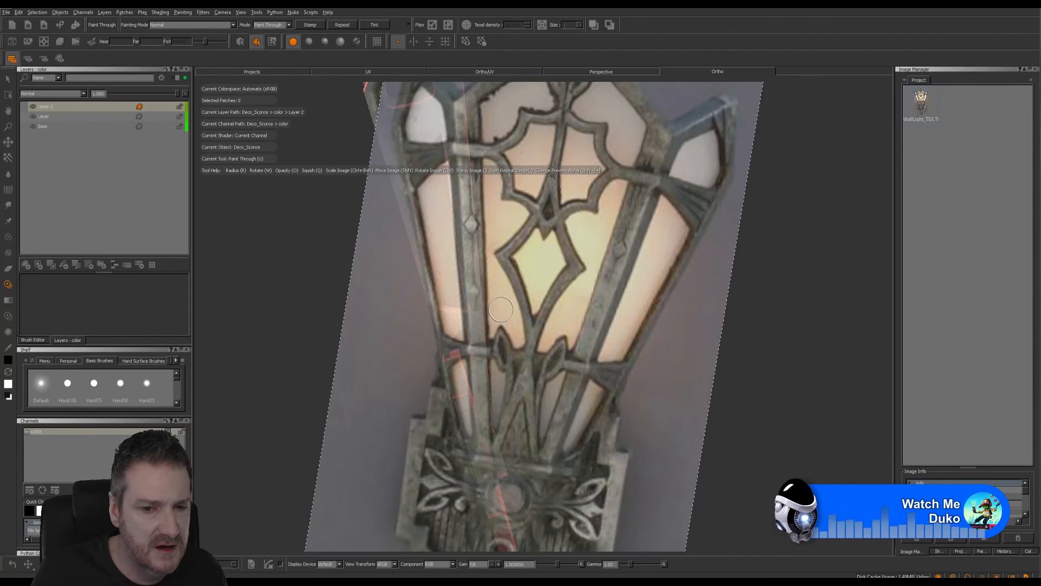
{"action": "left_click_drag", "start_coordinate": [569, 283], "coordinate": [555, 288], "text": "ctrl+shift"}
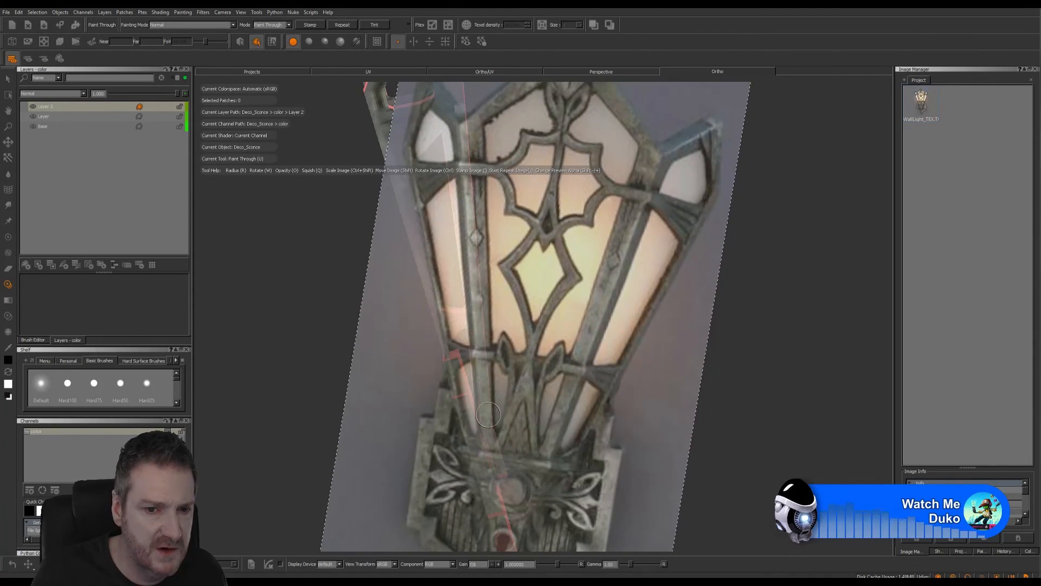
{"action": "key", "text": "t"}
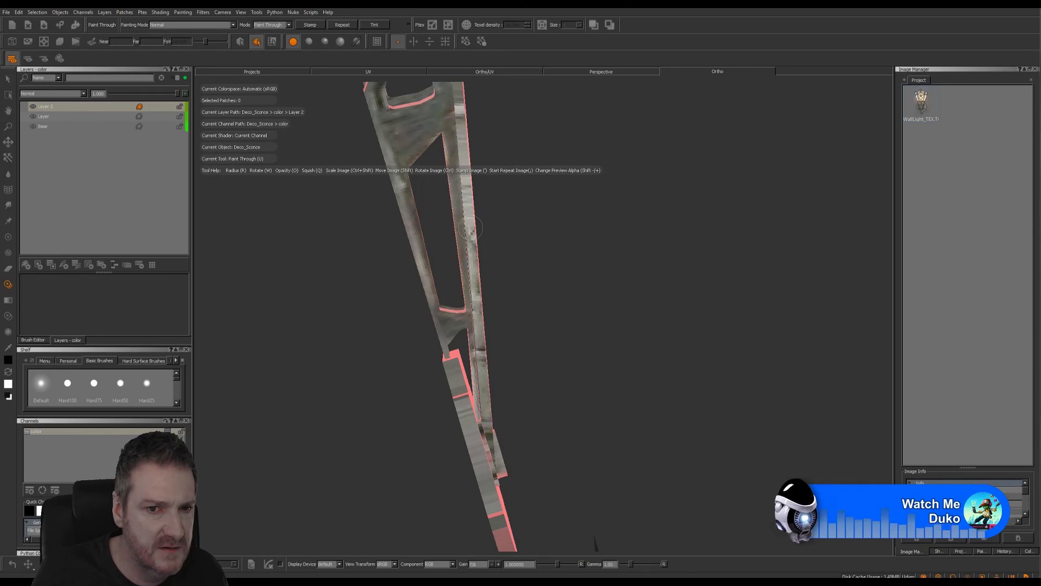
Shift the photo upward and paint its frame bar over the middle of the side edge.
{"action": "key", "text": "t"}
{"action": "left_click_drag", "start_coordinate": [547, 299], "coordinate": [540, 240], "text": "shift"}
{"action": "mouse_move", "coordinate": [482, 352]}
{"action": "left_mouse_down"}
{"action": "mouse_move", "coordinate": [482, 363]}
{"action": "mouse_move", "coordinate": [479, 334]}
{"action": "left_mouse_up"}
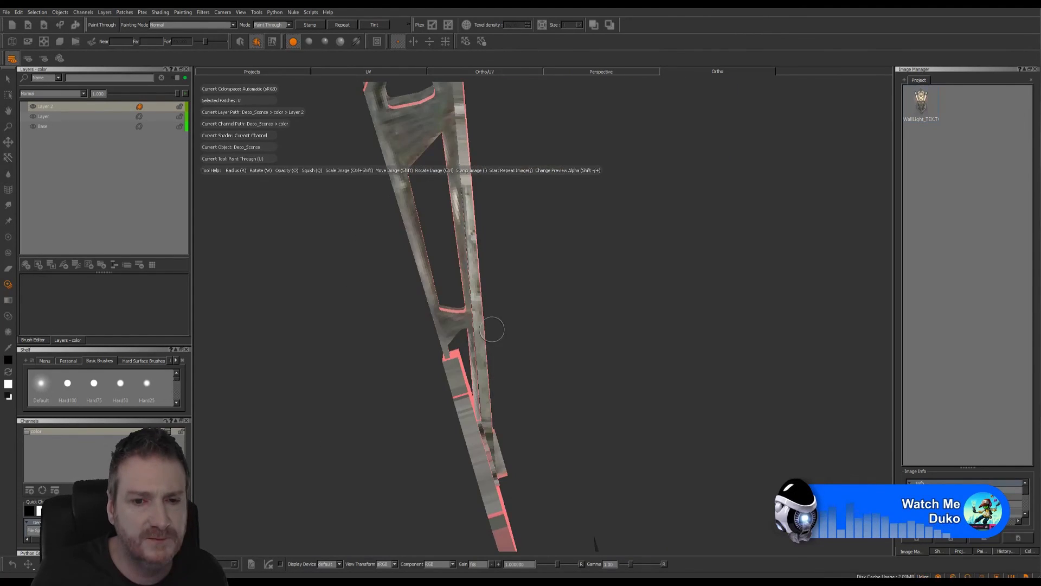
Realign the photo's frame bar with the higher part of the side edge and paint it on with several strokes.
{"action": "left_click_drag", "start_coordinate": [488, 326], "coordinate": [483, 378], "text": "alt+shift"}
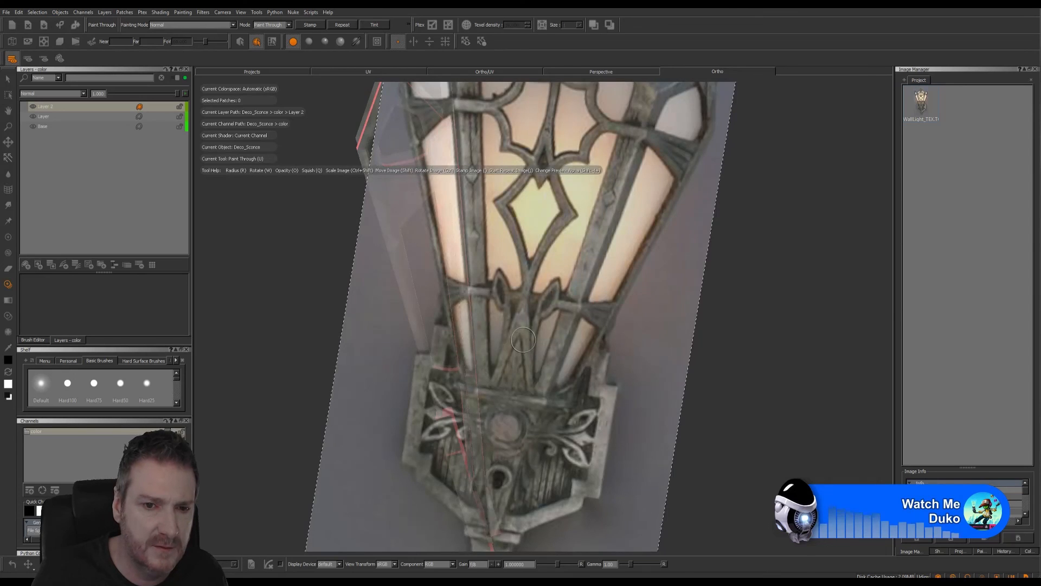
{"action": "mouse_move", "coordinate": [524, 340]}
{"action": "left_mouse_down", "text": "shift"}
{"action": "mouse_move", "coordinate": [504, 345]}
{"action": "mouse_move", "coordinate": [510, 331]}
{"action": "left_mouse_up", "text": "shift"}
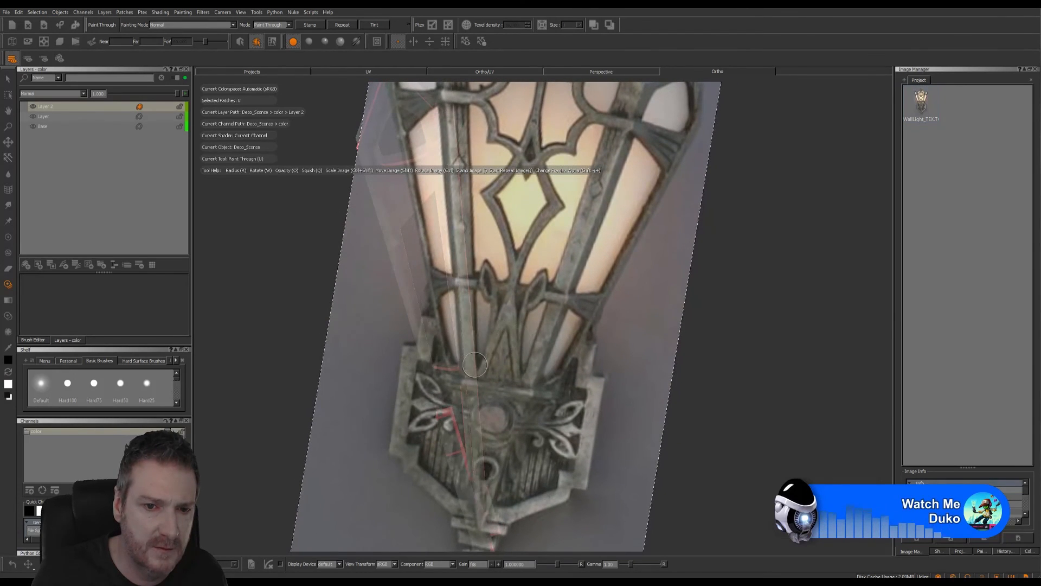
{"action": "left_click_drag", "start_coordinate": [471, 367], "coordinate": [467, 345]}
{"action": "left_click_drag", "start_coordinate": [464, 302], "coordinate": [464, 288]}
{"action": "left_click_drag", "start_coordinate": [514, 314], "coordinate": [516, 241], "text": "shift"}
{"action": "left_click_drag", "start_coordinate": [468, 293], "coordinate": [453, 205]}
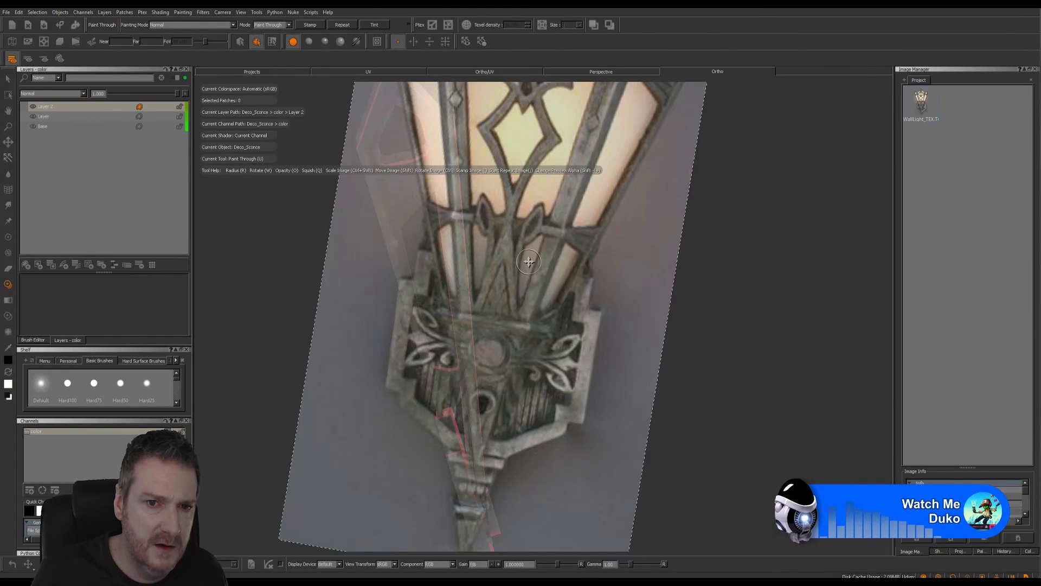
Move the photo further up along the side edge and undo the last paint stroke.
{"action": "mouse_move", "coordinate": [510, 273]}
{"action": "left_mouse_down", "text": "shift"}
{"action": "mouse_move", "coordinate": [484, 219]}
{"action": "mouse_move", "coordinate": [465, 222]}
{"action": "mouse_move", "coordinate": [460, 191]}
{"action": "left_mouse_up", "text": "shift"}
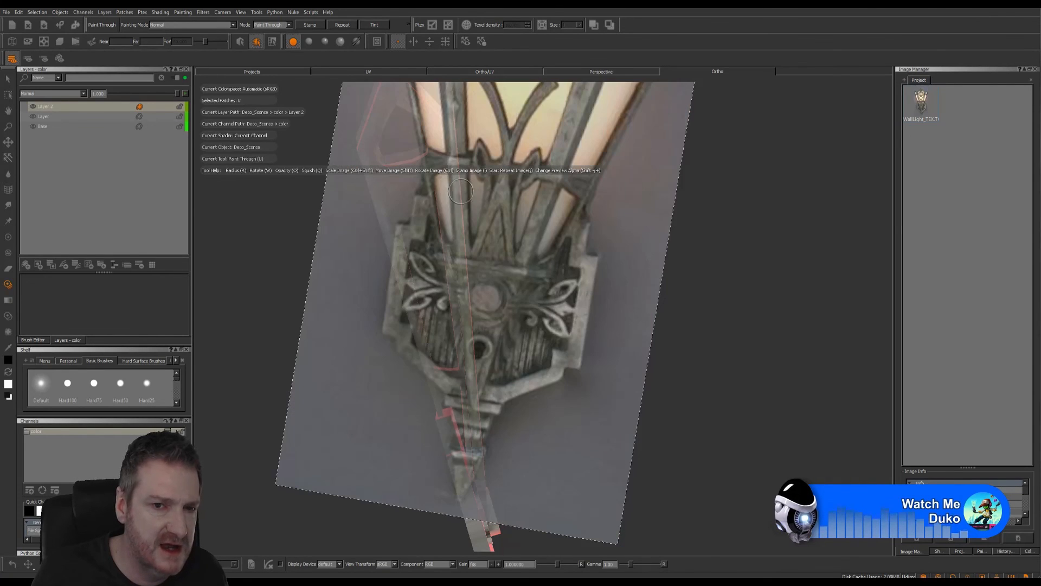
{"action": "left_click", "coordinate": [17, 14]}
{"action": "left_click", "coordinate": [26, 22]}
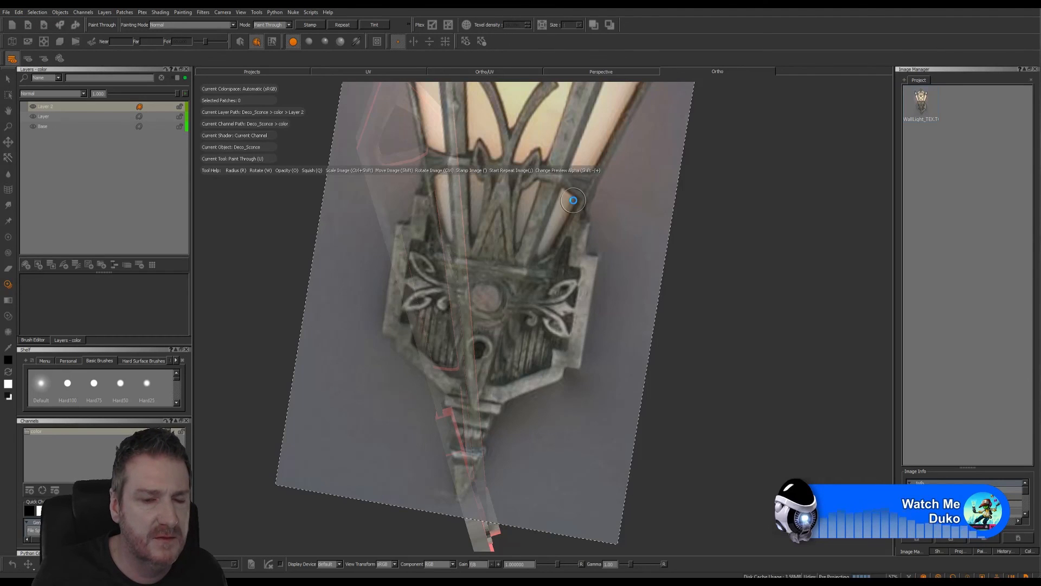
{"action": "middle_click_drag", "start_coordinate": [525, 234], "coordinate": [488, 360], "text": "alt"}
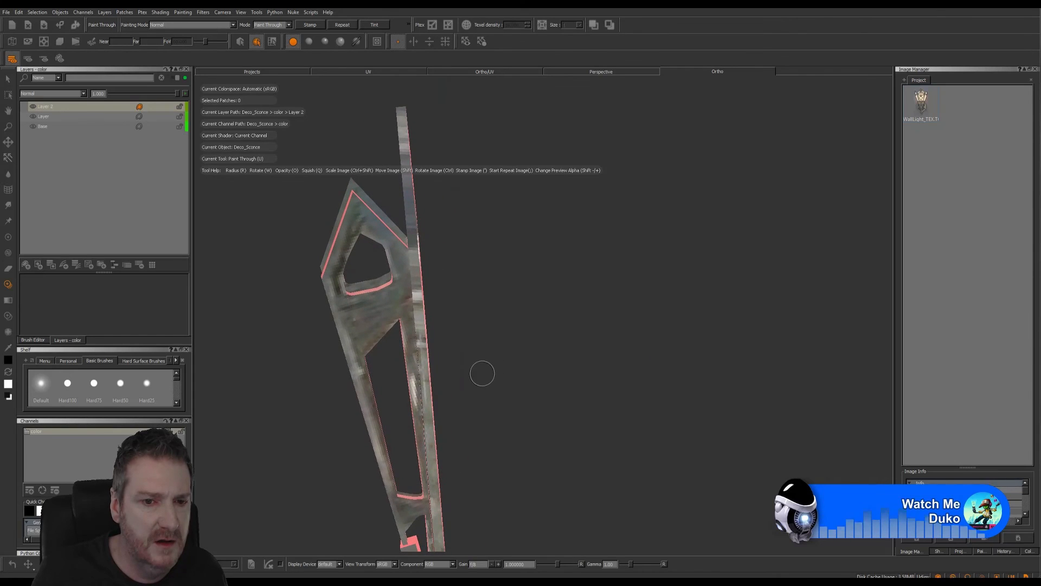